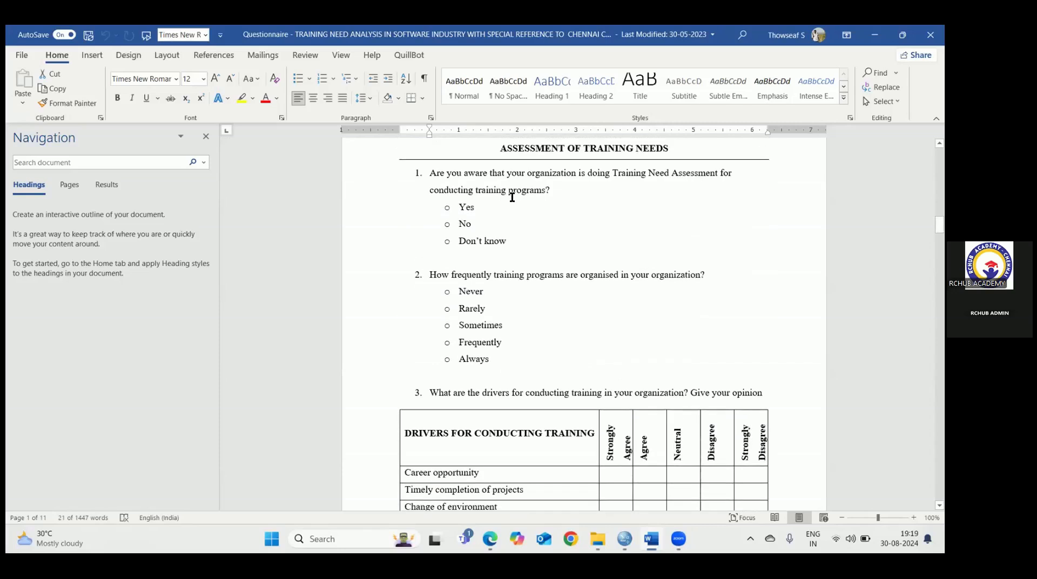
- Review the questionnaire's training needs questions, the training drivers table and the rating-scale statements further down
{"action": "left_click_drag", "start_coordinate": [430, 172], "coordinate": [510, 241]}
{"action": "left_click_drag", "start_coordinate": [531, 368], "coordinate": [531, 371]}
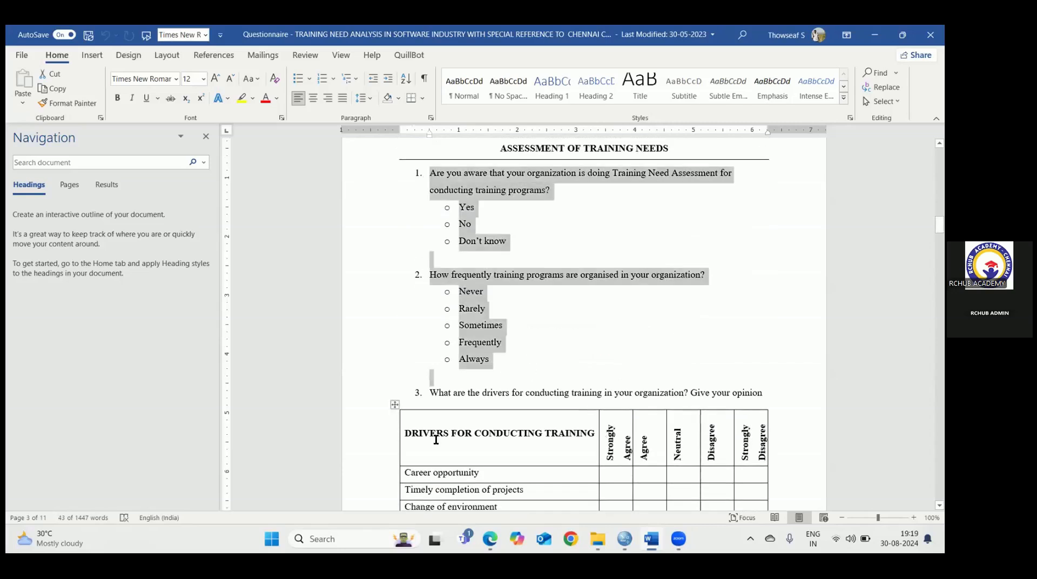
{"action": "left_click_drag", "start_coordinate": [418, 435], "coordinate": [551, 434]}
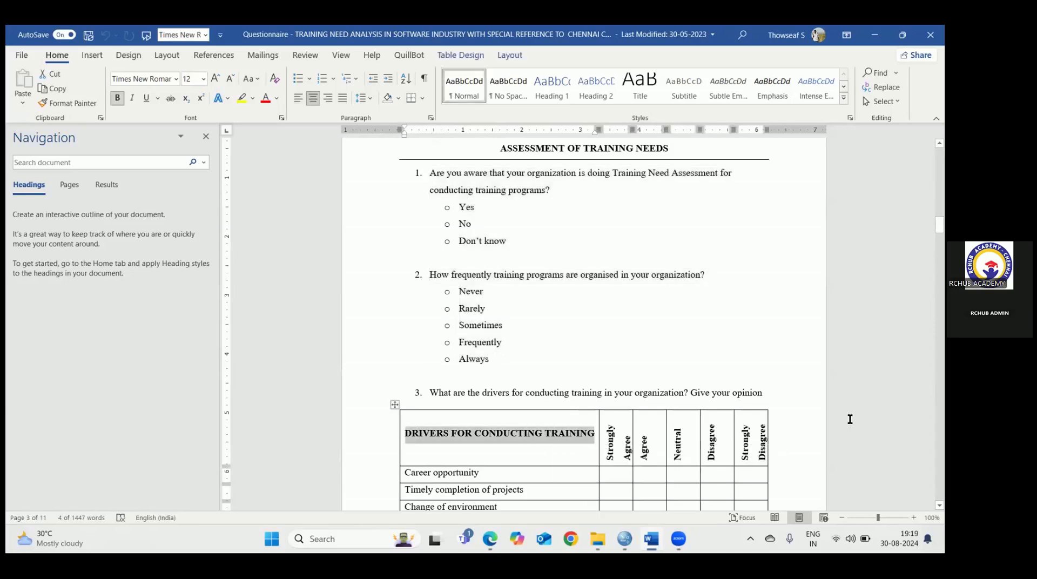
{"action": "left_click", "coordinate": [940, 224]}
{"action": "left_click_drag", "start_coordinate": [940, 224], "coordinate": [939, 229]}
{"action": "left_click", "coordinate": [612, 340]}
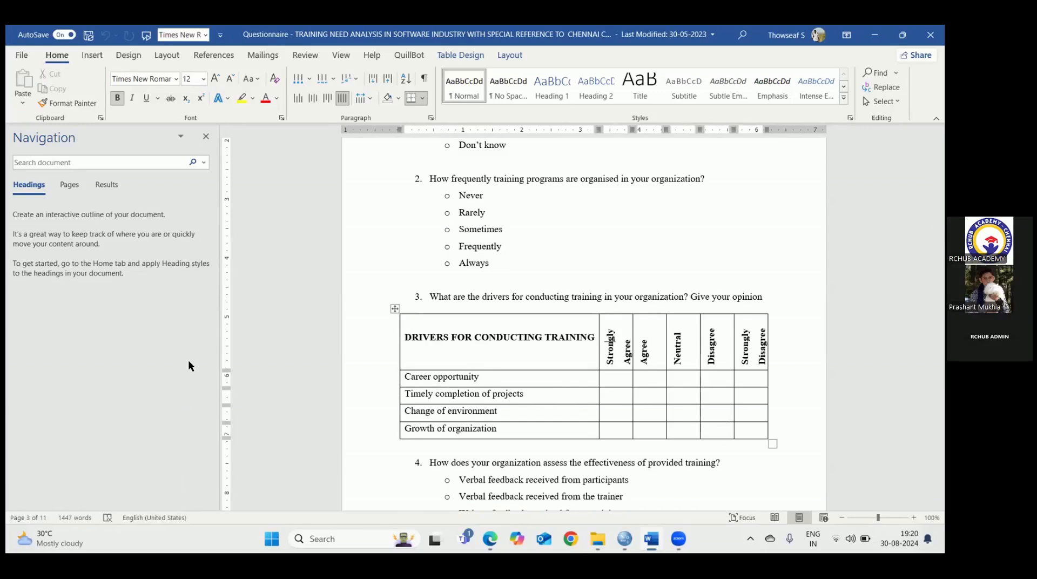
{"action": "left_click", "coordinate": [309, 400]}
{"action": "left_click", "coordinate": [544, 396]}
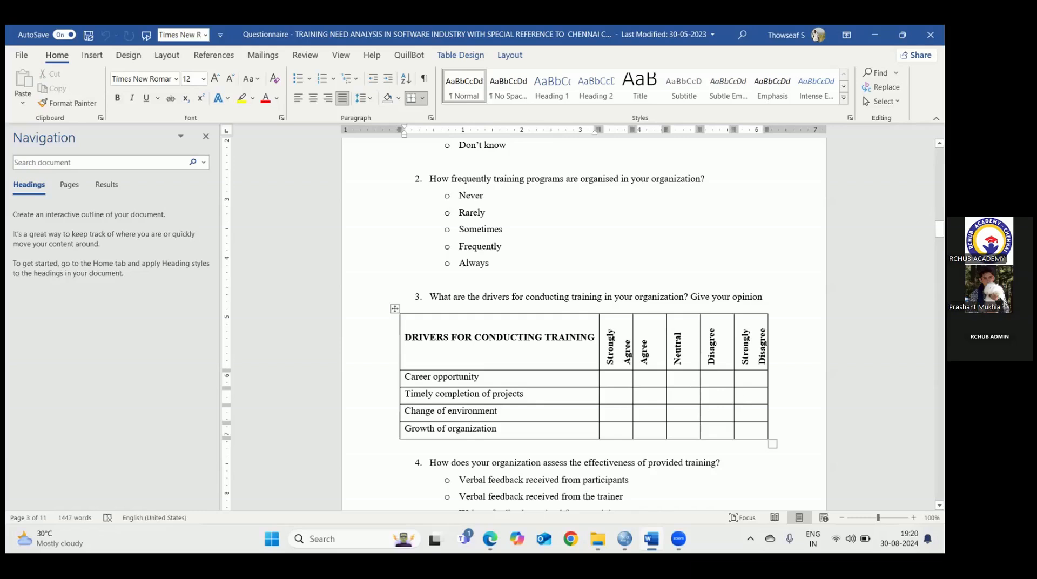
{"action": "left_click_drag", "start_coordinate": [939, 229], "coordinate": [940, 428]}
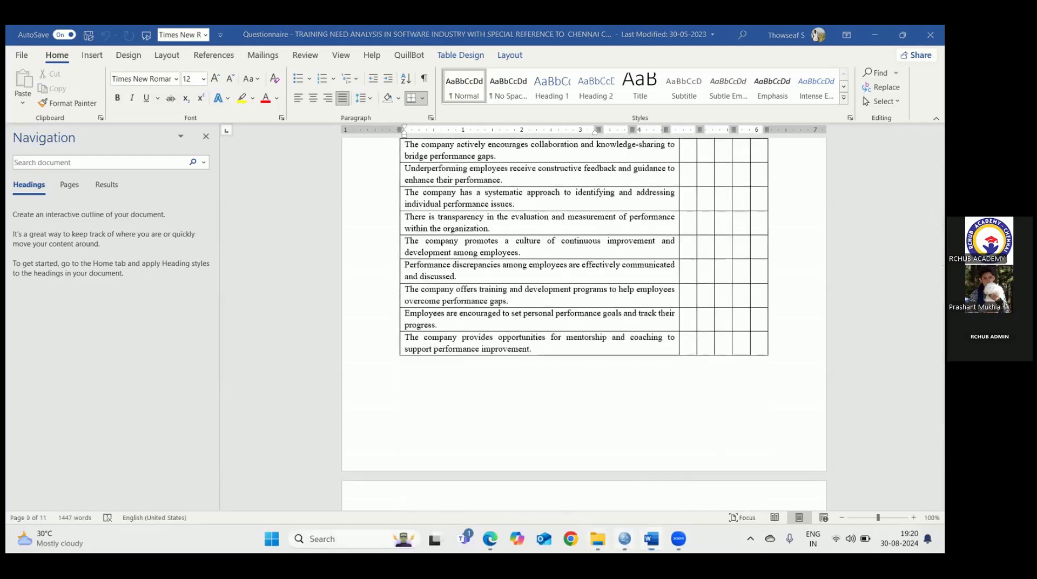
- Switch to SPSS Statistics and create a new empty dataset
{"action": "mouse_move", "coordinate": [624, 538]}
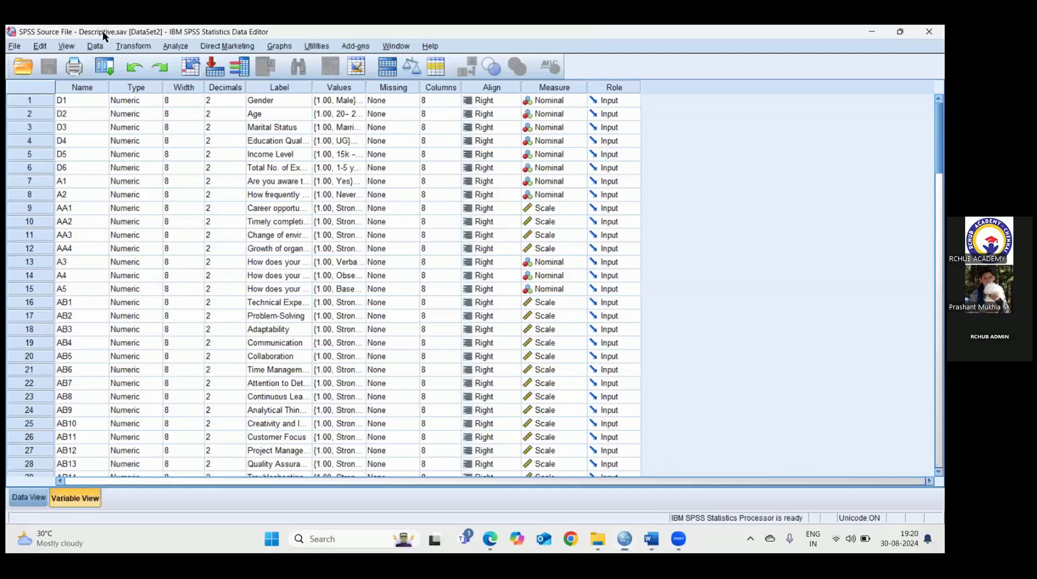
{"action": "left_click", "coordinate": [14, 46]}
{"action": "mouse_move", "coordinate": [34, 60]}
{"action": "left_click", "coordinate": [232, 60]}
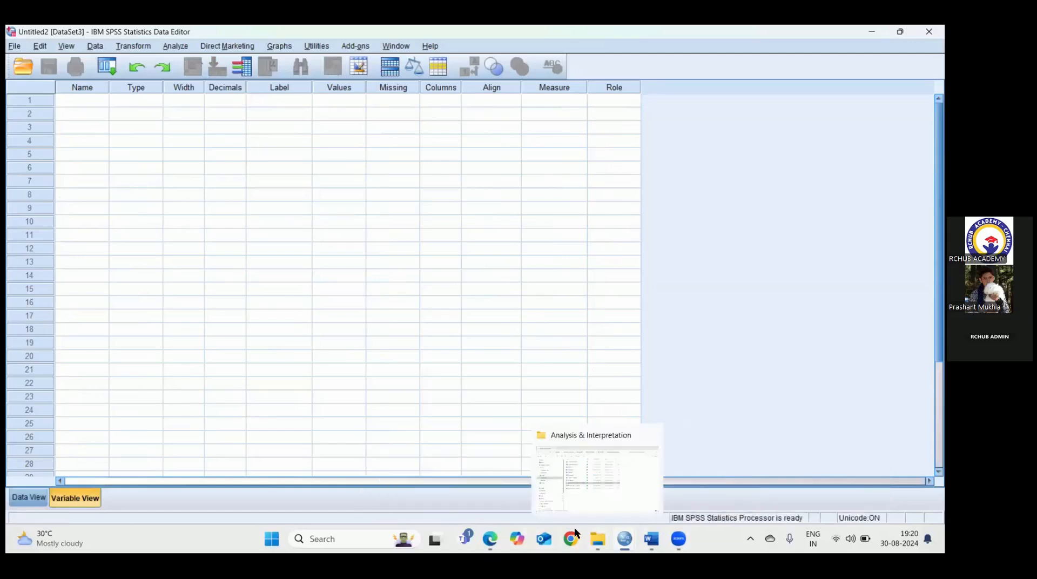
- Open the training need analysis questionnaire from the Analysis & Interpretation folder and go to its Demographic Profile section
{"action": "left_click", "coordinate": [597, 478]}
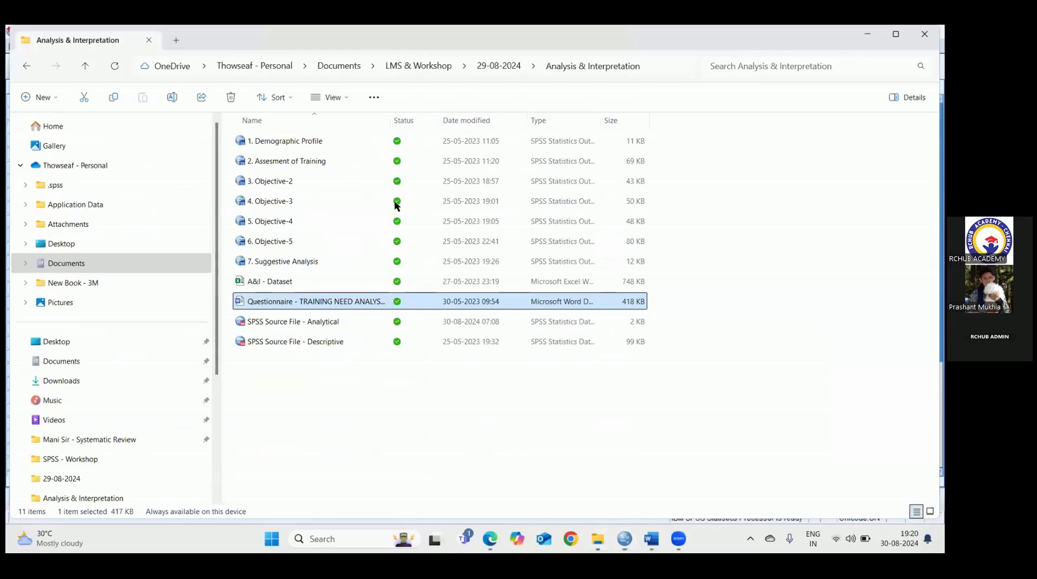
{"action": "double_click", "coordinate": [292, 302]}
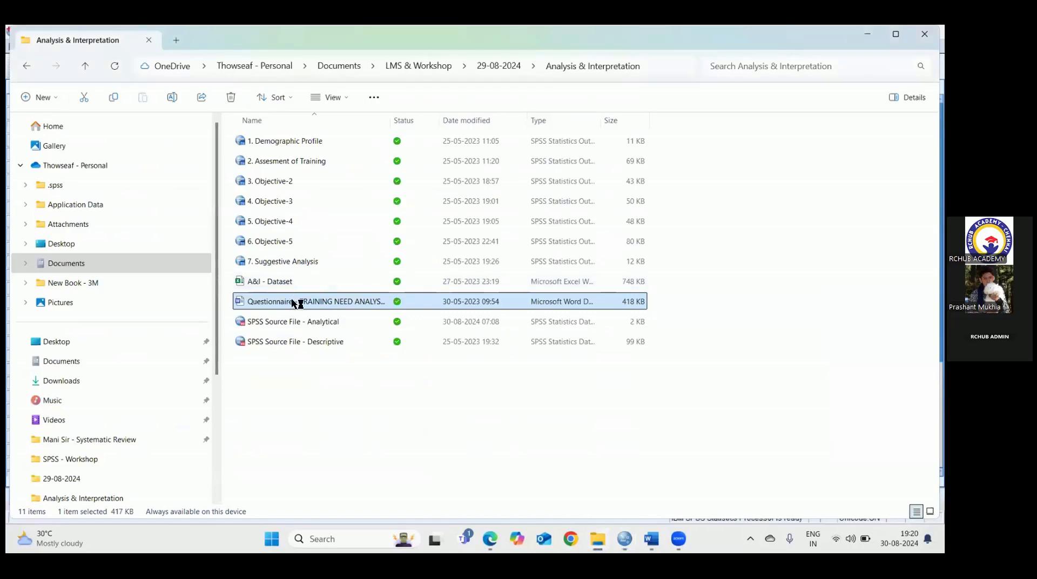
{"action": "left_click_drag", "start_coordinate": [939, 429], "coordinate": [940, 173]}
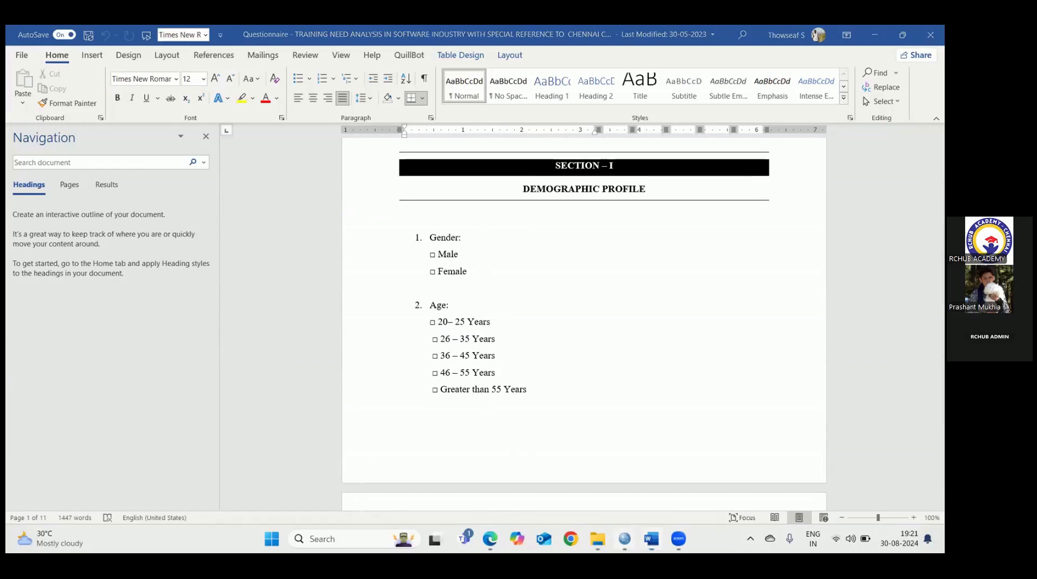
- Arrange the questionnaire and the new SPSS dataset side by side, and close the questionnaire's navigation pane
{"action": "mouse_move", "coordinate": [625, 539]}
{"action": "left_click", "coordinate": [807, 449]}
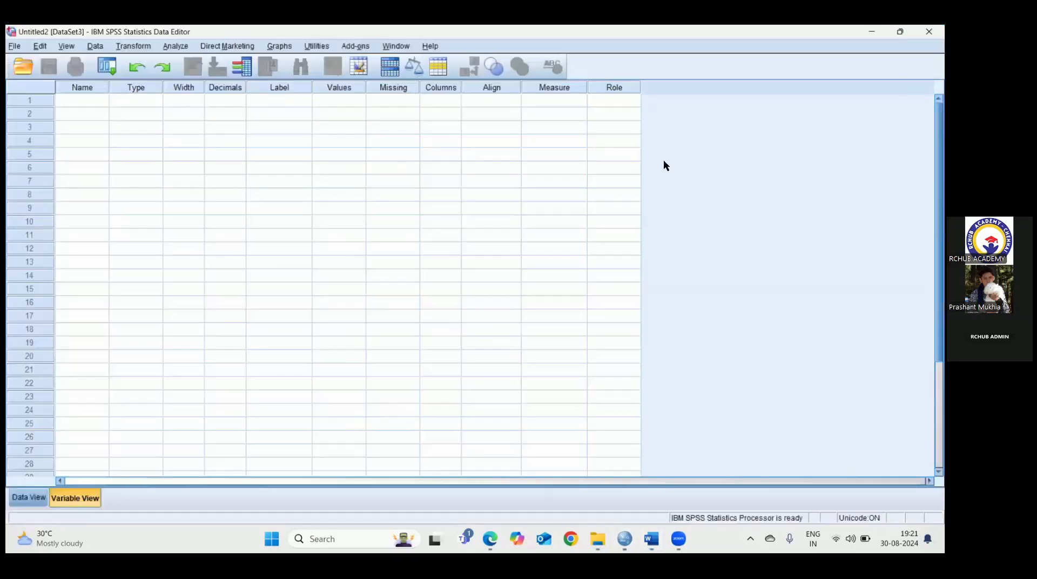
{"action": "left_click", "coordinate": [900, 32]}
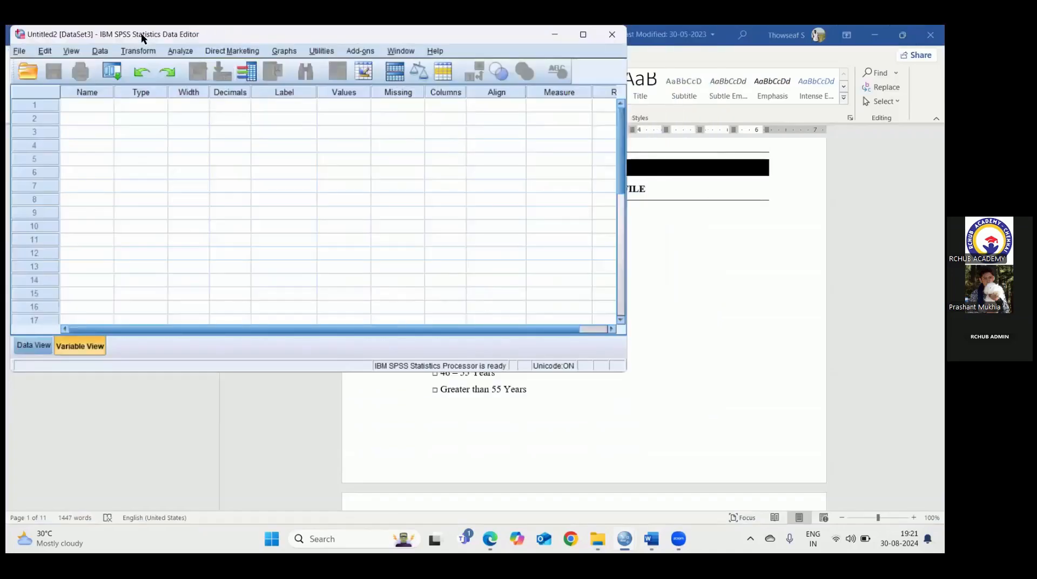
{"action": "left_click", "coordinate": [804, 159]}
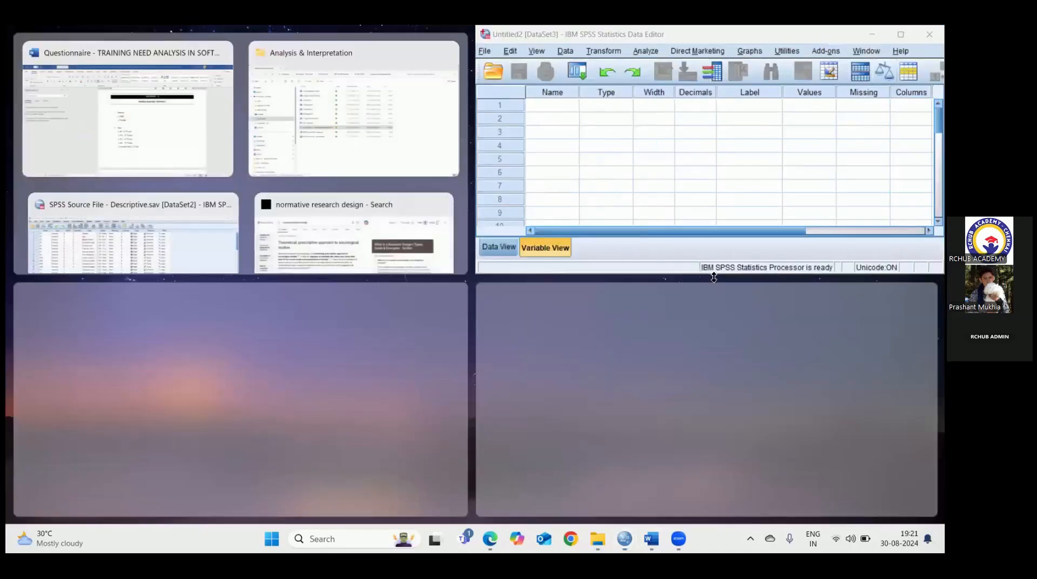
{"action": "left_click", "coordinate": [210, 149]}
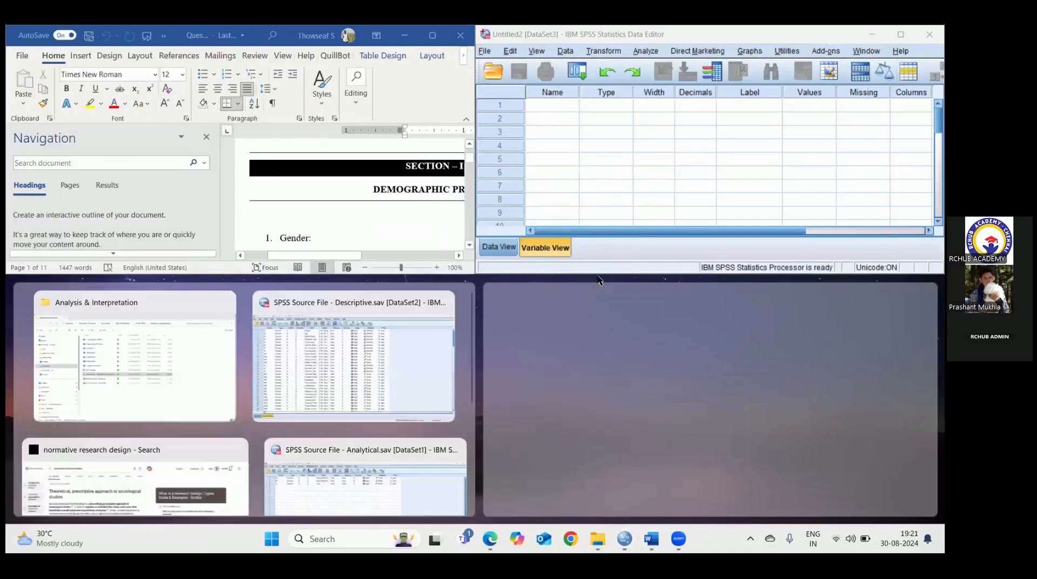
{"action": "mouse_move", "coordinate": [599, 277]}
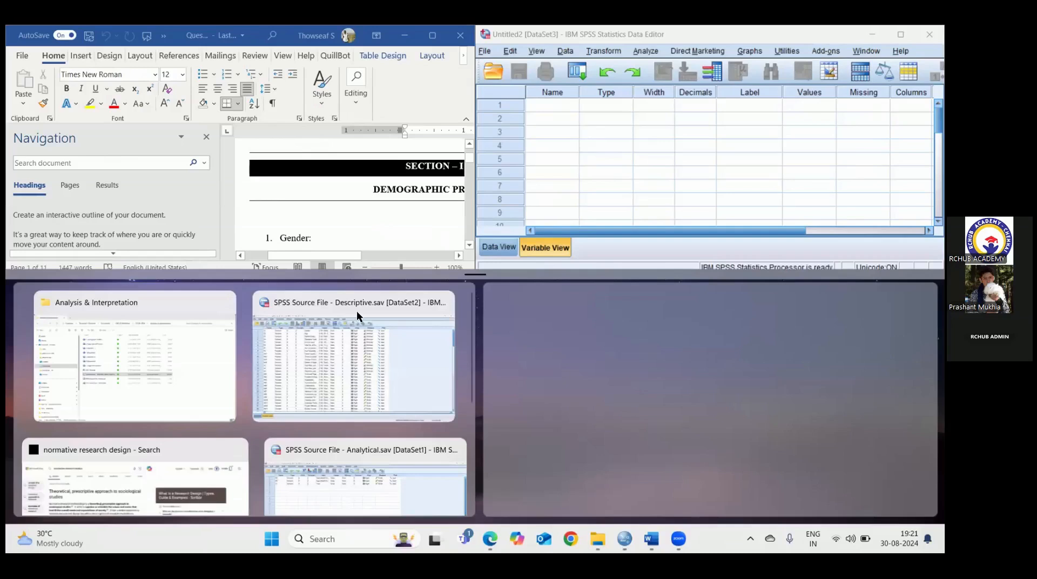
{"action": "left_click", "coordinate": [288, 239]}
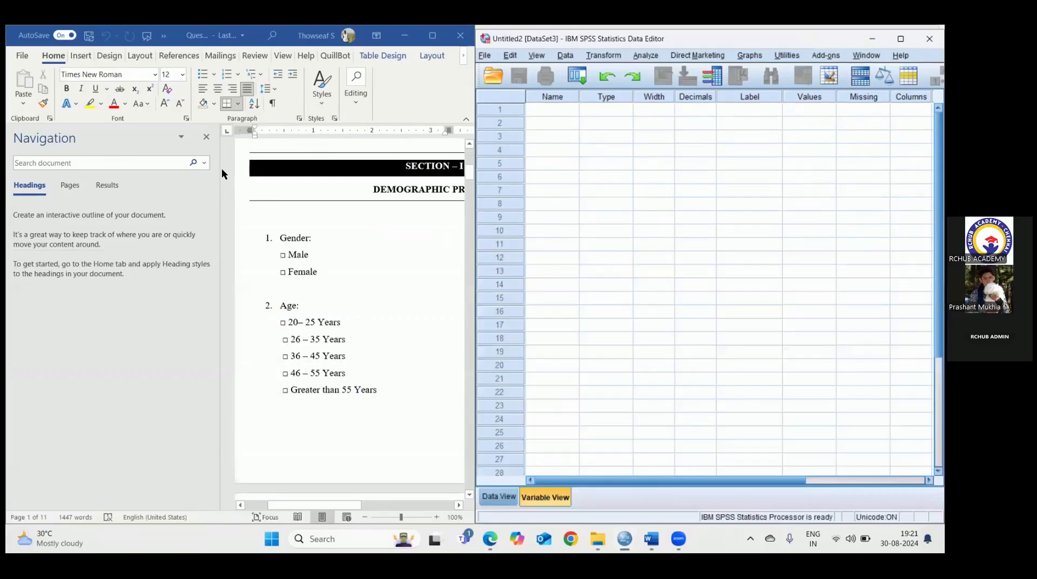
{"action": "left_click", "coordinate": [207, 136]}
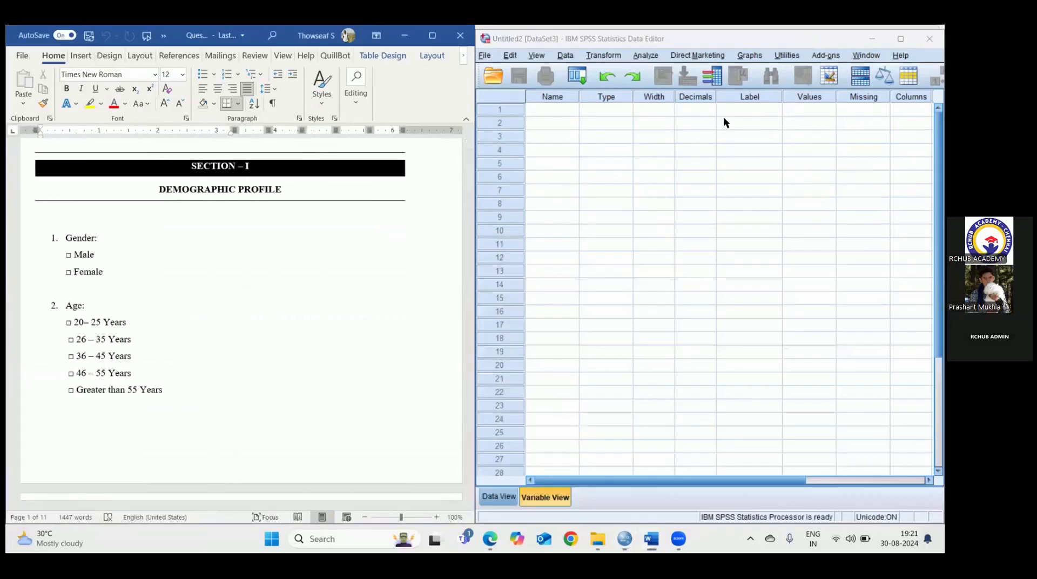
- Create the first variable in the new dataset with the label Gender
{"action": "left_click", "coordinate": [749, 110]}
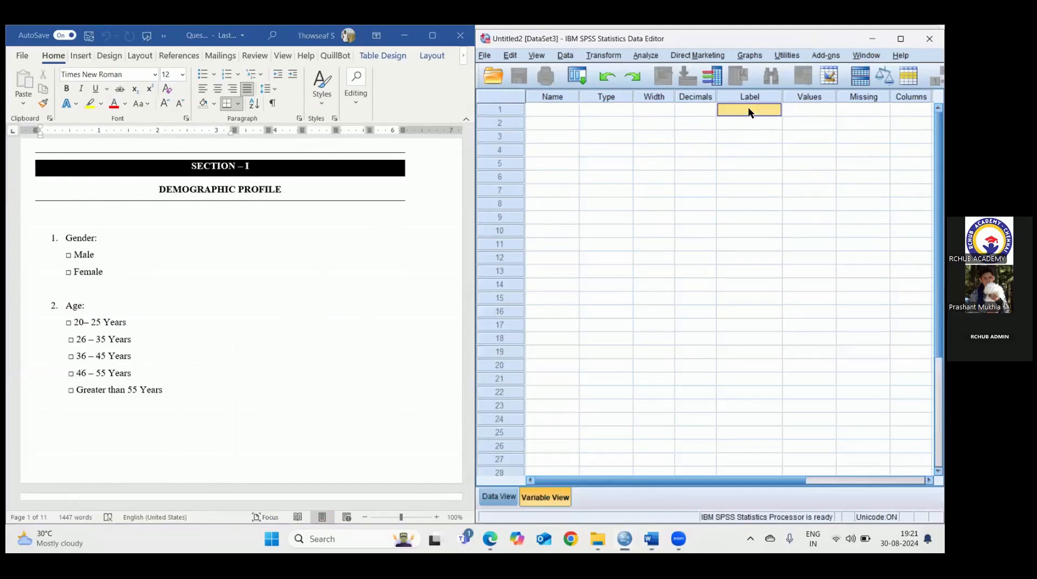
{"action": "type", "text": "Gend"}
{"action": "left_click", "coordinate": [828, 123]}
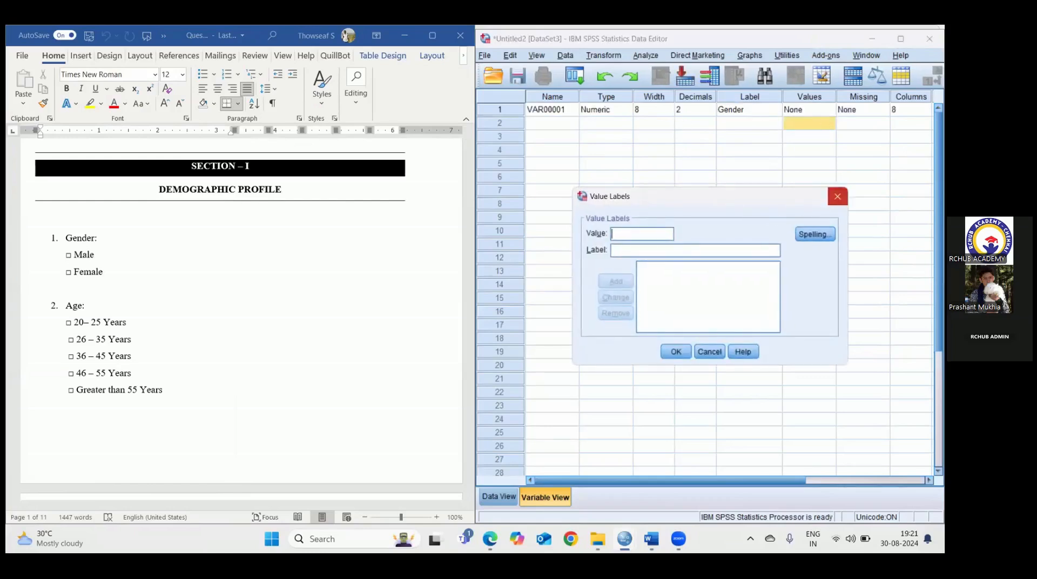
{"action": "left_click", "coordinate": [837, 197]}
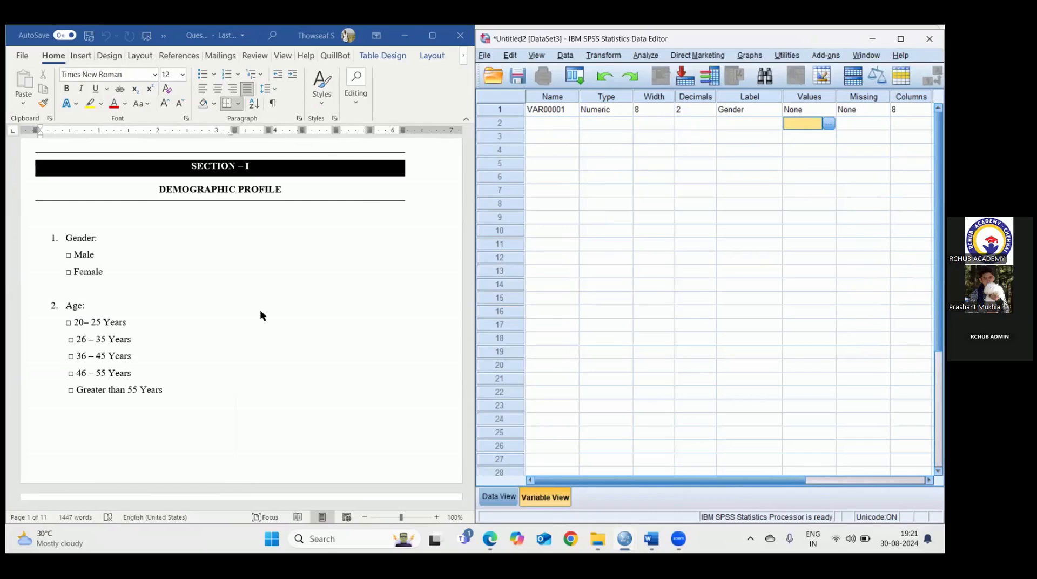
- Compare how the new variable appears in the data view and in the variable view
{"action": "left_click", "coordinate": [499, 497]}
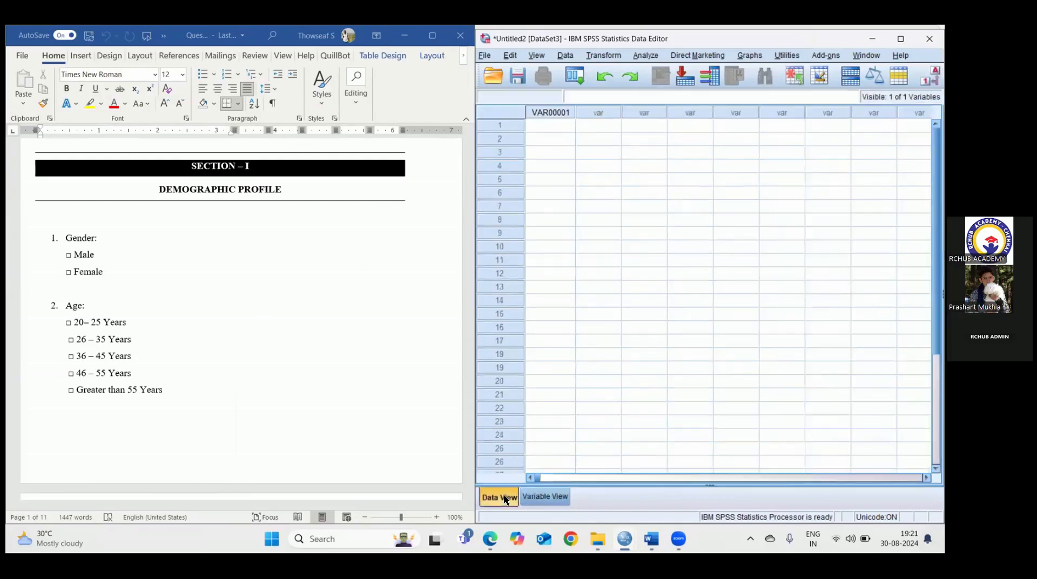
{"action": "left_click", "coordinate": [539, 497]}
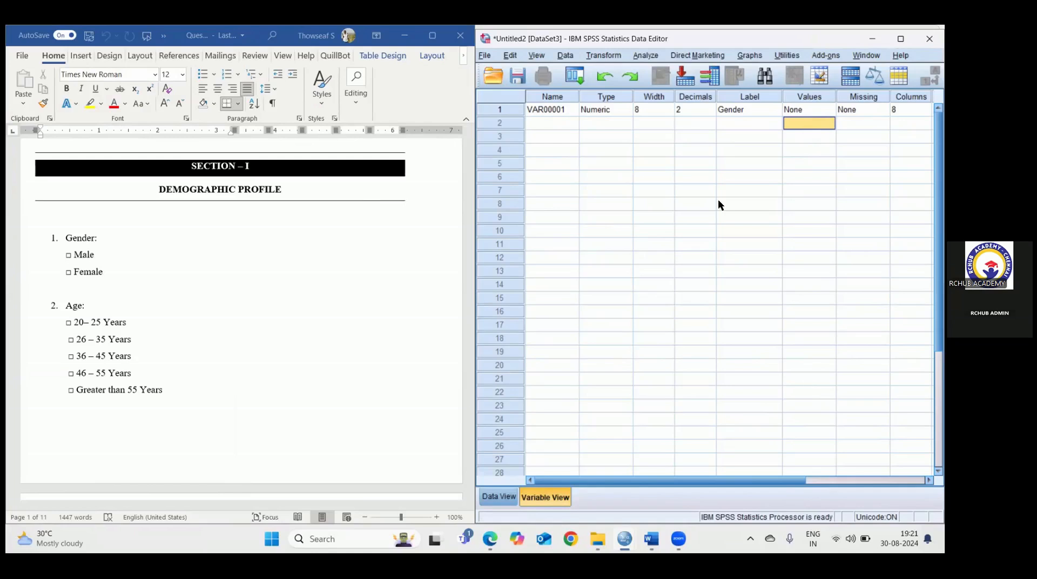
{"action": "left_click_drag", "start_coordinate": [770, 480], "coordinate": [649, 486]}
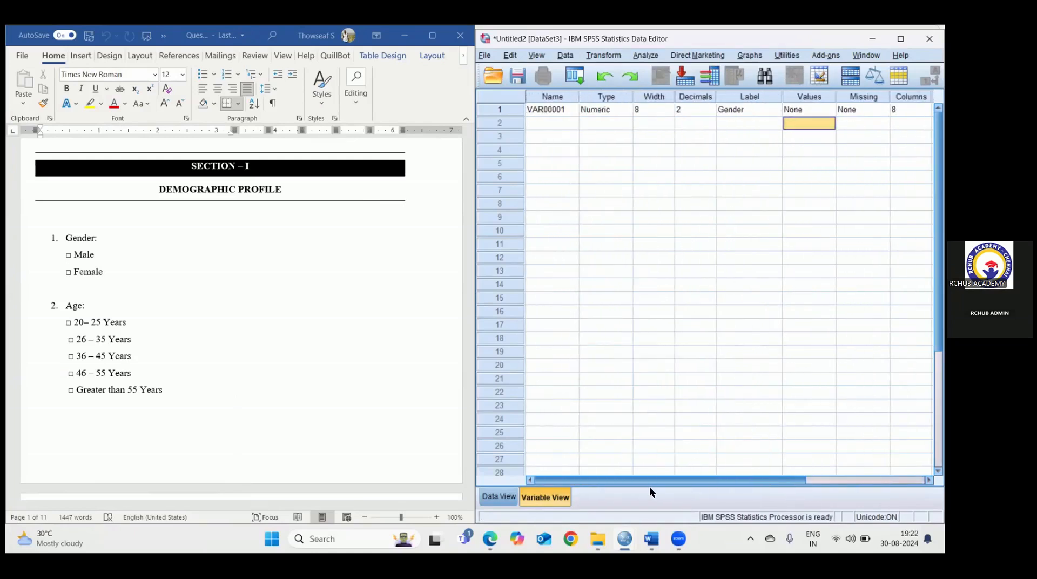
{"action": "left_click", "coordinate": [495, 499]}
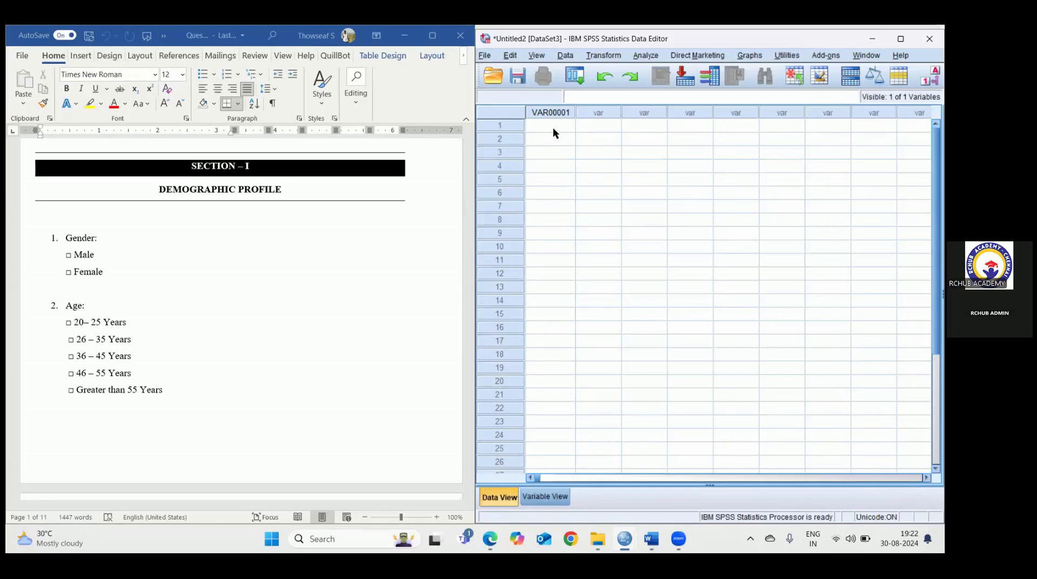
{"action": "left_click", "coordinate": [565, 498]}
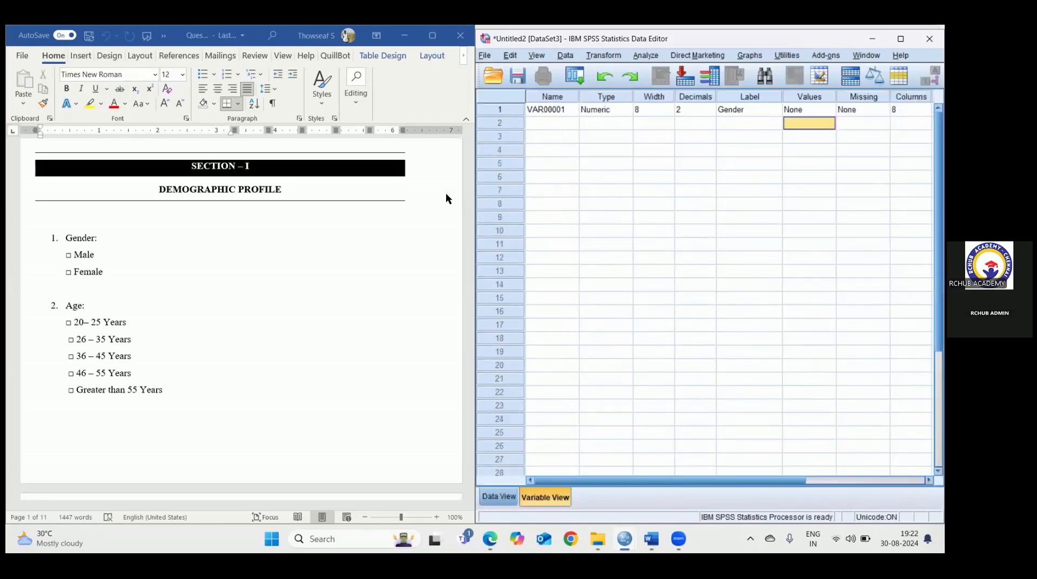
- Add the value label 1 = Male to the Gender variable
{"action": "left_click", "coordinate": [318, 253]}
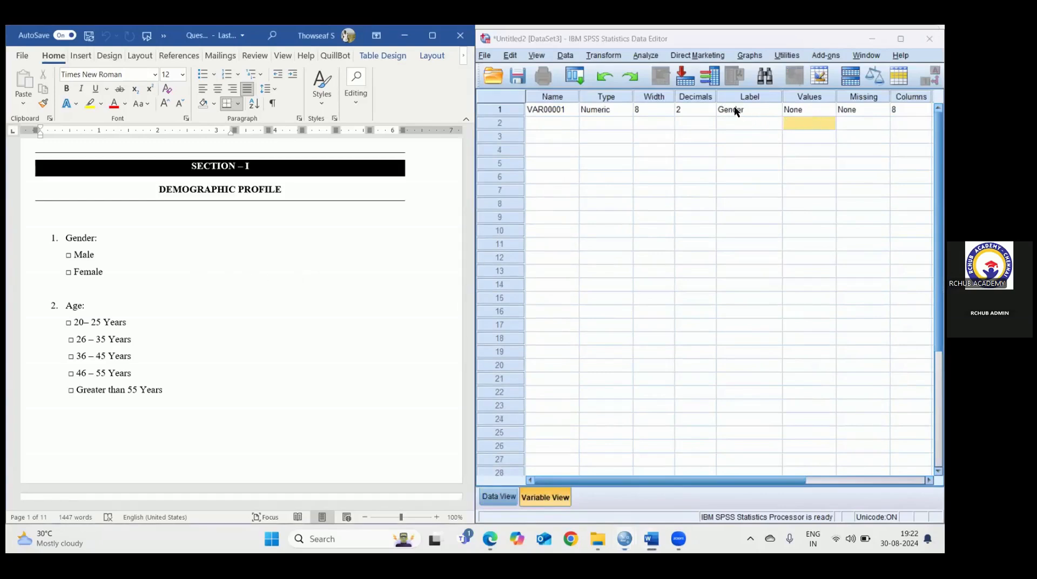
{"action": "left_click", "coordinate": [829, 105]}
{"action": "left_click", "coordinate": [829, 105]}
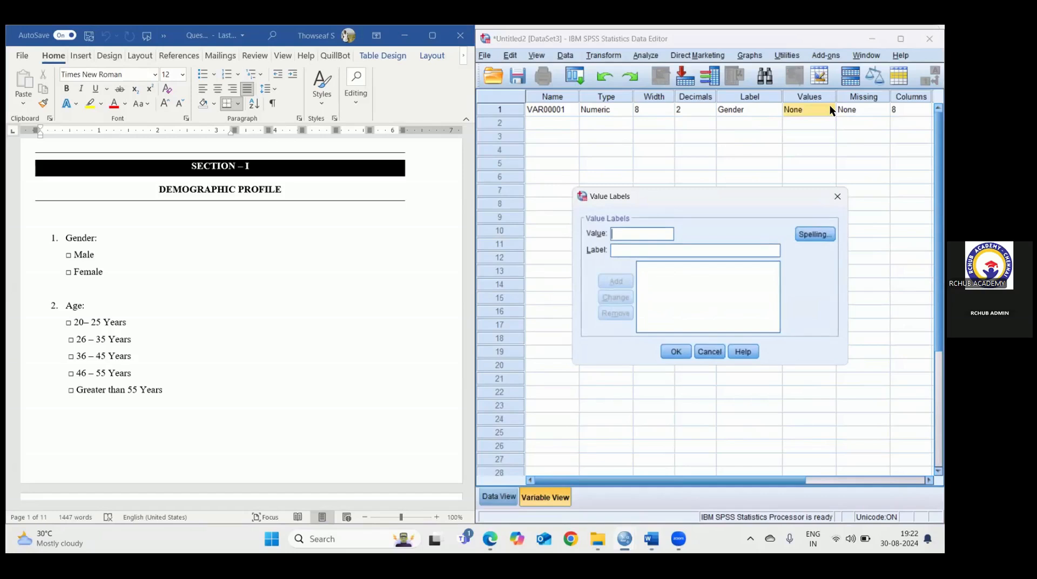
{"action": "type", "text": "1"}
{"action": "type", "text": "Male"}
{"action": "left_click", "coordinate": [618, 283]}
- Add the value label 2 = Female to the Gender variable and apply its value labels
{"action": "type", "text": "2"}
{"action": "type", "text": "F"}
{"action": "type", "text": "eamle"}
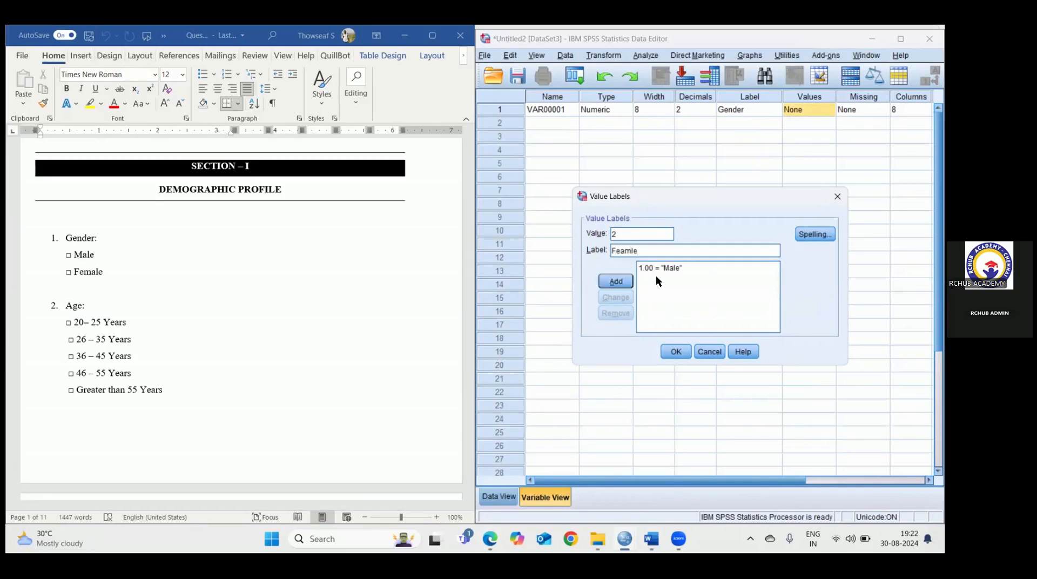
{"action": "key", "text": "BackSpace"}
{"action": "key", "text": "BackSpace"}
{"action": "key", "text": "BackSpace"}
{"action": "type", "text": "ma"}
{"action": "left_click", "coordinate": [616, 281]}
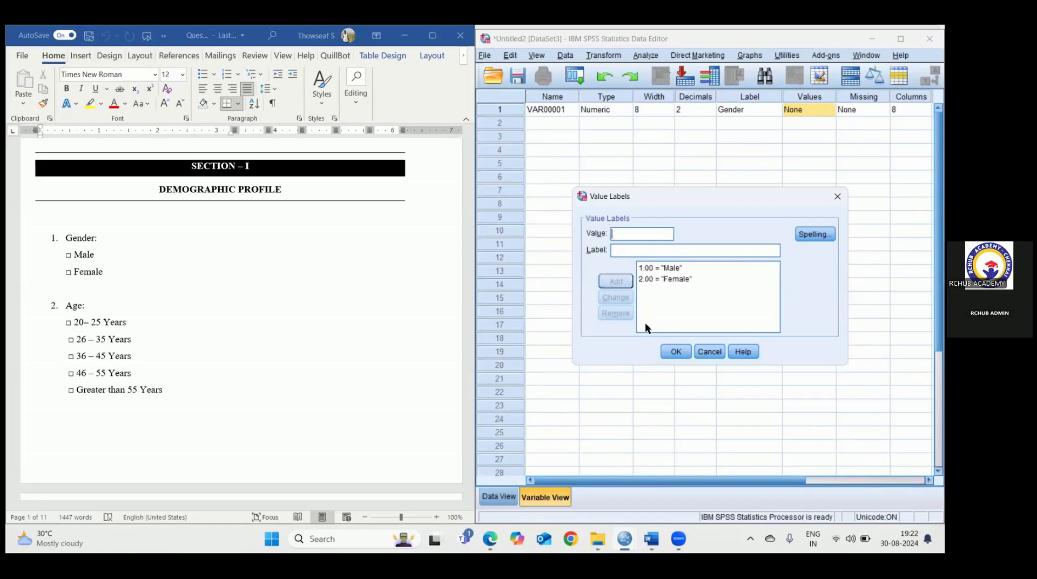
{"action": "left_click", "coordinate": [676, 351]}
- Create a second variable in the dataset with the label Age
{"action": "left_click", "coordinate": [296, 279]}
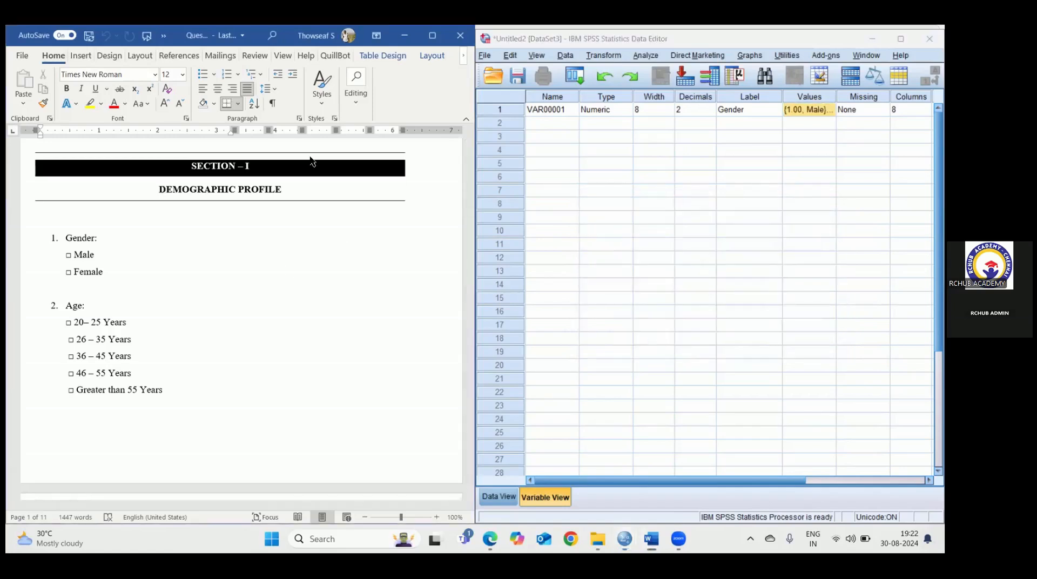
{"action": "left_click", "coordinate": [734, 125]}
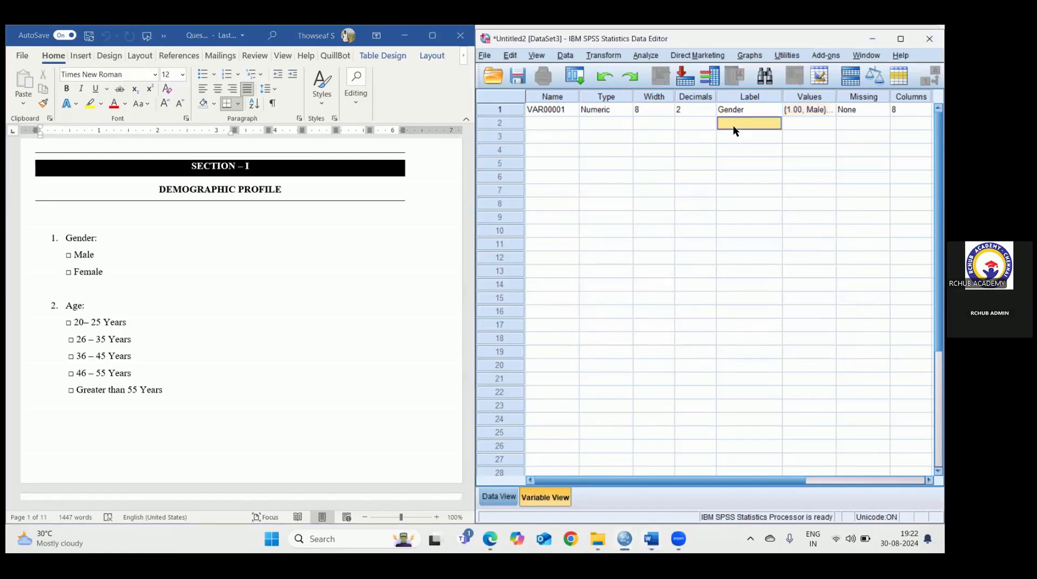
{"action": "left_click", "coordinate": [734, 124]}
{"action": "type", "text": "Age"}
- Add the value label 1 = 20 - 25 to the Age variable
{"action": "left_click", "coordinate": [818, 124]}
{"action": "left_click", "coordinate": [828, 121]}
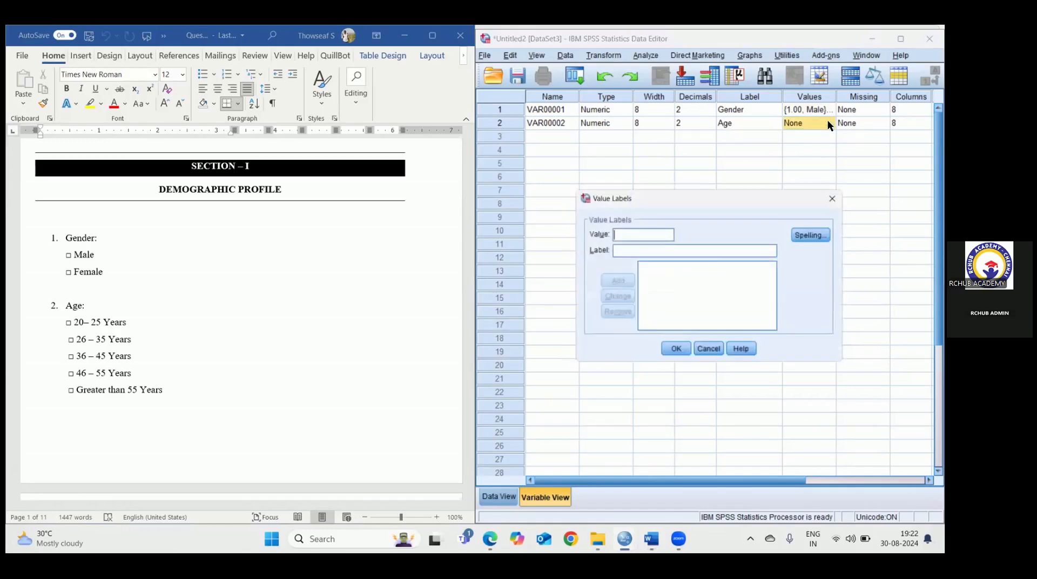
{"action": "type", "text": "1"}
{"action": "key", "text": "Tab"}
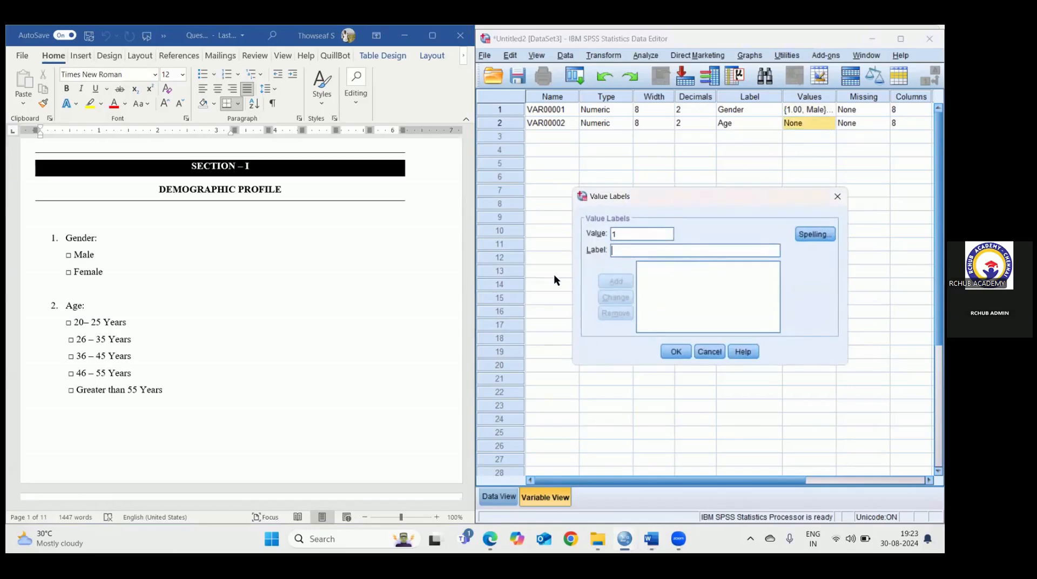
{"action": "type", "text": "20 - 25"}
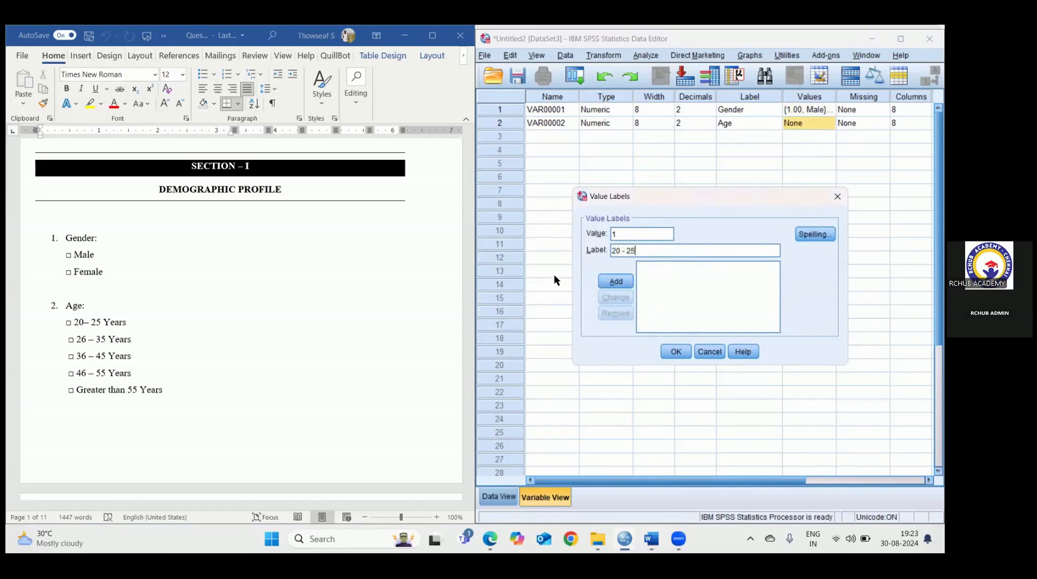
{"action": "key", "text": "Return"}
- Add the value label 2 = 26 - 35 to the Age variable
{"action": "type", "text": "2"}
{"action": "key", "text": "Tab"}
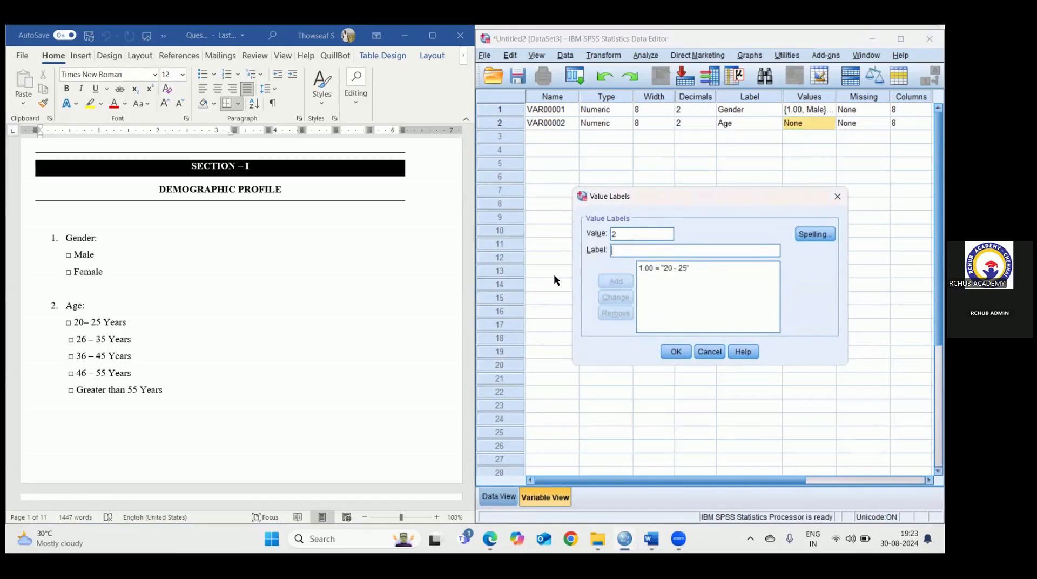
{"action": "type", "text": "26 "}
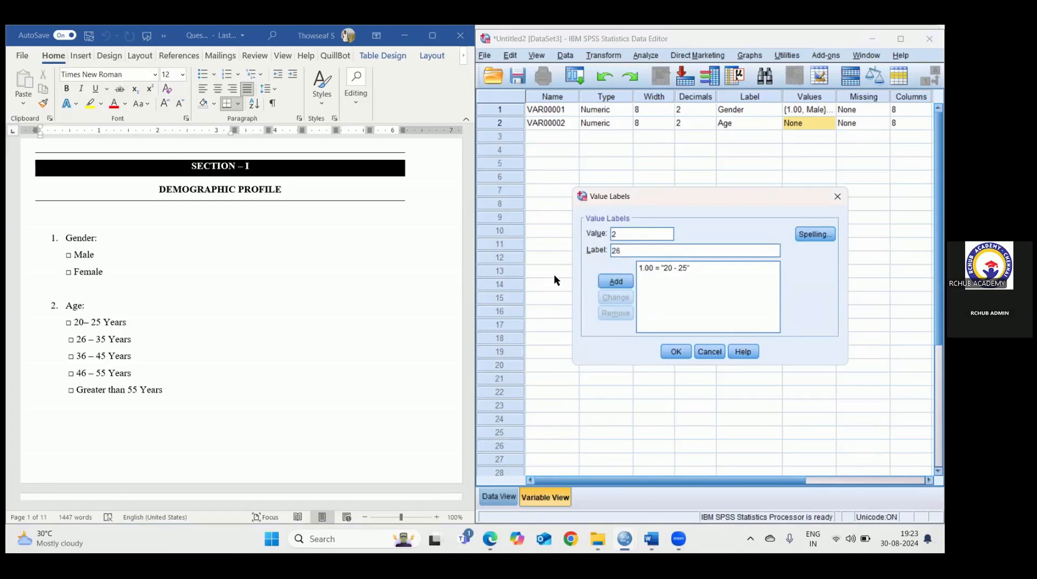
{"action": "type", "text": "- 35"}
{"action": "key", "text": "Return"}
- Add the value label 3 = 36 - 45 to the Age variable
{"action": "type", "text": "3"}
{"action": "key", "text": "Tab"}
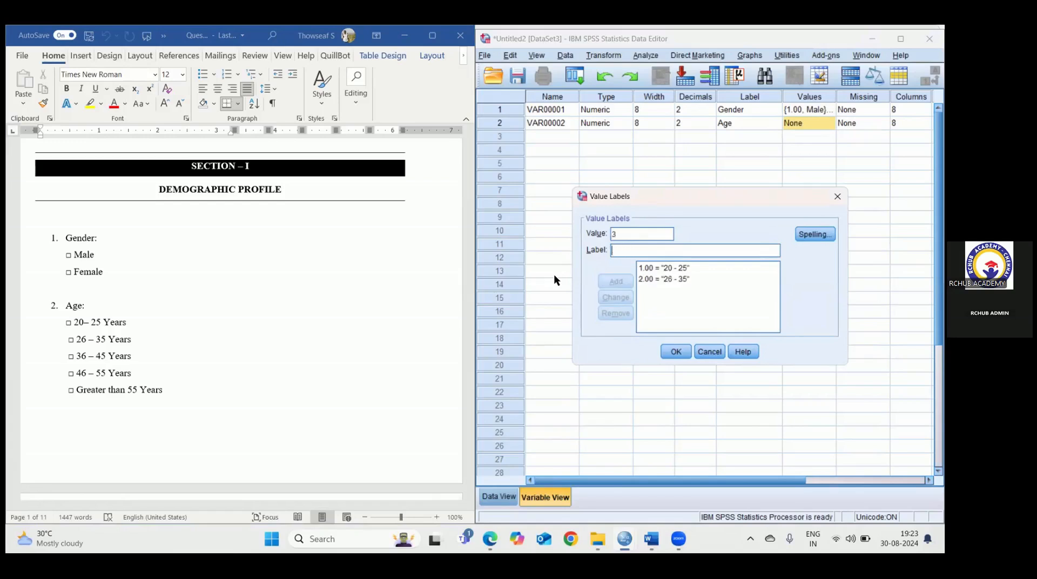
{"action": "type", "text": "36"}
{"action": "type", "text": "- 45"}
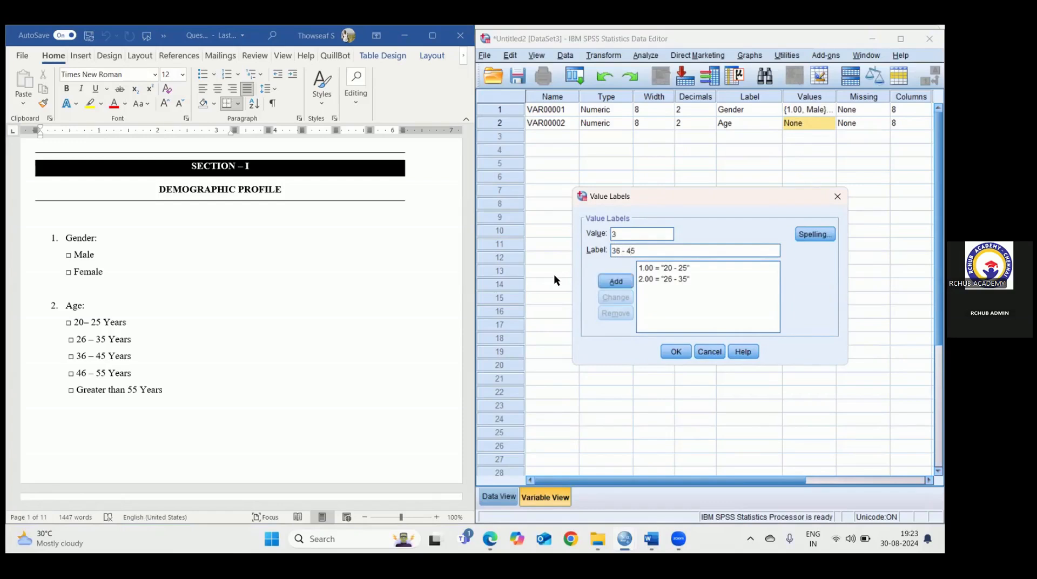
{"action": "key", "text": "Return"}
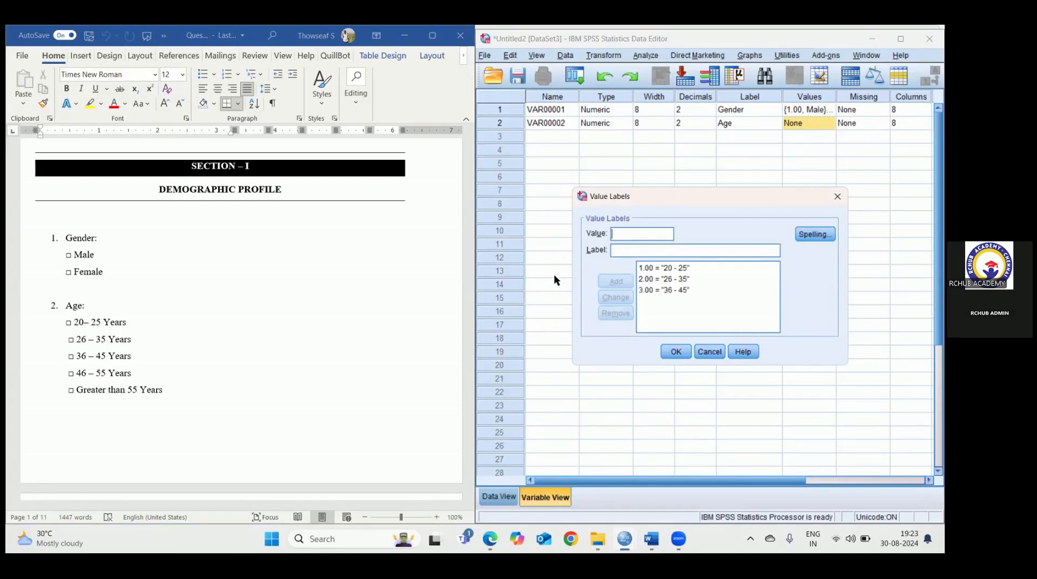
- Add the value labels 4 = 46 - 55 and 5 = > 55 to the Age variable and apply its value labels
{"action": "type", "text": "4.00 = \"46 - 55"}
{"action": "key", "text": "Return"}
{"action": "type", "text": "5> 55"}
{"action": "left_click", "coordinate": [609, 282]}
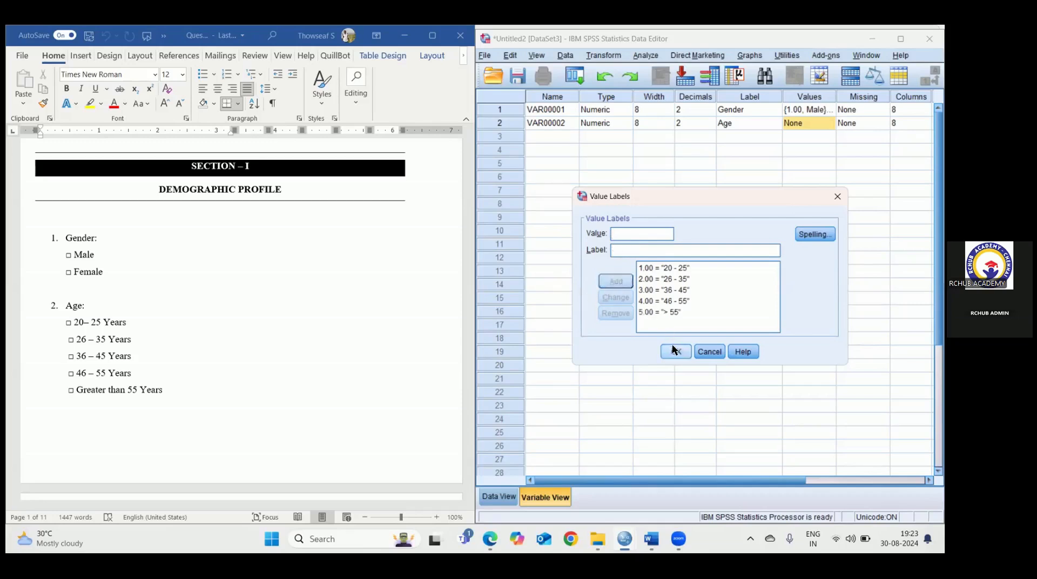
{"action": "left_click", "coordinate": [673, 350]}
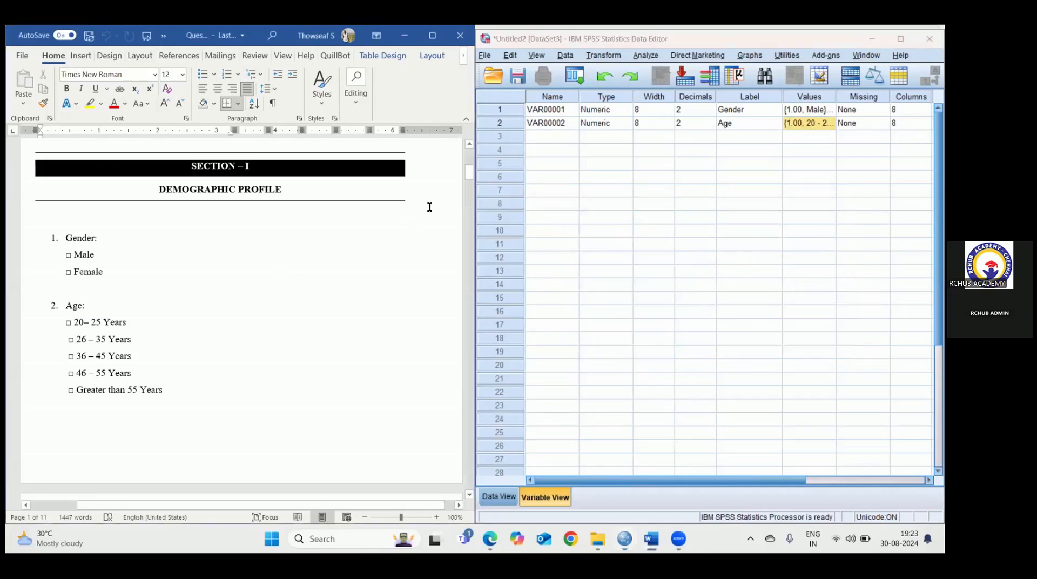
- Copy all competency names from the question 7 table in the questionnaire and paste them as variable labels starting at row 3
{"action": "left_click_drag", "start_coordinate": [469, 171], "coordinate": [486, 260]}
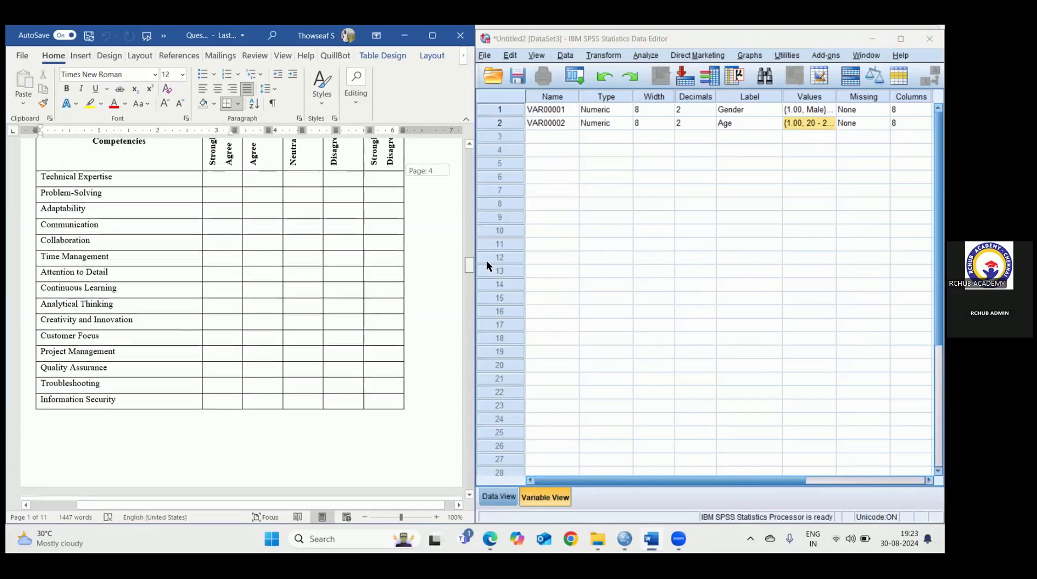
{"action": "left_click", "coordinate": [465, 118]}
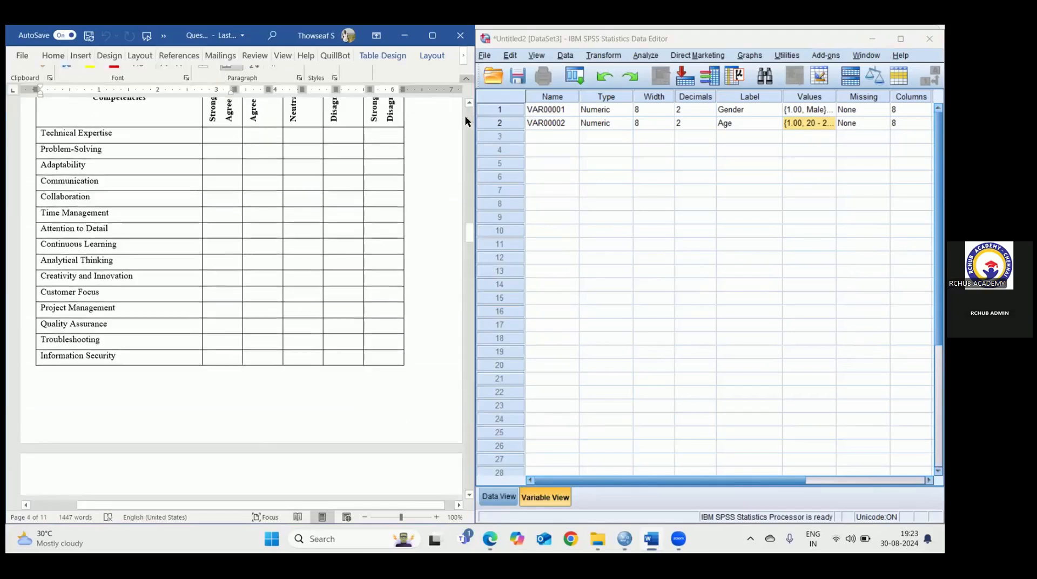
{"action": "left_click", "coordinate": [465, 117]}
{"action": "left_click_drag", "start_coordinate": [468, 207], "coordinate": [472, 225]}
{"action": "left_click_drag", "start_coordinate": [57, 181], "coordinate": [100, 402]}
{"action": "key", "text": "ctrl+c"}
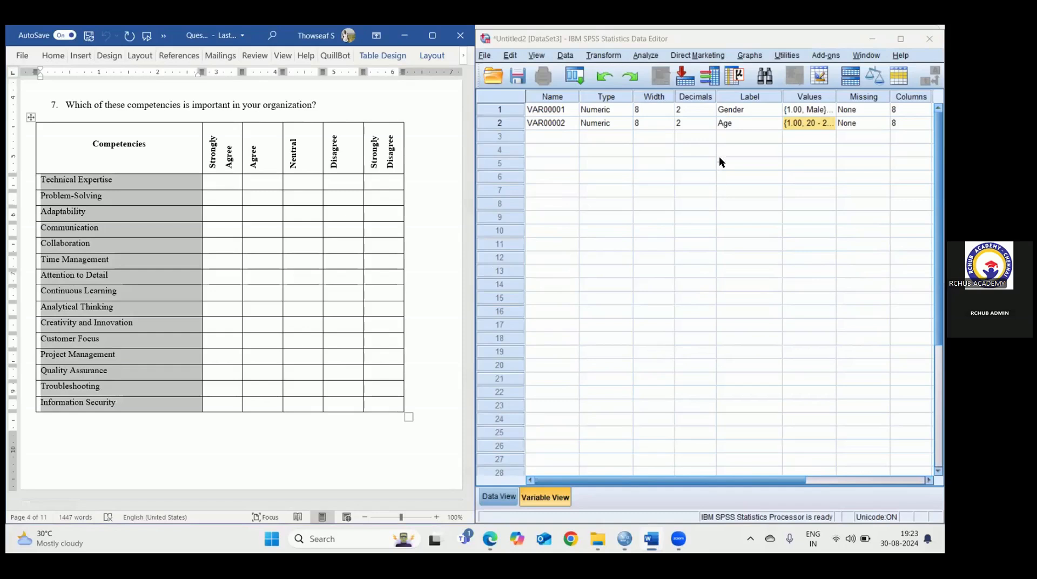
{"action": "left_click", "coordinate": [732, 135]}
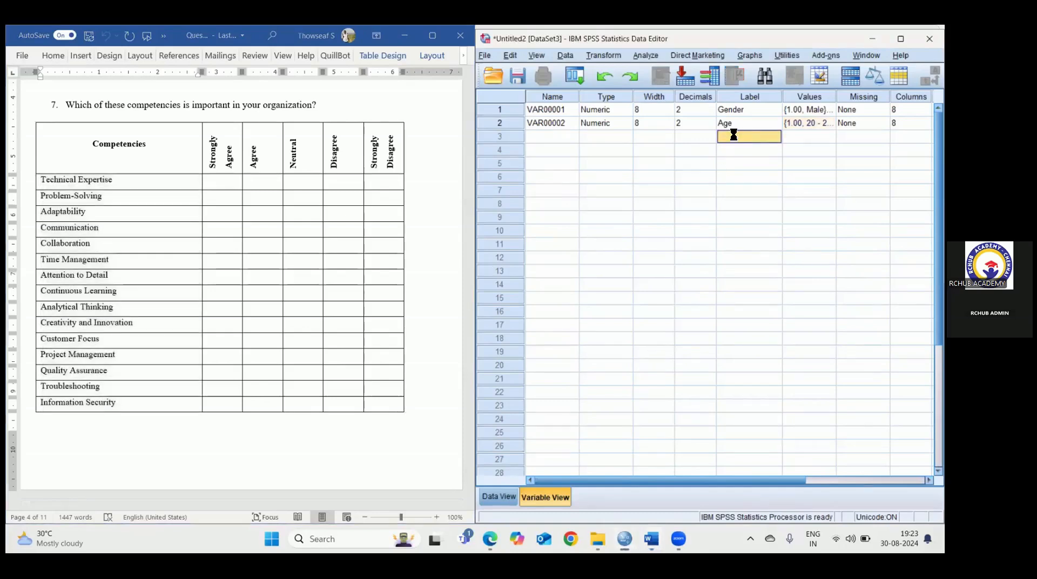
{"action": "key", "text": "ctrl+v"}
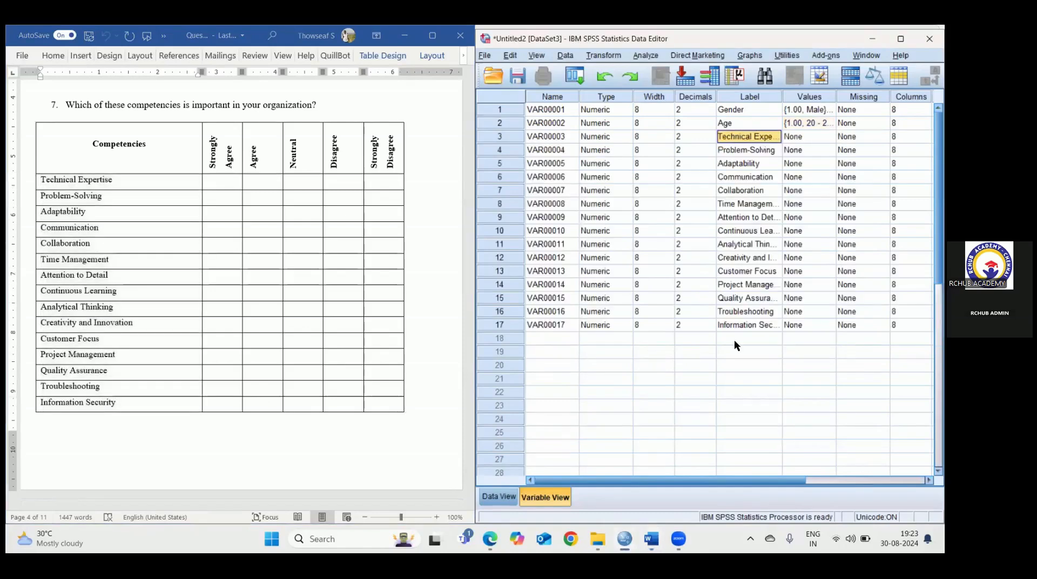
- Rename the Gender variable to D1 and the Age variable to D2
{"action": "left_click", "coordinate": [552, 110]}
{"action": "type", "text": "D1"}
{"action": "key", "text": "Return"}
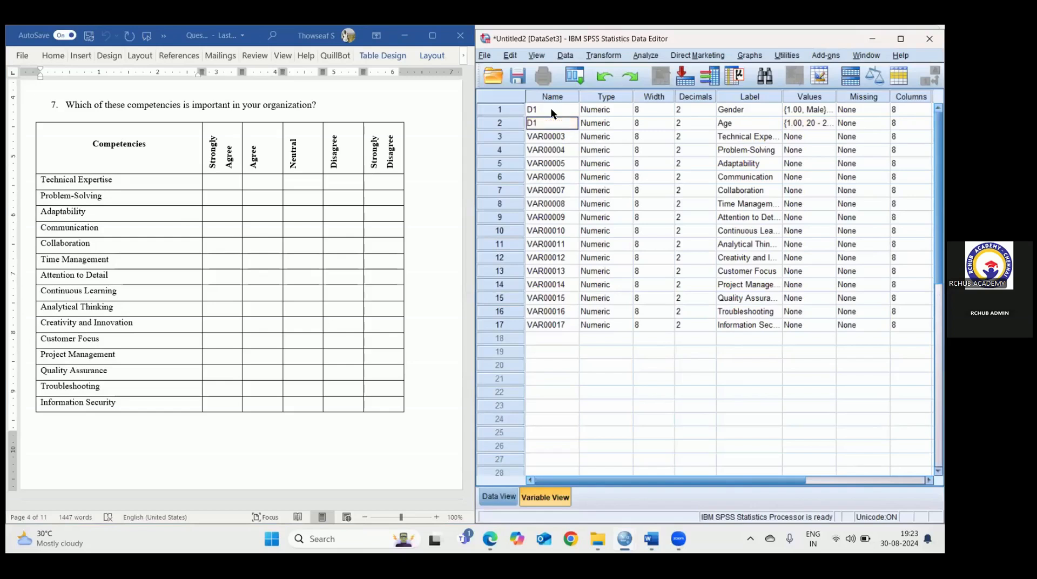
{"action": "key", "text": "Return"}
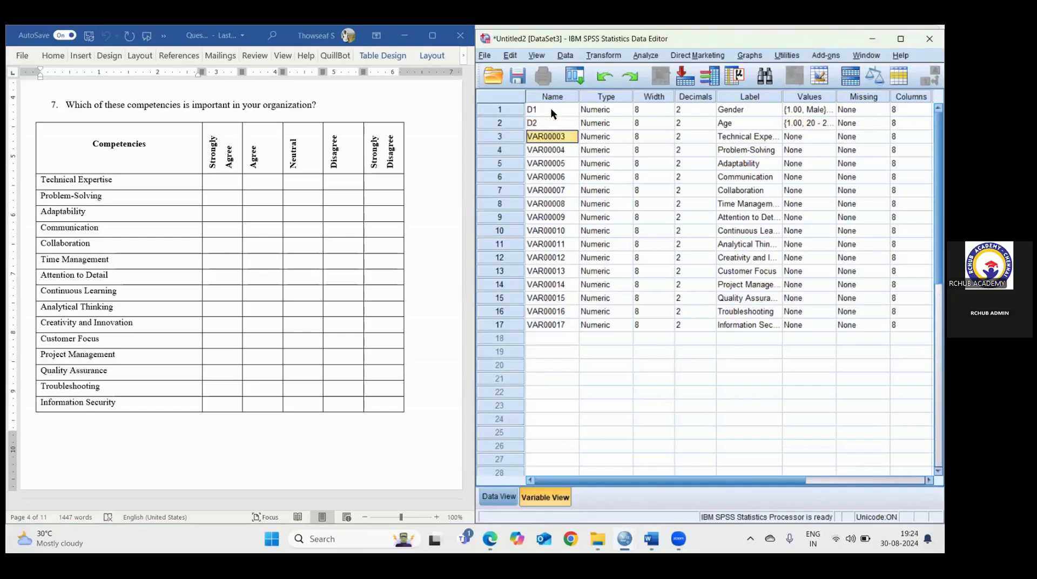
- Rename the variables from Technical Expertise through Collaboration to C1, c2, c3, c4 and c5
{"action": "type", "text": "C"}
{"action": "key", "text": "Return"}
{"action": "type", "text": "c2"}
{"action": "key", "text": "Return"}
{"action": "type", "text": "c3"}
{"action": "key", "text": "Return"}
{"action": "type", "text": "c4"}
{"action": "key", "text": "Return"}
{"action": "type", "text": "c5"}
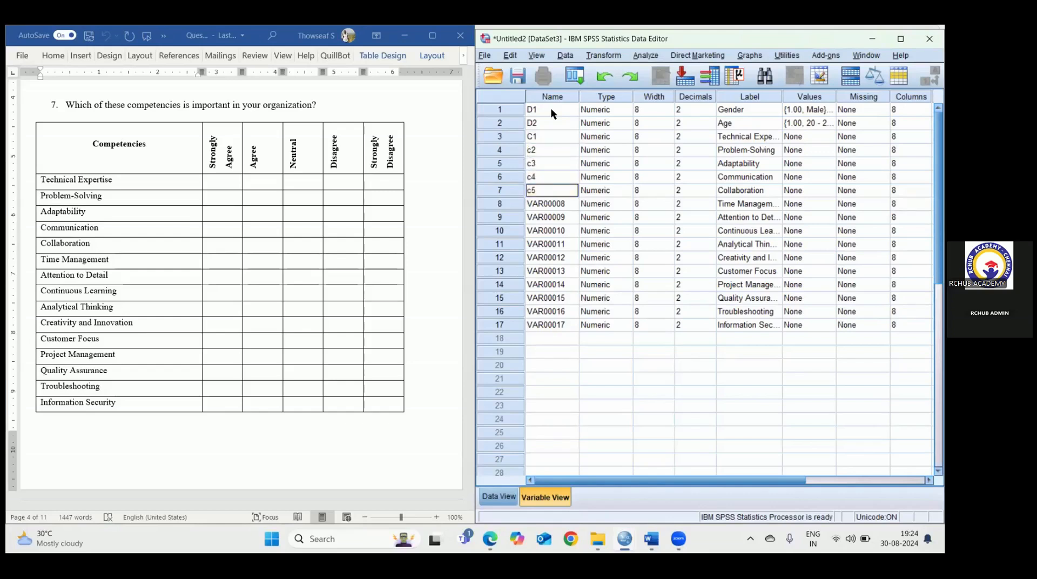
{"action": "key", "text": "Return"}
- Add the value label 1 = SD to the Technical Expertise variable
{"action": "left_click", "coordinate": [826, 136]}
{"action": "left_click", "coordinate": [827, 137]}
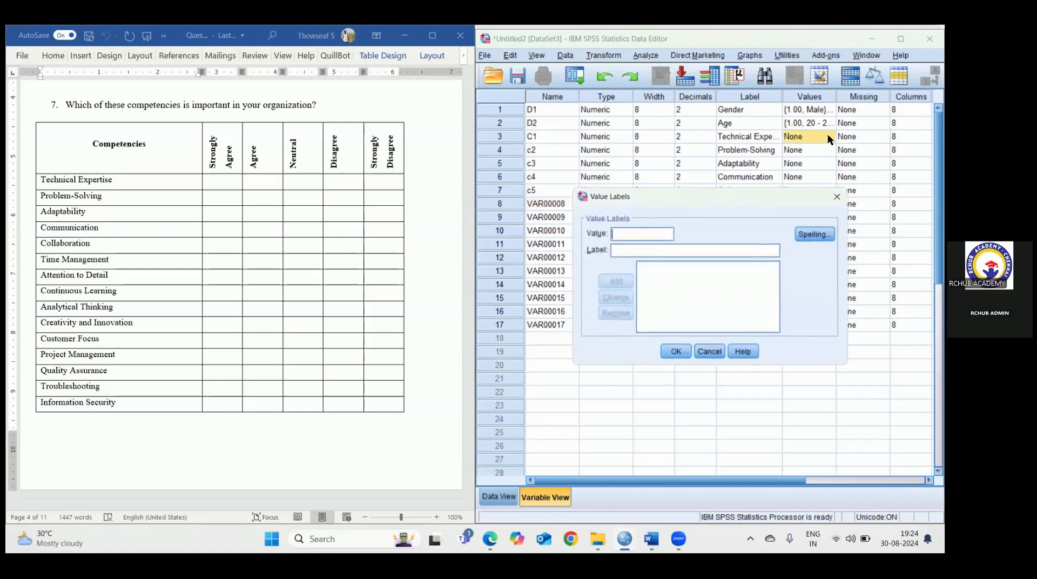
{"action": "type", "text": "1"}
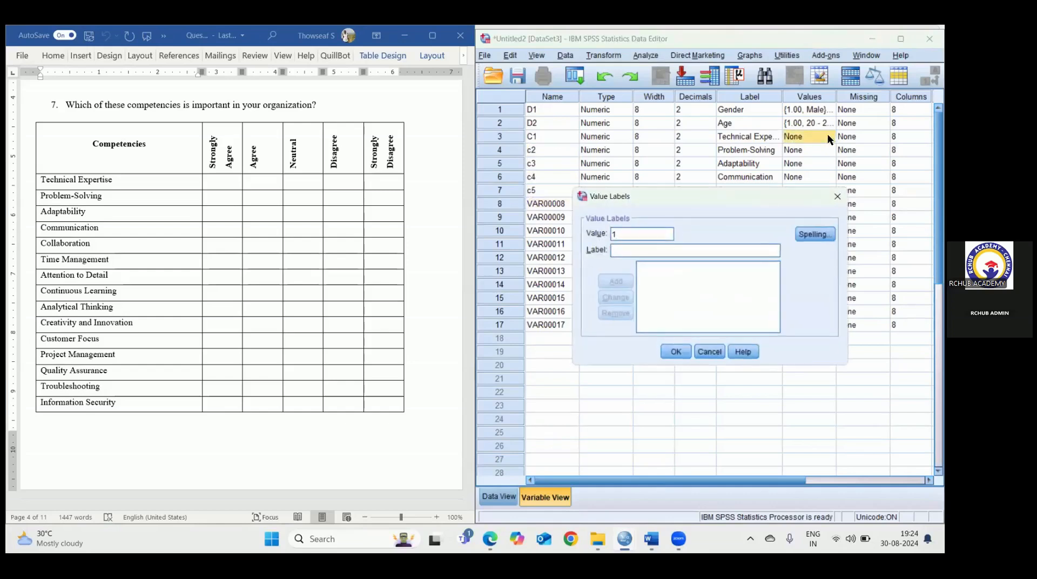
{"action": "type", "text": "Strongly"}
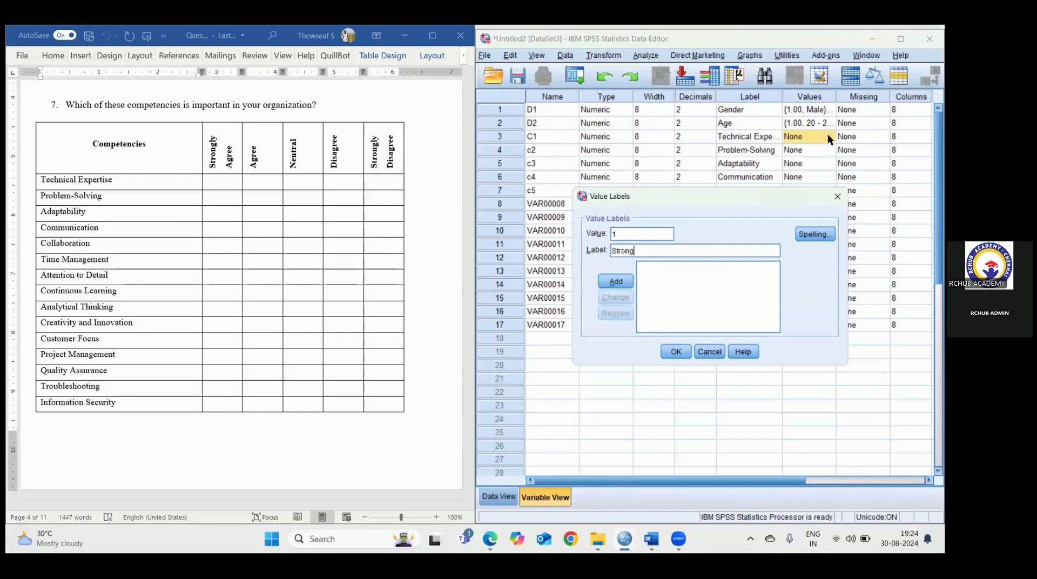
{"action": "key", "text": "BackSpace"}
{"action": "key", "text": "BackSpace"}
{"action": "key", "text": "BackSpace"}
{"action": "key", "text": "BackSpace"}
{"action": "key", "text": "BackSpace"}
{"action": "key", "text": "BackSpace"}
{"action": "key", "text": "BackSpace"}
{"action": "type", "text": "D"}
{"action": "left_click", "coordinate": [620, 290]}
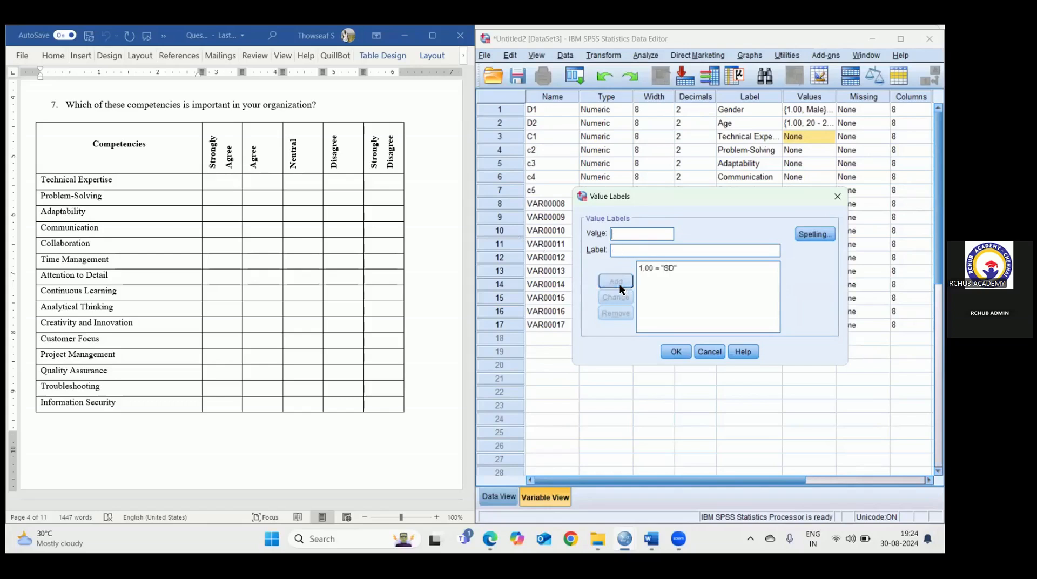
- Add the value labels 2 = D and 3 = NAND to the Technical Expertise variable
{"action": "type", "text": "2"}
{"action": "key", "text": "Tab"}
{"action": "type", "text": "D"}
{"action": "left_click", "coordinate": [621, 289]}
{"action": "type", "text": "3"}
{"action": "type", "text": "NAND"}
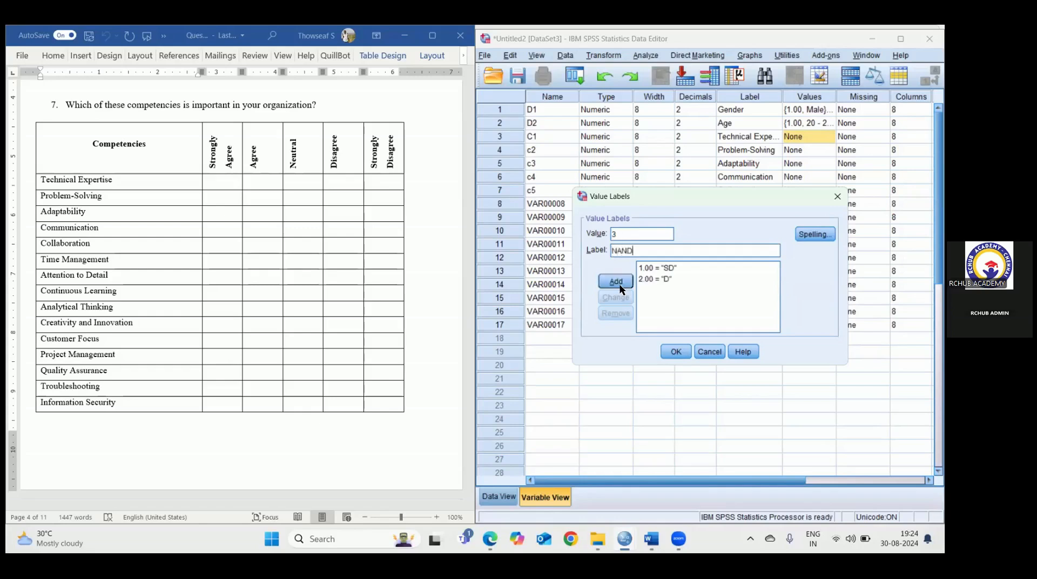
{"action": "left_click", "coordinate": [621, 289]}
- Add the value labels 4 = A and 5 = SA to the Technical Expertise variable and apply its value labels
{"action": "type", "text": "4"}
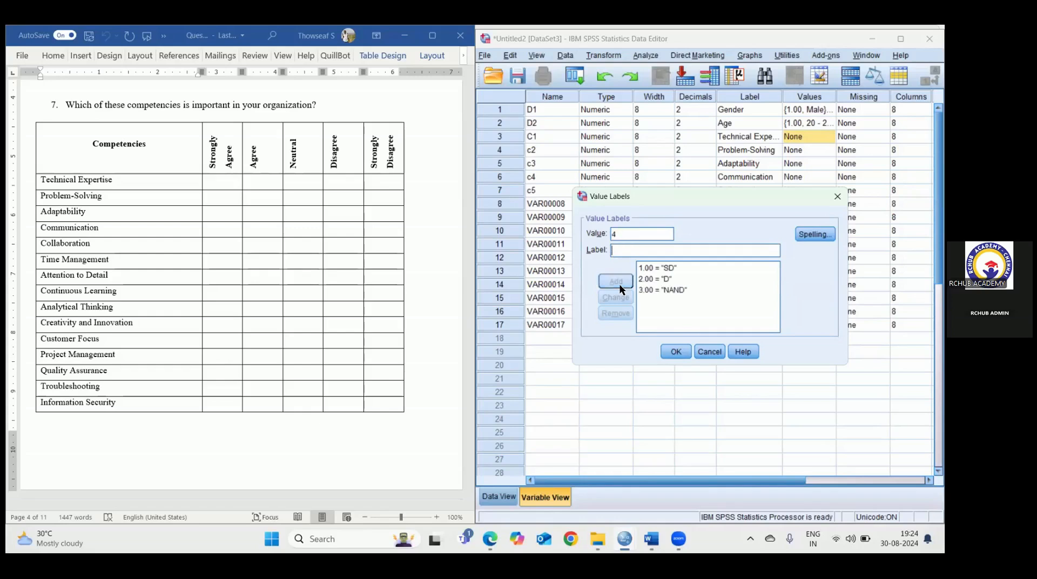
{"action": "key", "text": "Tab"}
{"action": "type", "text": "A"}
{"action": "left_click", "coordinate": [621, 289]}
{"action": "type", "text": "5SA"}
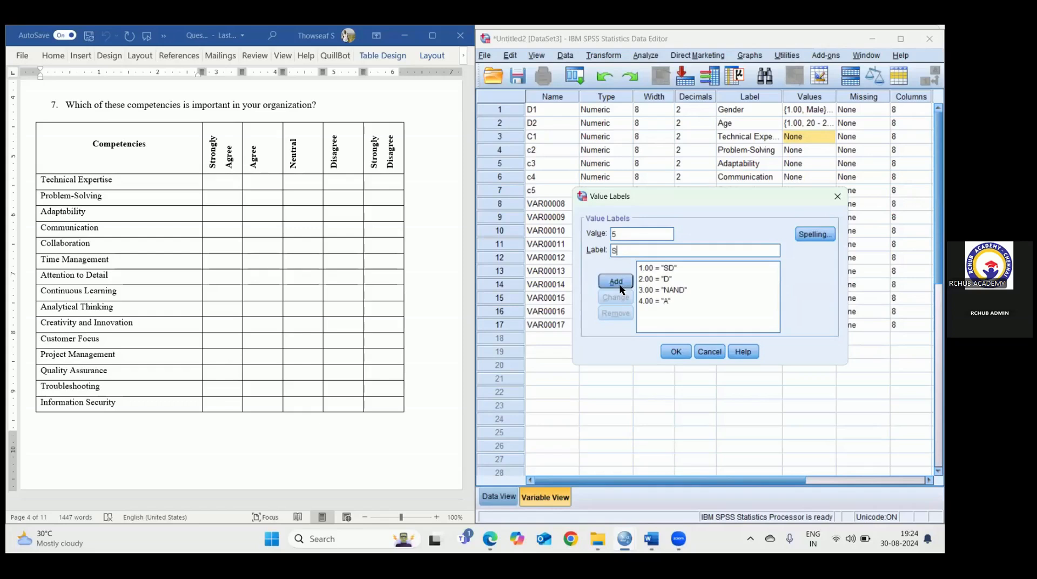
{"action": "left_click", "coordinate": [620, 289]}
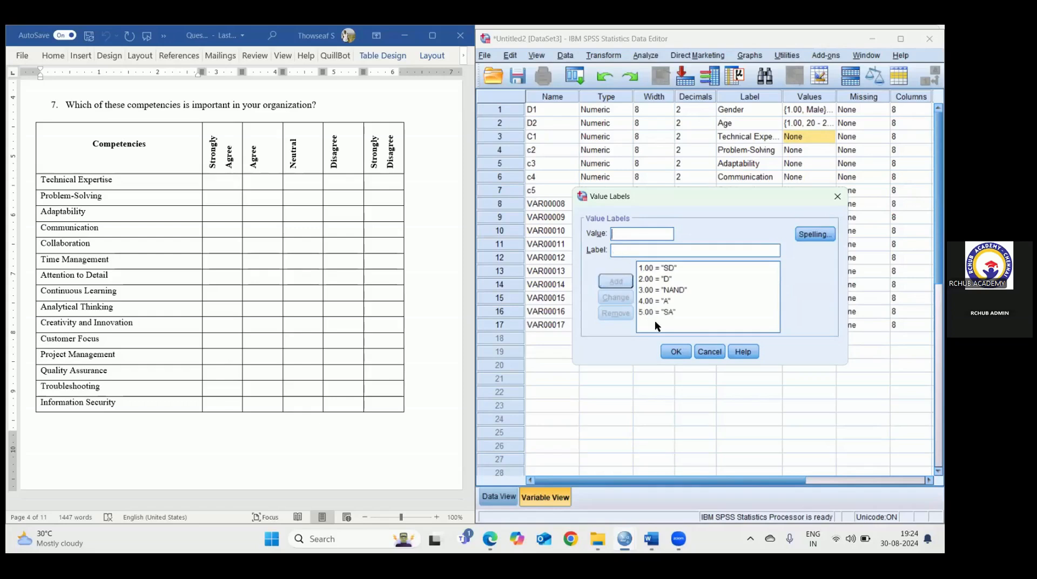
{"action": "left_click", "coordinate": [675, 352]}
- Copy the value labels of Technical Expertise to all the other competency variables, from Problem-Solving to Information Security
{"action": "right_click", "coordinate": [800, 135]}
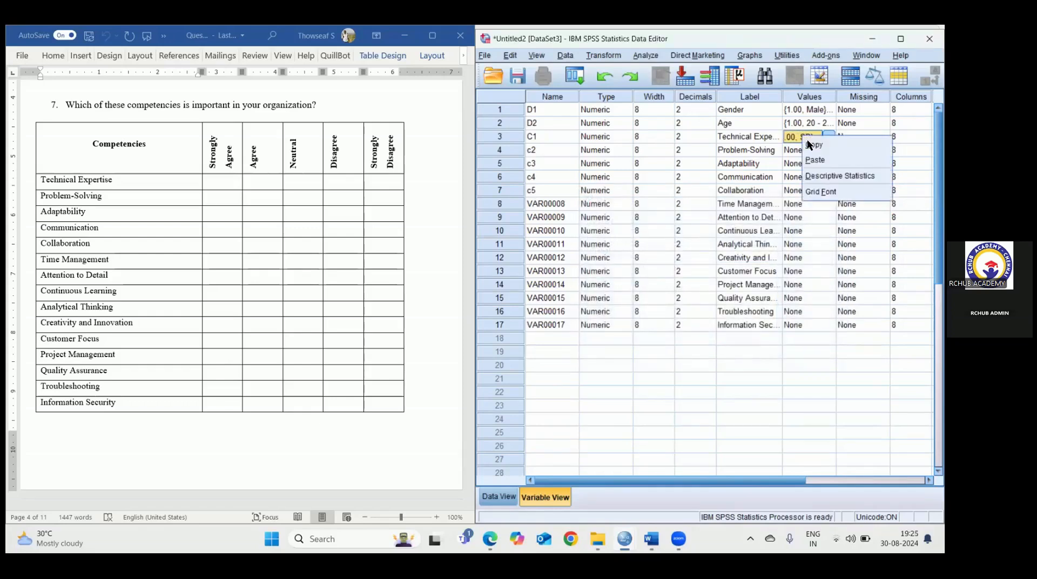
{"action": "left_click", "coordinate": [810, 143]}
{"action": "left_click_drag", "start_coordinate": [805, 150], "coordinate": [796, 318]}
{"action": "key", "text": "ctrl+v"}
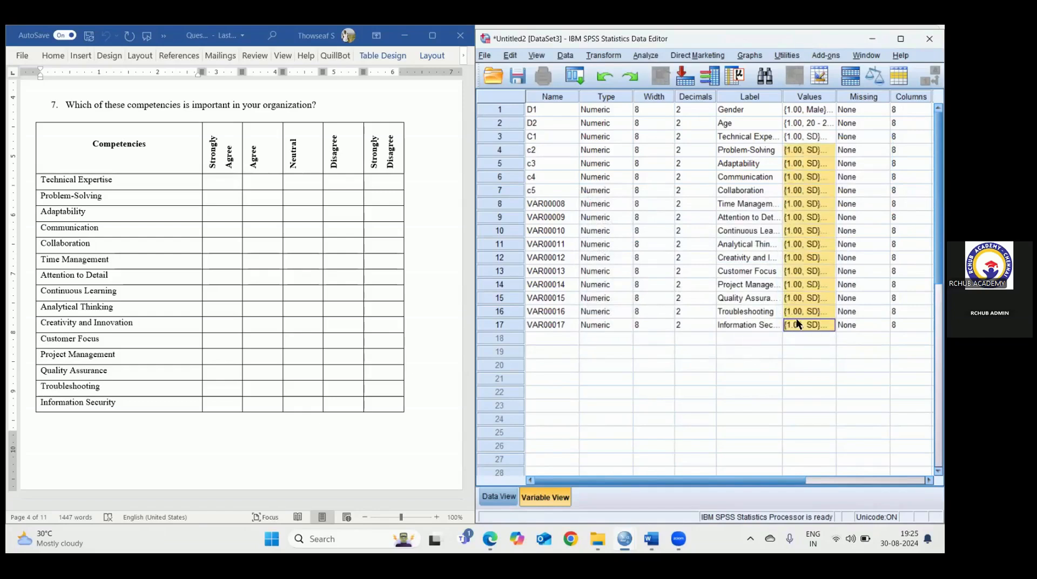
- Set the measurement level of the Gender and Age variables to Nominal
{"action": "left_click", "coordinate": [740, 338]}
{"action": "left_click_drag", "start_coordinate": [782, 479], "coordinate": [899, 478]}
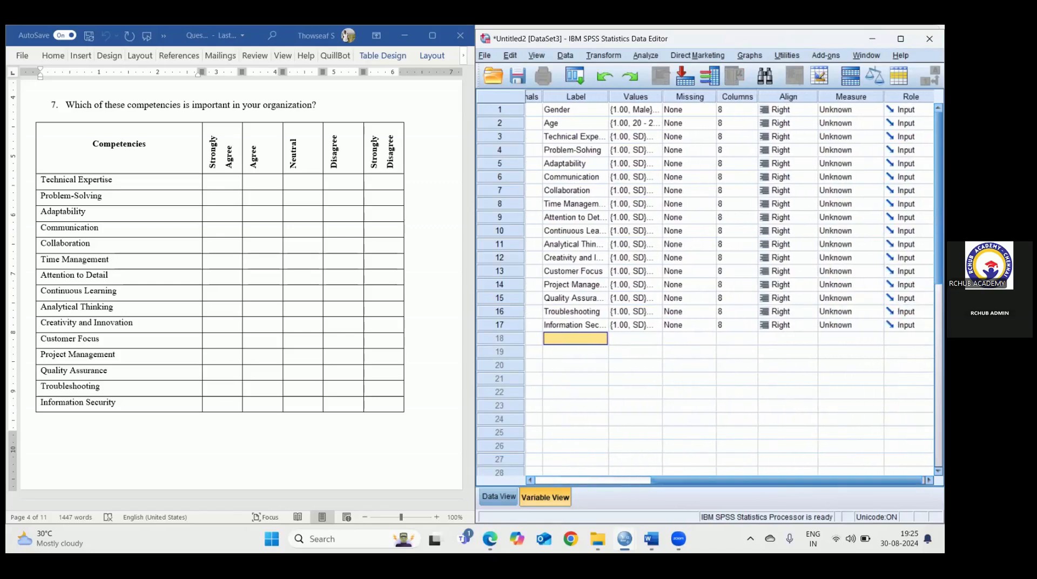
{"action": "left_click", "coordinate": [859, 109]}
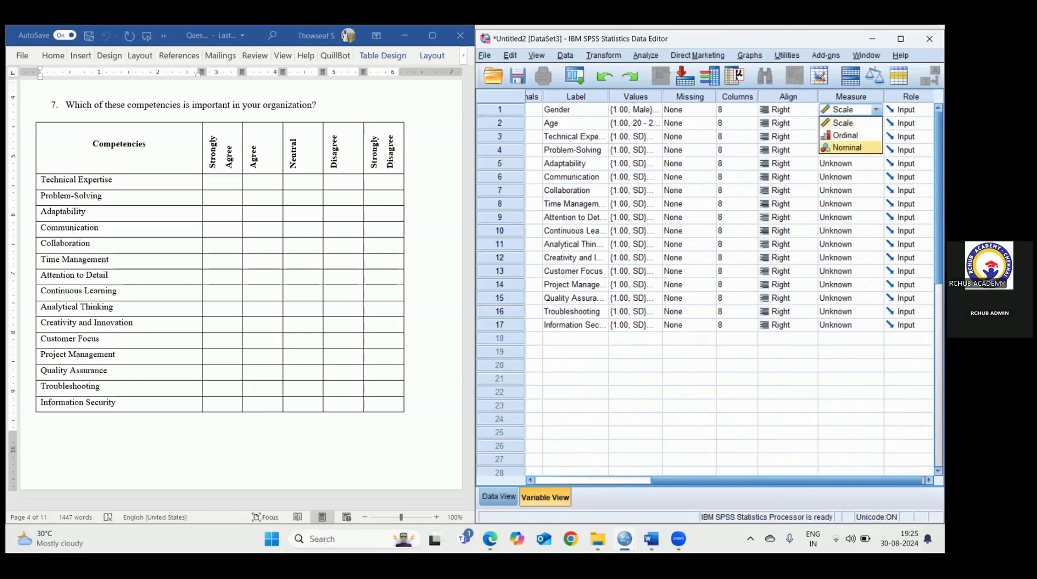
{"action": "left_click", "coordinate": [830, 149]}
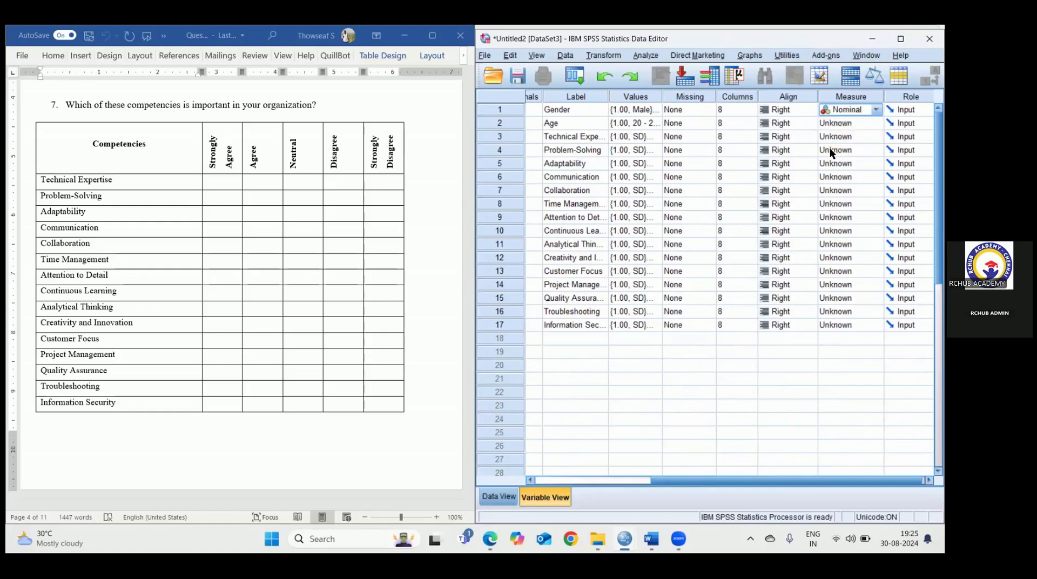
{"action": "left_click", "coordinate": [849, 123]}
{"action": "left_click", "coordinate": [847, 161]}
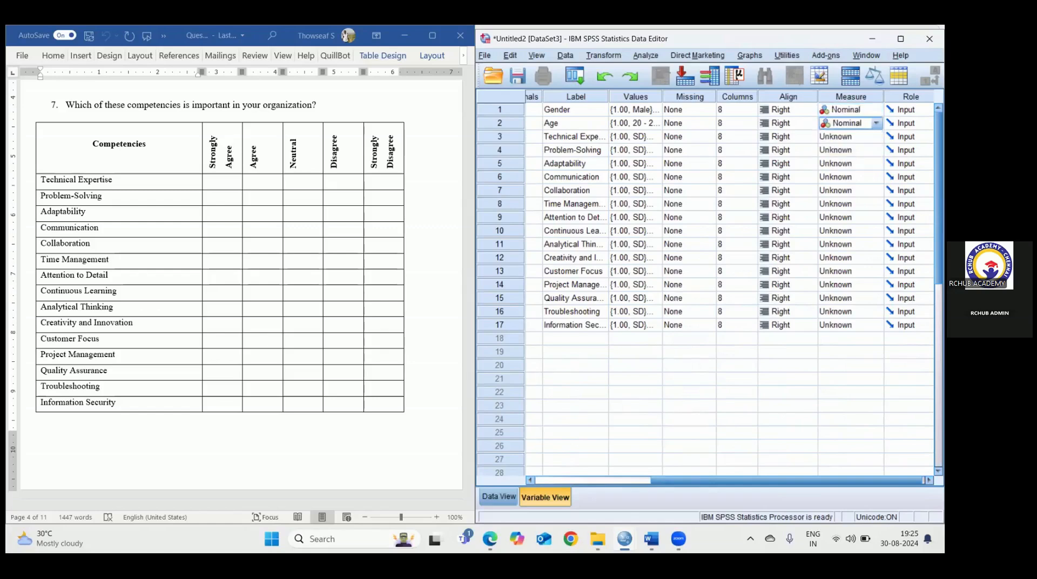
- Check the value labels of the Technical Expertise variable and set its measurement level to Ordinal
{"action": "left_click", "coordinate": [651, 139]}
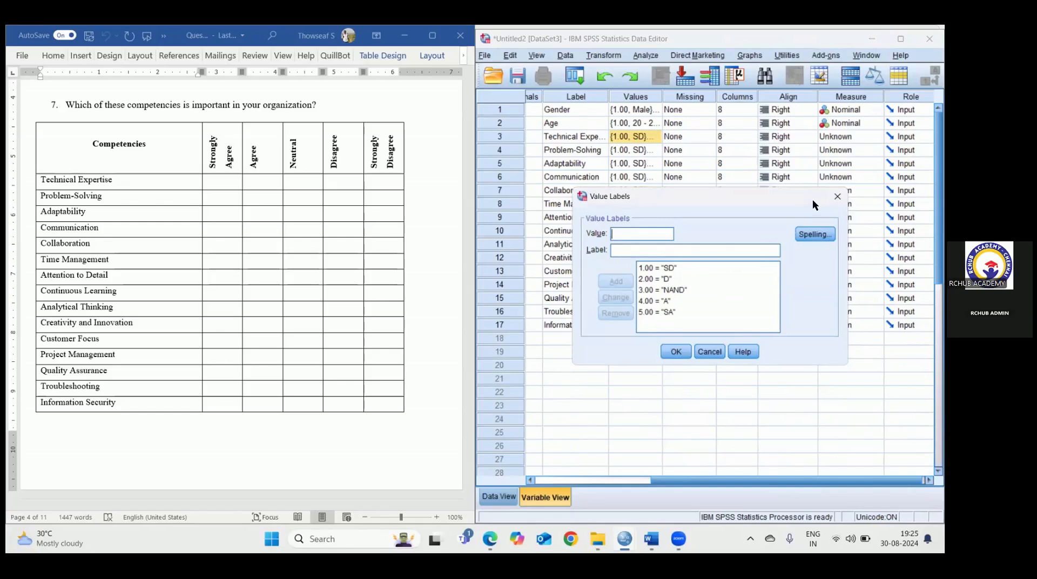
{"action": "left_click", "coordinate": [838, 196]}
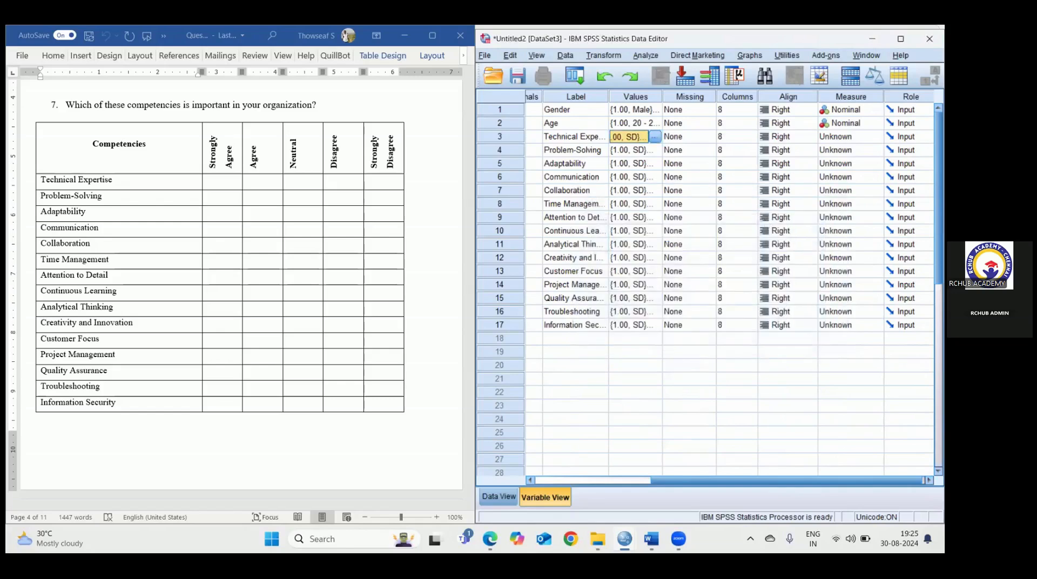
{"action": "left_click", "coordinate": [850, 137]}
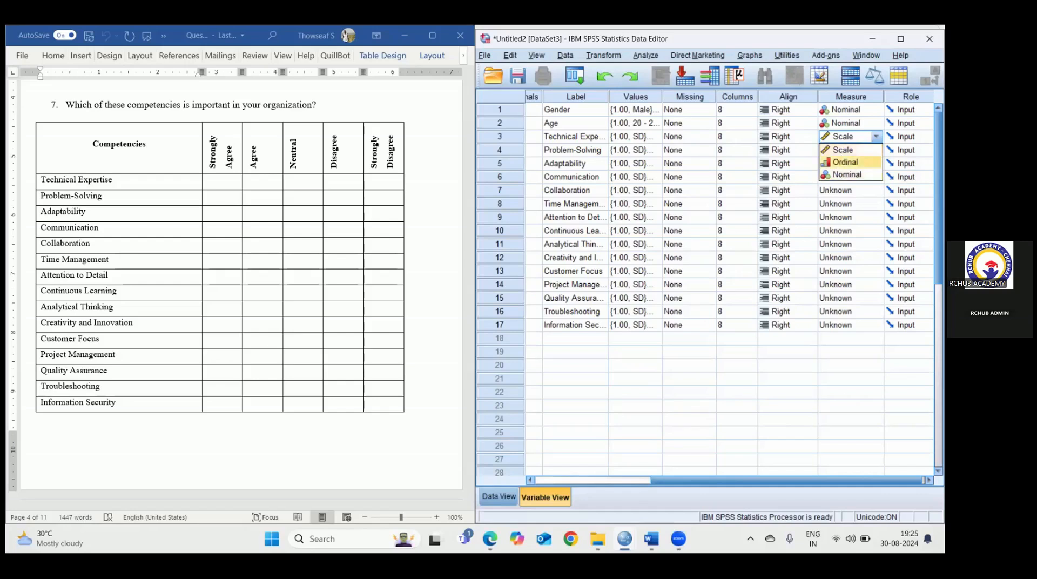
{"action": "left_click", "coordinate": [845, 162]}
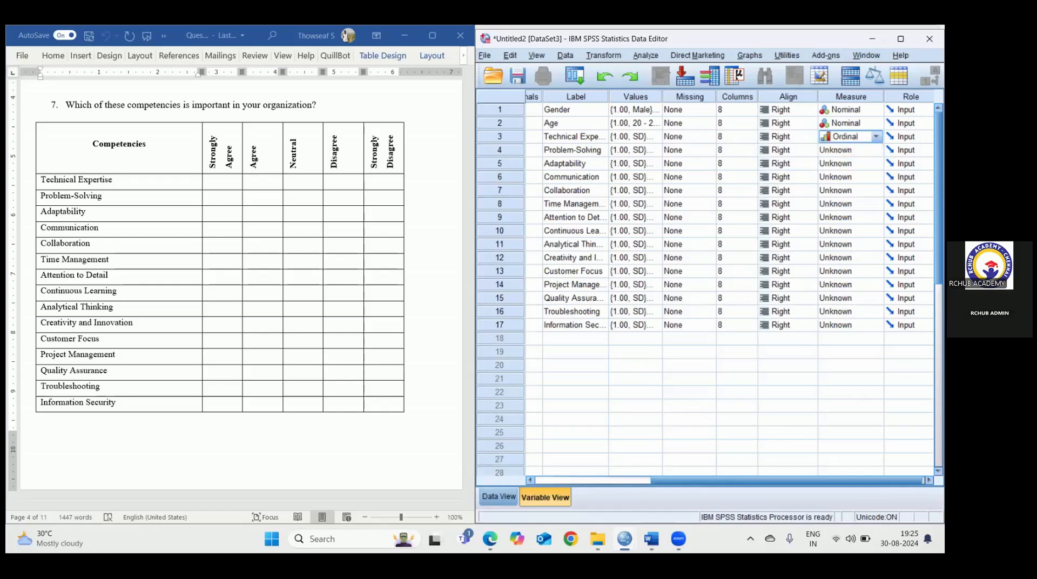
- Switch the measurement level of Technical Expertise to Scale and back to Ordinal
{"action": "left_click", "coordinate": [876, 136]}
{"action": "left_click", "coordinate": [835, 147]}
{"action": "left_click", "coordinate": [875, 136]}
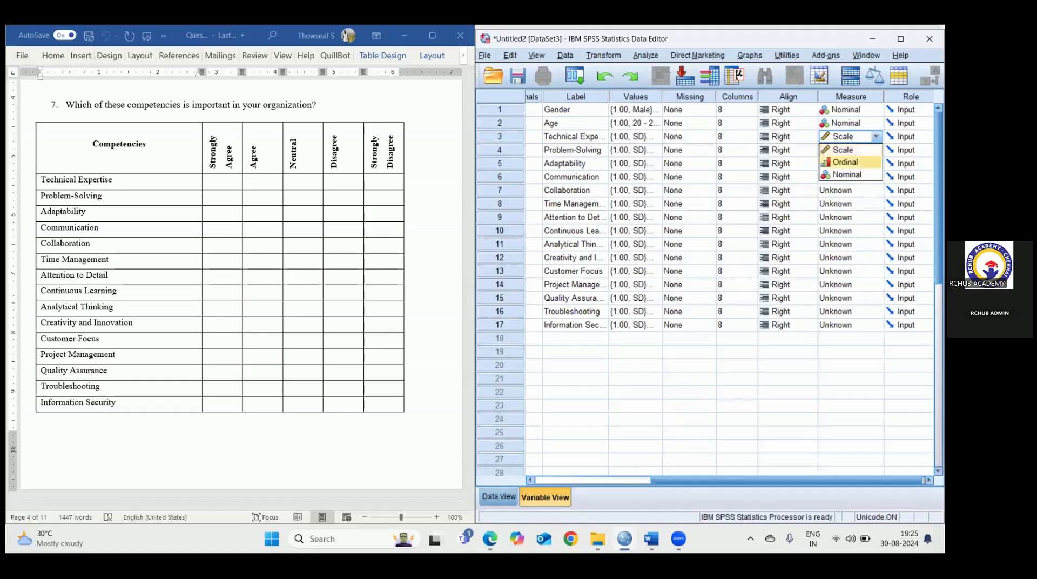
{"action": "left_click", "coordinate": [838, 162]}
- Copy the Ordinal measurement level of Technical Expertise to all the other competency variables, from Problem-Solving to Information Security
{"action": "right_click", "coordinate": [836, 147]}
{"action": "left_click", "coordinate": [835, 137]}
{"action": "right_click", "coordinate": [836, 138]}
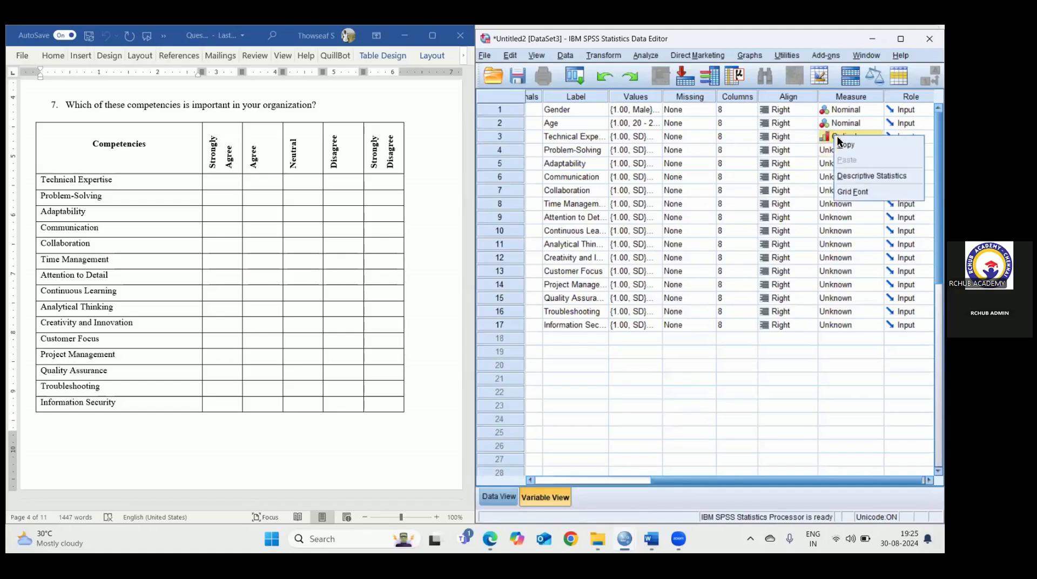
{"action": "left_click", "coordinate": [838, 147]}
{"action": "left_click_drag", "start_coordinate": [836, 150], "coordinate": [836, 324]}
{"action": "key", "text": "ctrl+v"}
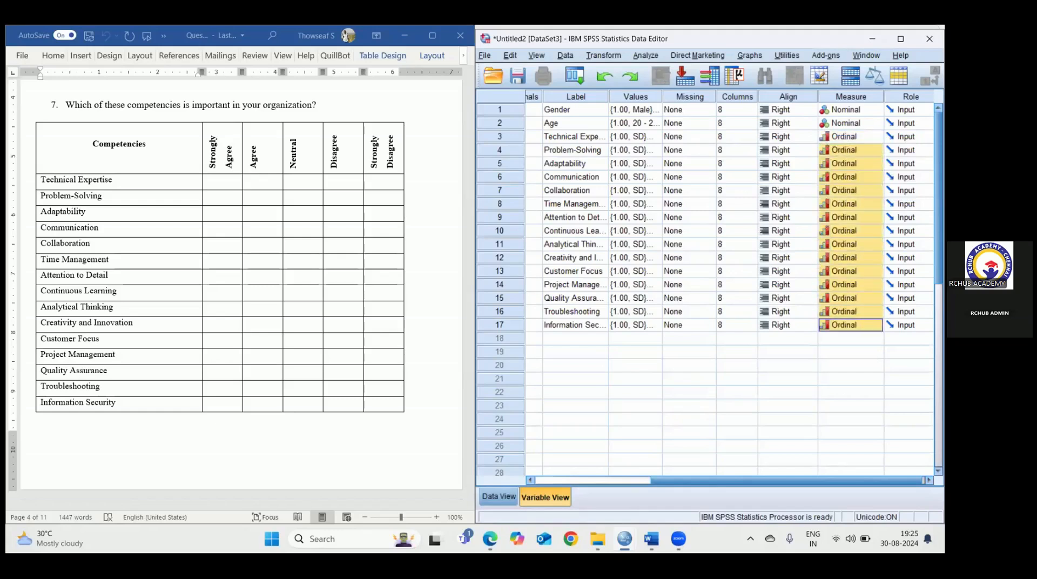
{"action": "left_click", "coordinate": [820, 391]}
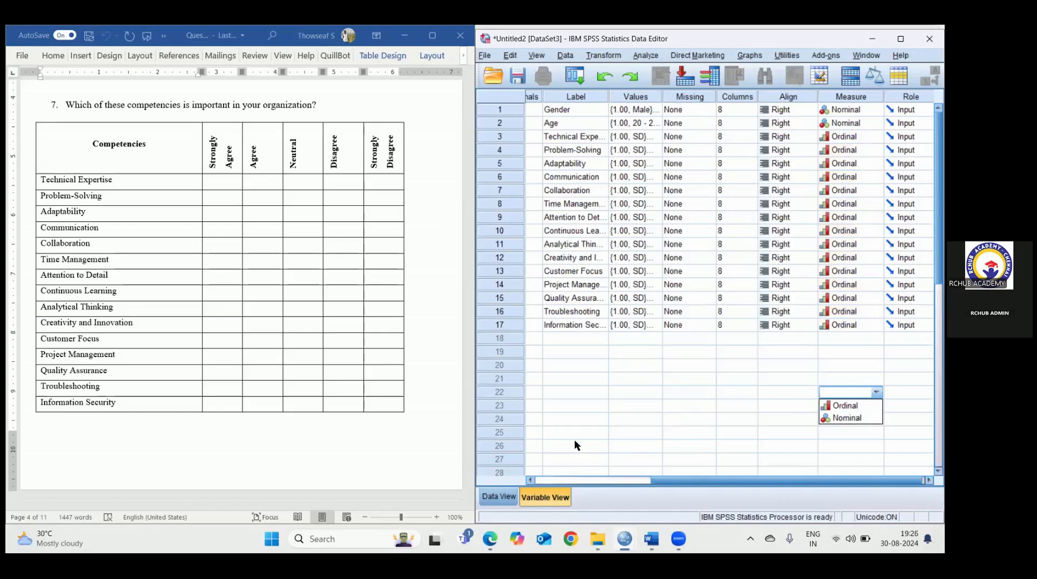
- Show the empty case data, switch to Excel by opening the A^0I - Dataset workbook, and display its Final Dataset sheet
{"action": "left_click", "coordinate": [502, 496]}
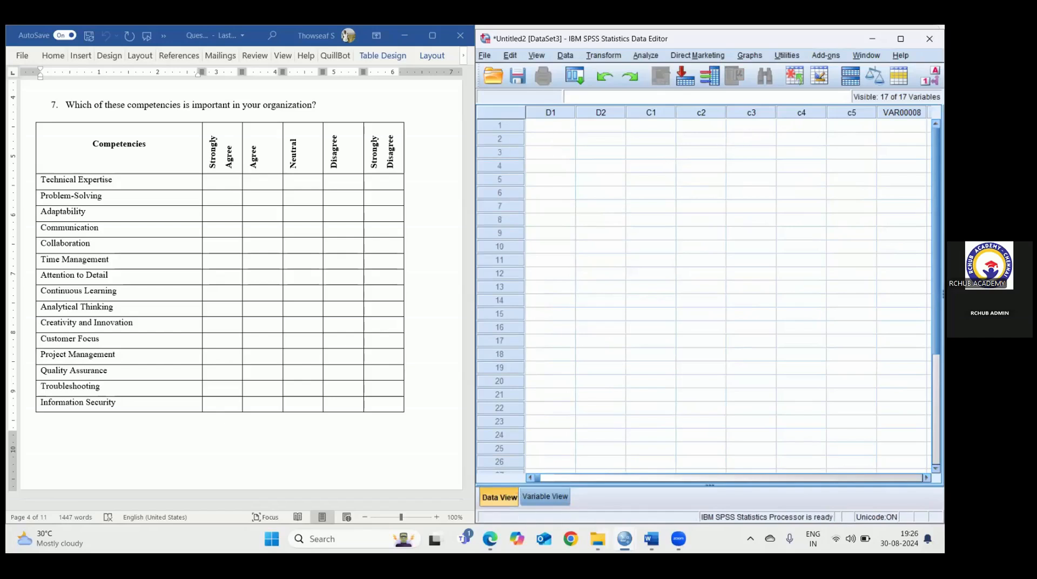
{"action": "left_click", "coordinate": [598, 539]}
{"action": "double_click", "coordinate": [300, 281]}
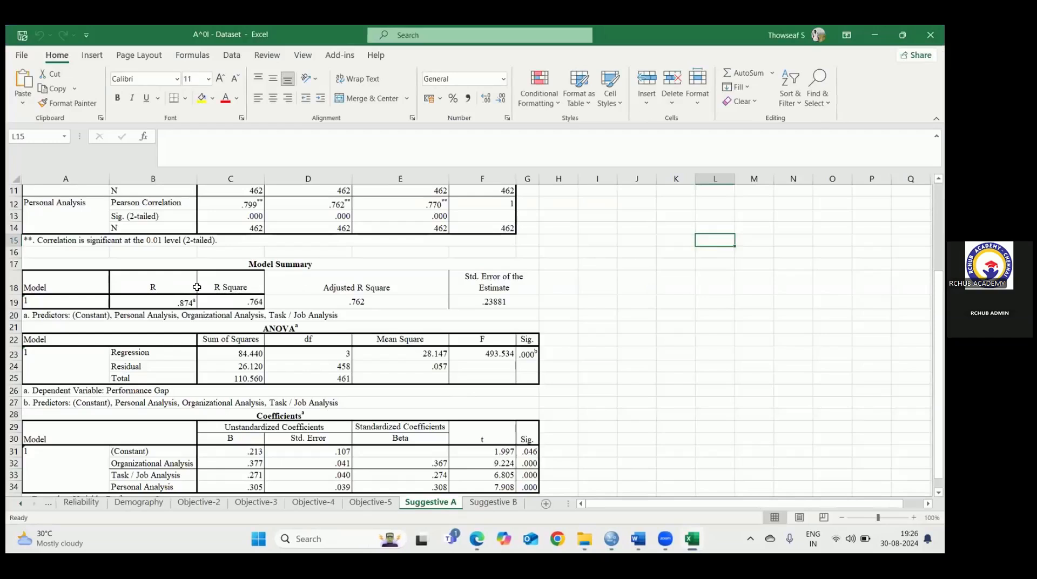
{"action": "left_click", "coordinate": [20, 504]}
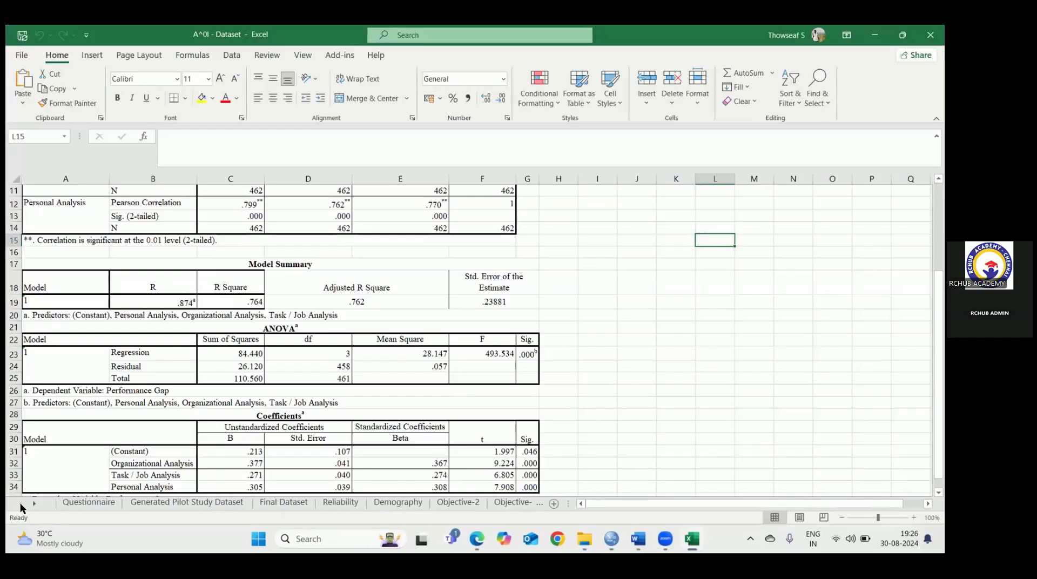
{"action": "left_click", "coordinate": [84, 505]}
{"action": "left_click", "coordinate": [86, 502]}
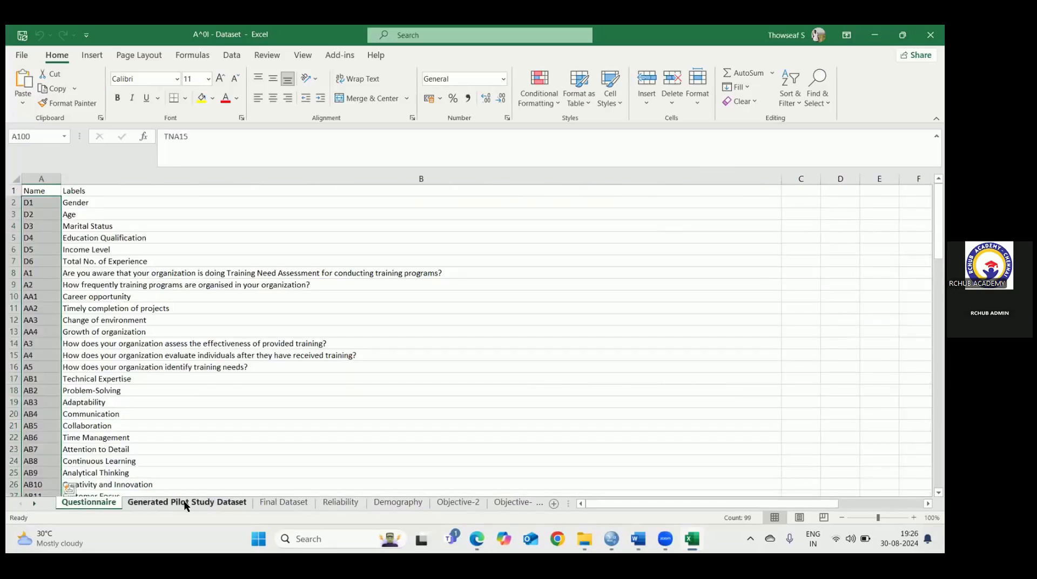
{"action": "left_click", "coordinate": [218, 502]}
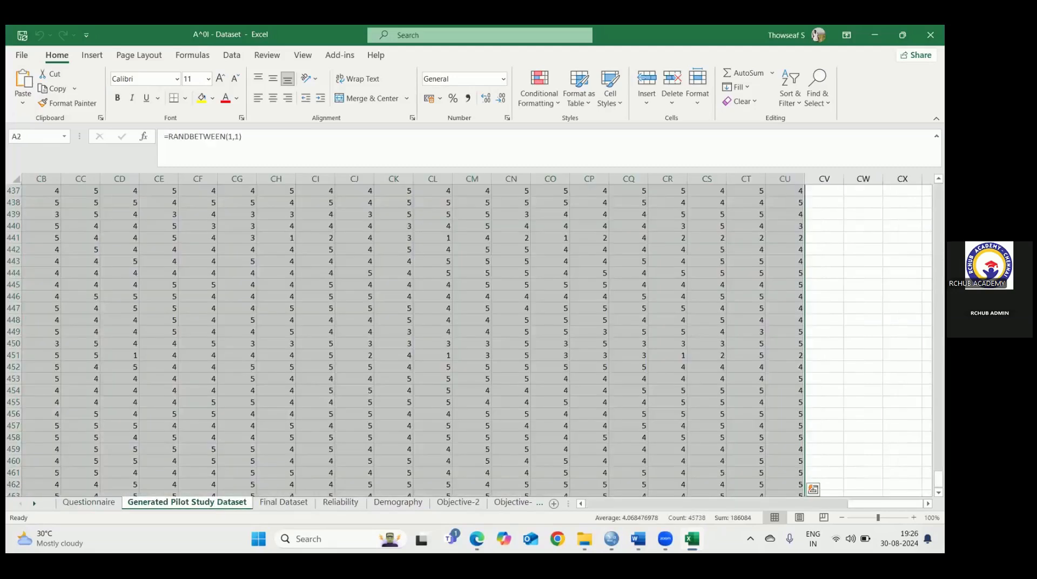
{"action": "left_click", "coordinate": [284, 502]}
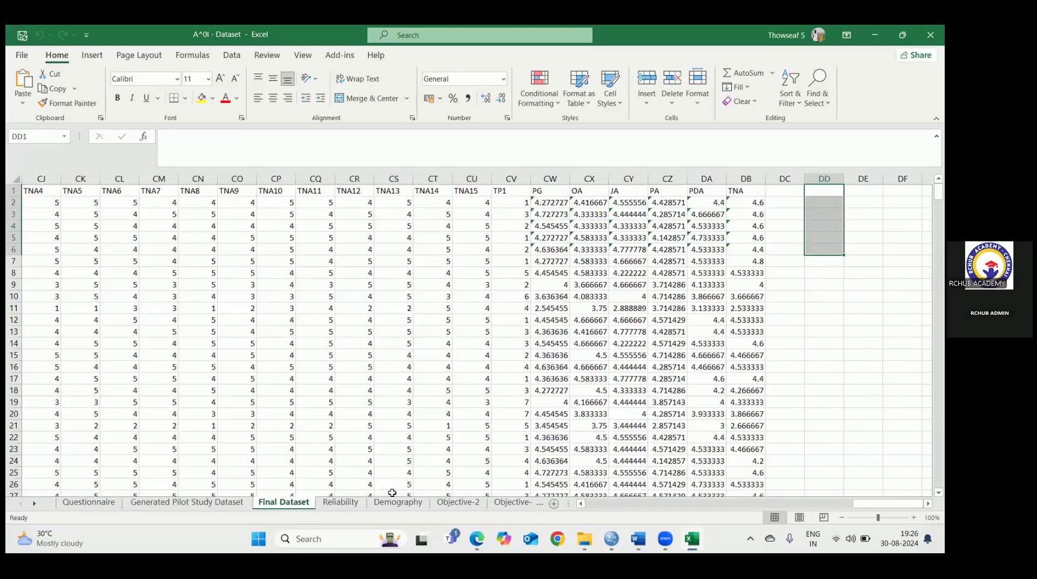
- Copy all the D1 and D2 responses in cells A2 to B463 of the Final Dataset sheet
{"action": "left_click", "coordinate": [694, 503]}
{"action": "left_click", "coordinate": [694, 503]}
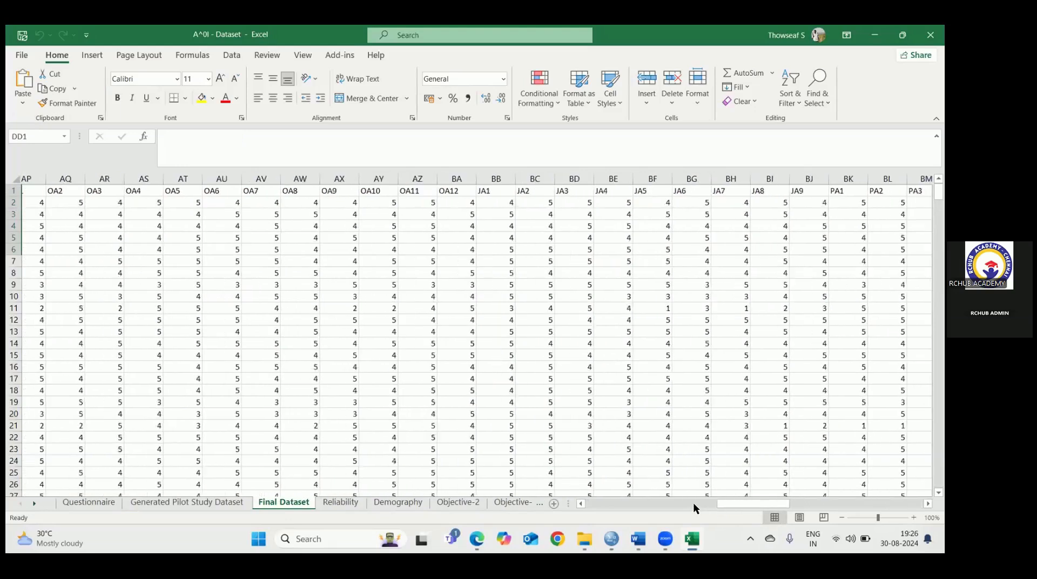
{"action": "right_click", "coordinate": [694, 504]}
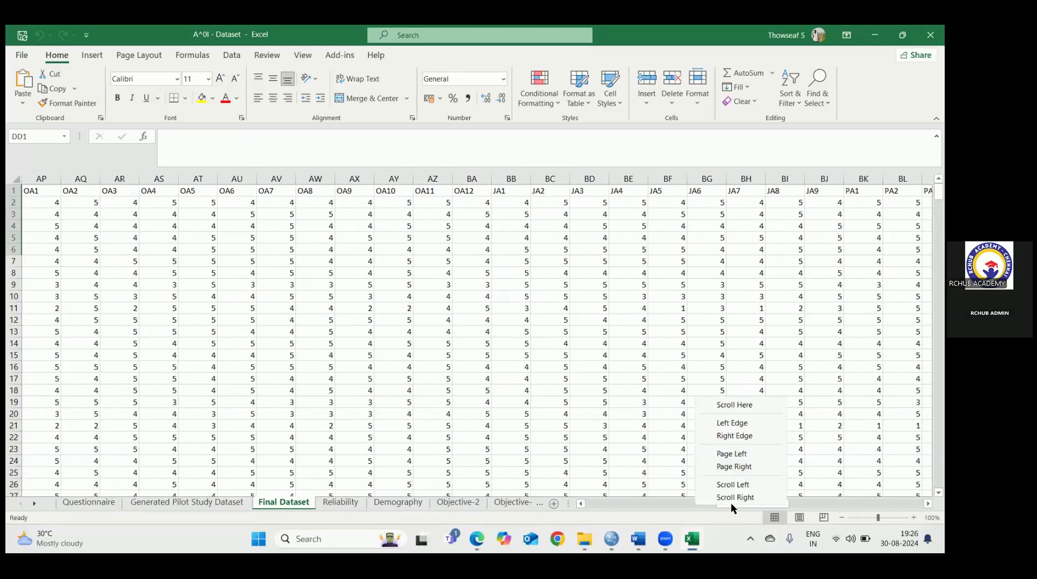
{"action": "left_click", "coordinate": [636, 503]}
{"action": "left_click_drag", "start_coordinate": [654, 503], "coordinate": [584, 499]}
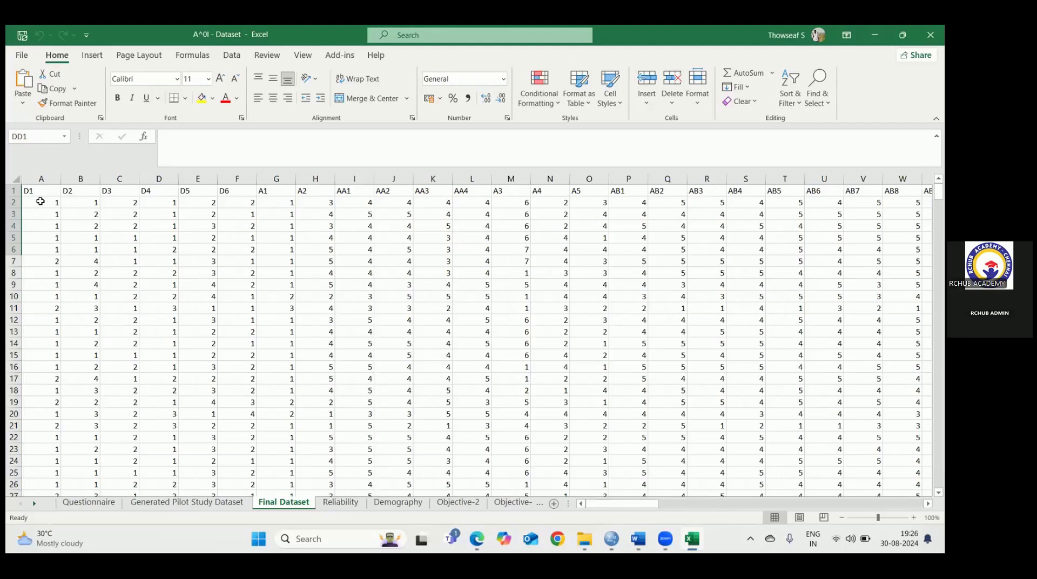
{"action": "left_click_drag", "start_coordinate": [37, 204], "coordinate": [79, 225]}
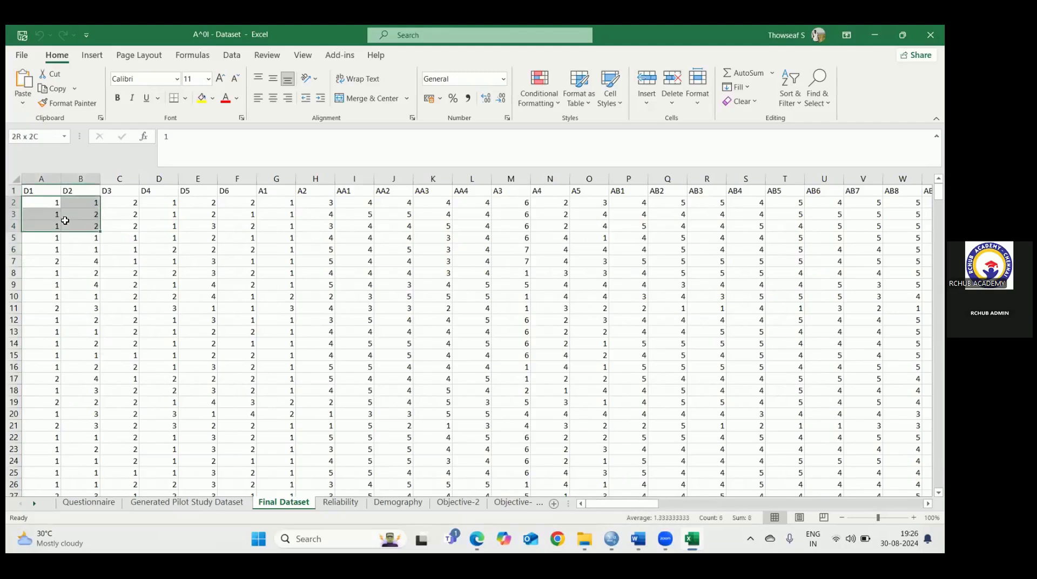
{"action": "left_click", "coordinate": [37, 204]}
{"action": "left_click", "coordinate": [75, 204]}
{"action": "left_click_drag", "start_coordinate": [76, 204], "coordinate": [67, 463]}
{"action": "key", "text": "ctrl+c"}
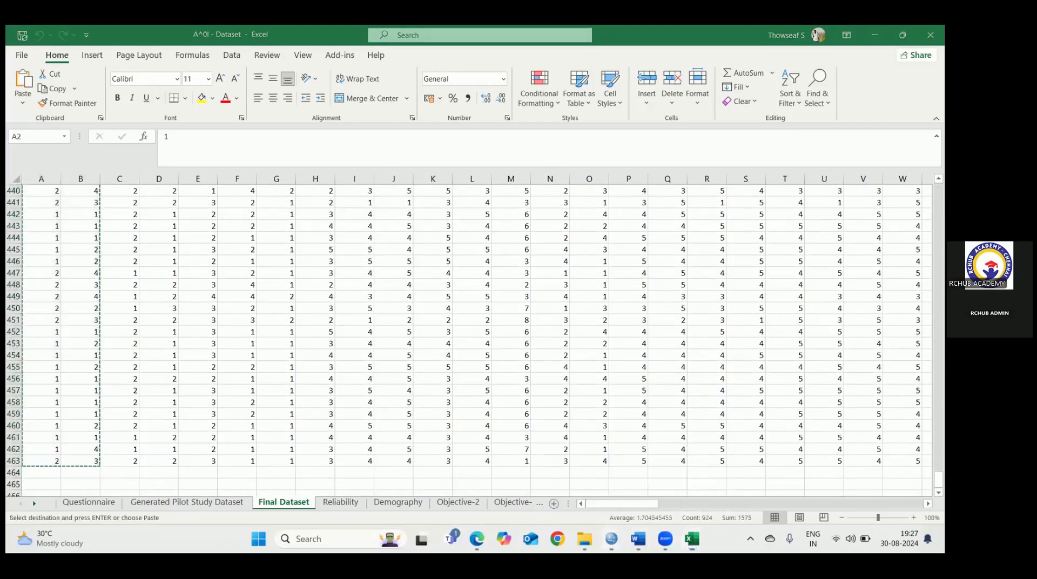
- Switch to the Untitled2 dataset in SPSS and paste the copied responses into D1 and D2, starting at case 1
{"action": "mouse_move", "coordinate": [611, 539]}
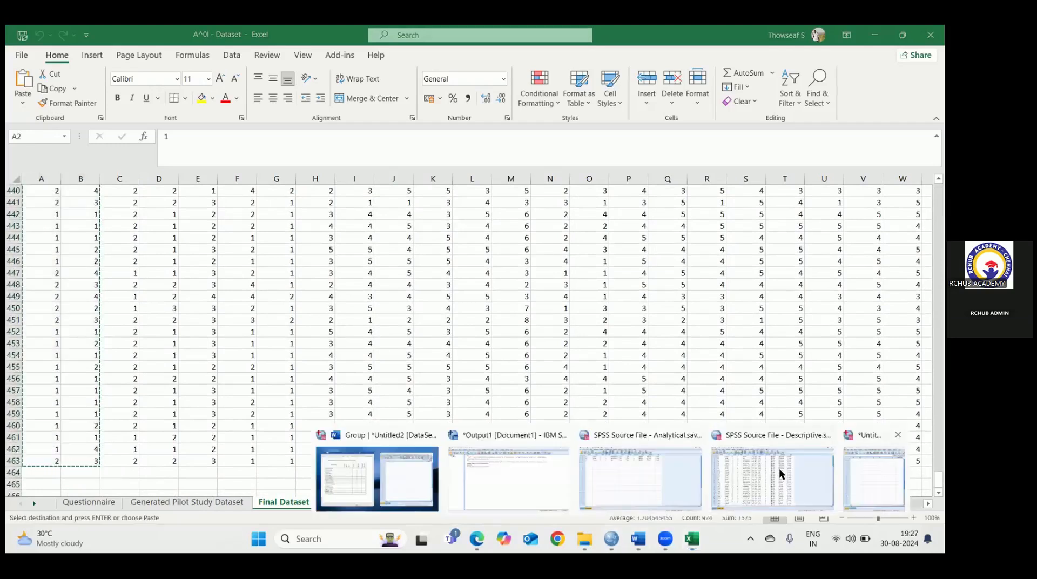
{"action": "left_click", "coordinate": [873, 479]}
{"action": "left_click", "coordinate": [555, 128]}
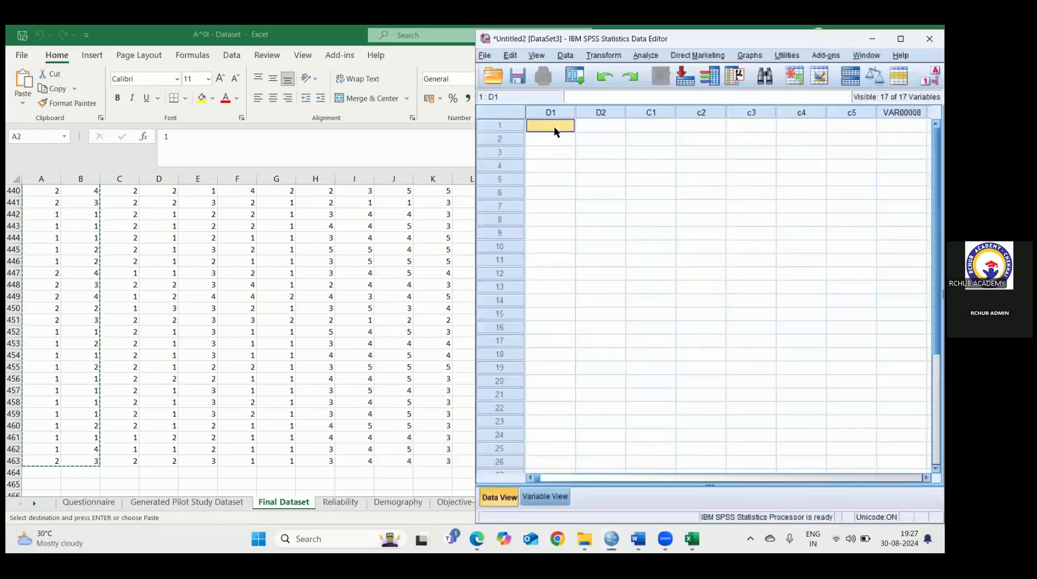
{"action": "key", "text": "ctrl+v"}
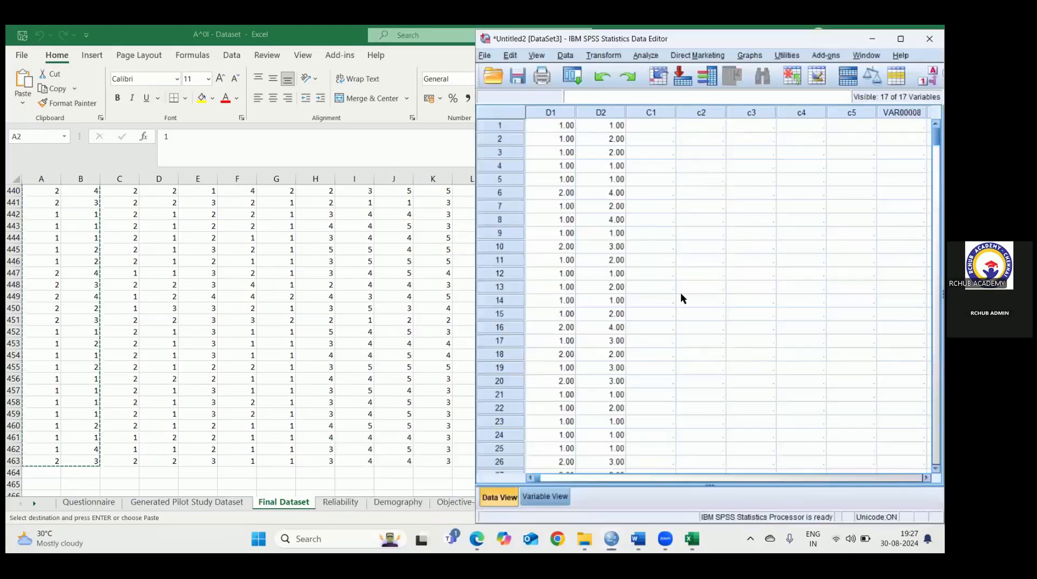
- Review the variable definitions and the pasted case data of the Untitled2 dataset
{"action": "left_click", "coordinate": [546, 496]}
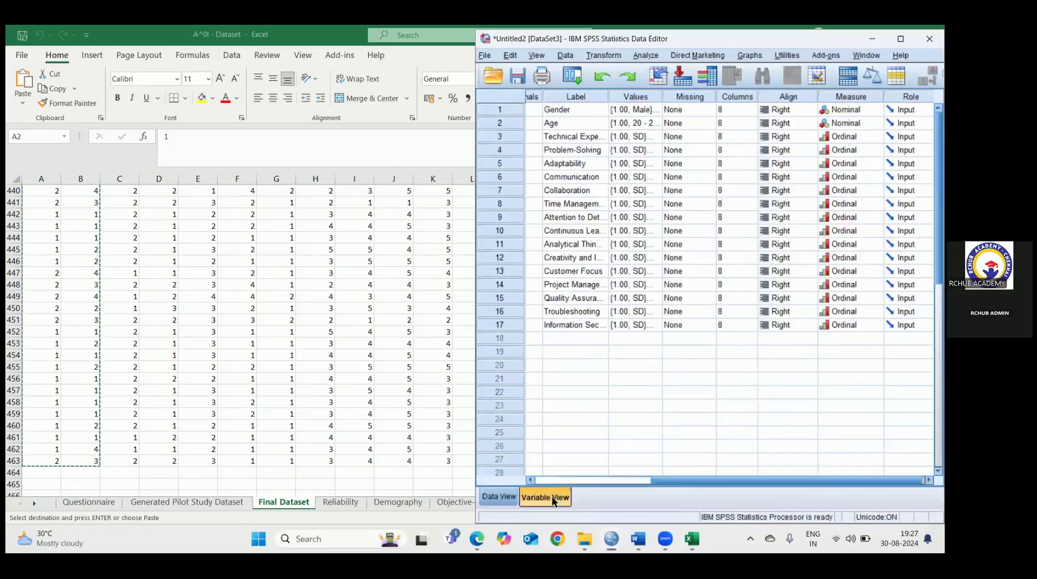
{"action": "left_click_drag", "start_coordinate": [681, 482], "coordinate": [562, 483]}
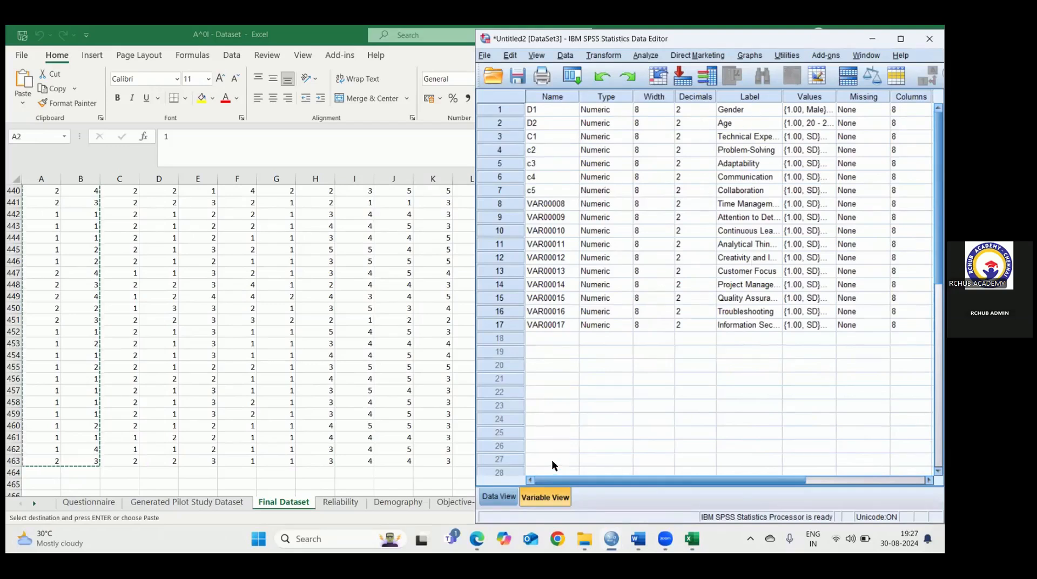
{"action": "left_click", "coordinate": [498, 497]}
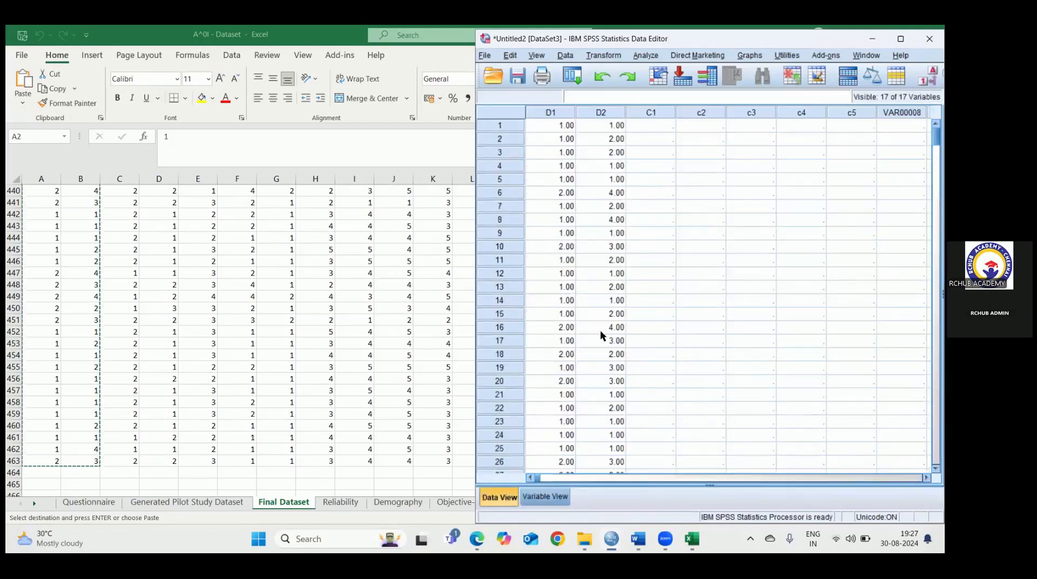
{"action": "left_click", "coordinate": [546, 498]}
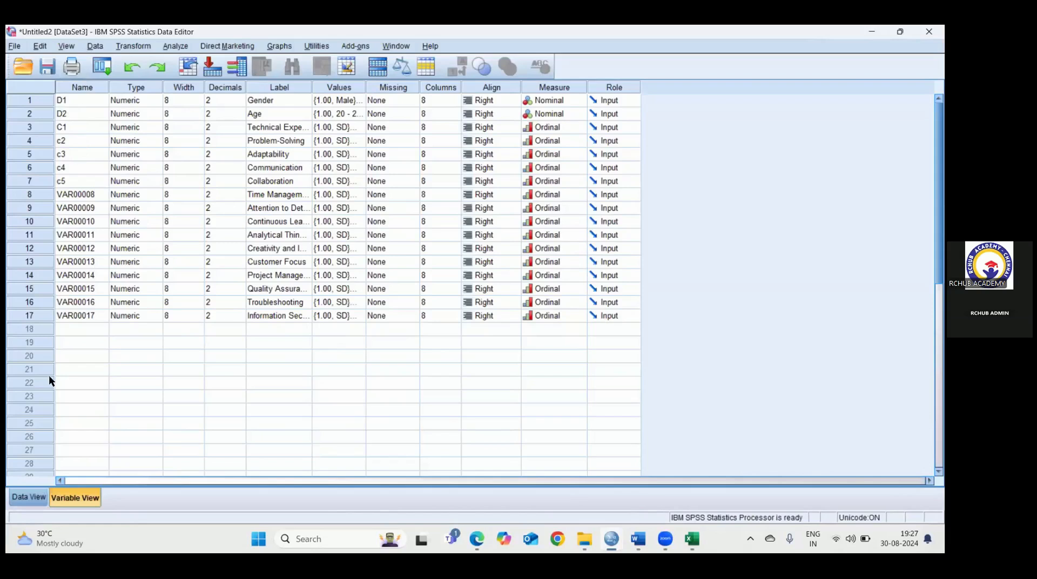
{"action": "left_click", "coordinate": [24, 496]}
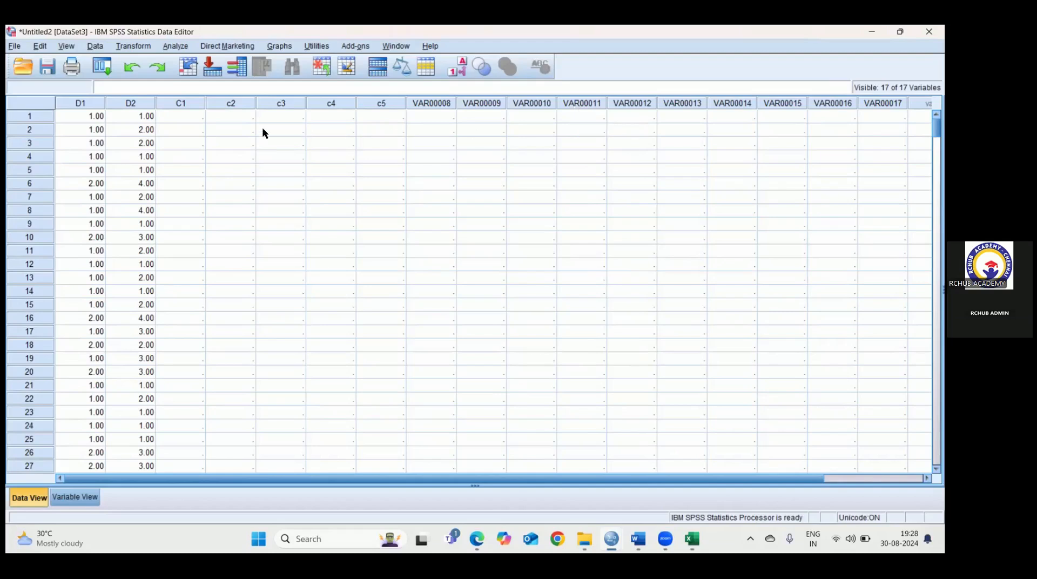
{"action": "left_click", "coordinate": [82, 494]}
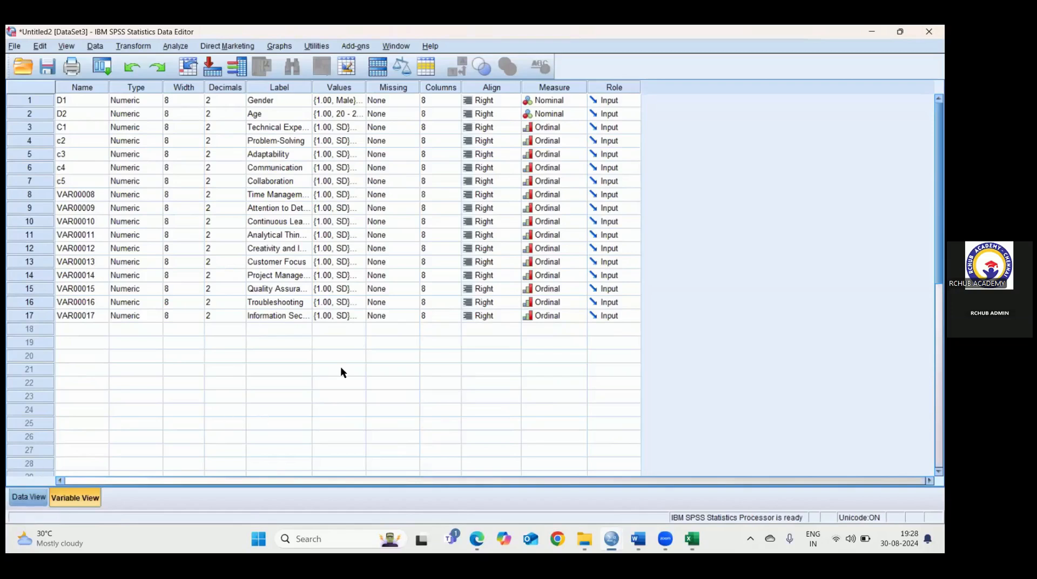
- Close the Untitled2 dataset without saving it and bring up the SPSS Source File - Descriptive.sav dataset
{"action": "left_click", "coordinate": [929, 31]}
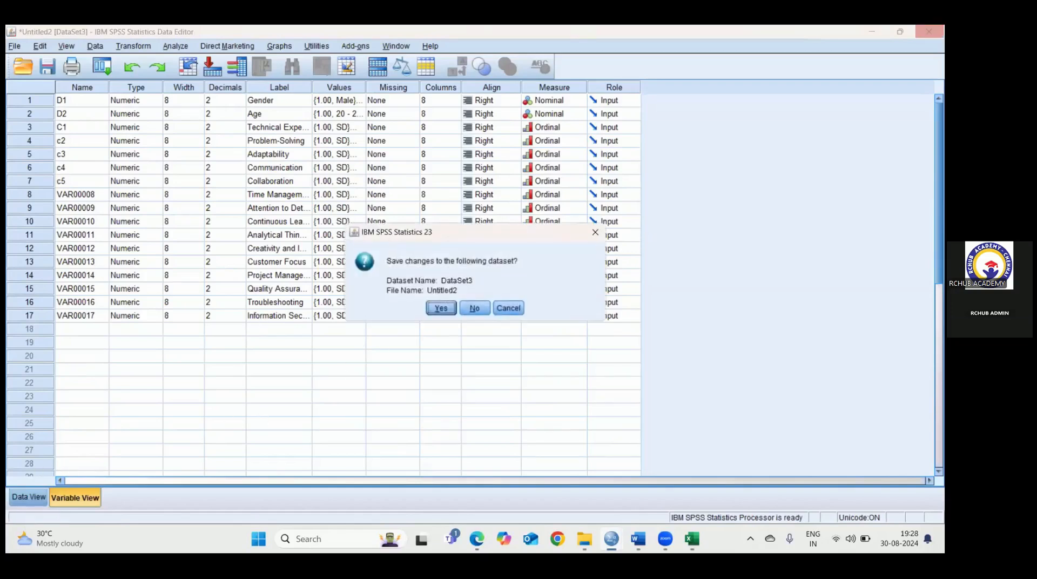
{"action": "left_click", "coordinate": [480, 312]}
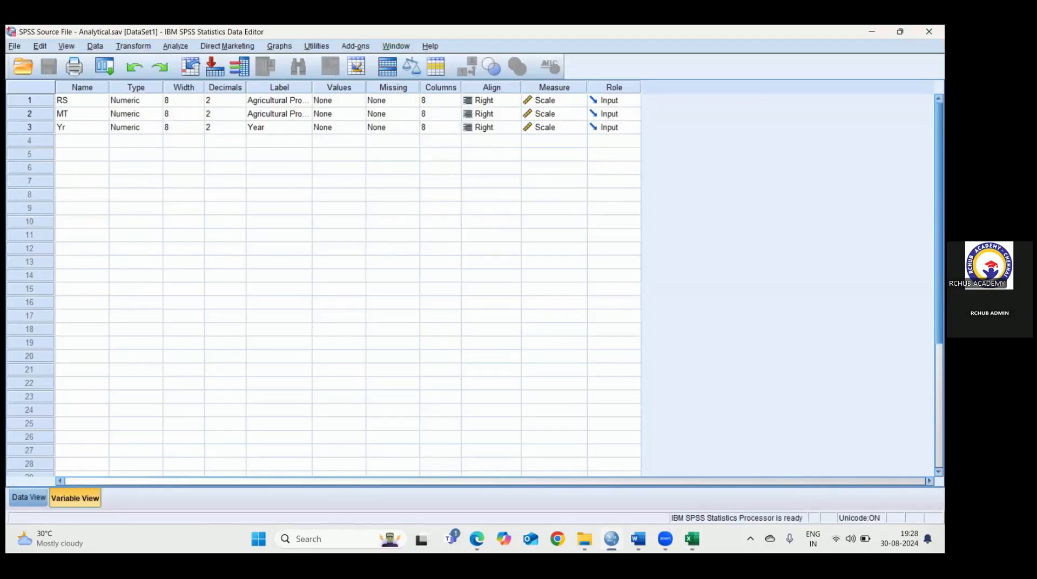
{"action": "mouse_move", "coordinate": [611, 539]}
{"action": "left_click", "coordinate": [732, 463]}
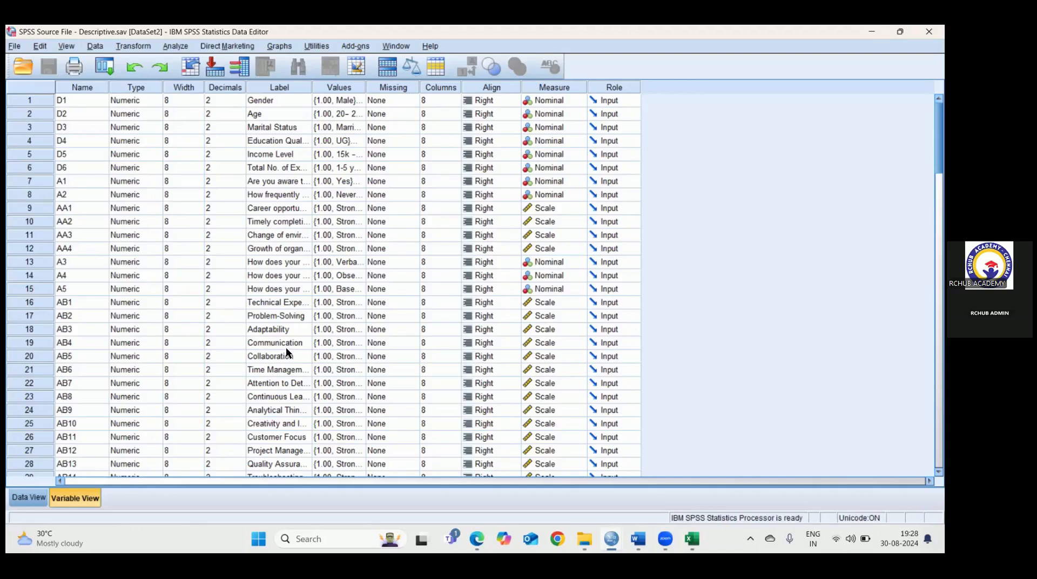
{"action": "left_click", "coordinate": [175, 46]}
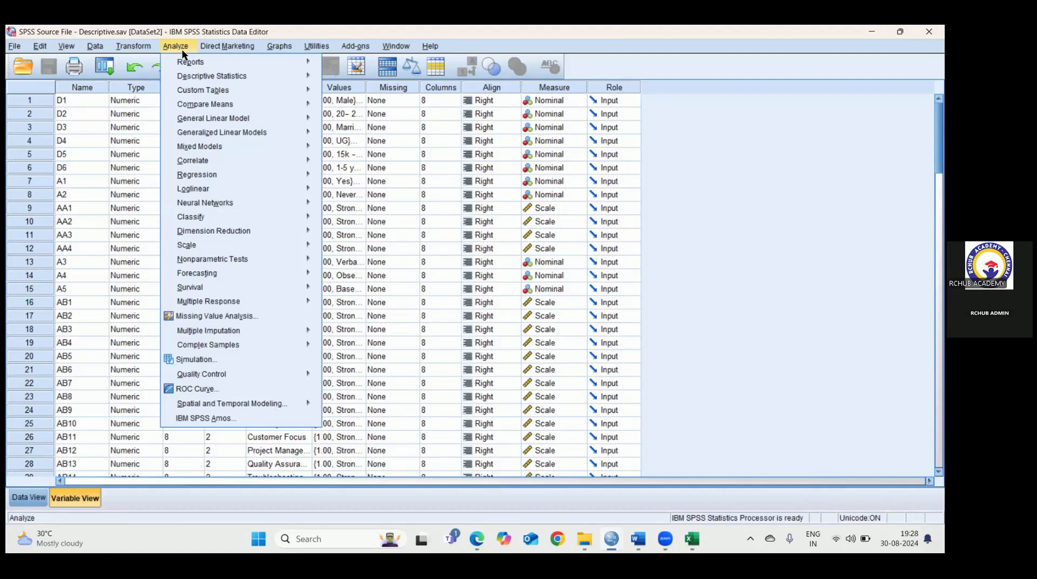
{"action": "mouse_move", "coordinate": [198, 71]}
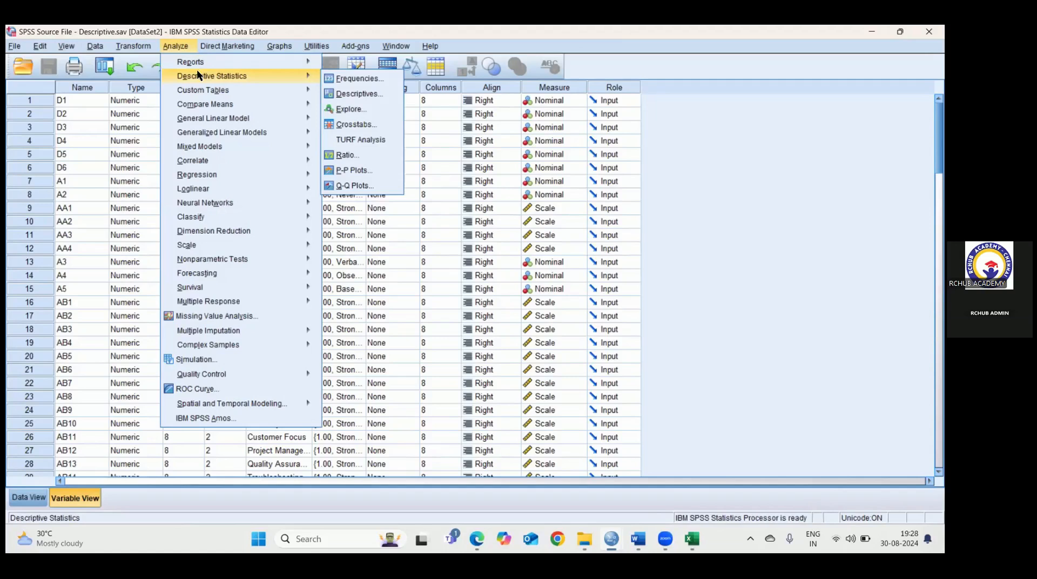
{"action": "left_click", "coordinate": [612, 539]}
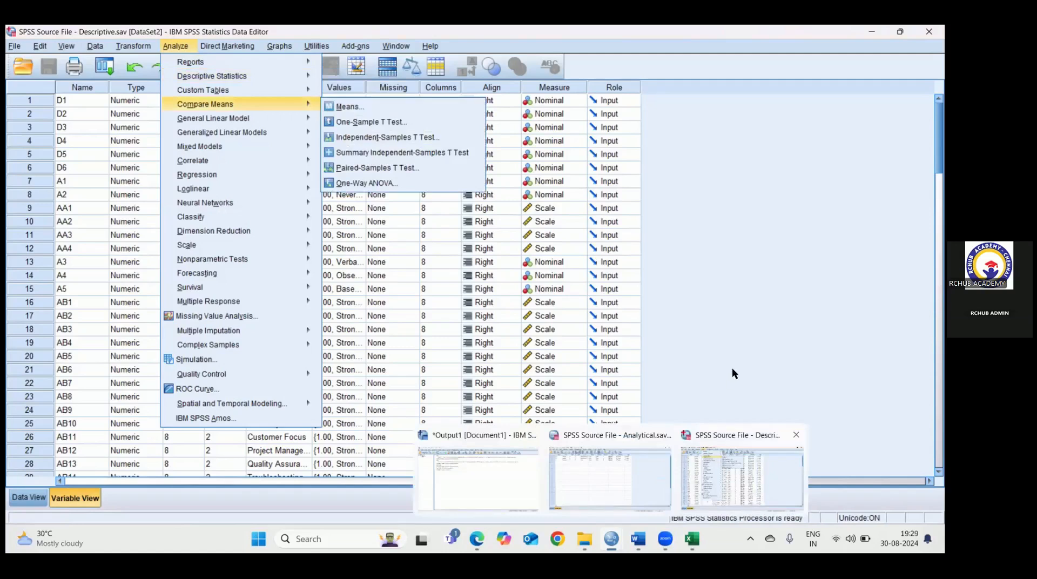
{"action": "left_click", "coordinate": [744, 347]}
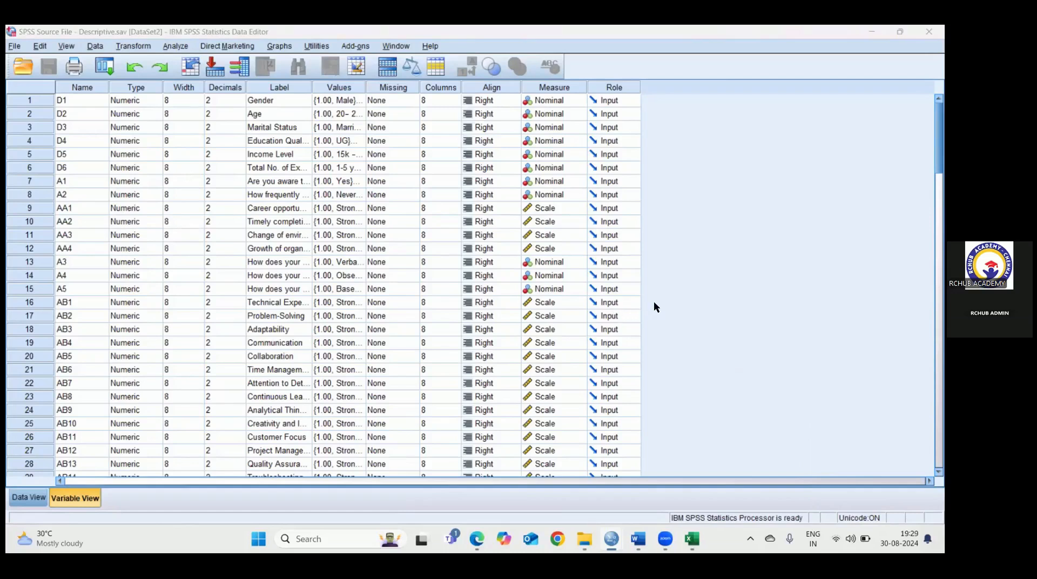
{"action": "left_click", "coordinate": [688, 299]}
- Start a Frequencies analysis with the six demographic variables from Gender [D1] to Total No. of Experience [D6]
{"action": "left_click", "coordinate": [176, 47]}
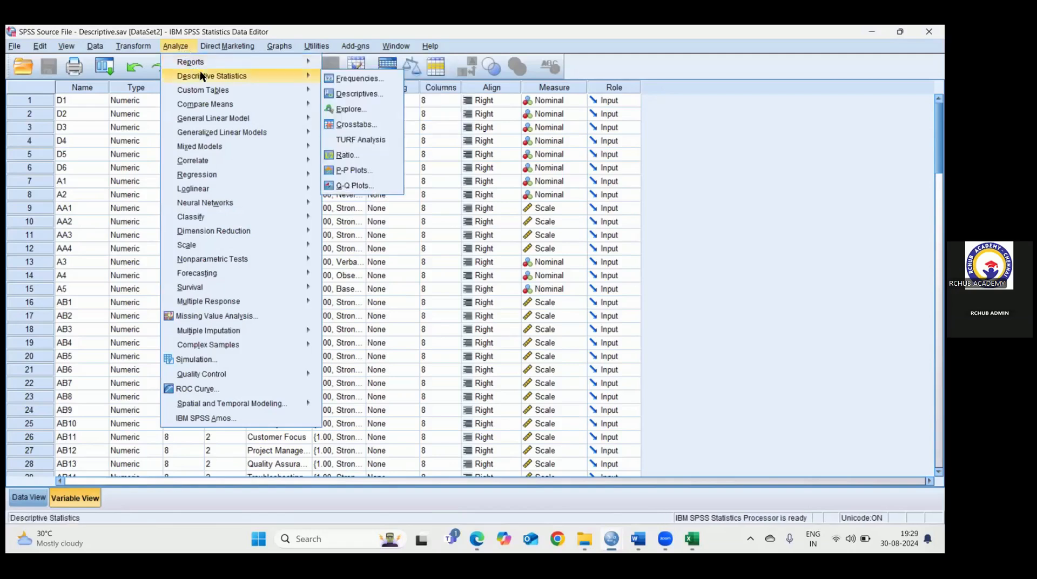
{"action": "key", "text": "Right"}
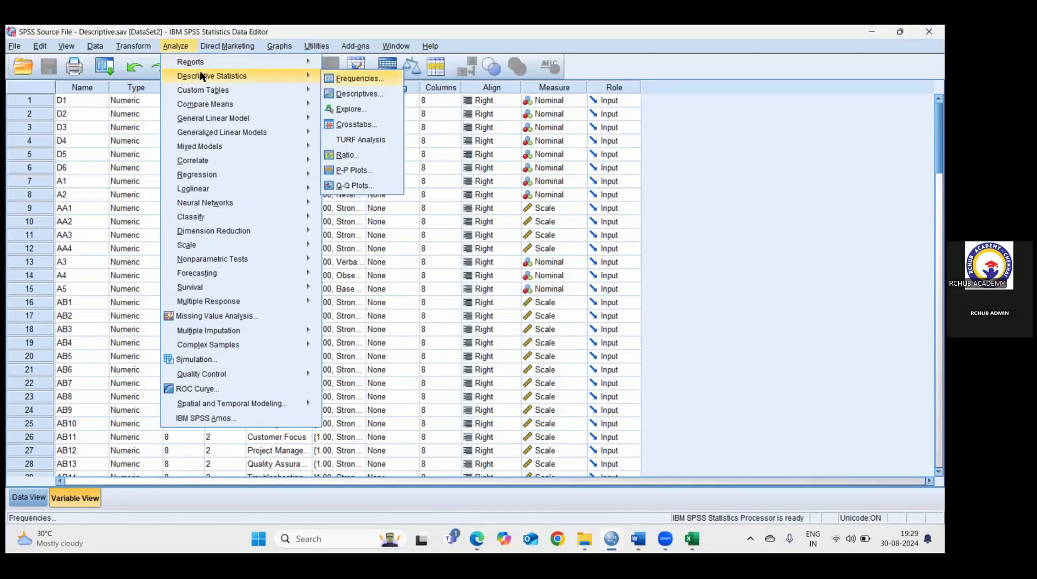
{"action": "key", "text": "Return"}
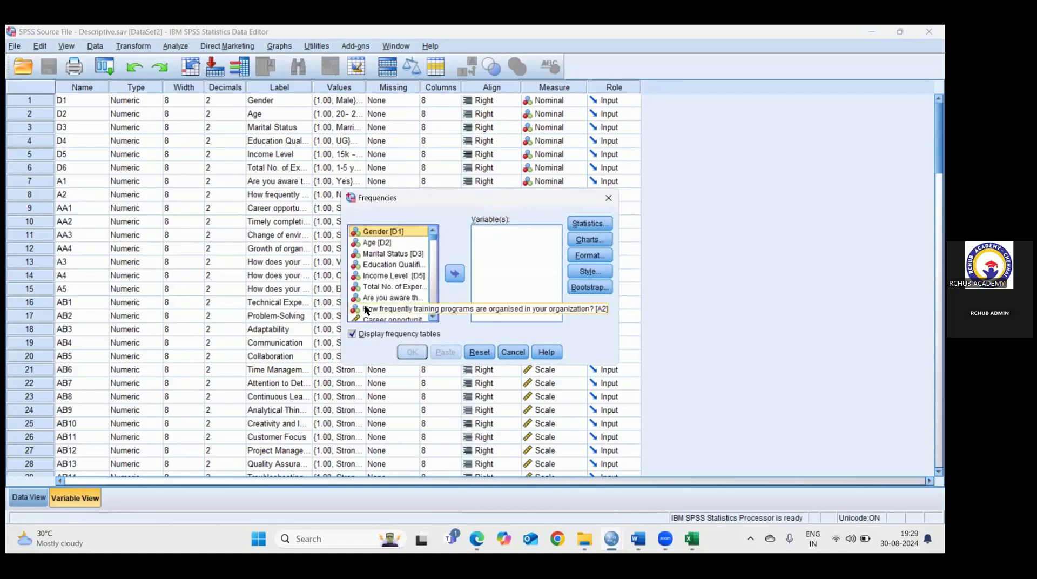
{"action": "key", "text": "shift+Down"}
{"action": "key", "text": "shift+Down"}
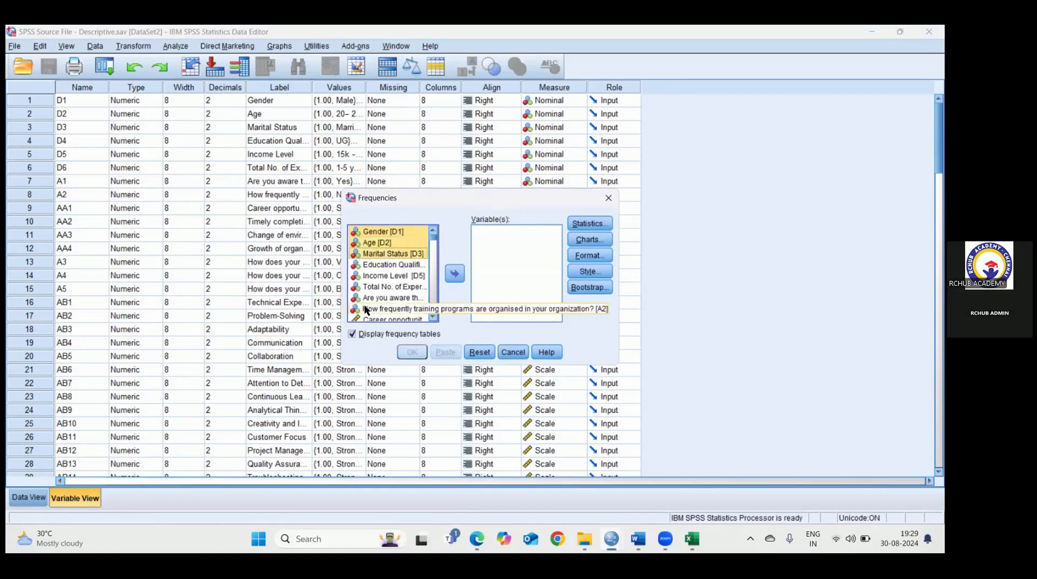
{"action": "key", "text": "shift+Down"}
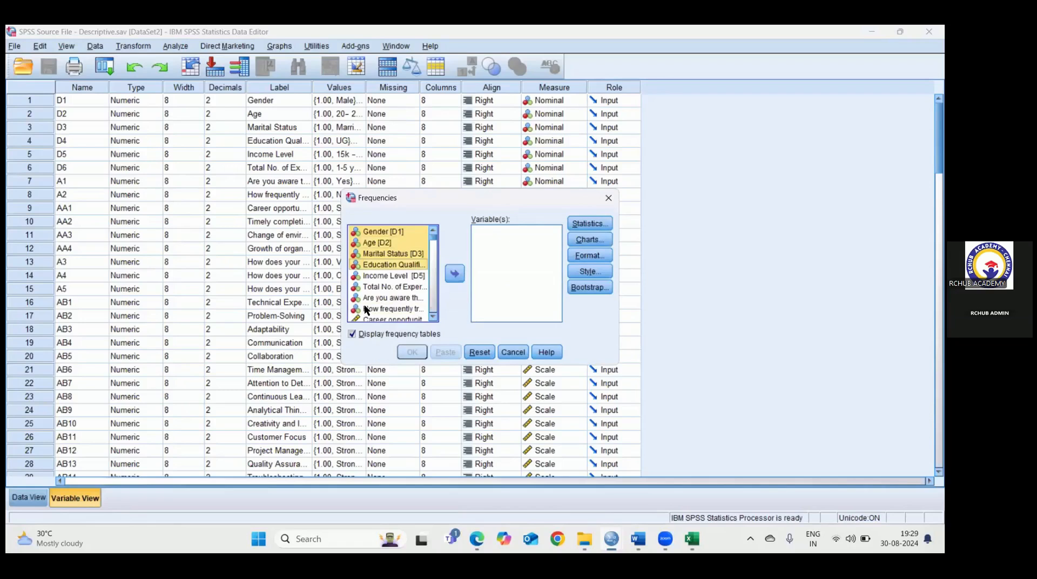
{"action": "key", "text": "shift+Down"}
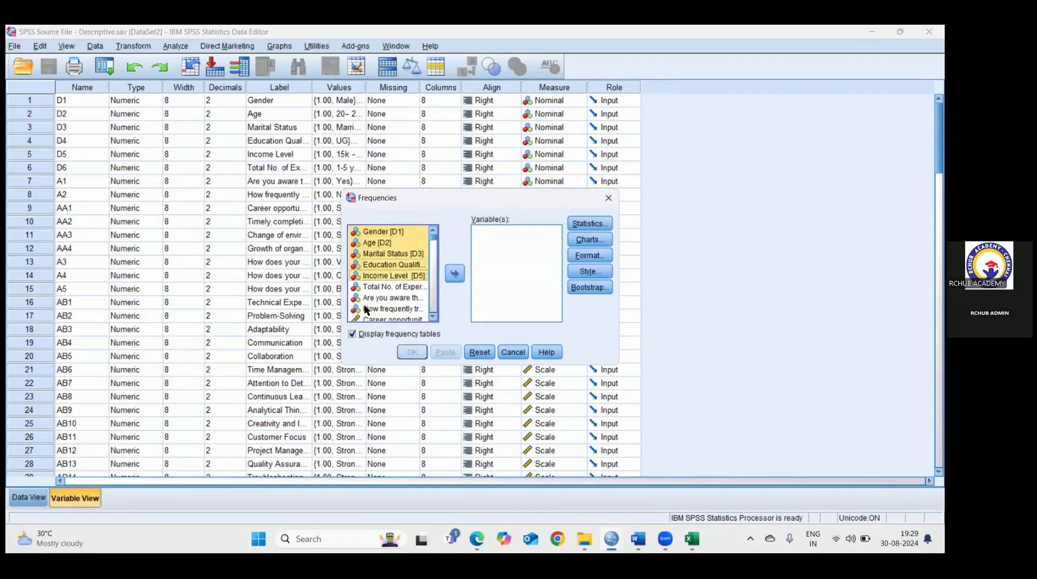
{"action": "key", "text": "shift+Down"}
{"action": "left_click", "coordinate": [454, 274]}
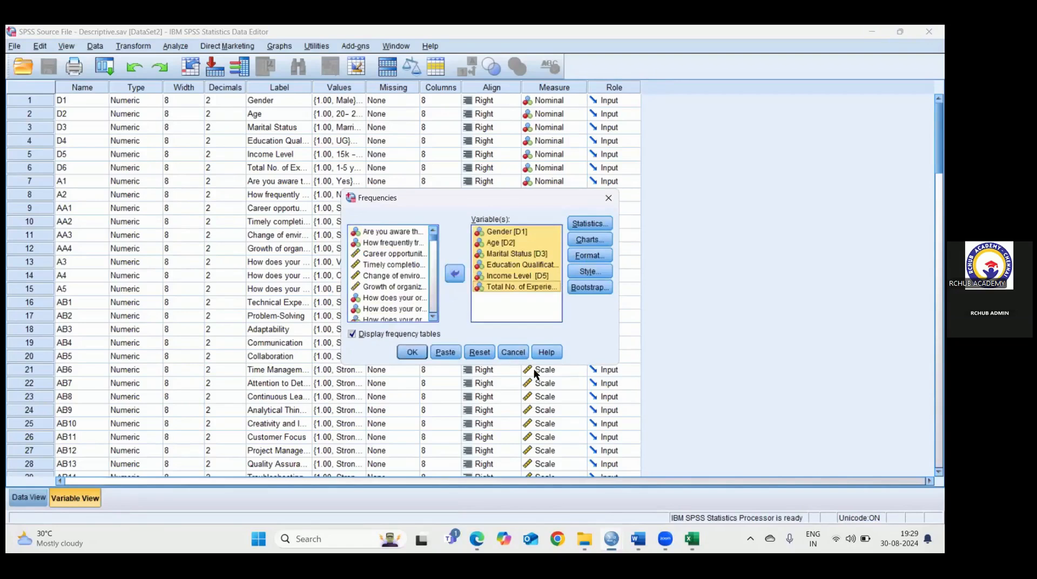
- Set the chart type to bar charts showing frequencies and run the Frequencies analysis
{"action": "left_click", "coordinate": [594, 240]}
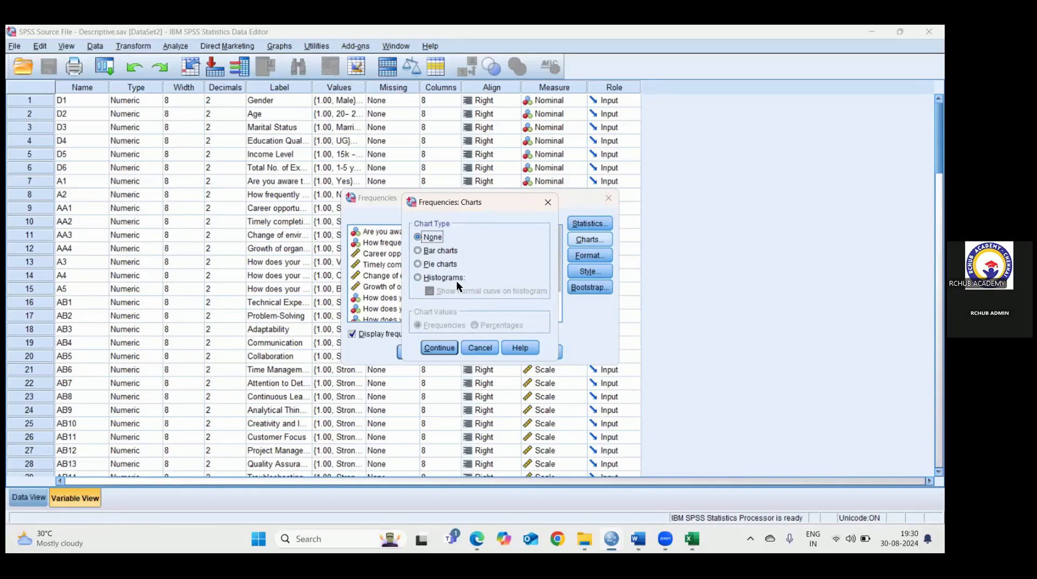
{"action": "left_click", "coordinate": [418, 250]}
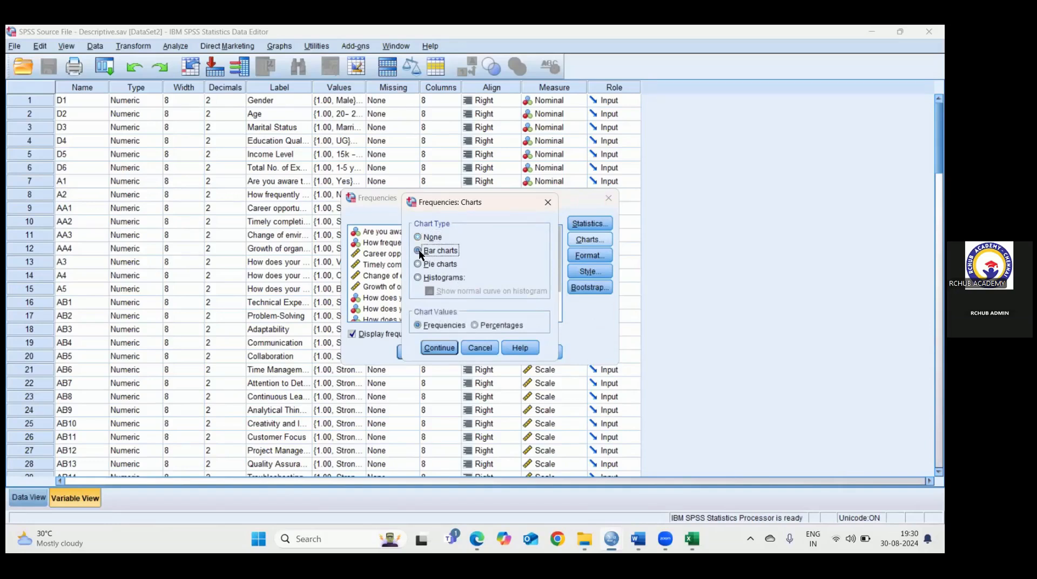
{"action": "left_click", "coordinate": [439, 347]}
{"action": "left_click", "coordinate": [413, 351]}
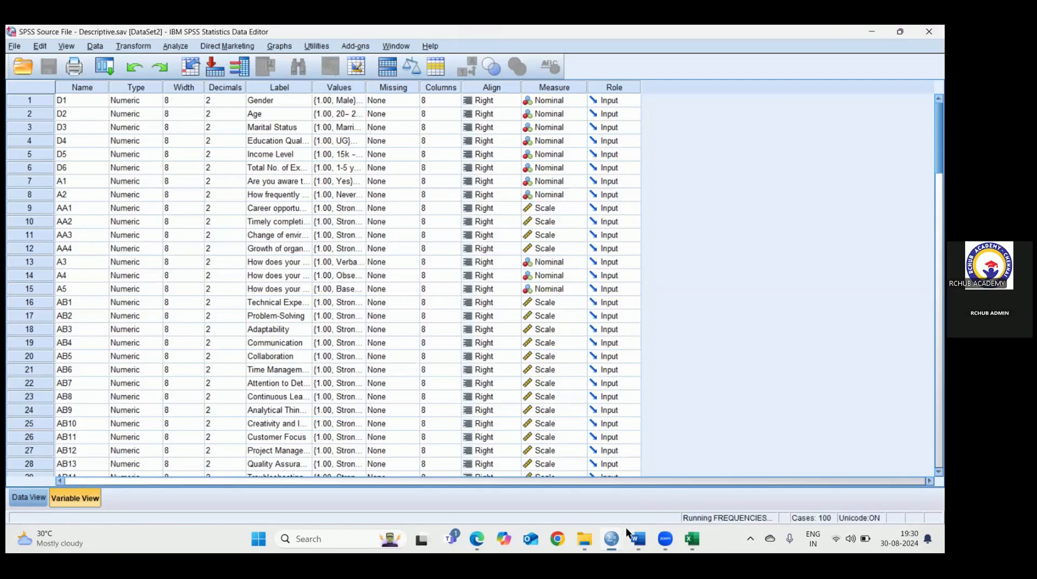
- Look at the command log of the Frequencies run in the Output1 viewer
{"action": "mouse_move", "coordinate": [610, 538]}
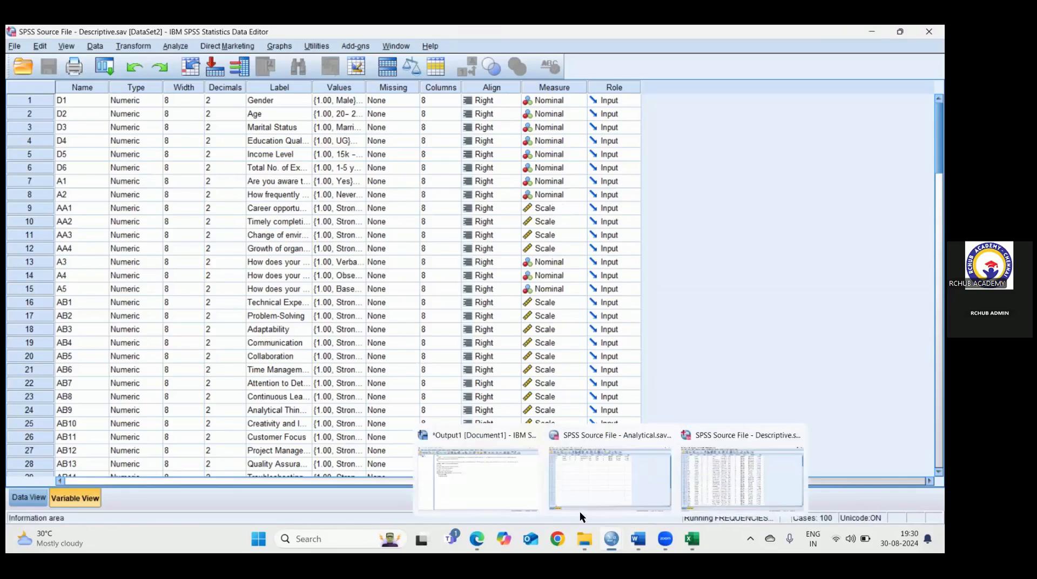
{"action": "left_click", "coordinate": [505, 494]}
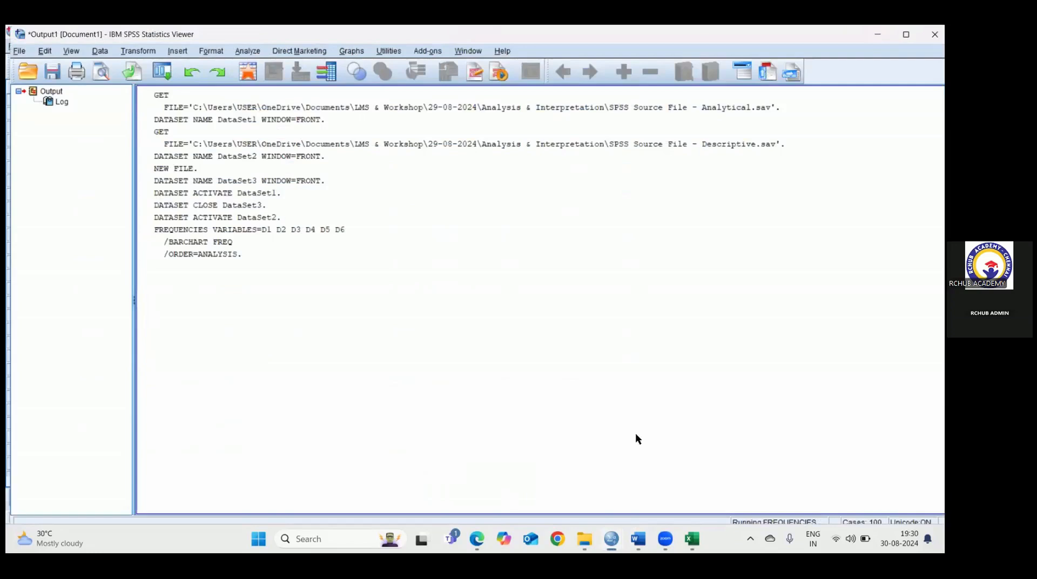
{"action": "left_click", "coordinate": [383, 229]}
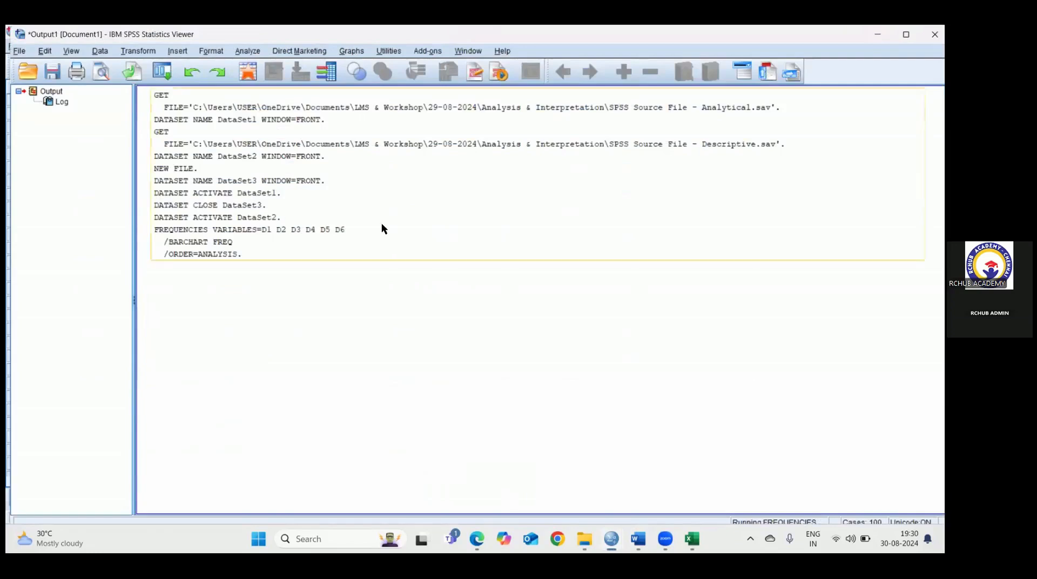
{"action": "left_click", "coordinate": [448, 272]}
- Return to the SPSS Source File - Descriptive.sav dataset and inspect its case data, starting at case 1 of D1
{"action": "mouse_move", "coordinate": [610, 538]}
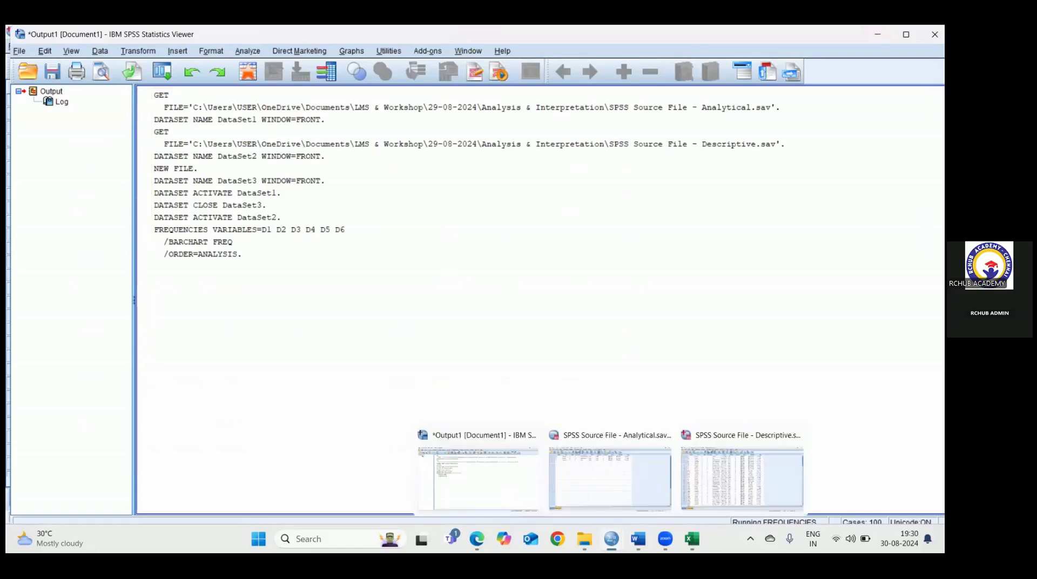
{"action": "left_click", "coordinate": [727, 484]}
{"action": "left_click", "coordinate": [34, 494]}
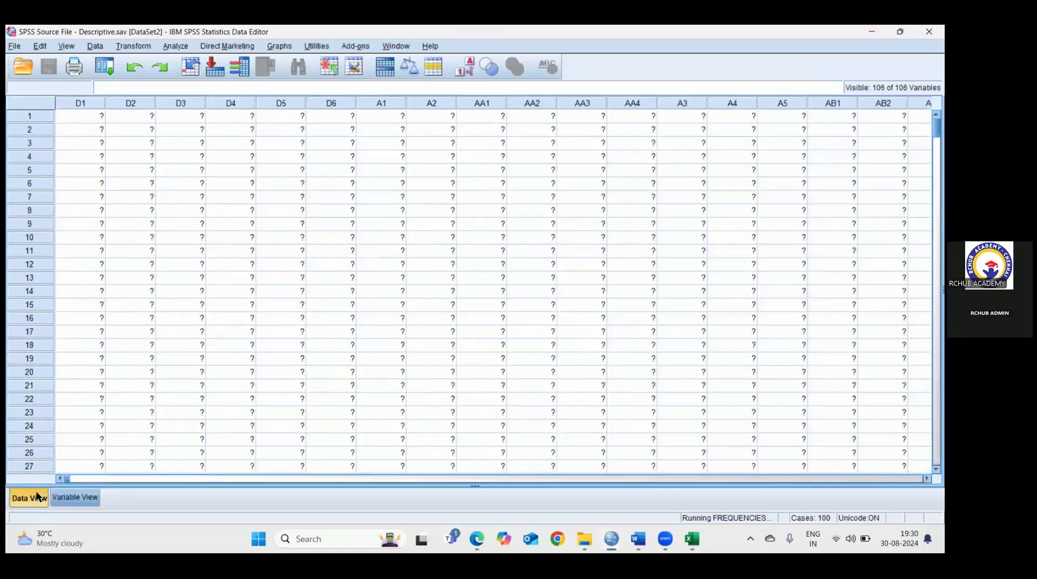
{"action": "left_click", "coordinate": [217, 241]}
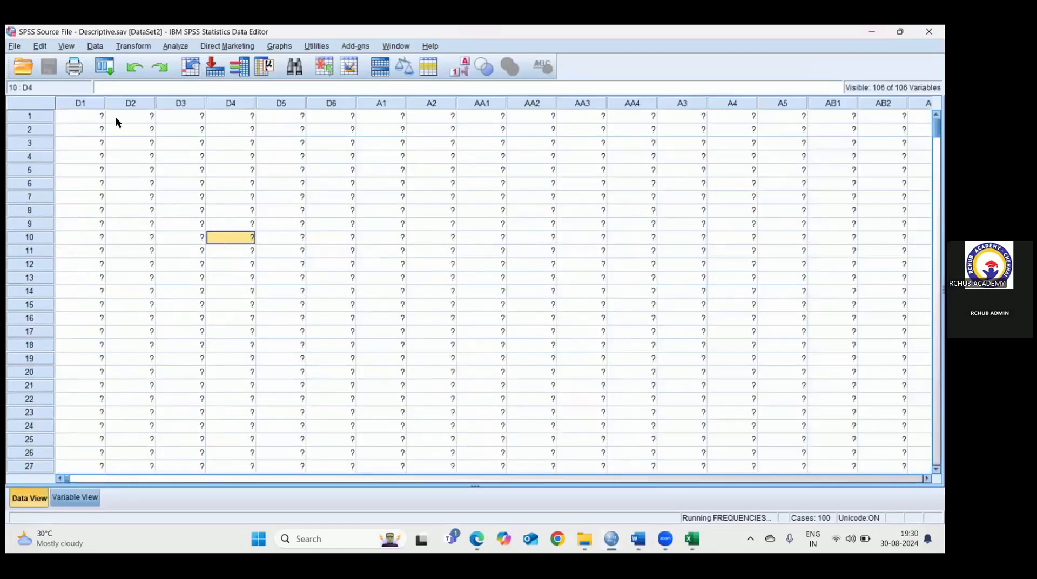
{"action": "left_click", "coordinate": [91, 117]}
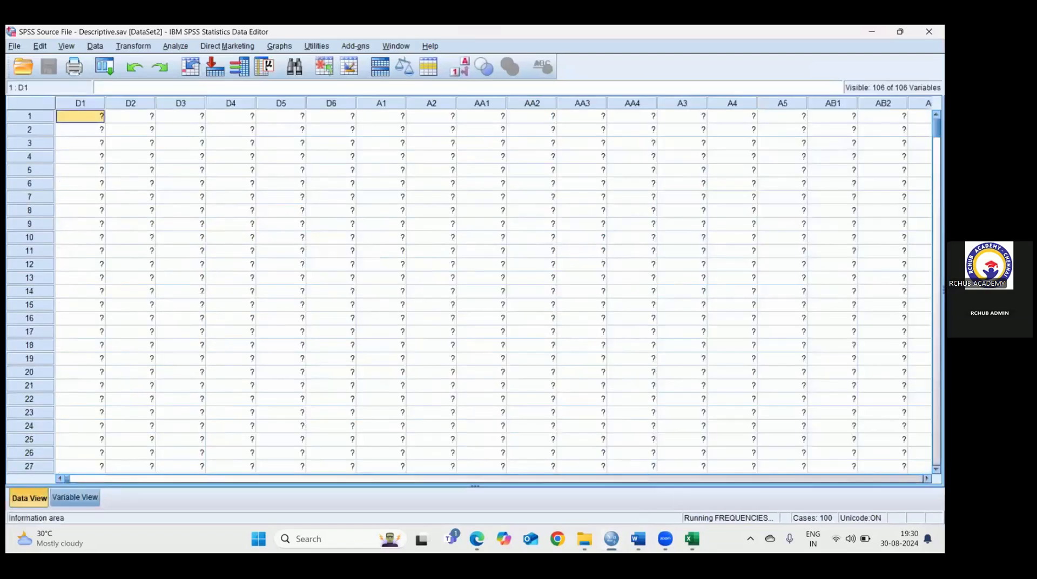
- Switch to the Excel workbook, copy rows 2 to 463 of the Final Dataset sheet, and return to the SPSS Descriptive dataset
{"action": "left_click", "coordinate": [692, 538]}
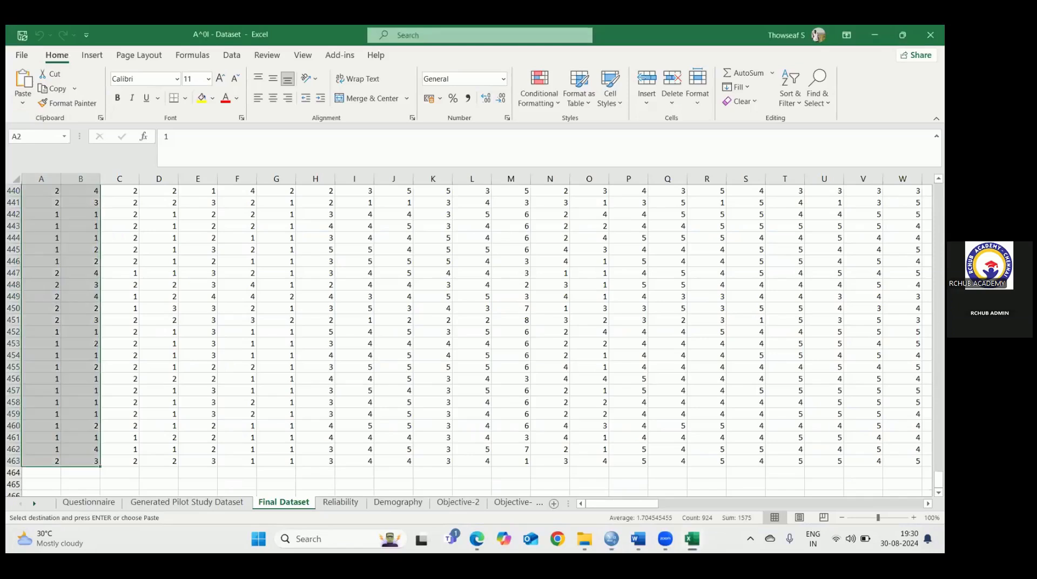
{"action": "left_click", "coordinate": [209, 471]}
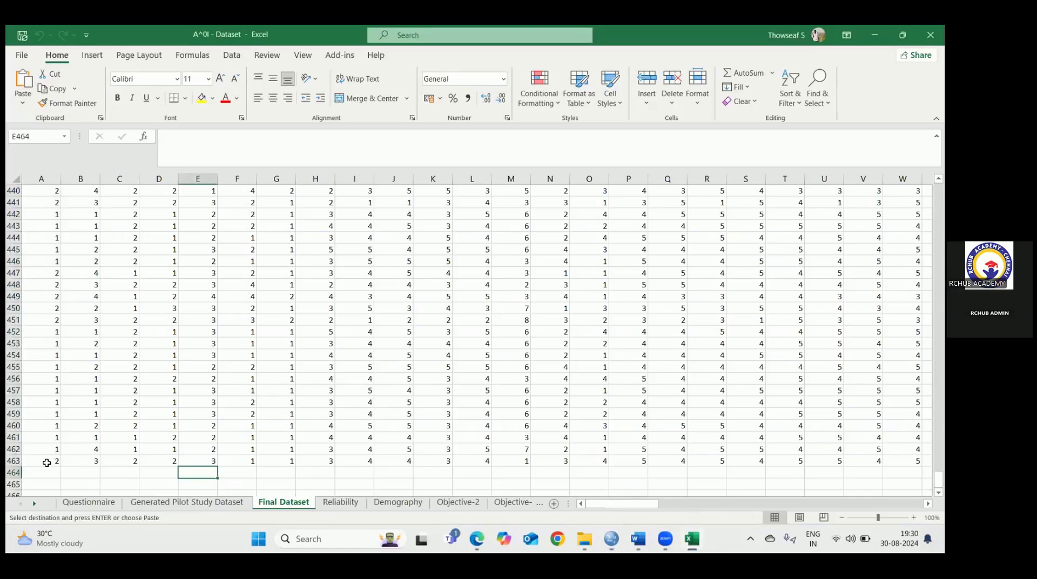
{"action": "key", "text": "ctrl+a"}
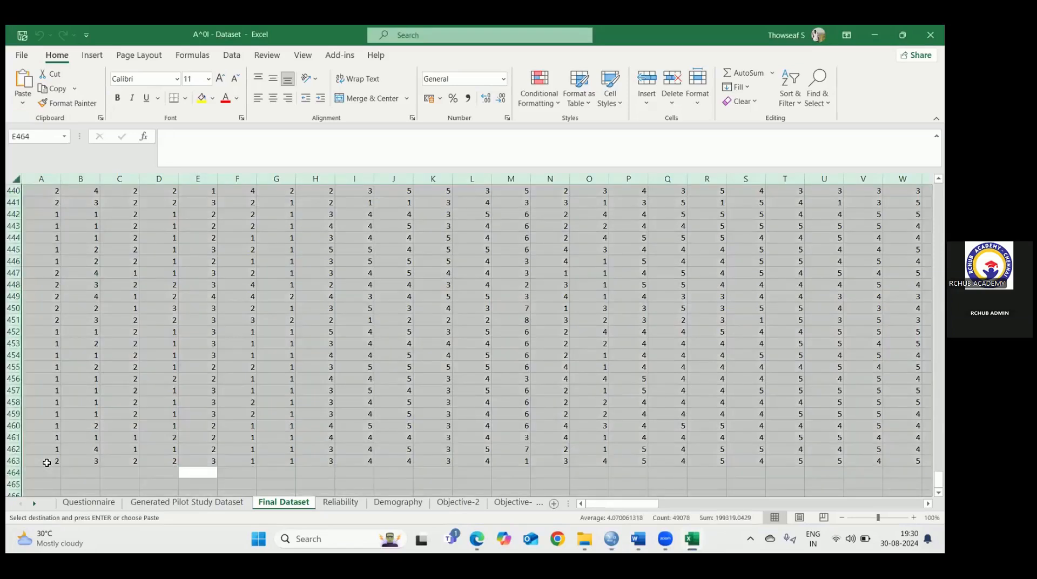
{"action": "left_click", "coordinate": [13, 461]}
{"action": "left_click", "coordinate": [44, 460]}
{"action": "left_click_drag", "start_coordinate": [13, 460], "coordinate": [13, 204]}
{"action": "key", "text": "ctrl+c"}
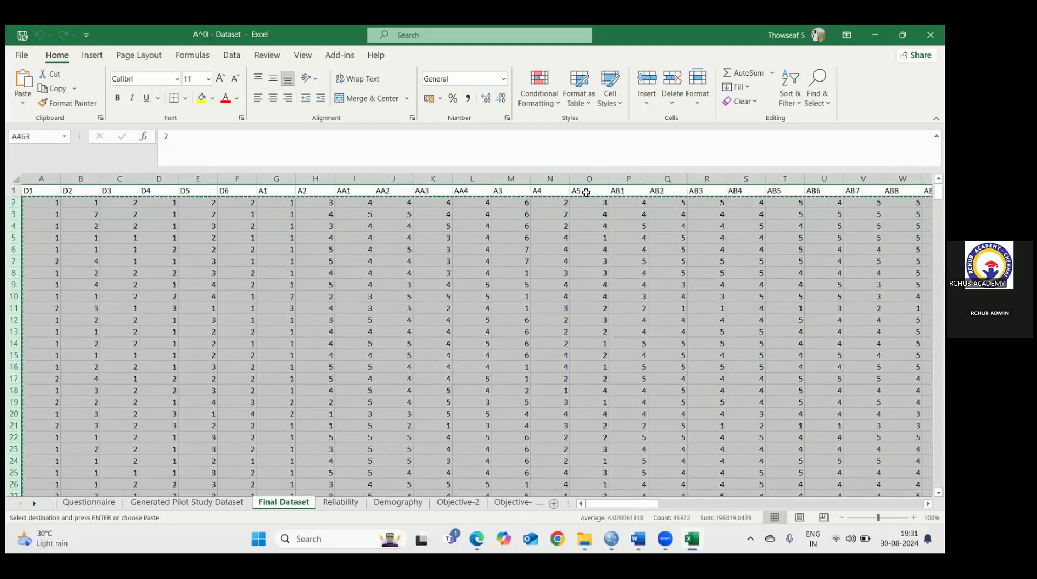
{"action": "left_click", "coordinate": [875, 35]}
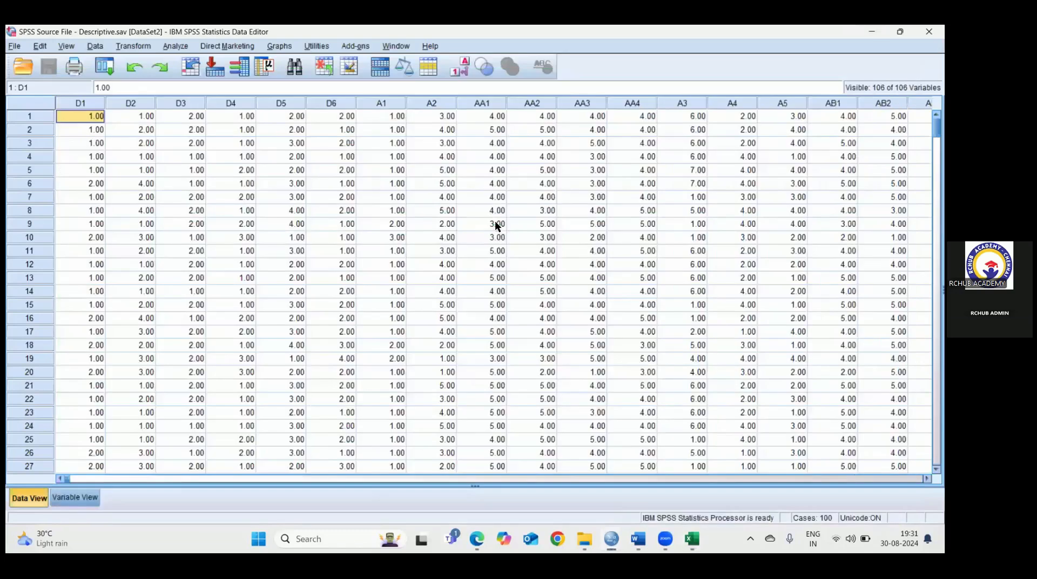
- Examine the frequency tables and bar charts of the six demographic variables in the Output1 viewer
{"action": "left_click", "coordinate": [408, 254]}
{"action": "left_click", "coordinate": [93, 498]}
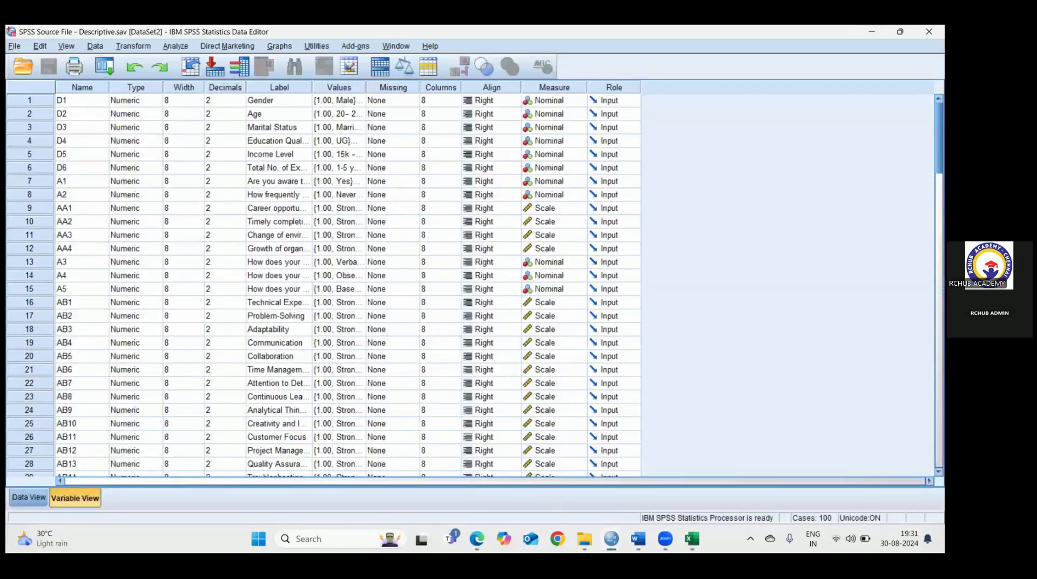
{"action": "left_click", "coordinate": [612, 539]}
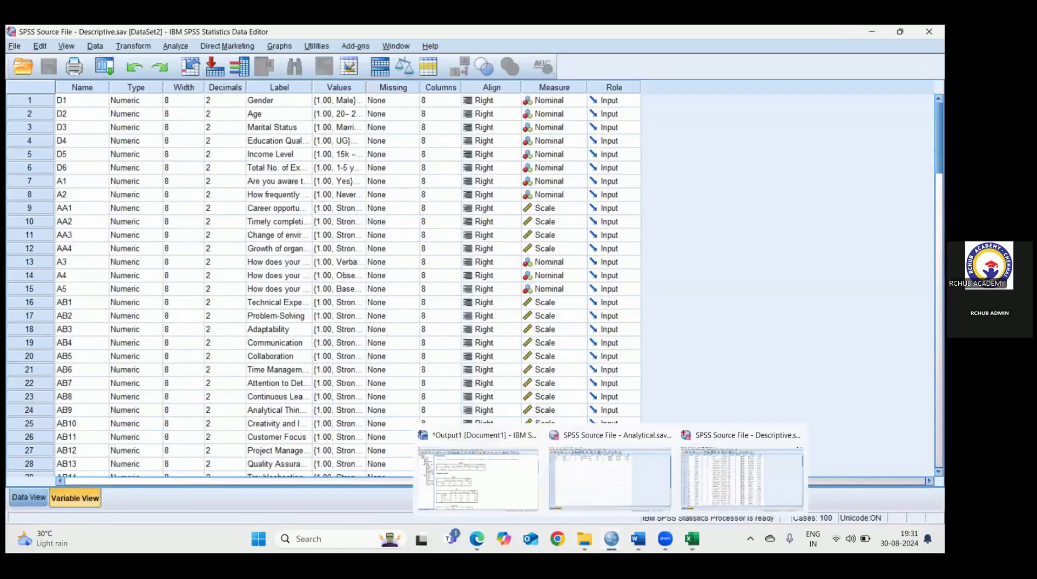
{"action": "left_click", "coordinate": [493, 477]}
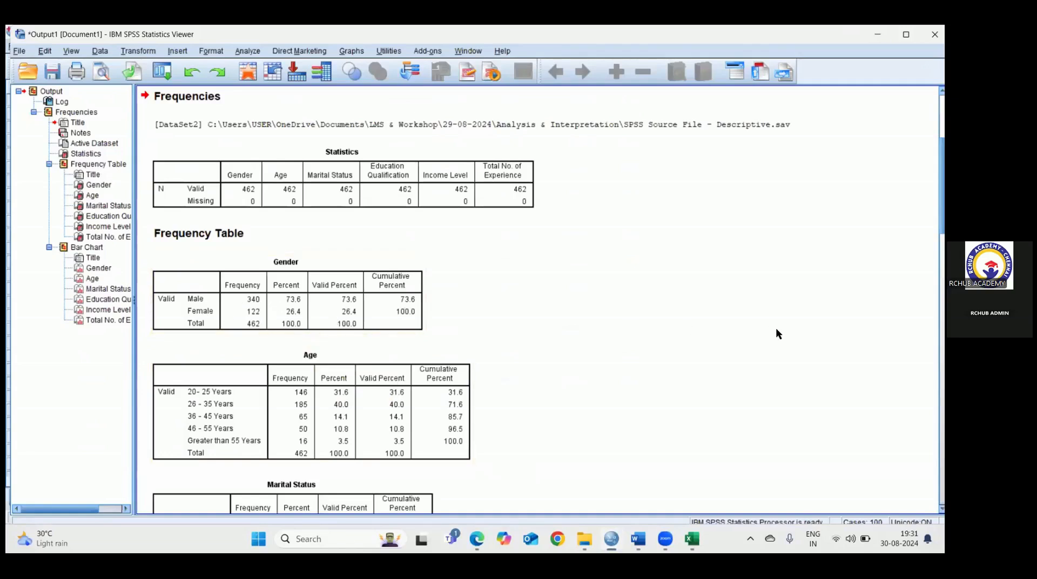
{"action": "scroll", "coordinate": [540, 301], "scroll_direction": "down", "scroll_amount": 5}
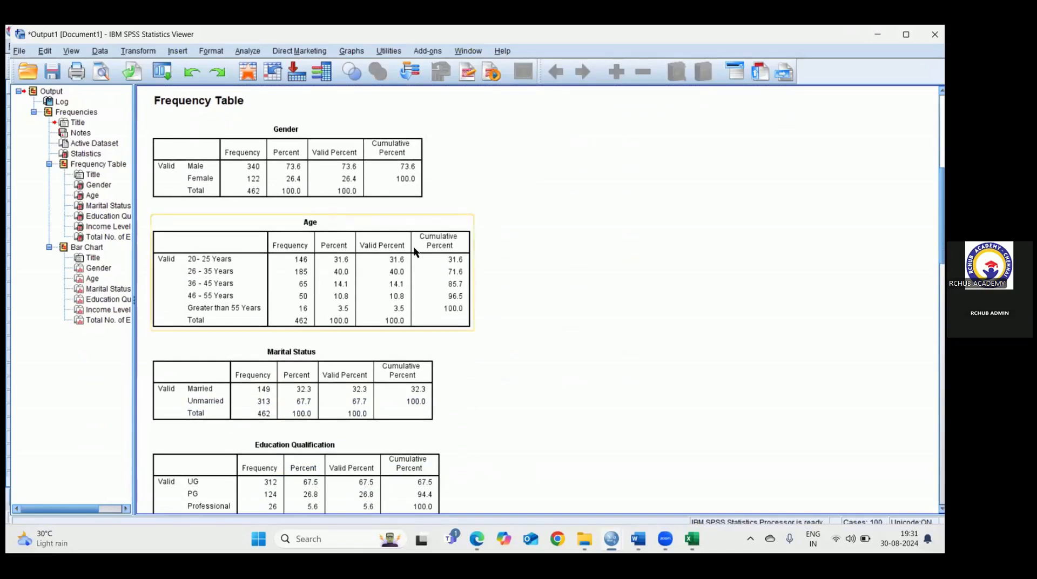
{"action": "scroll", "coordinate": [540, 301], "scroll_direction": "down", "scroll_amount": 20}
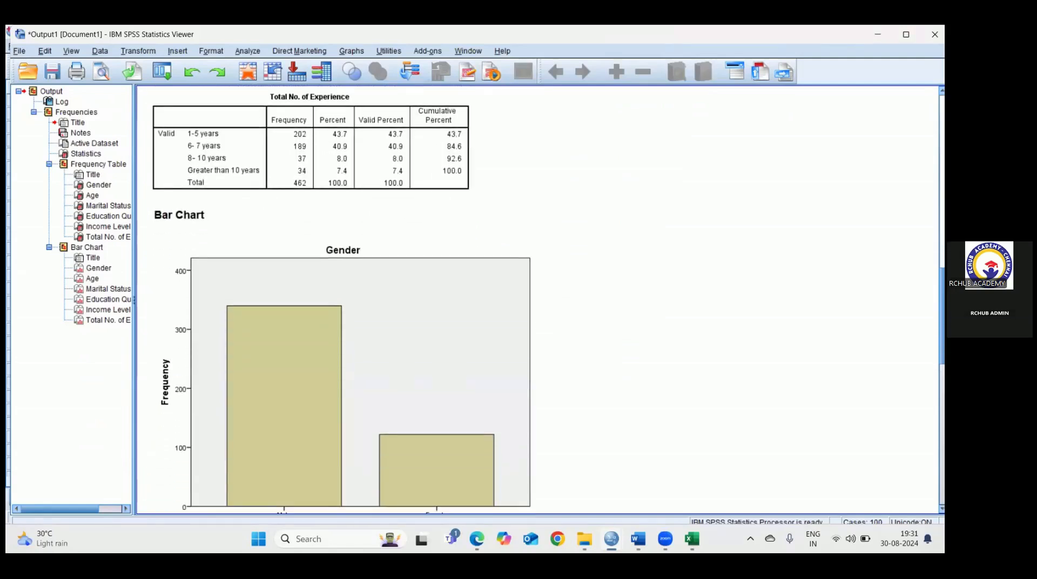
{"action": "scroll", "coordinate": [540, 301], "scroll_direction": "down", "scroll_amount": 10}
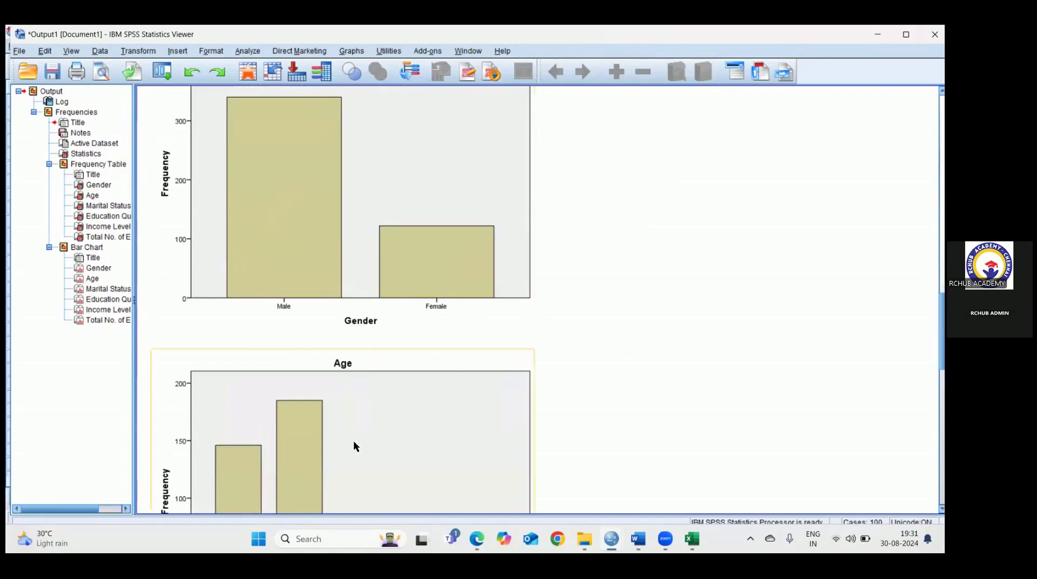
{"action": "scroll", "coordinate": [353, 299], "scroll_direction": "down", "scroll_amount": 10}
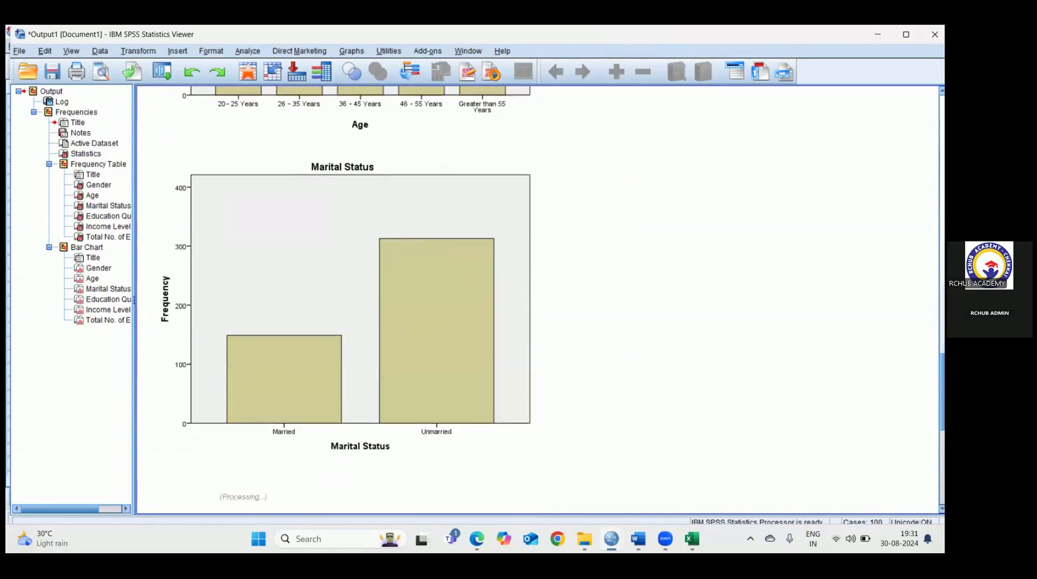
{"action": "scroll", "coordinate": [353, 300], "scroll_direction": "down", "scroll_amount": 5}
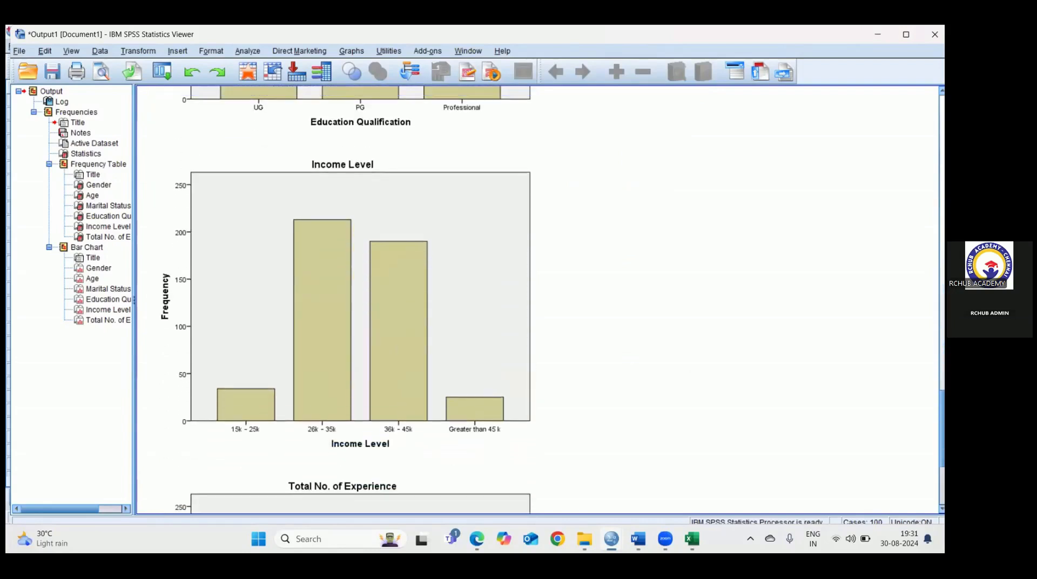
{"action": "scroll", "coordinate": [354, 300], "scroll_direction": "down", "scroll_amount": 4}
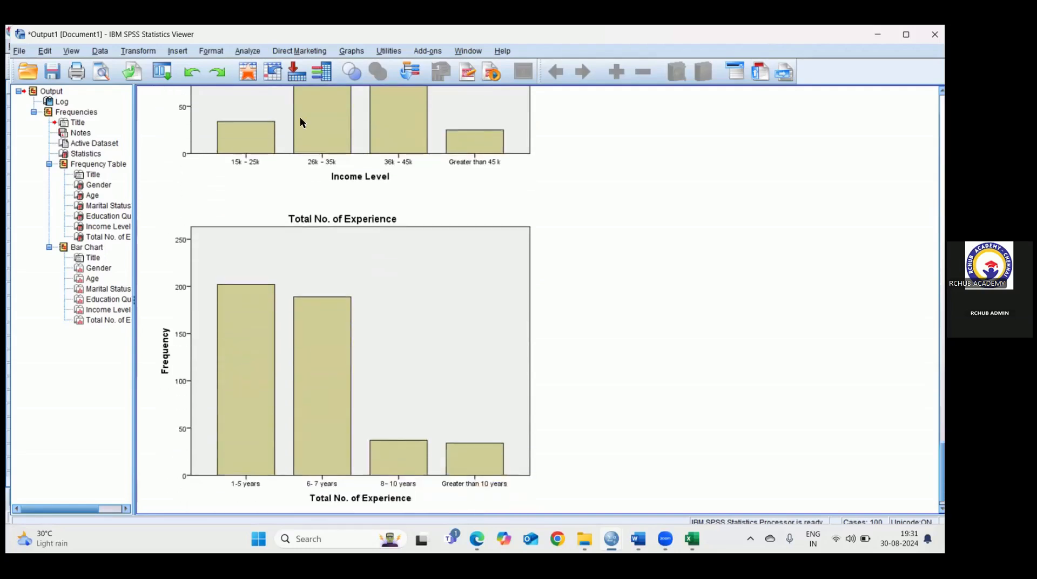
- Rerun the Frequencies analysis on the six demographic variables with pie charts as the chart type
{"action": "key", "text": "alt+a"}
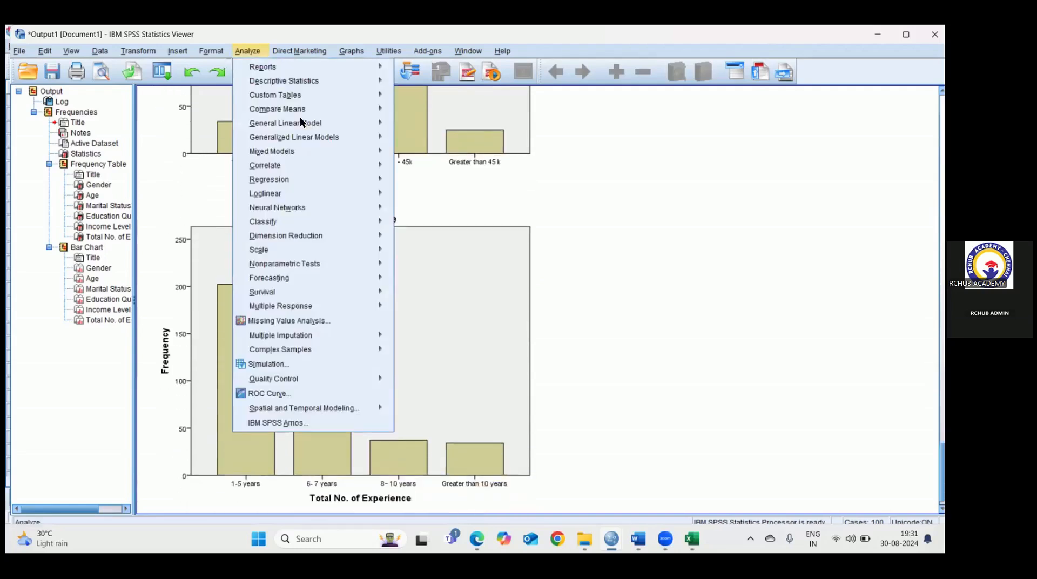
{"action": "mouse_move", "coordinate": [290, 84]}
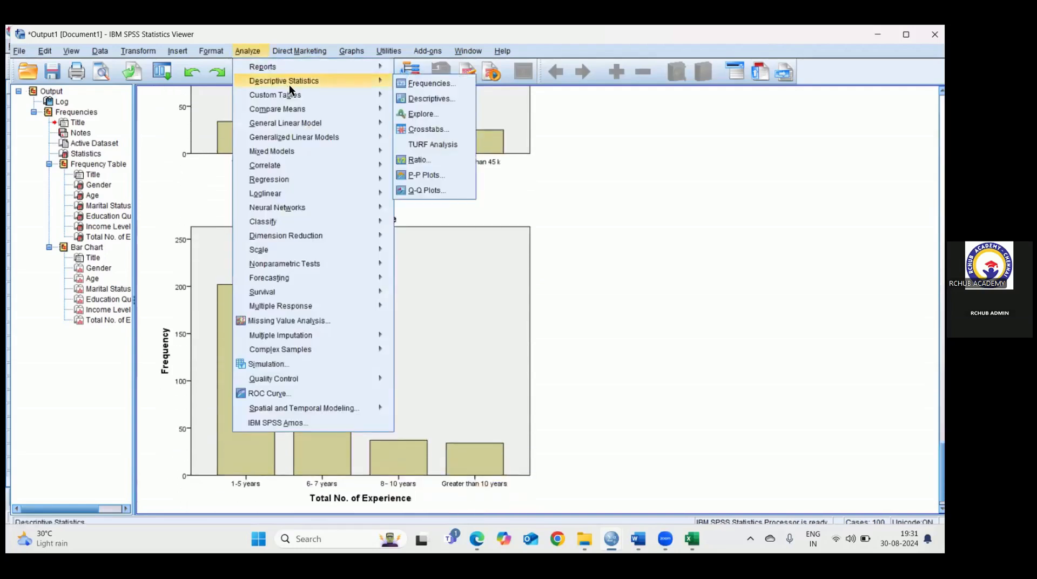
{"action": "left_click", "coordinate": [432, 82]}
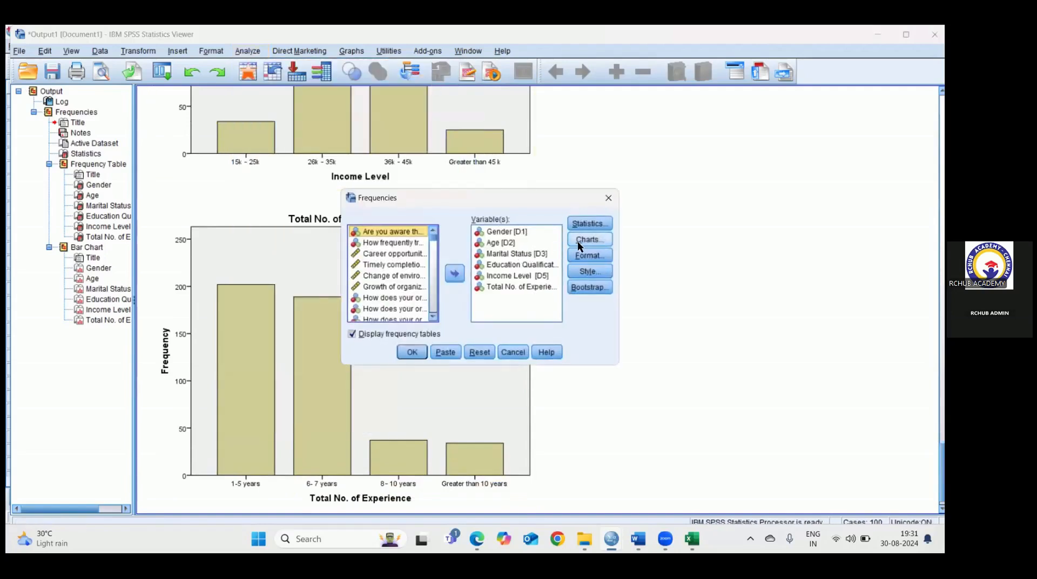
{"action": "left_click", "coordinate": [585, 241]}
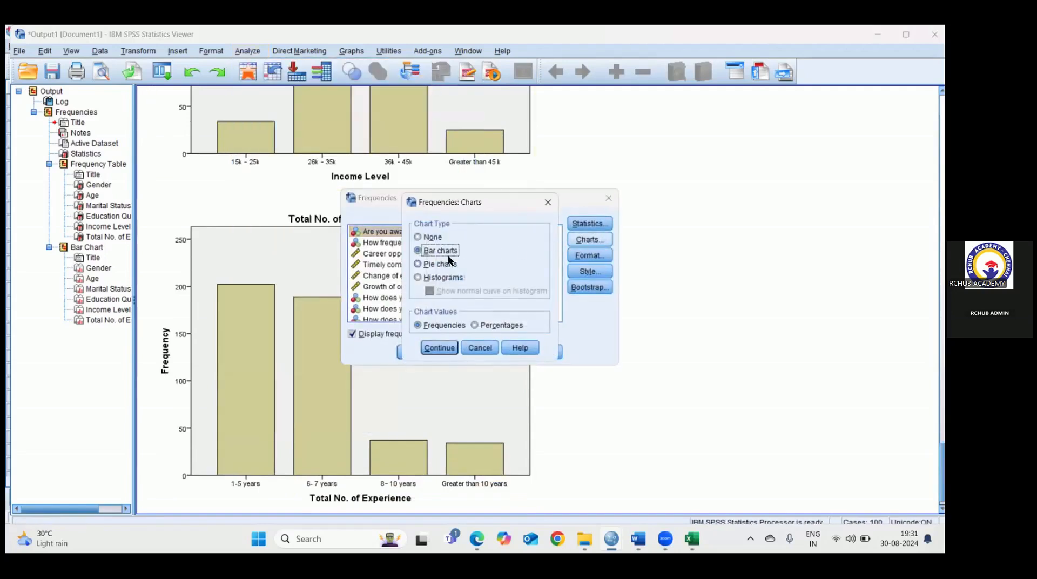
{"action": "left_click", "coordinate": [445, 349]}
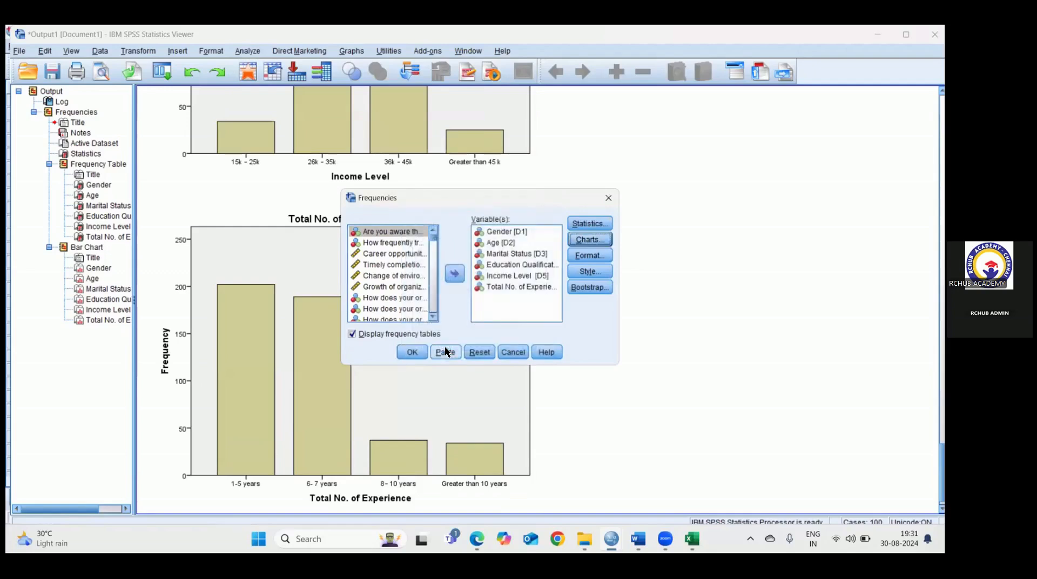
{"action": "left_click", "coordinate": [409, 351]}
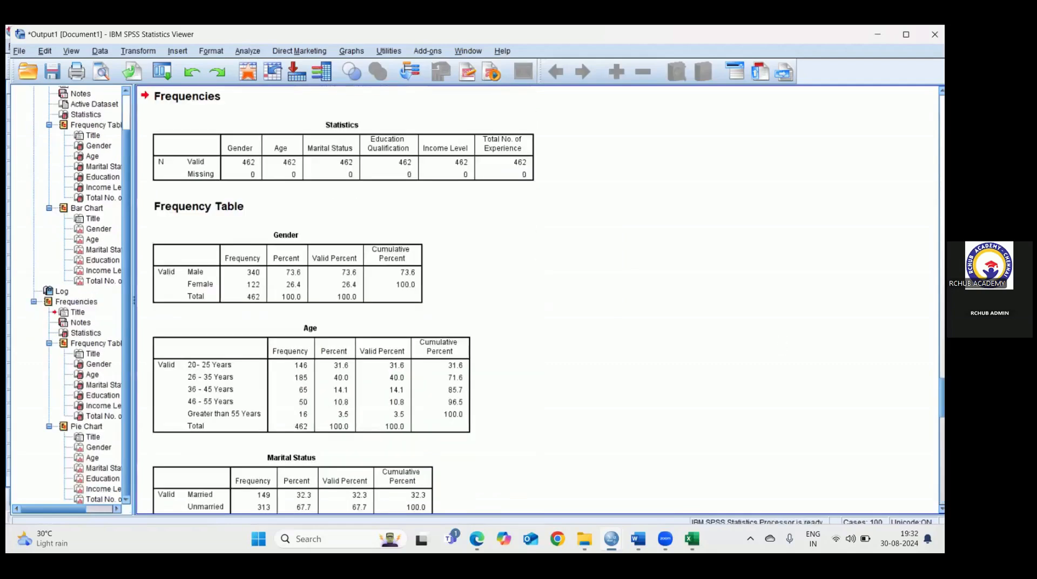
- Examine the pie charts and frequency tables of the demographic variables in the Output1 viewer
{"action": "scroll", "coordinate": [537, 299], "scroll_direction": "down", "scroll_amount": 13}
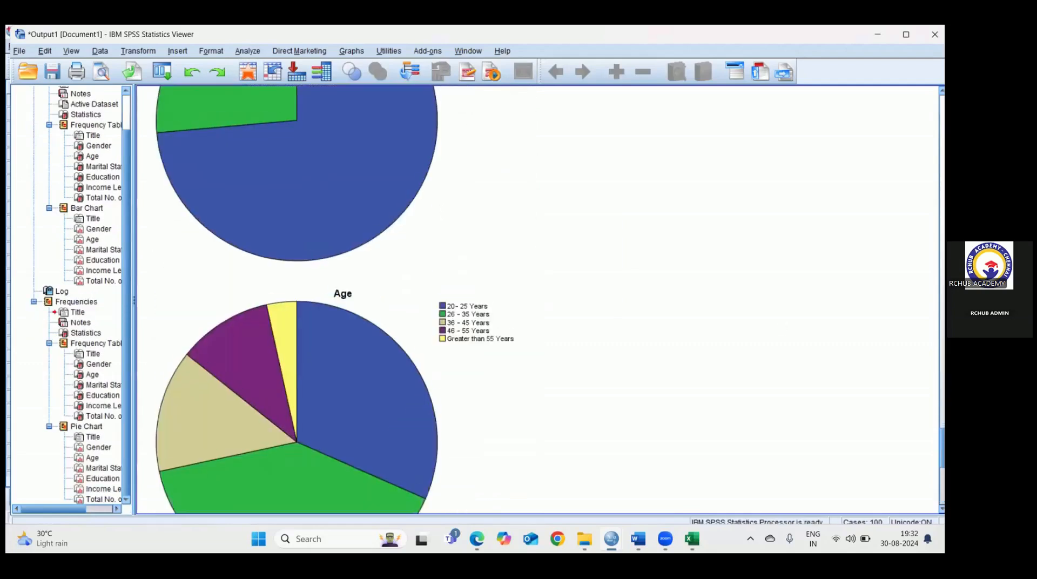
{"action": "scroll", "coordinate": [538, 300], "scroll_direction": "up", "scroll_amount": 2}
{"action": "scroll", "coordinate": [537, 300], "scroll_direction": "down", "scroll_amount": 15}
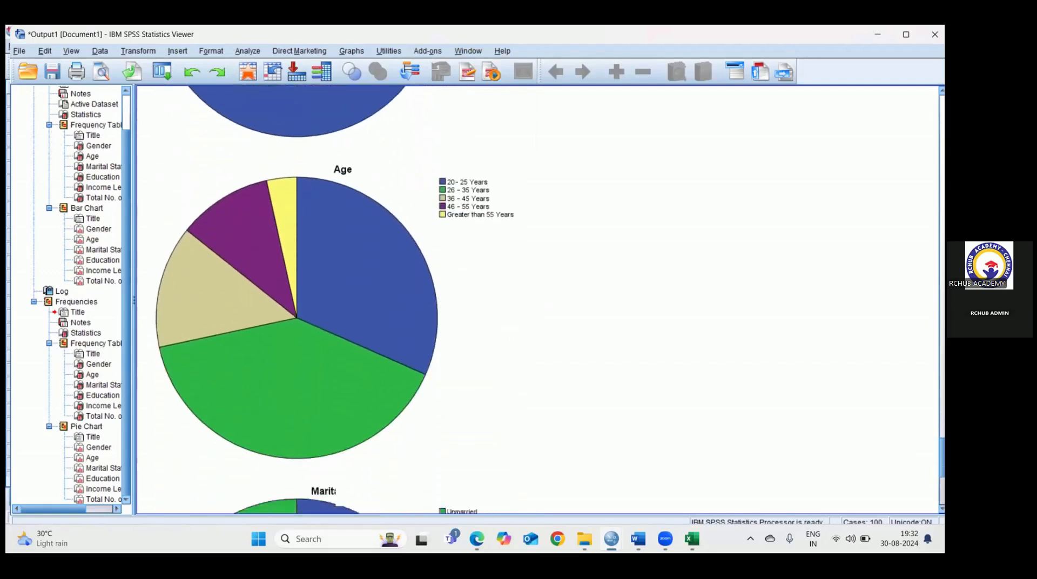
{"action": "scroll", "coordinate": [537, 299], "scroll_direction": "down", "scroll_amount": 5}
{"action": "scroll", "coordinate": [537, 300], "scroll_direction": "down", "scroll_amount": 9}
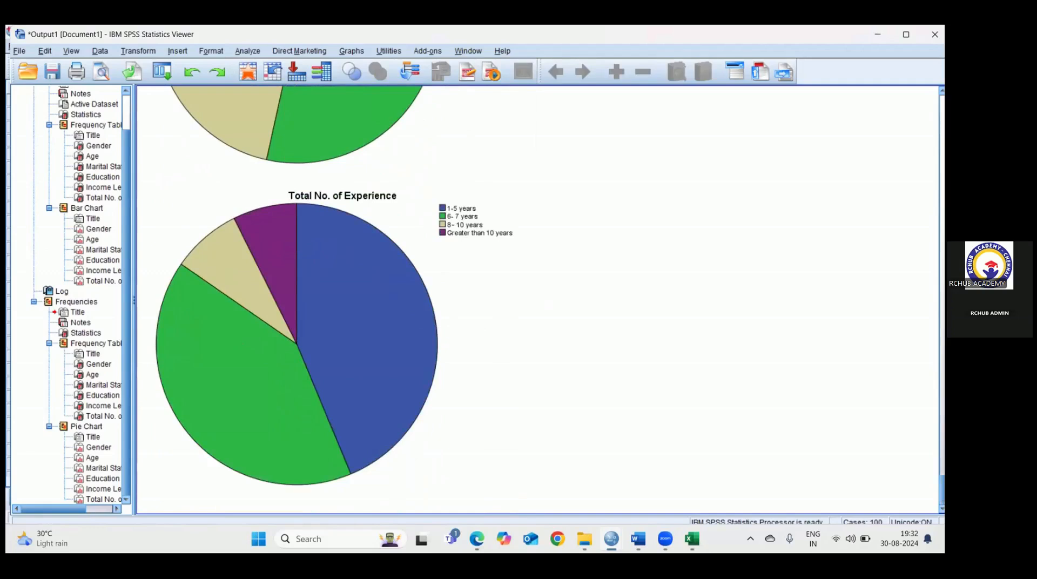
{"action": "scroll", "coordinate": [537, 300], "scroll_direction": "up", "scroll_amount": 12}
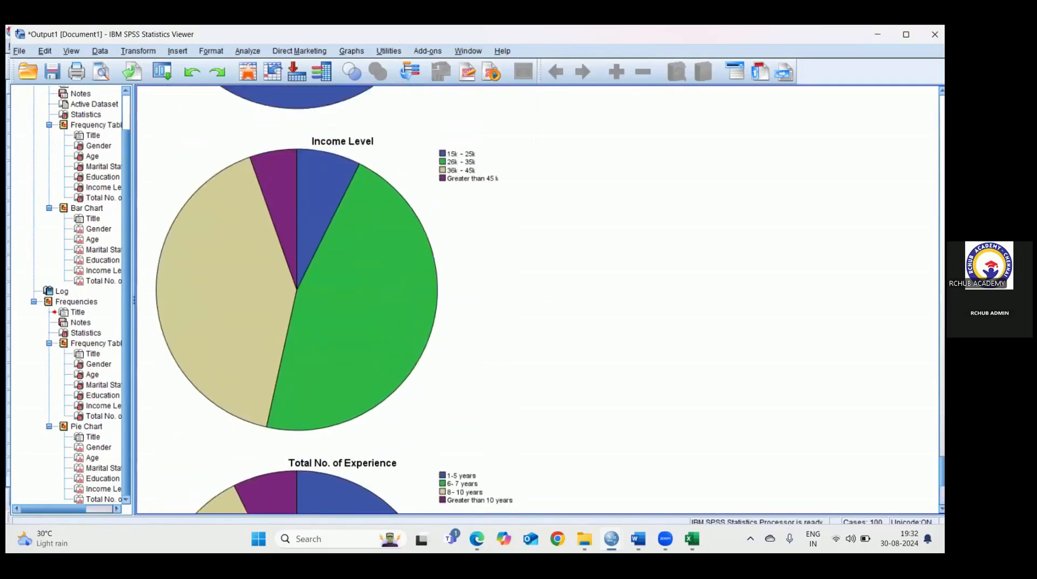
{"action": "scroll", "coordinate": [538, 300], "scroll_direction": "up", "scroll_amount": 10}
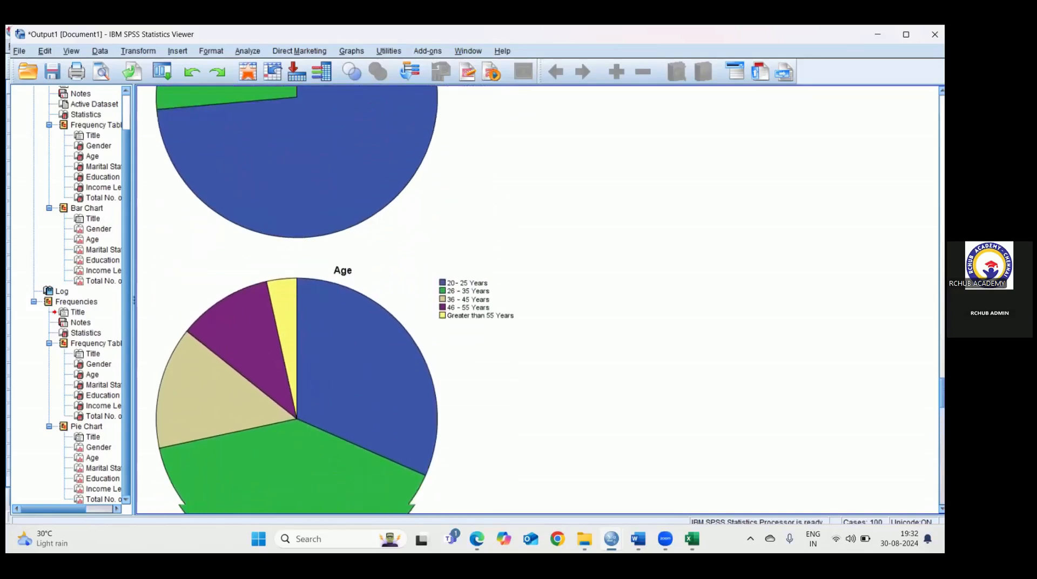
{"action": "scroll", "coordinate": [537, 300], "scroll_direction": "down", "scroll_amount": 20}
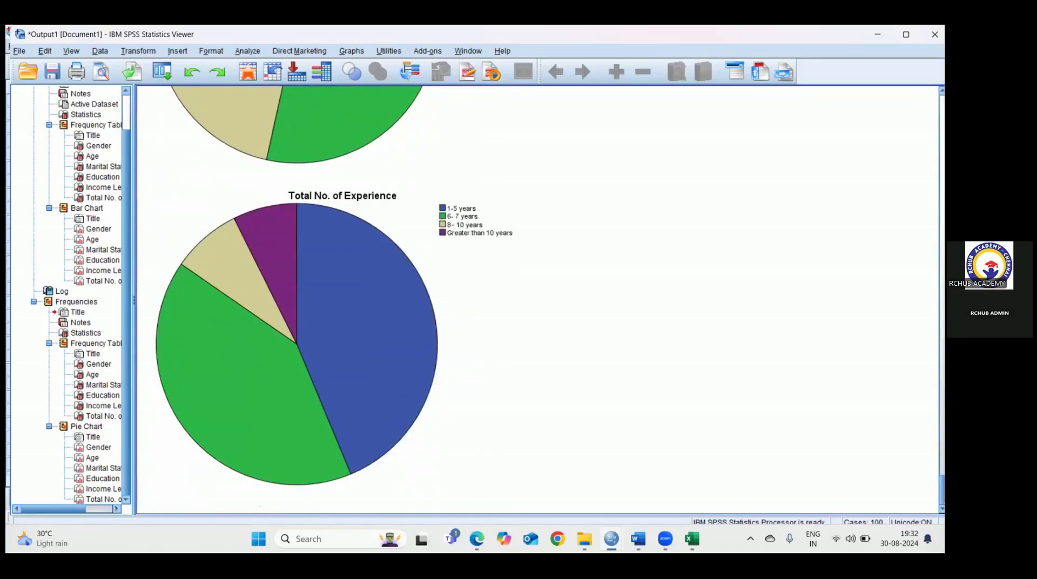
{"action": "left_click_drag", "start_coordinate": [280, 104], "coordinate": [720, 262]}
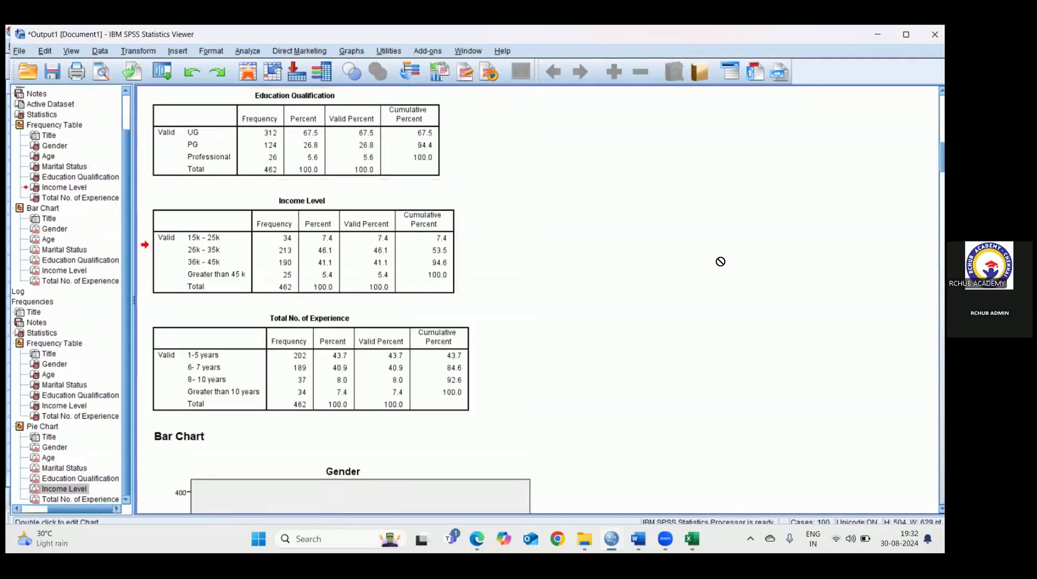
{"action": "scroll", "coordinate": [537, 300], "scroll_direction": "up", "scroll_amount": 10}
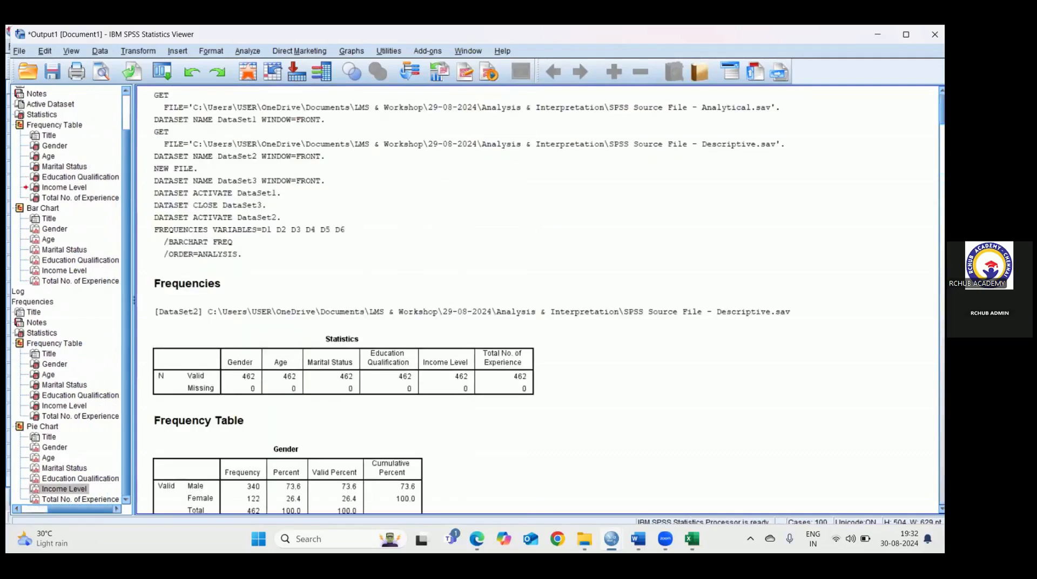
- Set up a Crosstabs analysis with Gender [D1] as the row variable and the training program frequency question as the column variable
{"action": "left_click", "coordinate": [247, 52]}
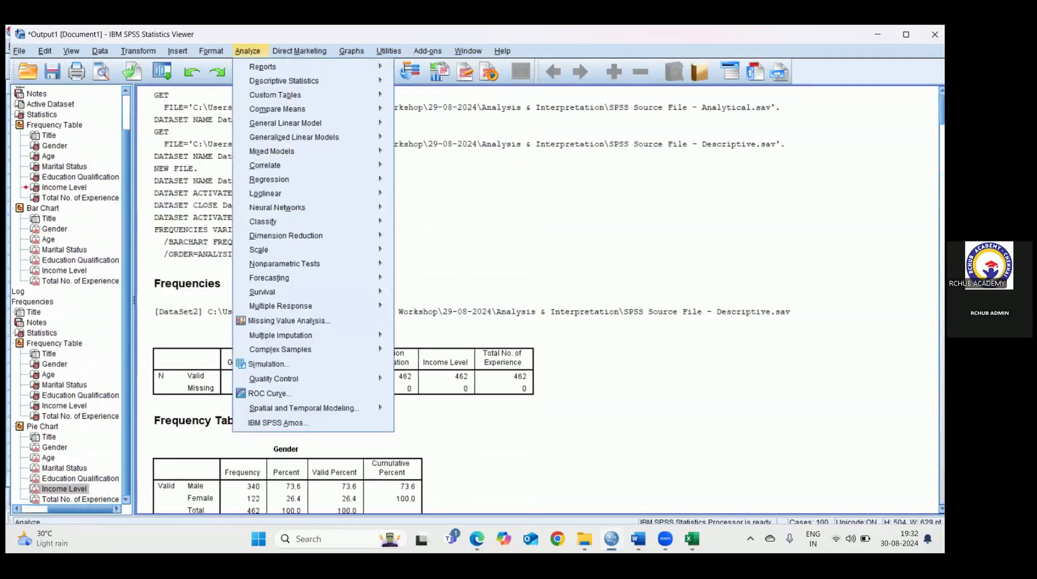
{"action": "mouse_move", "coordinate": [303, 81]}
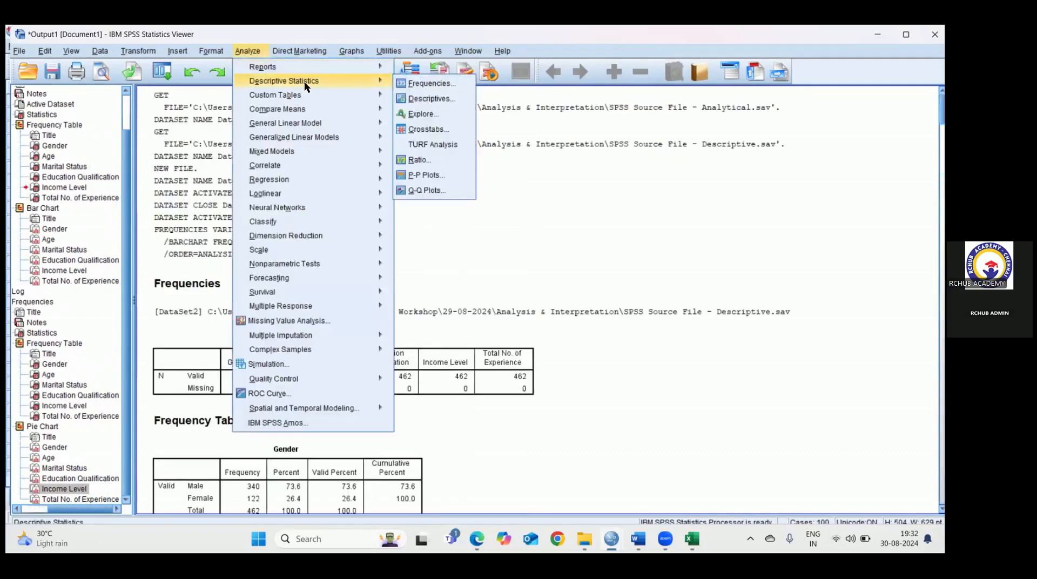
{"action": "left_click", "coordinate": [437, 134]}
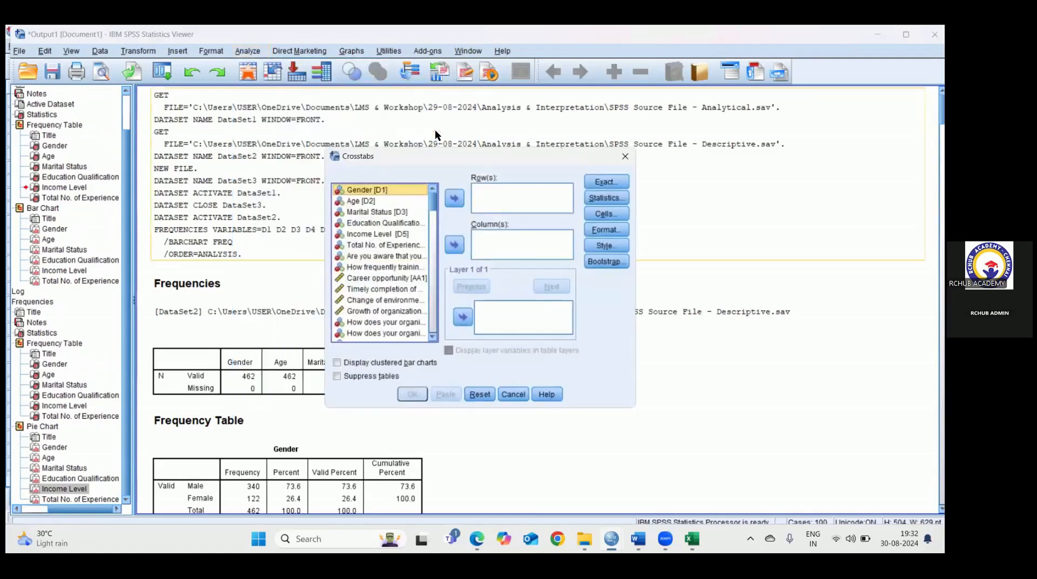
{"action": "left_click", "coordinate": [389, 256]}
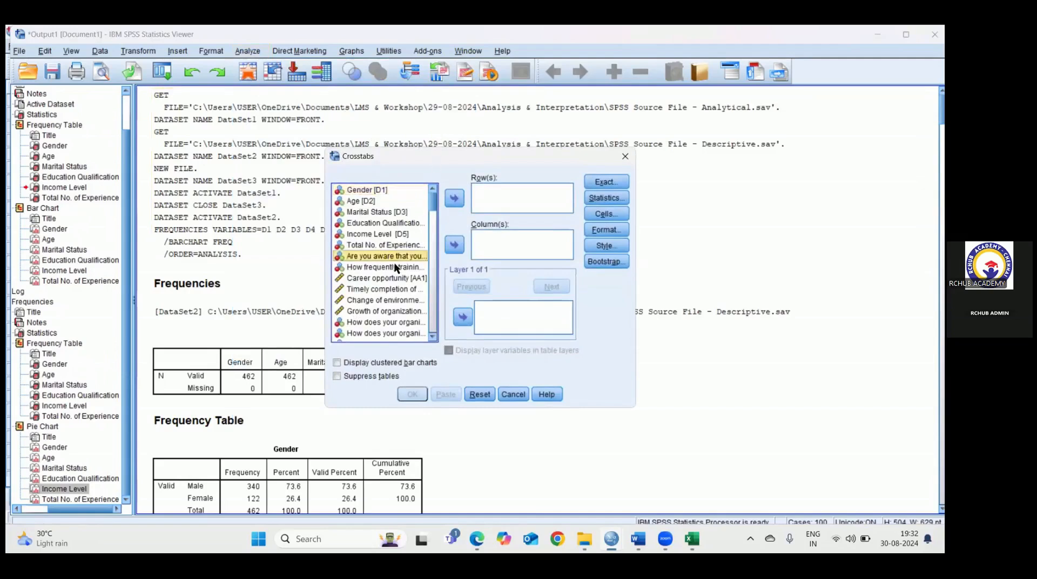
{"action": "left_click", "coordinate": [401, 267]}
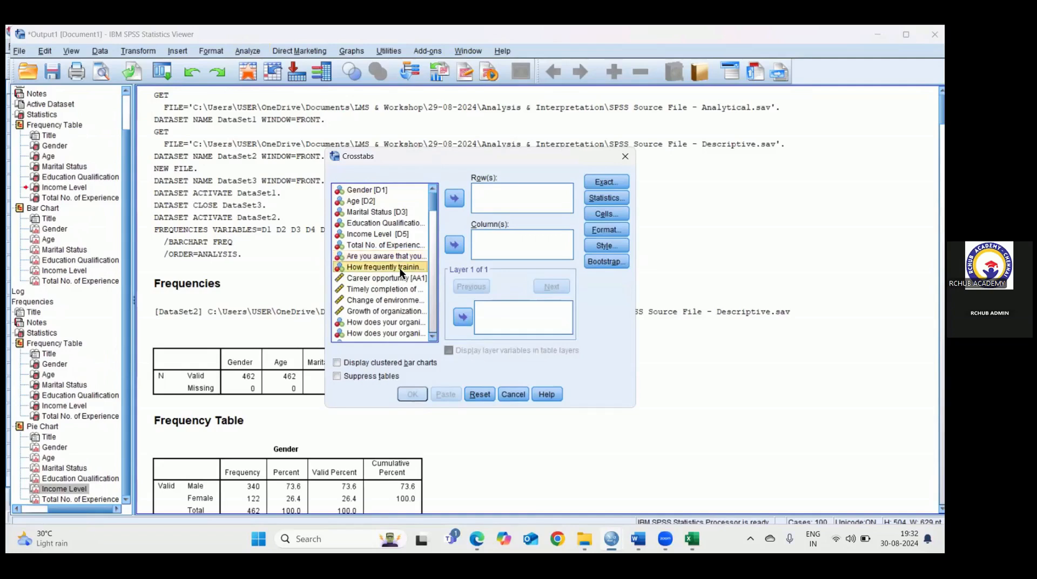
{"action": "left_click", "coordinate": [454, 245]}
{"action": "left_click", "coordinate": [365, 191]}
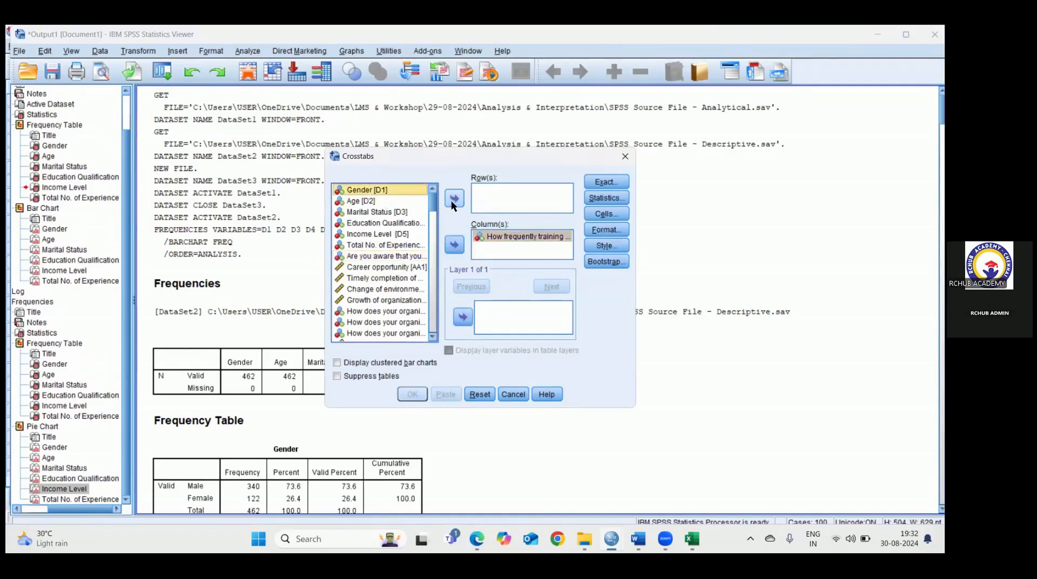
{"action": "left_click", "coordinate": [453, 199]}
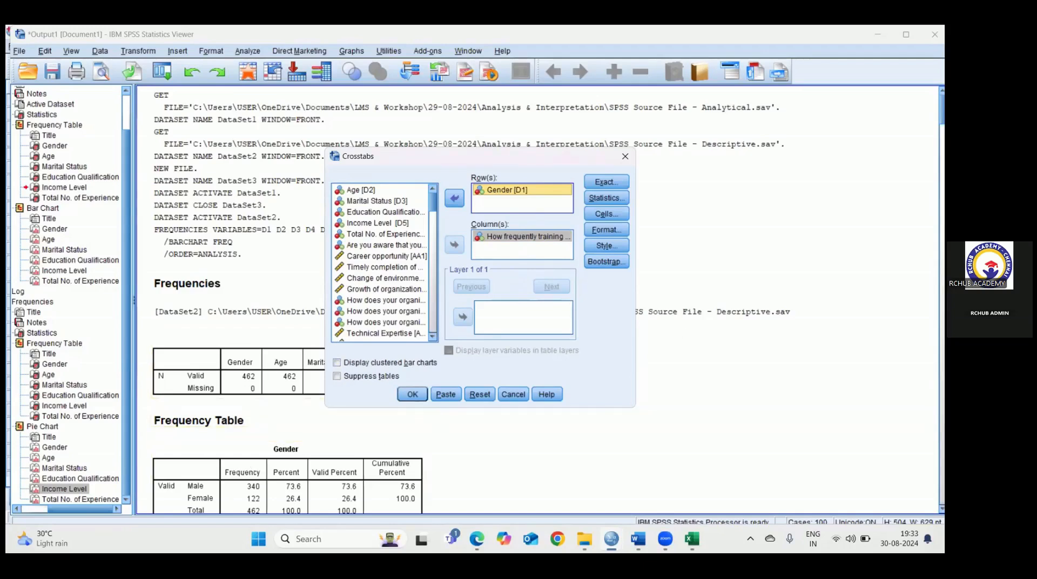
{"action": "scroll", "coordinate": [442, 424], "scroll_direction": "down", "scroll_amount": 5}
{"action": "scroll", "coordinate": [441, 424], "scroll_direction": "up", "scroll_amount": 1}
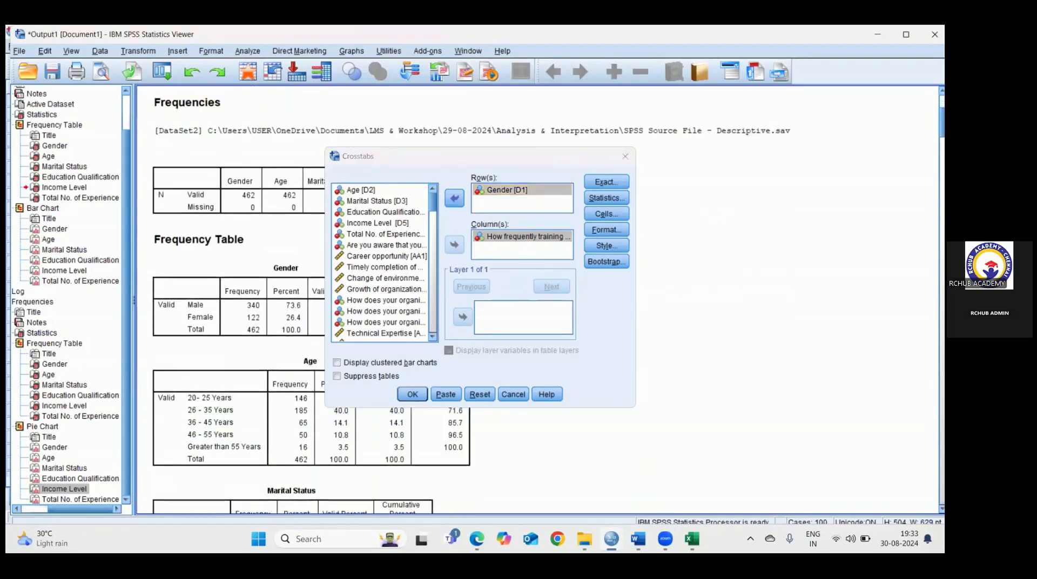
{"action": "scroll", "coordinate": [442, 423], "scroll_direction": "down", "scroll_amount": 18}
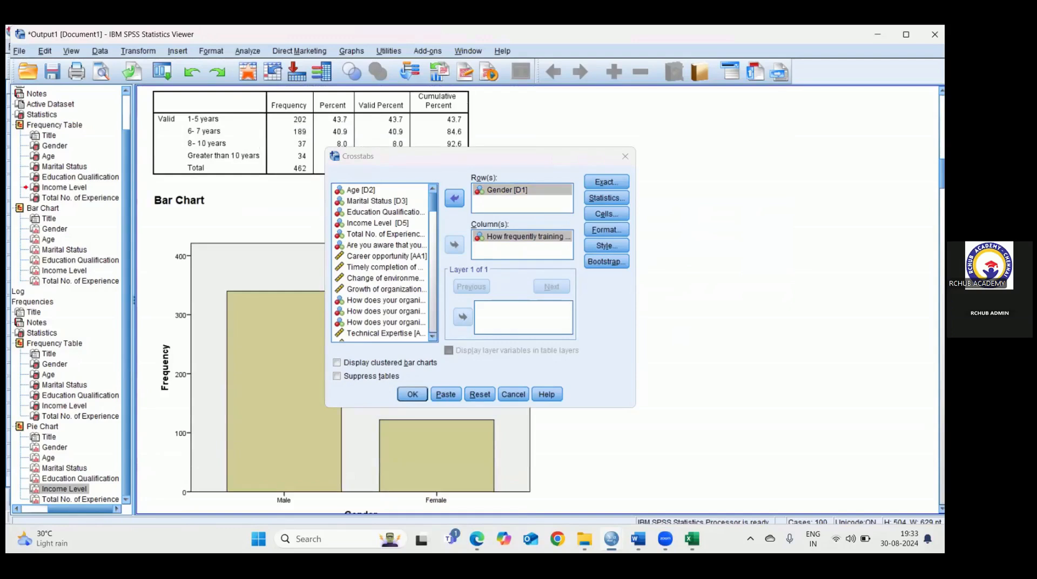
{"action": "scroll", "coordinate": [442, 423], "scroll_direction": "up", "scroll_amount": 15}
{"action": "scroll", "coordinate": [540, 459], "scroll_direction": "down", "scroll_amount": 15}
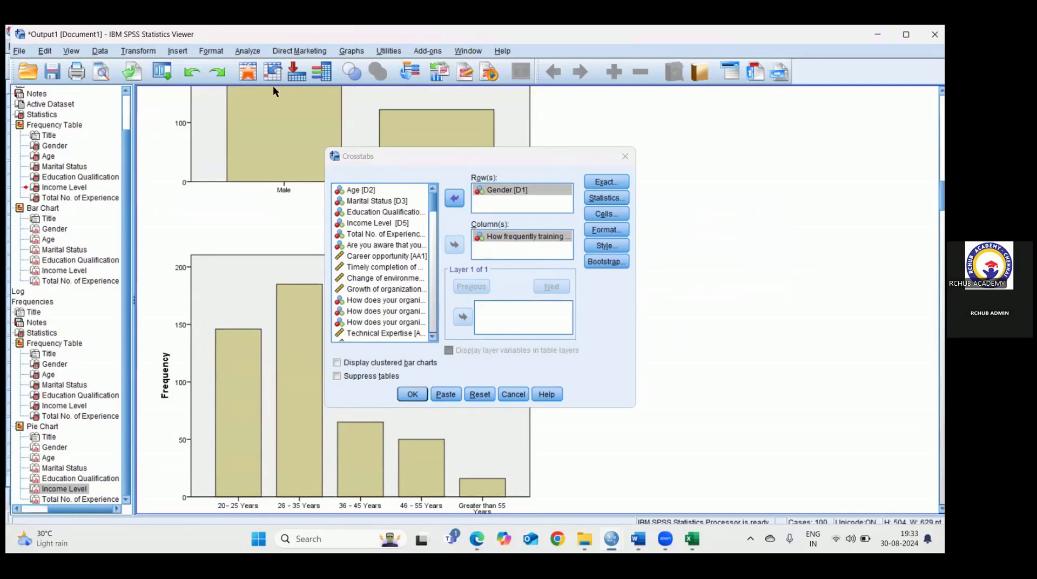
{"action": "left_click", "coordinate": [247, 50]}
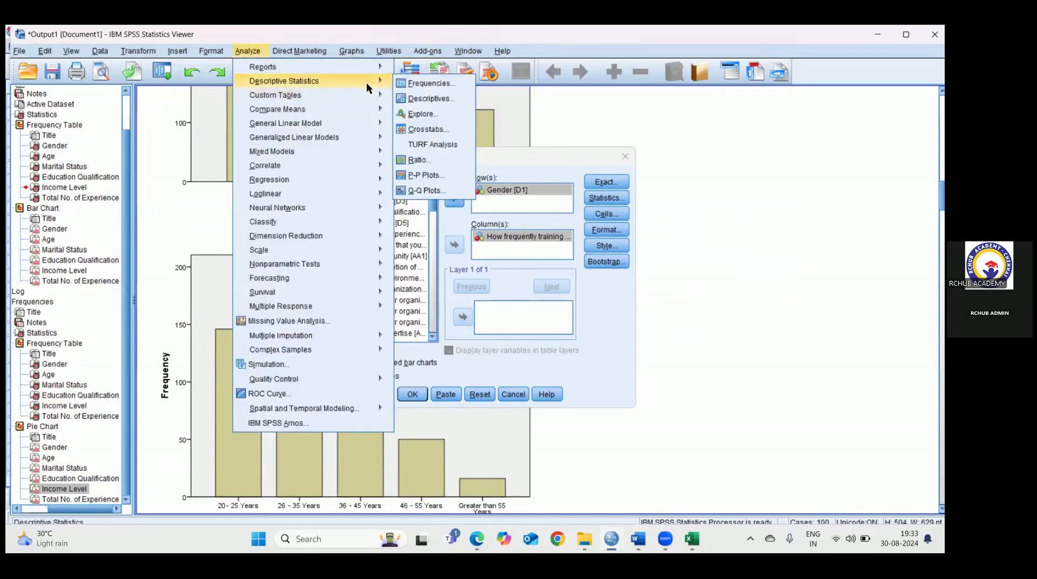
{"action": "mouse_move", "coordinate": [351, 85]}
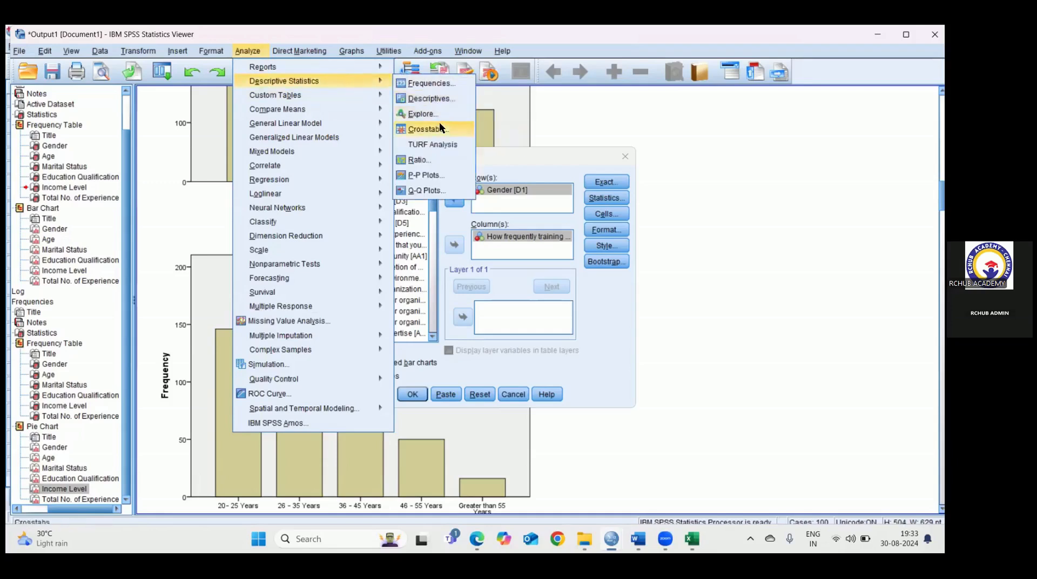
{"action": "left_click", "coordinate": [533, 157]}
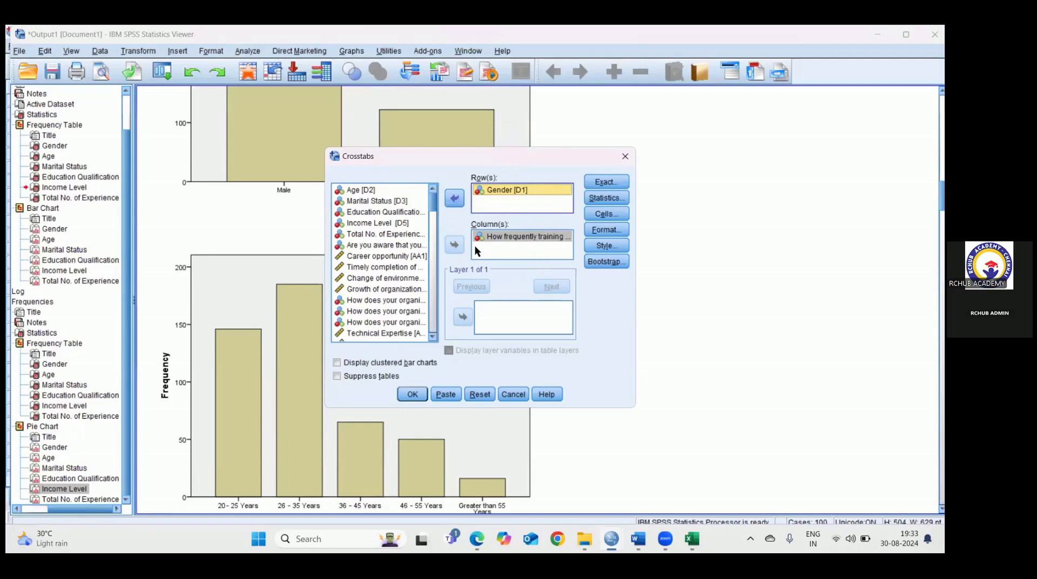
- Enable clustered bar charts for the crosstab, run it, and view the resulting table and chart
{"action": "left_click", "coordinate": [336, 362]}
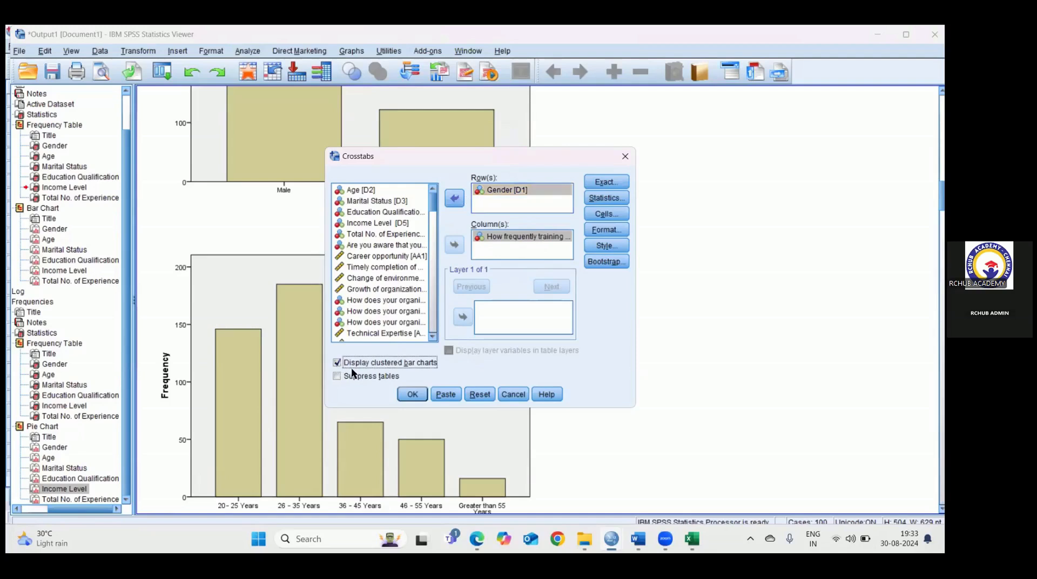
{"action": "left_click", "coordinate": [412, 393]}
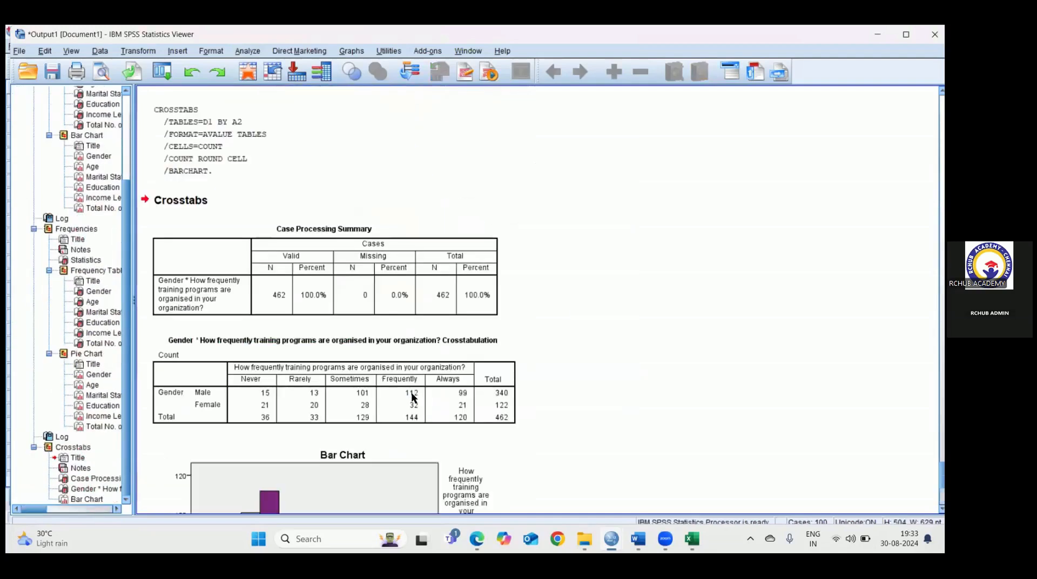
{"action": "scroll", "coordinate": [411, 396], "scroll_direction": "down", "scroll_amount": 5}
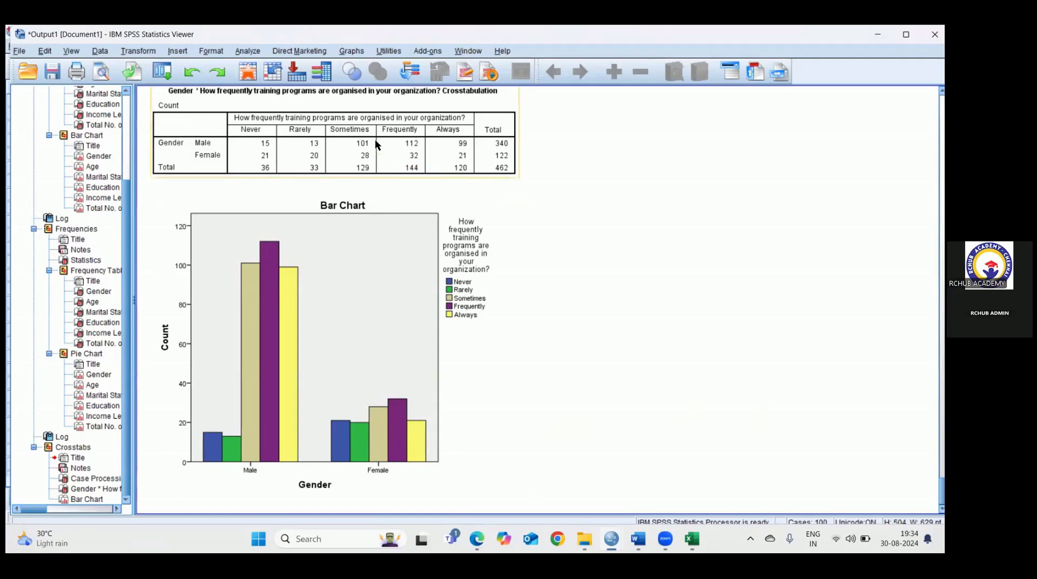
- Switch to the SPSS Source File - Analytical.sav dataset, widen the Label column to read the full variable labels, and show the case data
{"action": "mouse_move", "coordinate": [610, 537]}
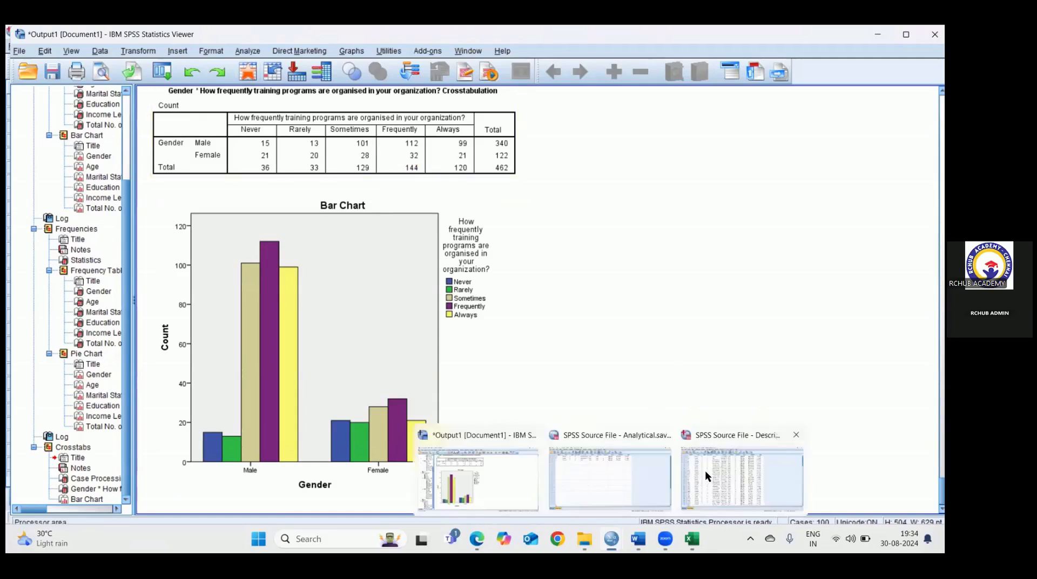
{"action": "left_click", "coordinate": [622, 474]}
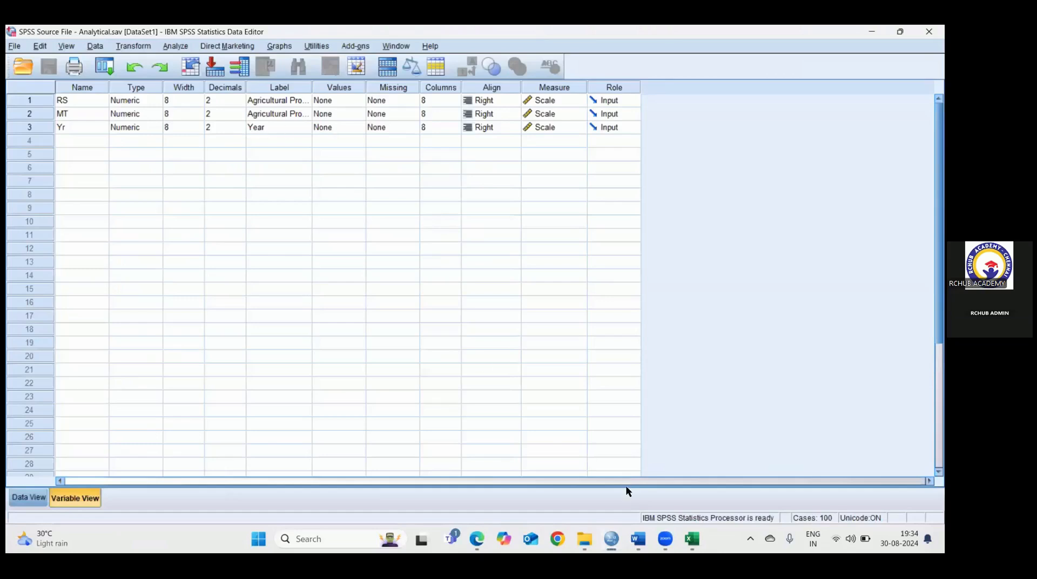
{"action": "left_click_drag", "start_coordinate": [312, 87], "coordinate": [438, 100]}
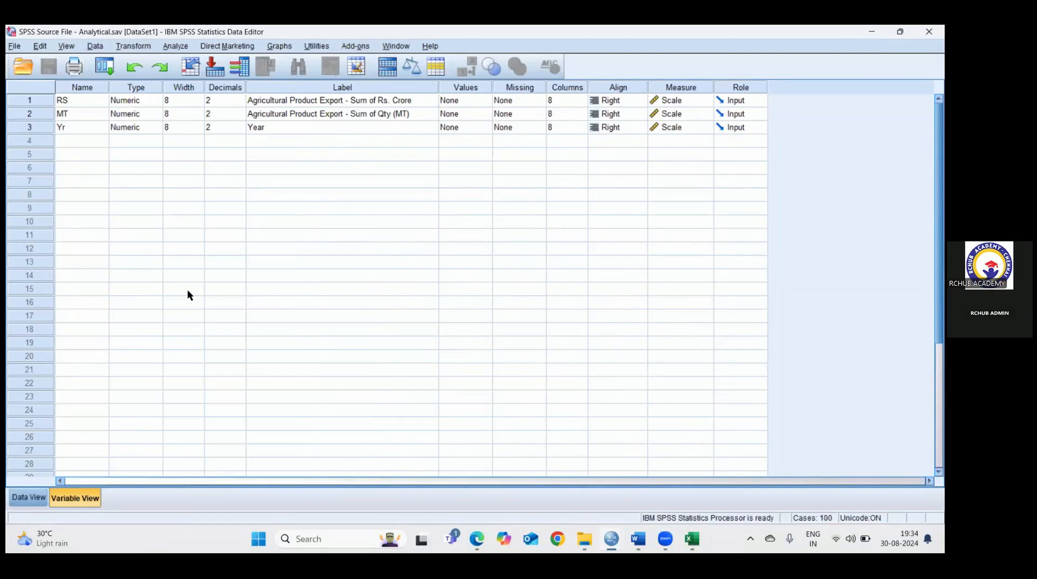
{"action": "left_click", "coordinate": [22, 495]}
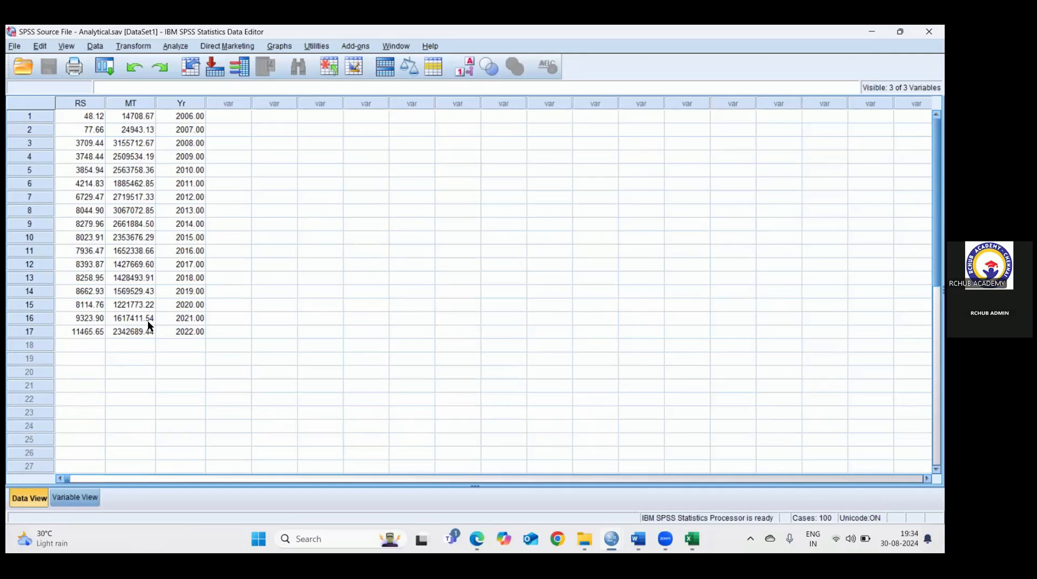
- Start a Frequencies analysis on the export dataset with Agricultural Product Export - Sum of Qty (MT) as the analysed variable
{"action": "left_click", "coordinate": [178, 46]}
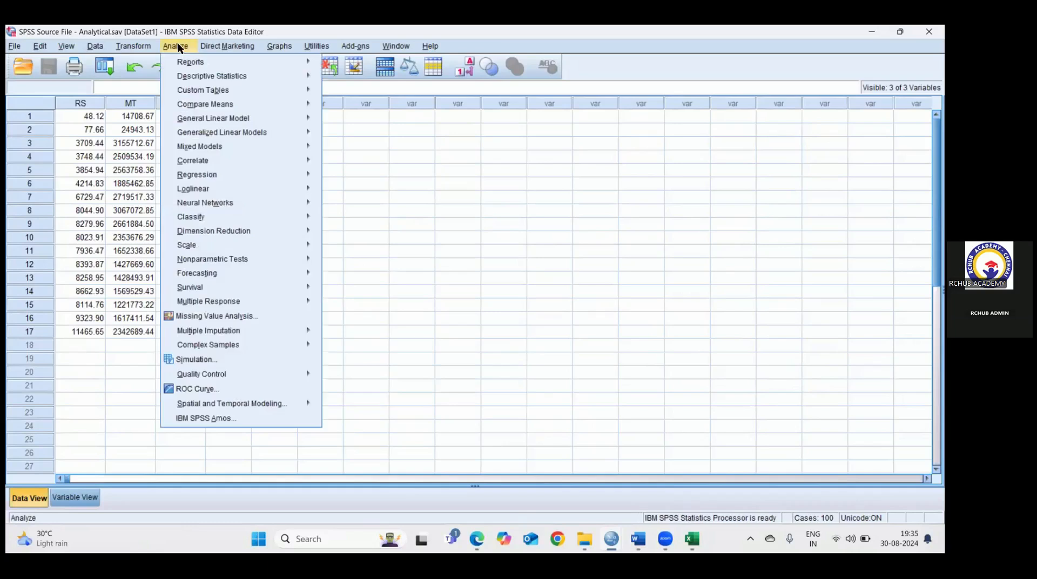
{"action": "mouse_move", "coordinate": [201, 73]}
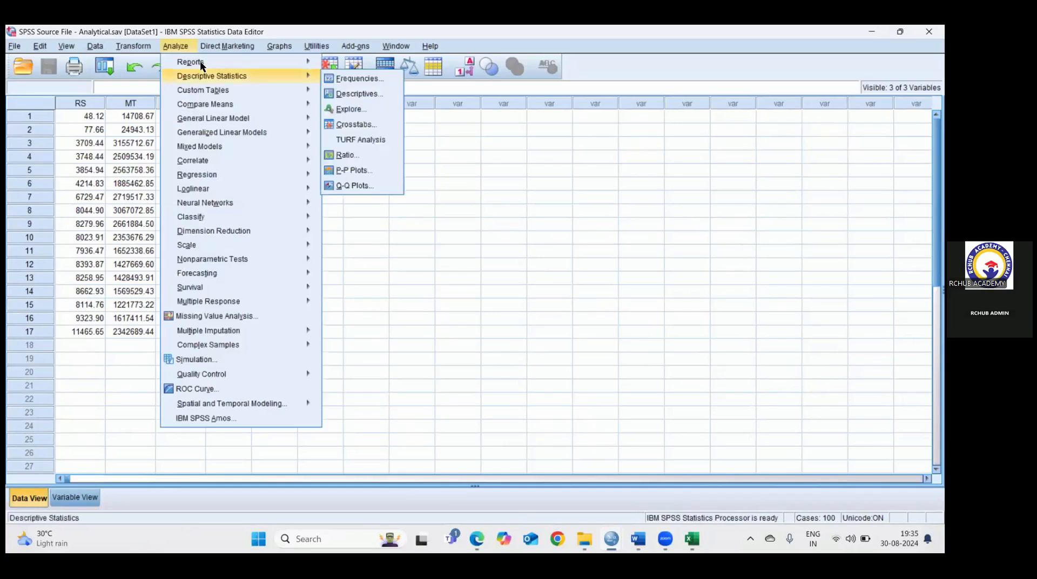
{"action": "left_click", "coordinate": [354, 80]}
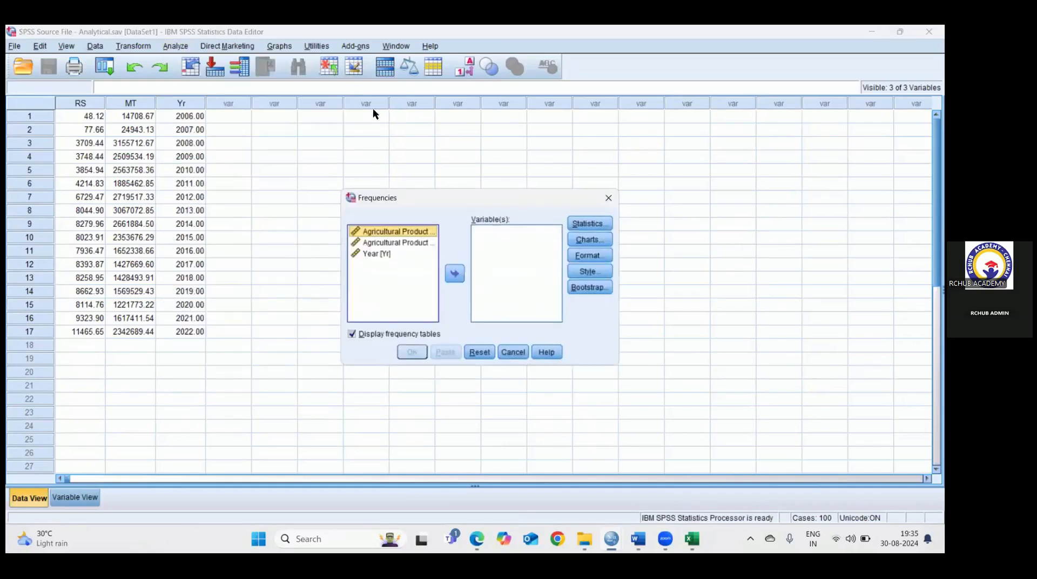
{"action": "left_click", "coordinate": [407, 244]}
{"action": "left_click", "coordinate": [456, 273]}
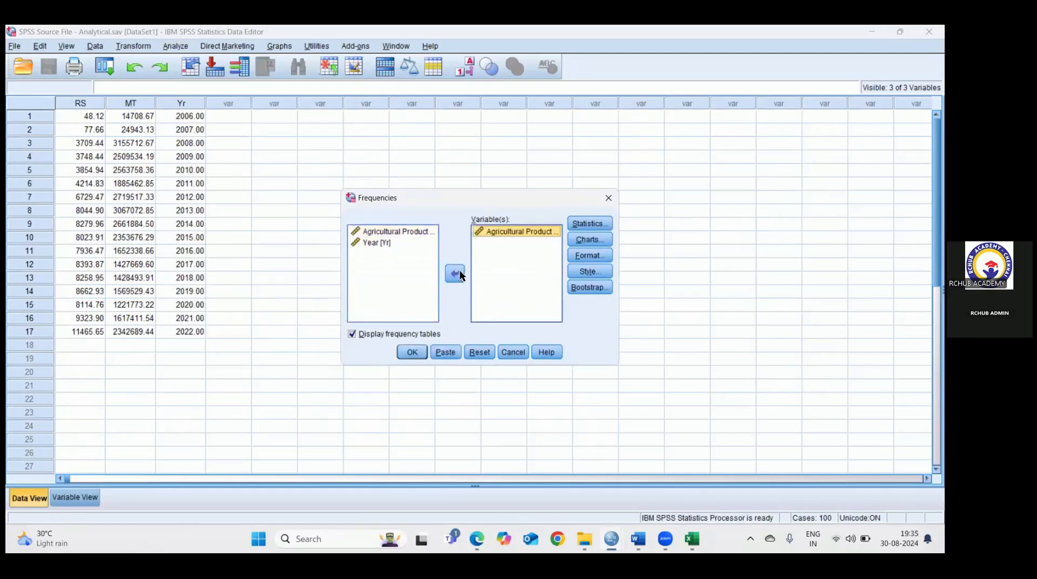
- Add a histogram with a normal curve to the frequency analysis and run it
{"action": "left_click", "coordinate": [585, 241]}
{"action": "left_click", "coordinate": [437, 278]}
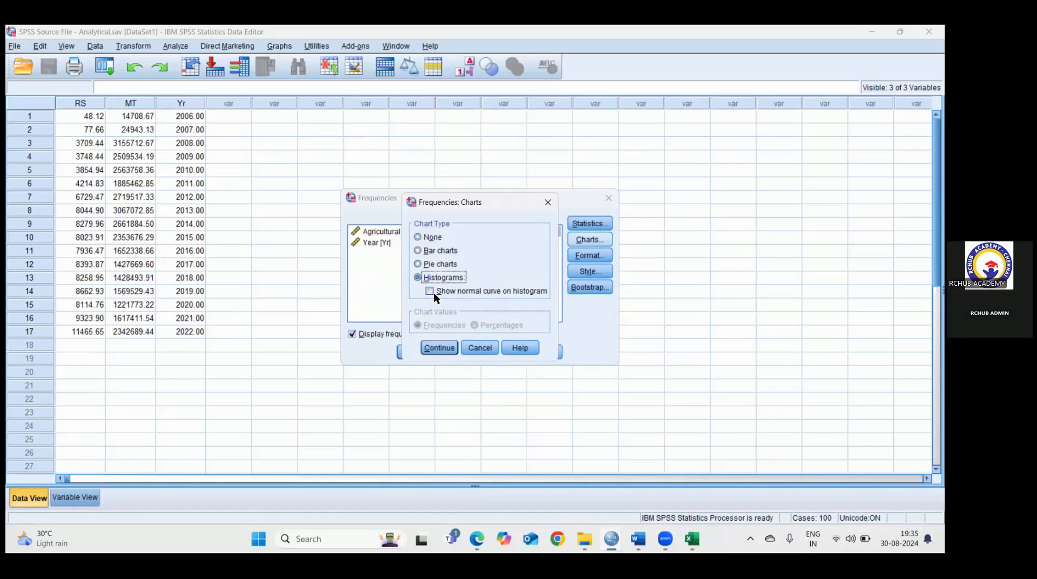
{"action": "left_click", "coordinate": [429, 292]}
{"action": "left_click", "coordinate": [438, 348]}
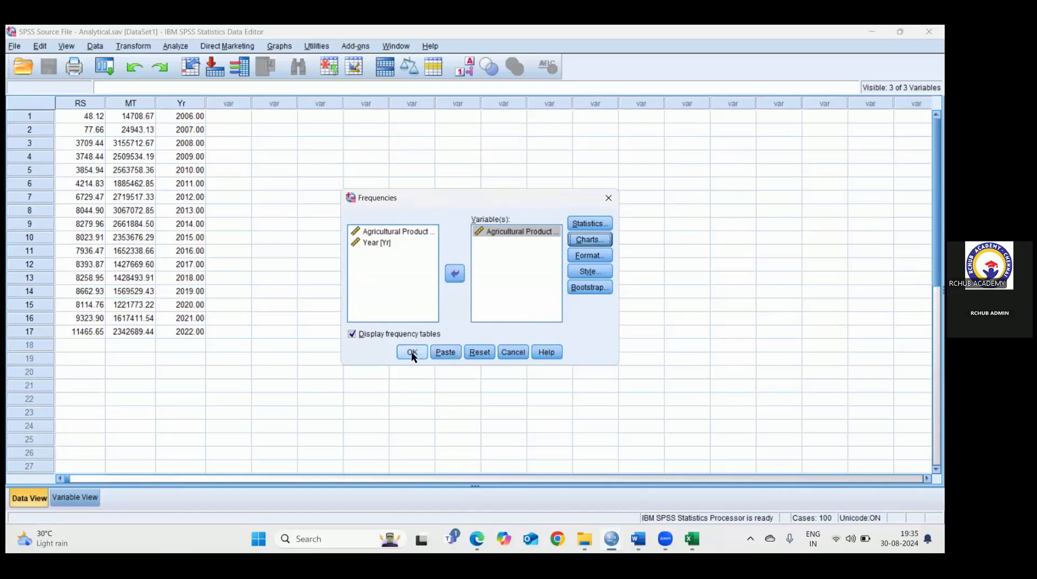
{"action": "left_click", "coordinate": [411, 353]}
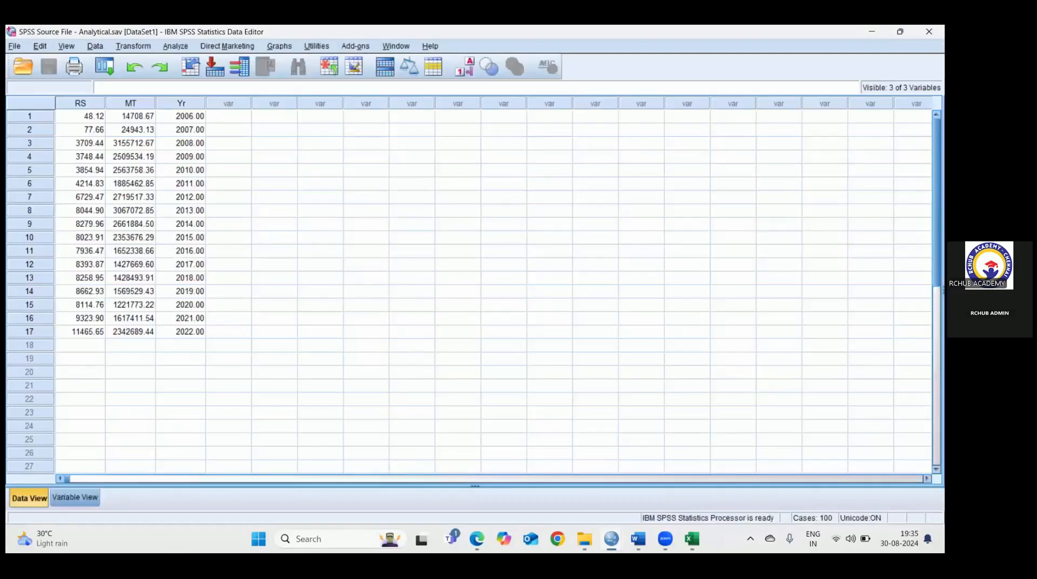
- Examine the export quantity frequency table and its histogram in the Output1 viewer
{"action": "mouse_move", "coordinate": [610, 537]}
{"action": "left_click", "coordinate": [474, 475]}
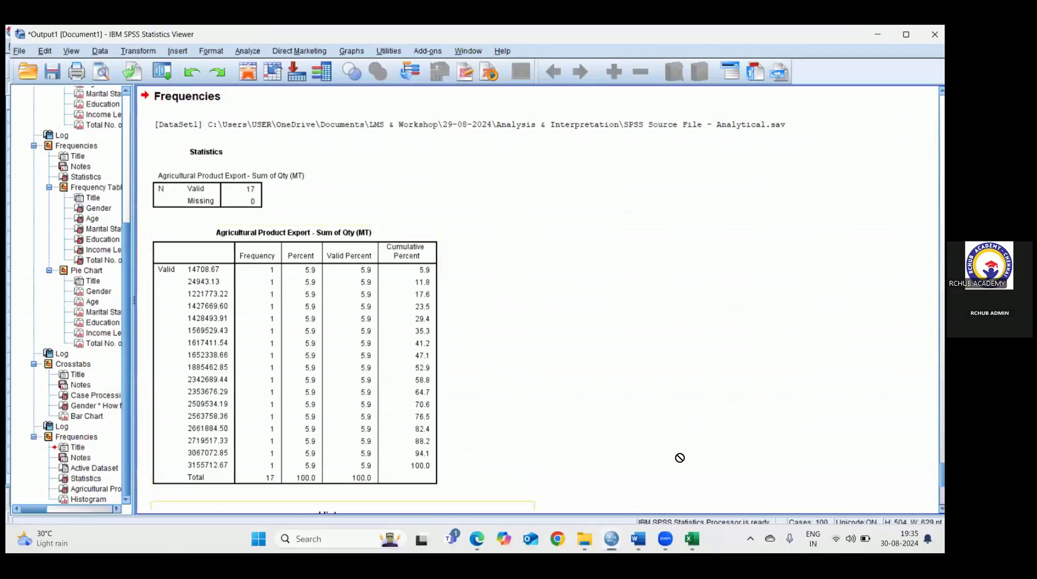
{"action": "scroll", "coordinate": [537, 299], "scroll_direction": "down", "scroll_amount": 5}
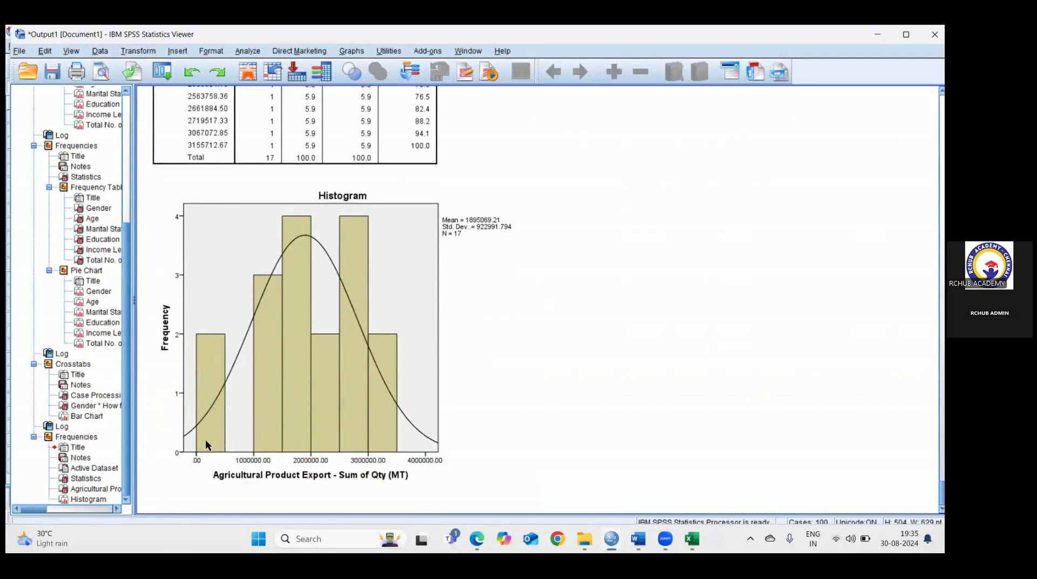
{"action": "left_click", "coordinate": [388, 348]}
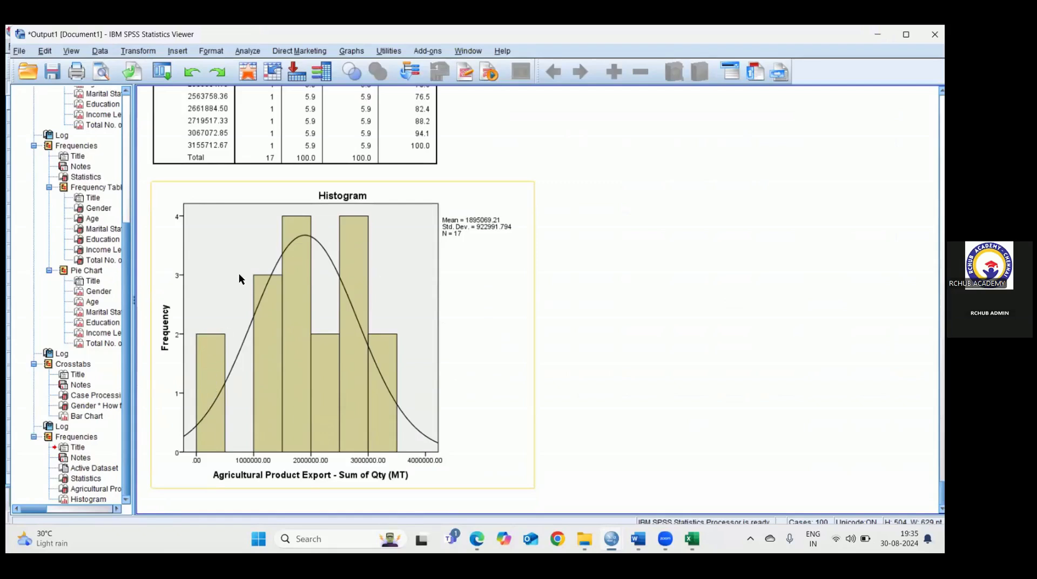
{"action": "left_click", "coordinate": [759, 416]}
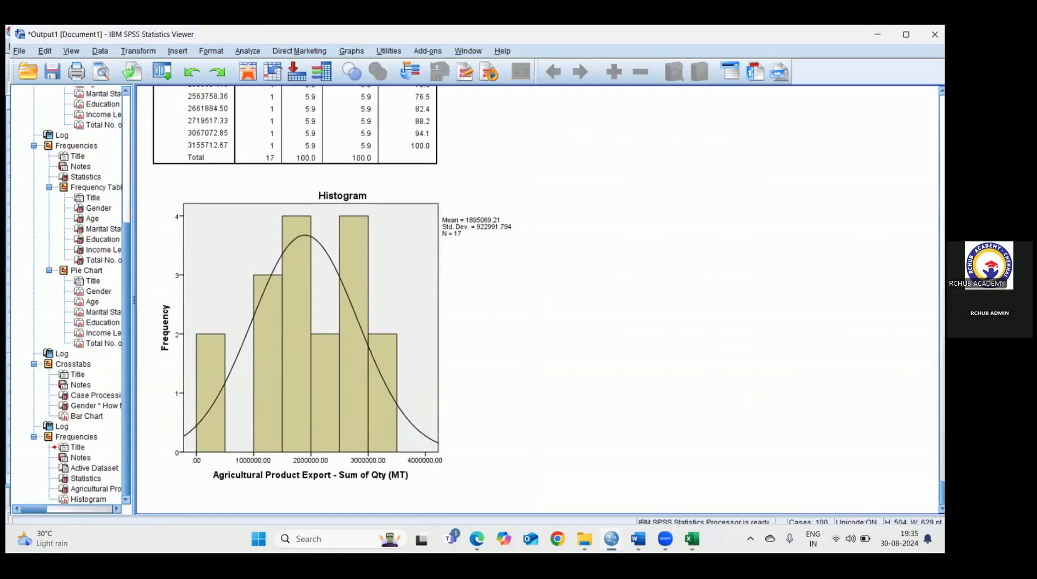
{"action": "scroll", "coordinate": [758, 417], "scroll_direction": "up", "scroll_amount": 5}
{"action": "scroll", "coordinate": [759, 417], "scroll_direction": "down", "scroll_amount": 5}
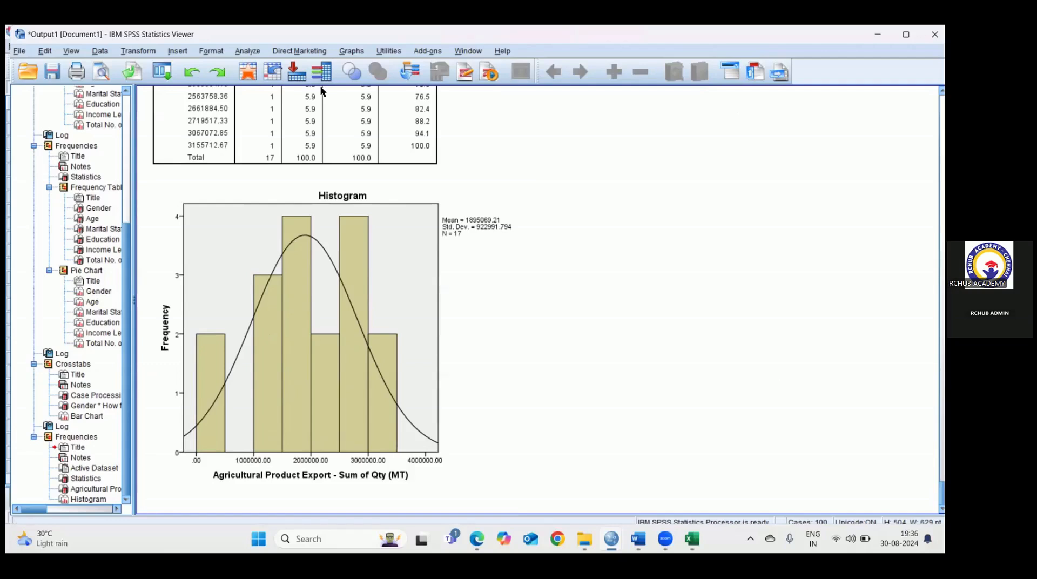
- Start defining a simple legacy boxplot that uses summaries for groups of cases
{"action": "key", "text": "alt+g"}
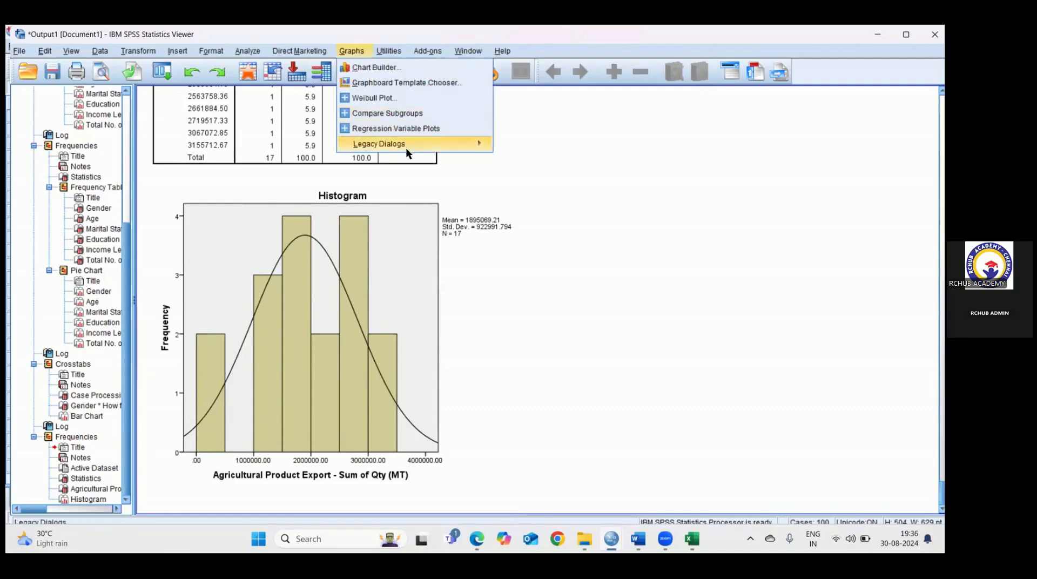
{"action": "mouse_move", "coordinate": [406, 145]}
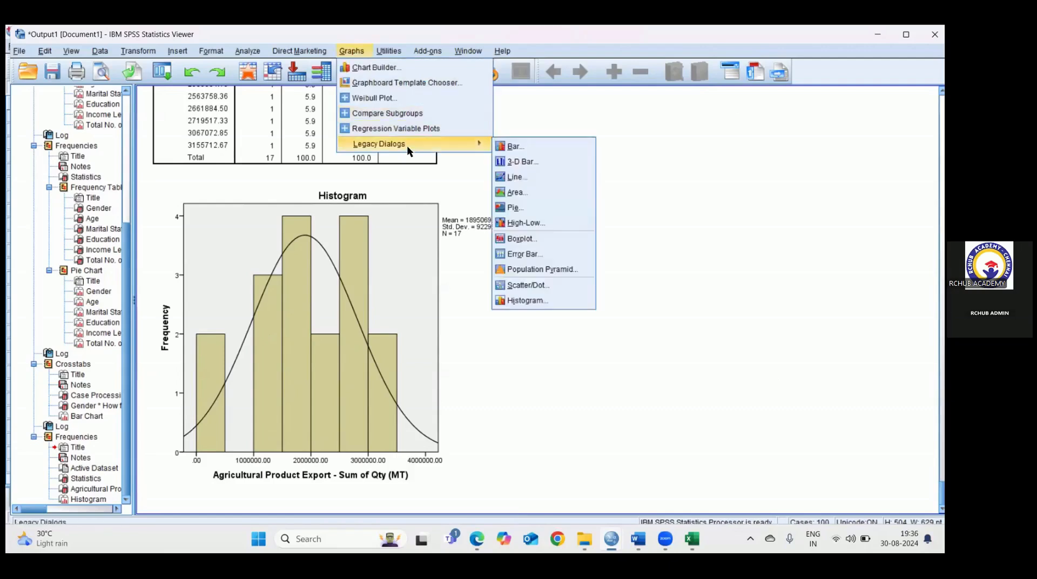
{"action": "left_click", "coordinate": [524, 242]}
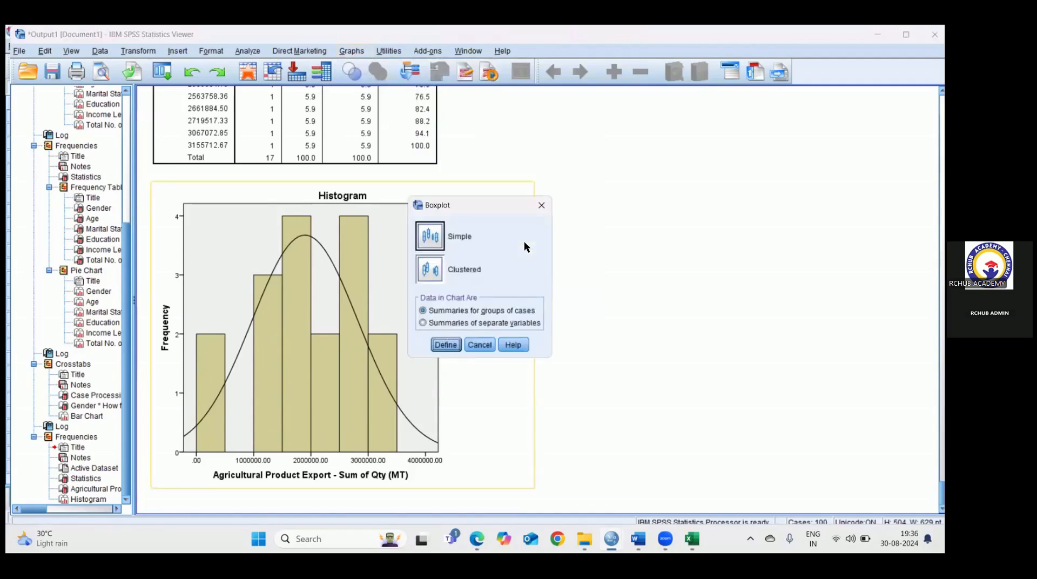
{"action": "left_click", "coordinate": [435, 237]}
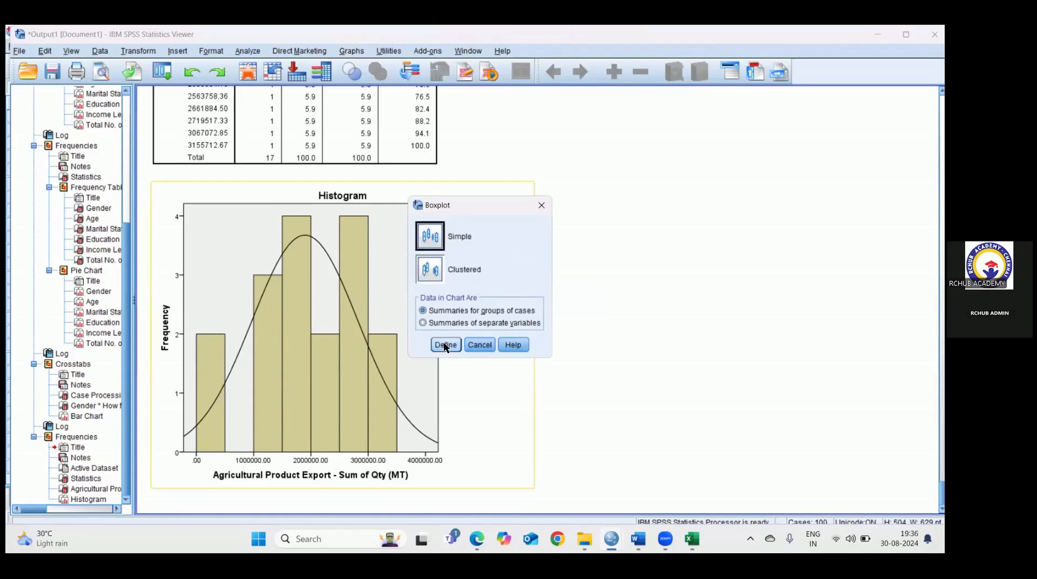
{"action": "left_click", "coordinate": [433, 323]}
{"action": "left_click", "coordinate": [433, 312]}
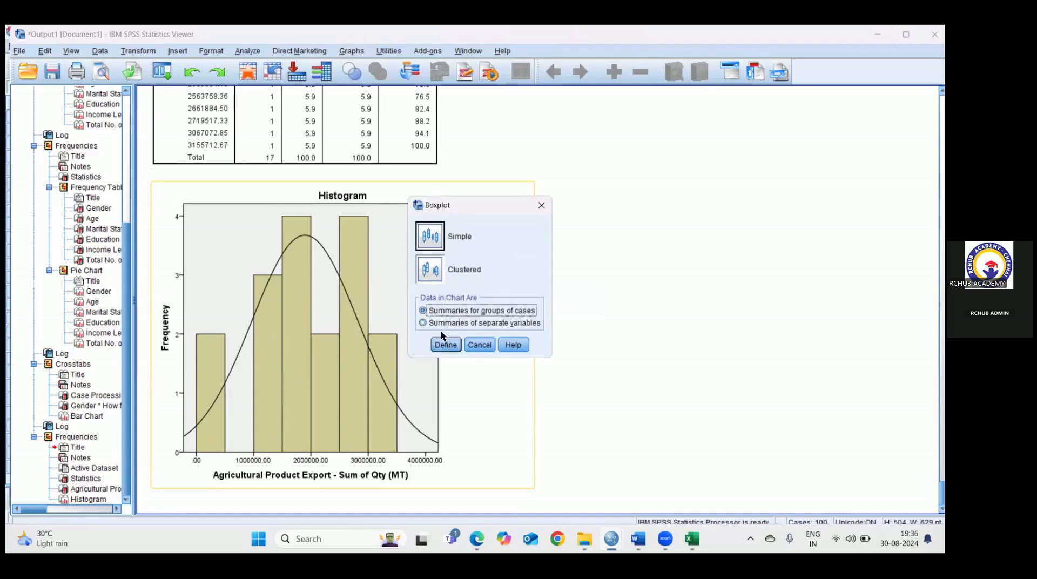
{"action": "left_click", "coordinate": [443, 343]}
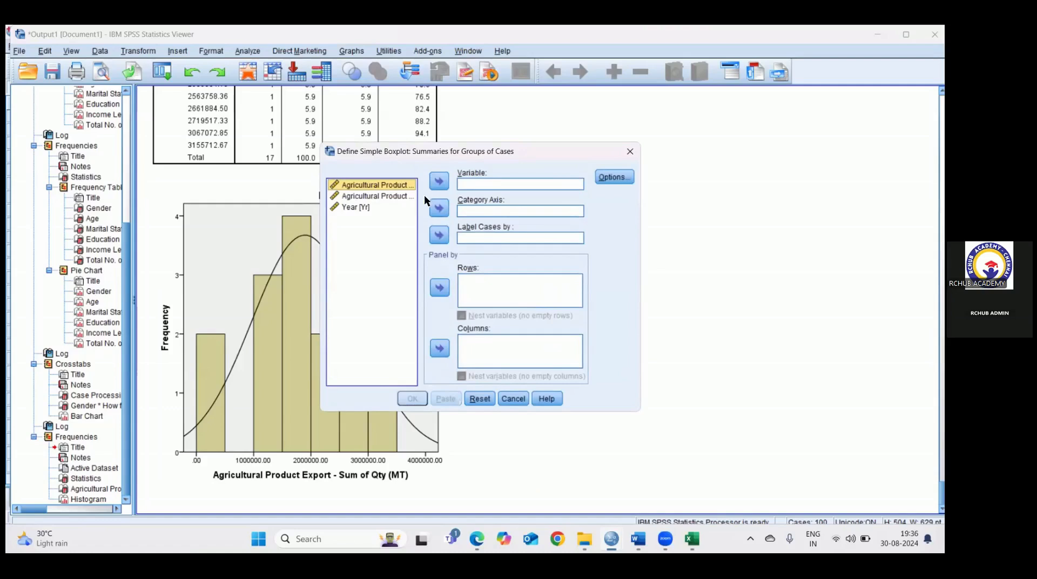
- Plot Agricultural Product Export - Sum of Qty (MT) with Year on the category axis, generate the boxplot, and review its output
{"action": "left_click", "coordinate": [386, 195]}
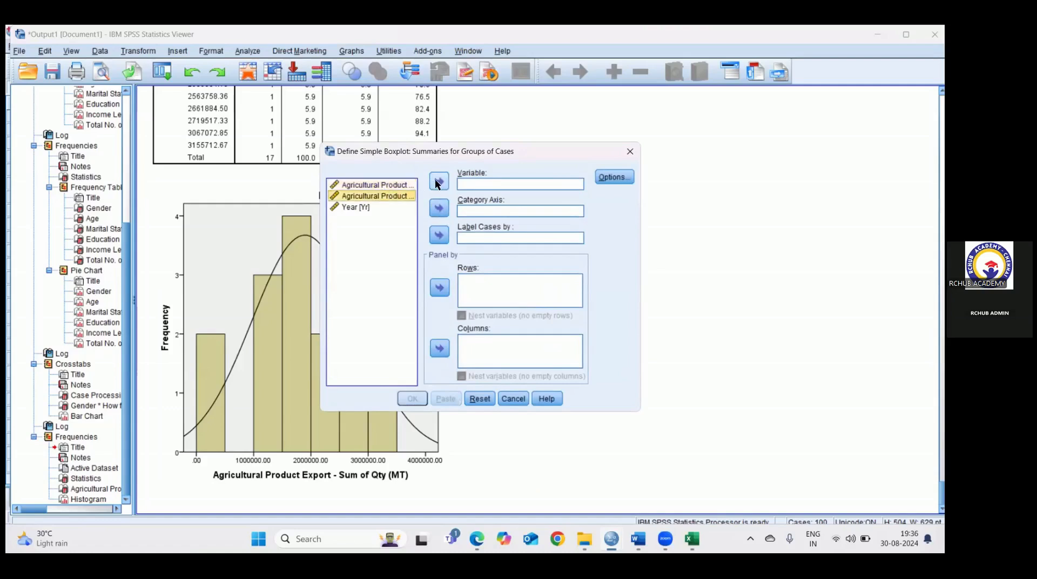
{"action": "left_click", "coordinate": [439, 181]}
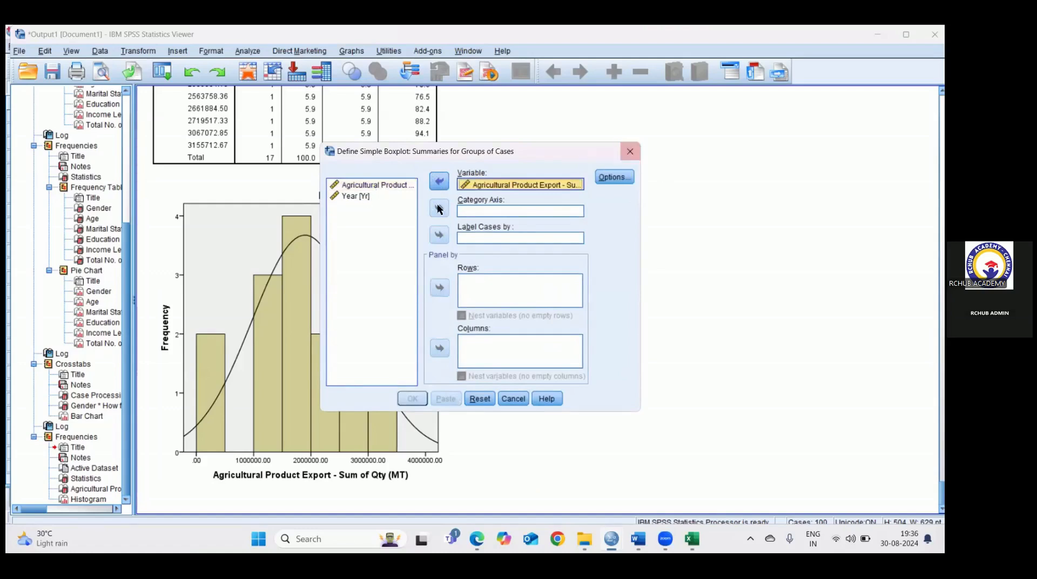
{"action": "left_click", "coordinate": [357, 195]}
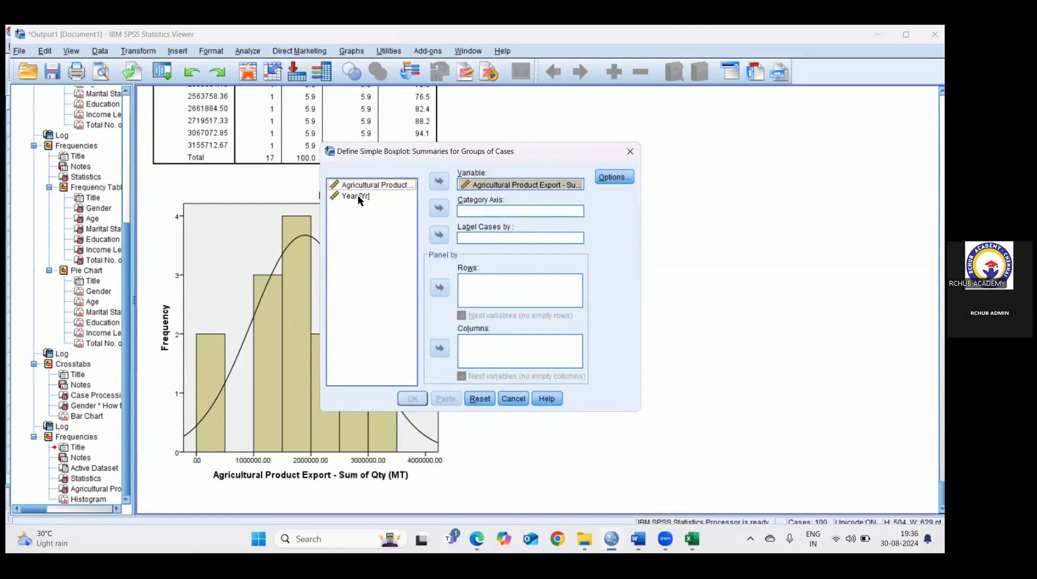
{"action": "left_click", "coordinate": [439, 208]}
{"action": "left_click", "coordinate": [412, 399]}
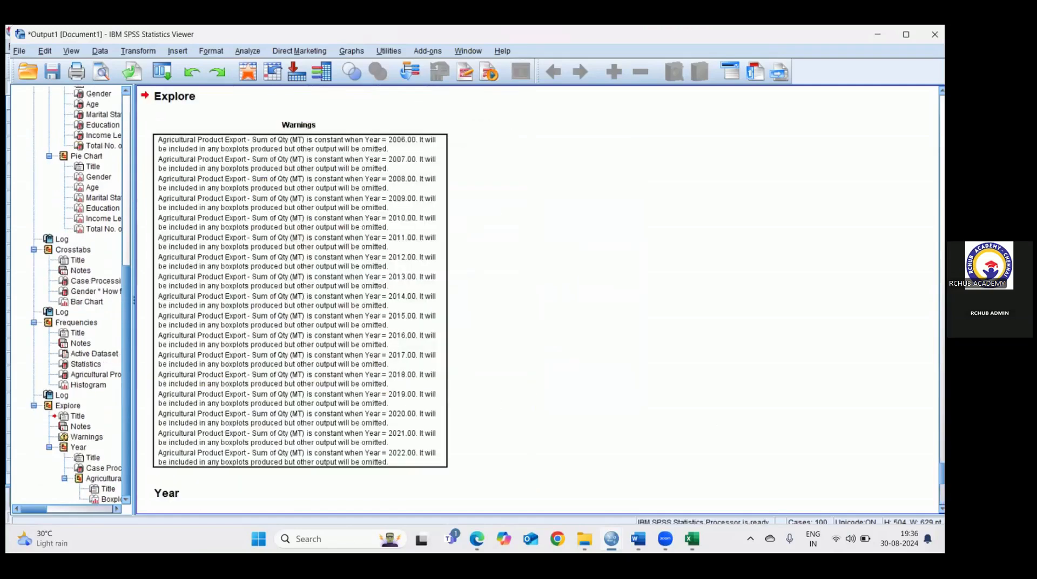
{"action": "scroll", "coordinate": [538, 300], "scroll_direction": "down", "scroll_amount": 10}
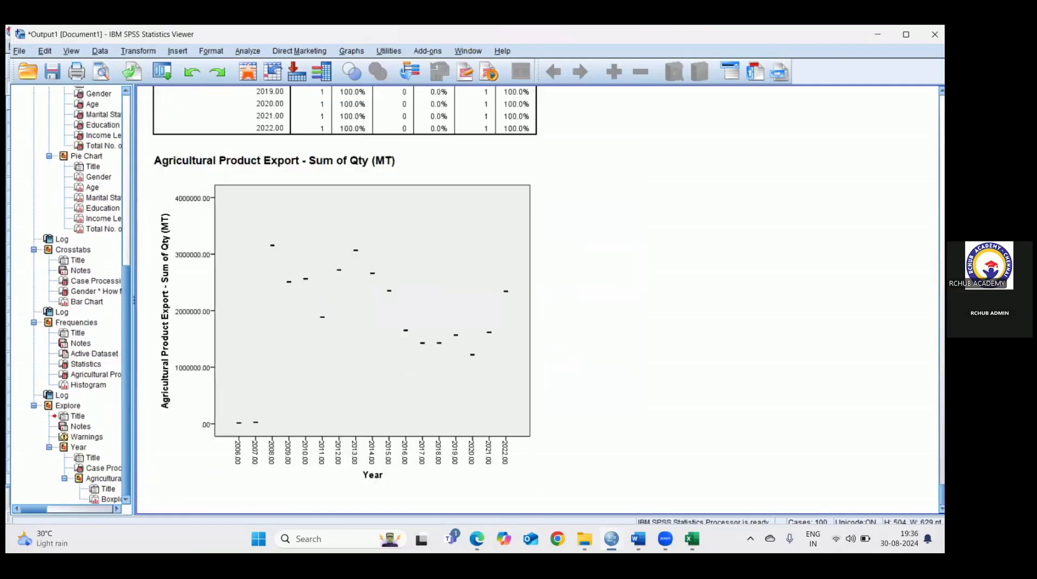
{"action": "left_click", "coordinate": [399, 276]}
{"action": "scroll", "coordinate": [537, 300], "scroll_direction": "up", "scroll_amount": 15}
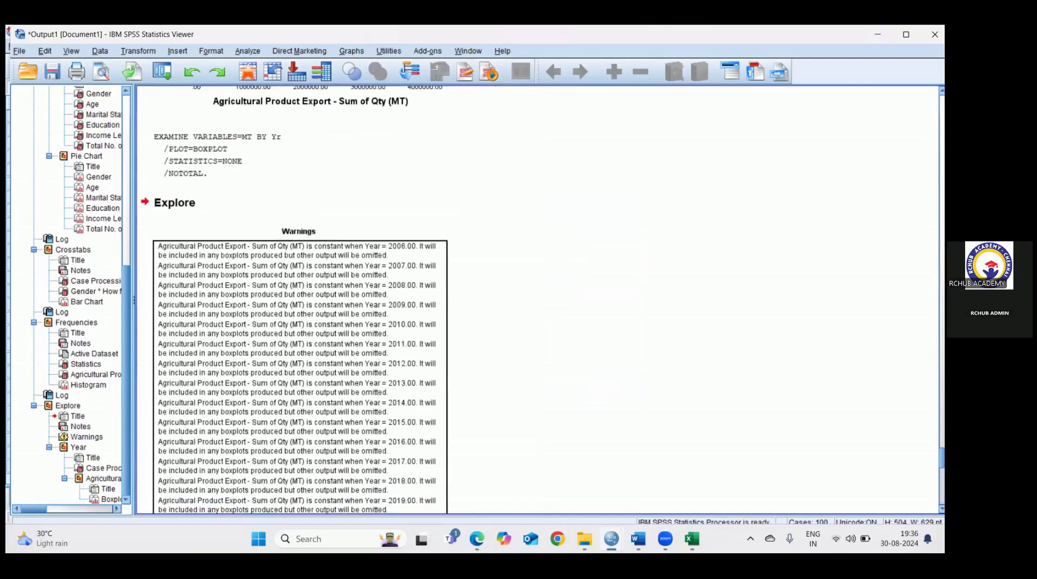
- Open the Chart Builder and place a Simple Bar chart in the preview canvas
{"action": "left_click", "coordinate": [352, 52]}
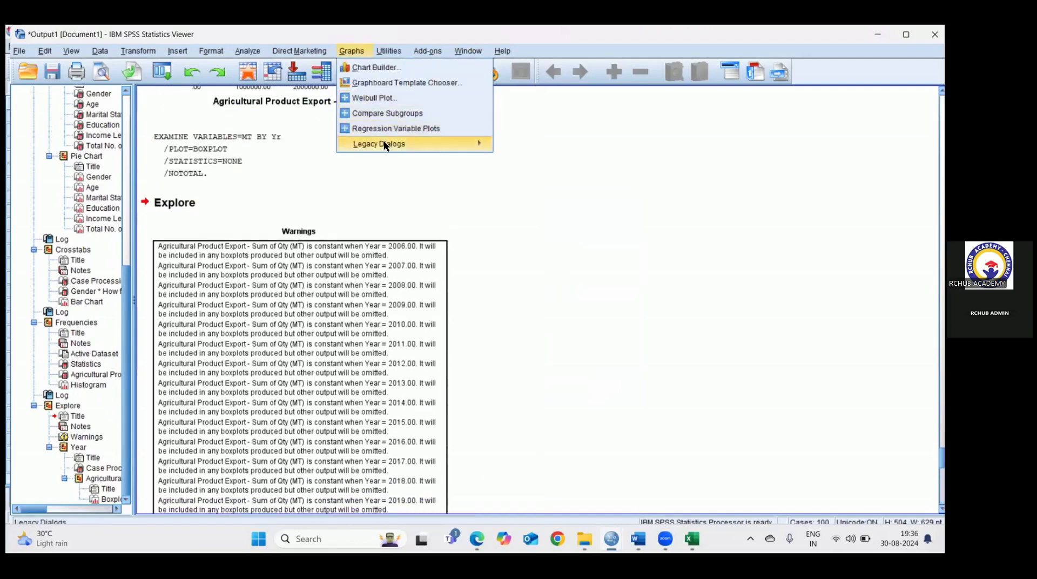
{"action": "left_click", "coordinate": [360, 82]}
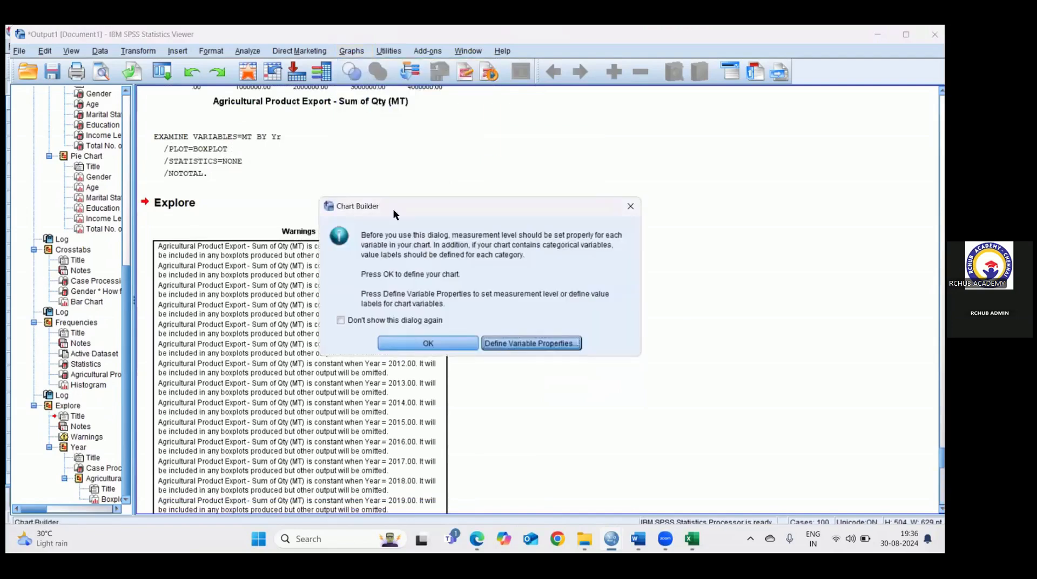
{"action": "left_click", "coordinate": [431, 344]}
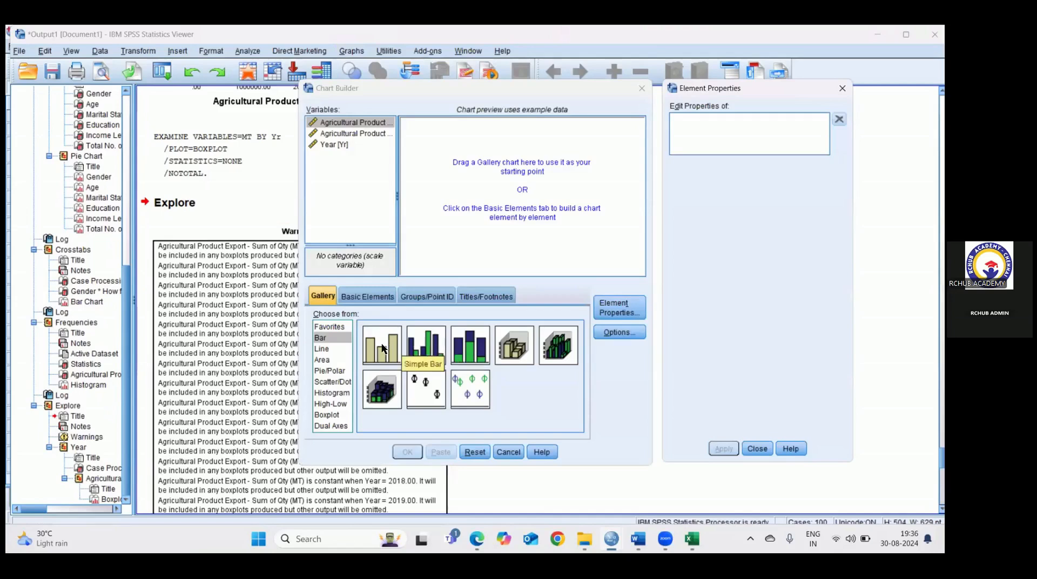
{"action": "left_click", "coordinate": [381, 345]}
{"action": "left_click_drag", "start_coordinate": [382, 342], "coordinate": [509, 209]}
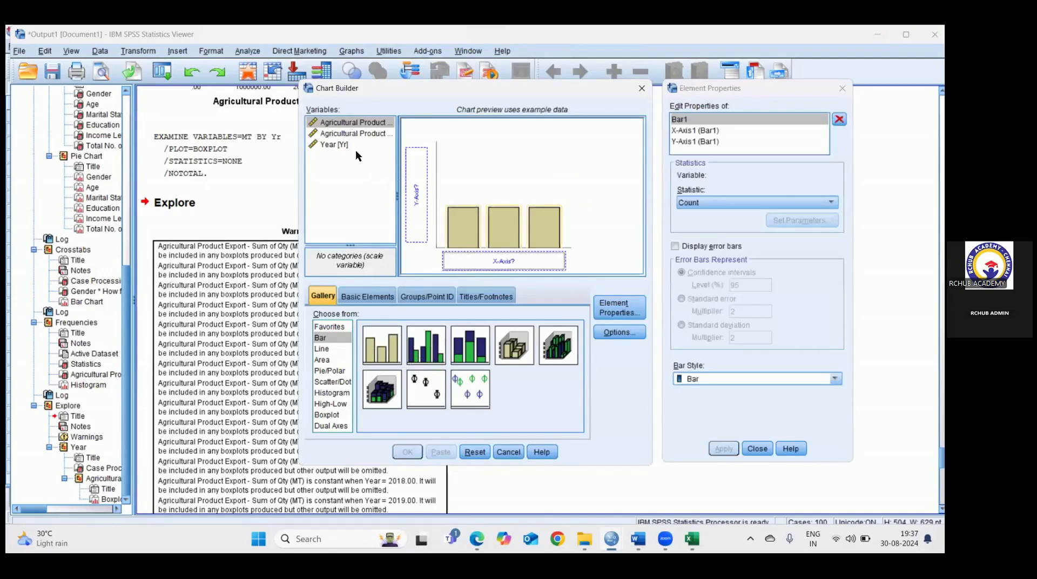
- Assign Year to the X-axis and Agricultural Product Export - Sum of Rs. Crore to the Y-axis, then generate and view the bar chart
{"action": "left_click_drag", "start_coordinate": [335, 143], "coordinate": [486, 263]}
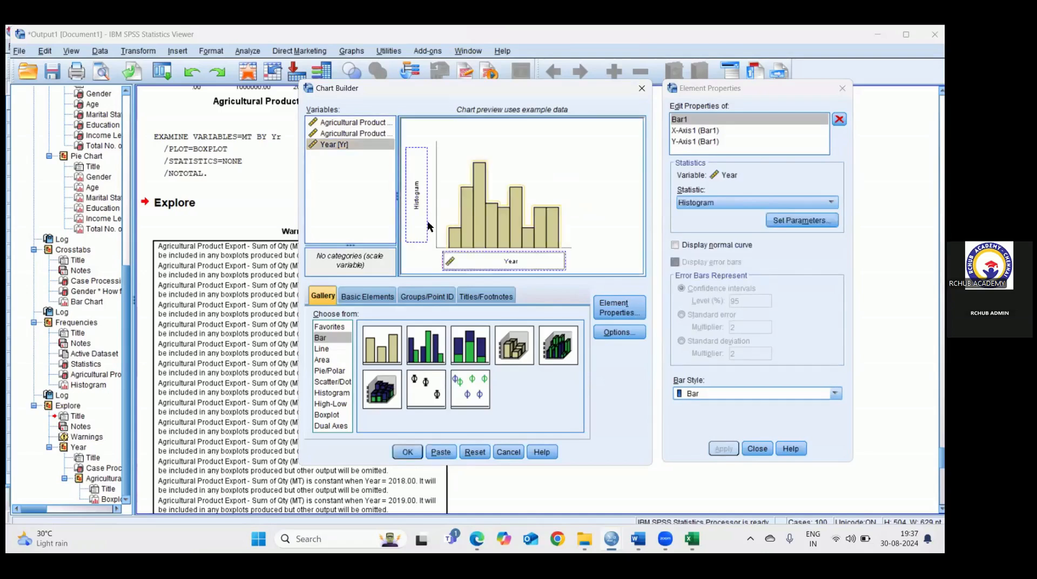
{"action": "left_click", "coordinate": [351, 133]}
{"action": "left_click_drag", "start_coordinate": [348, 123], "coordinate": [416, 184]}
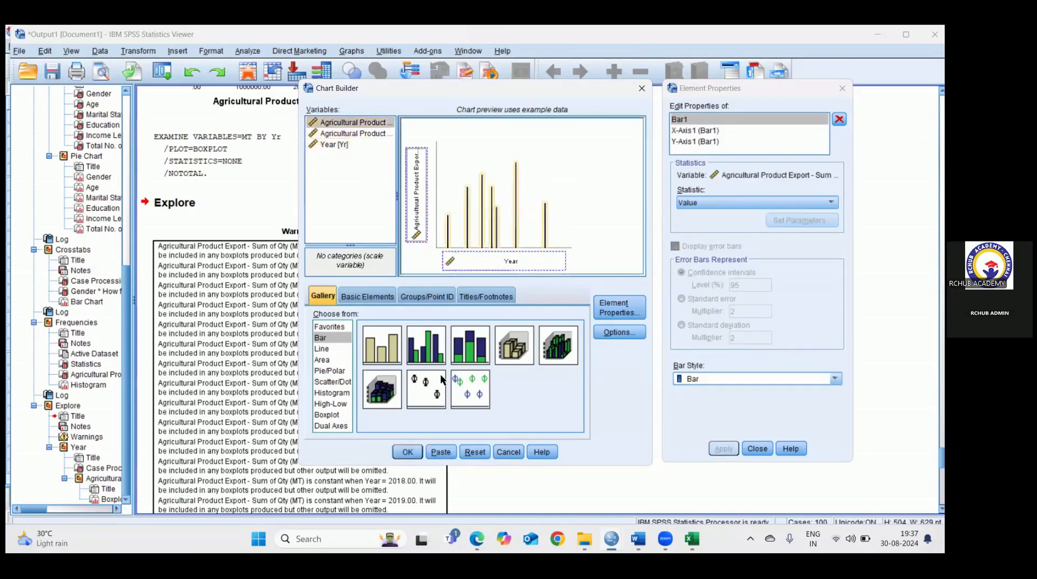
{"action": "left_click", "coordinate": [407, 452]}
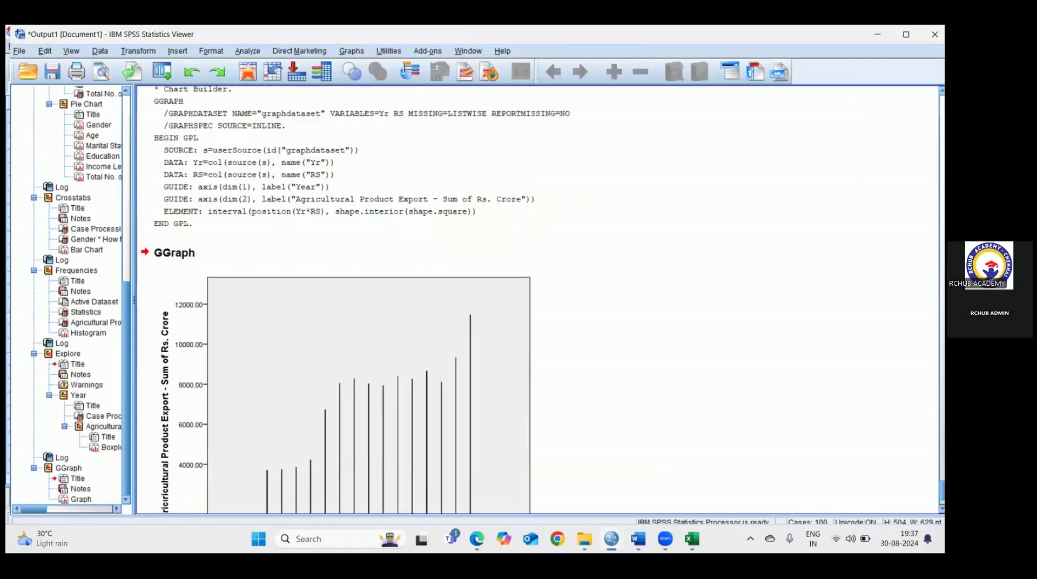
{"action": "left_click", "coordinate": [526, 336]}
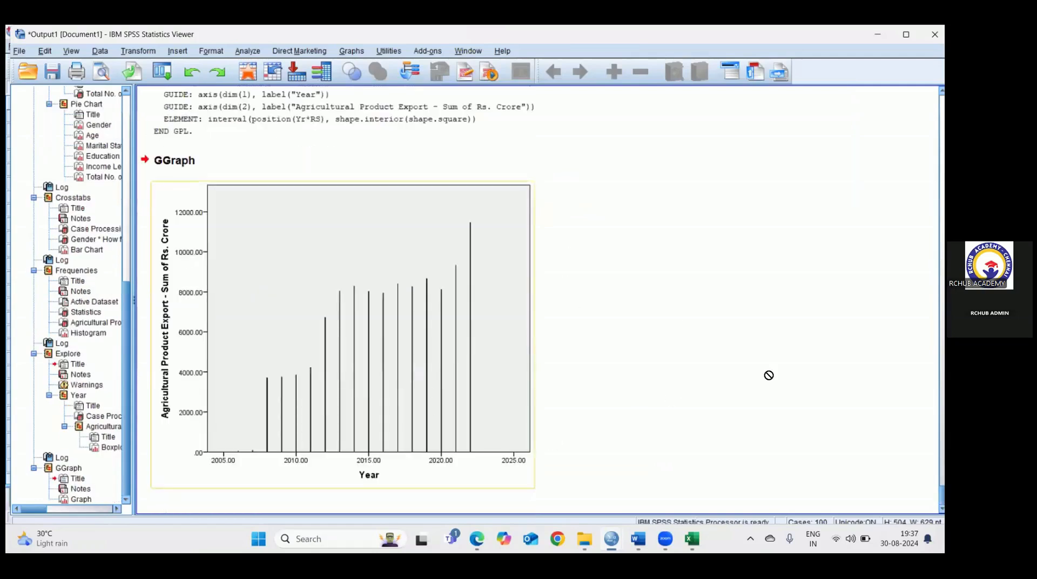
- Review the Frequencies tables at the start of the output and inspect the chart options of the Frequencies analysis, leaving them unchanged
{"action": "left_click_drag", "start_coordinate": [942, 495], "coordinate": [942, 103]}
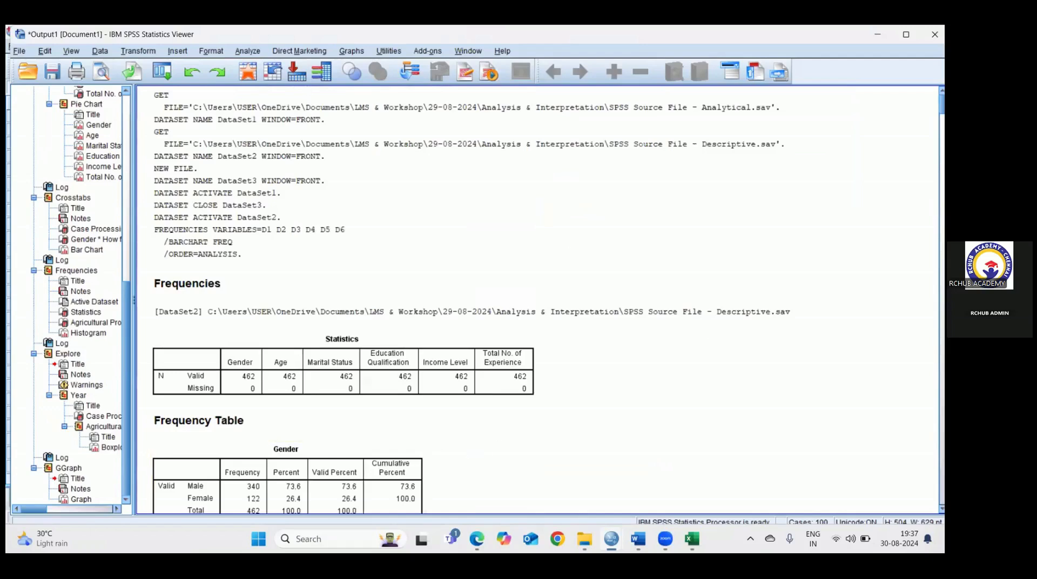
{"action": "scroll", "coordinate": [537, 300], "scroll_direction": "down", "scroll_amount": 3}
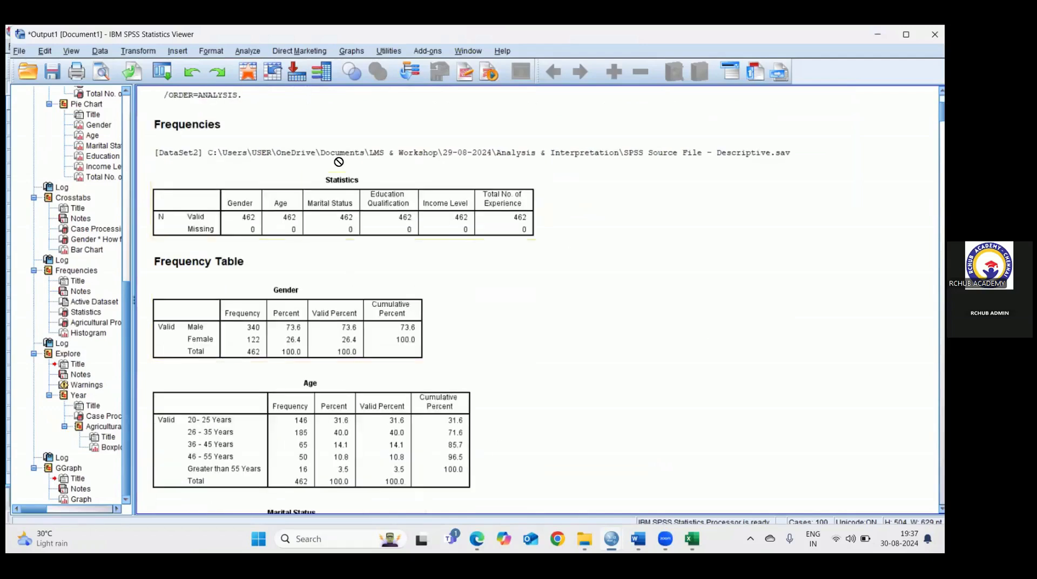
{"action": "left_click", "coordinate": [247, 52]}
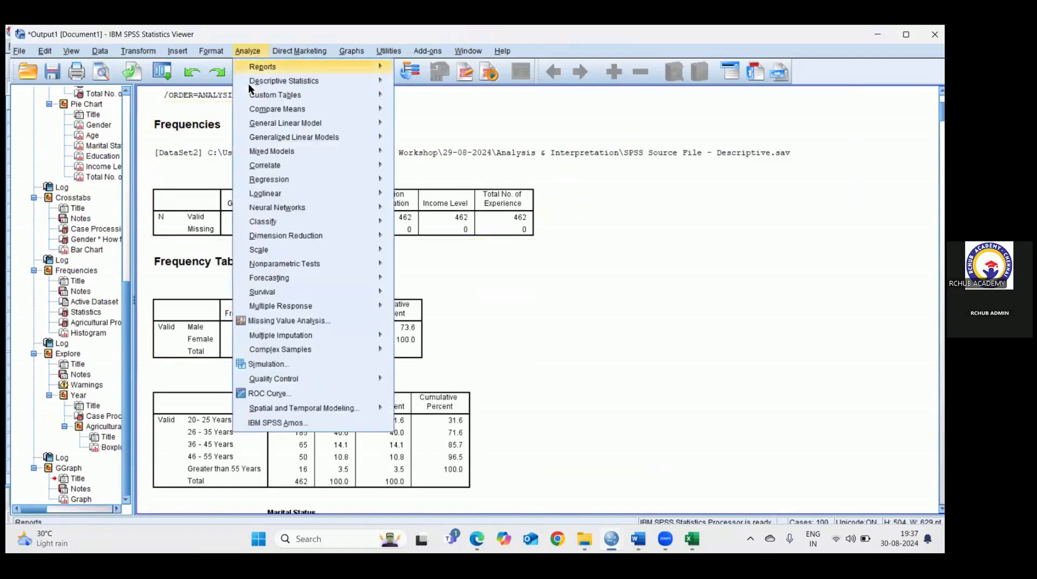
{"action": "mouse_move", "coordinate": [249, 84]}
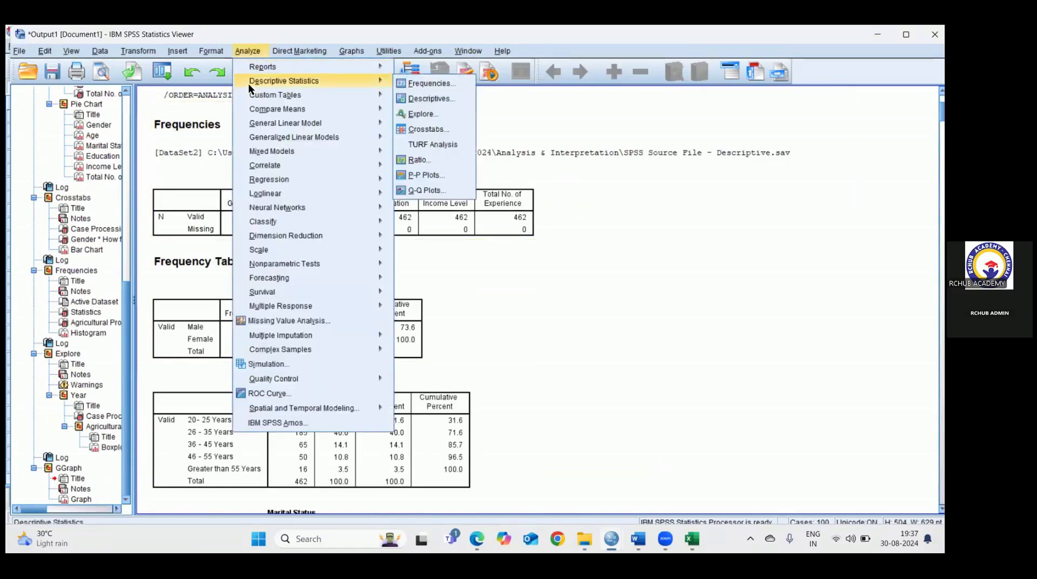
{"action": "left_click", "coordinate": [432, 84]}
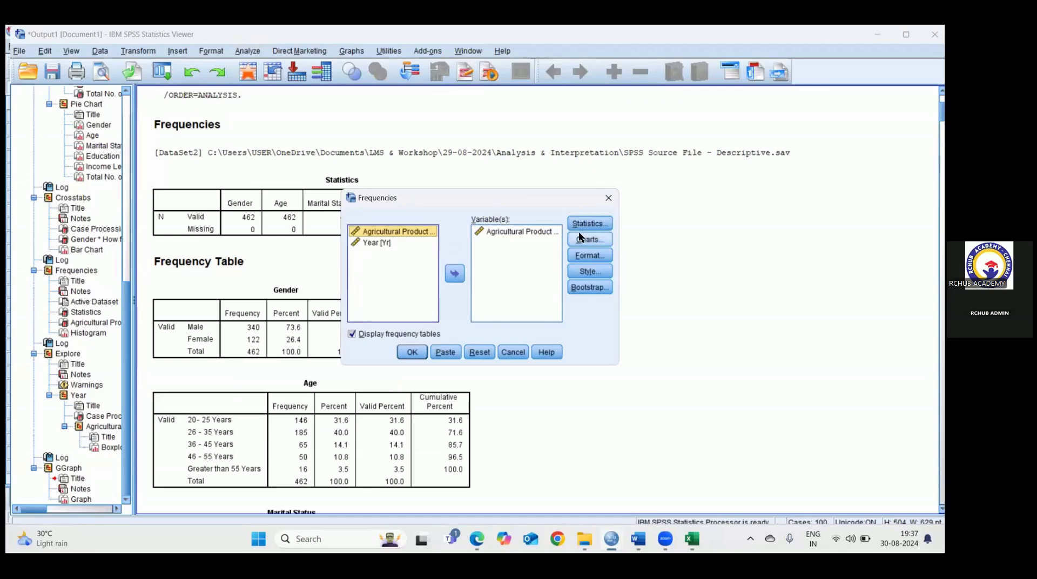
{"action": "left_click", "coordinate": [599, 239]}
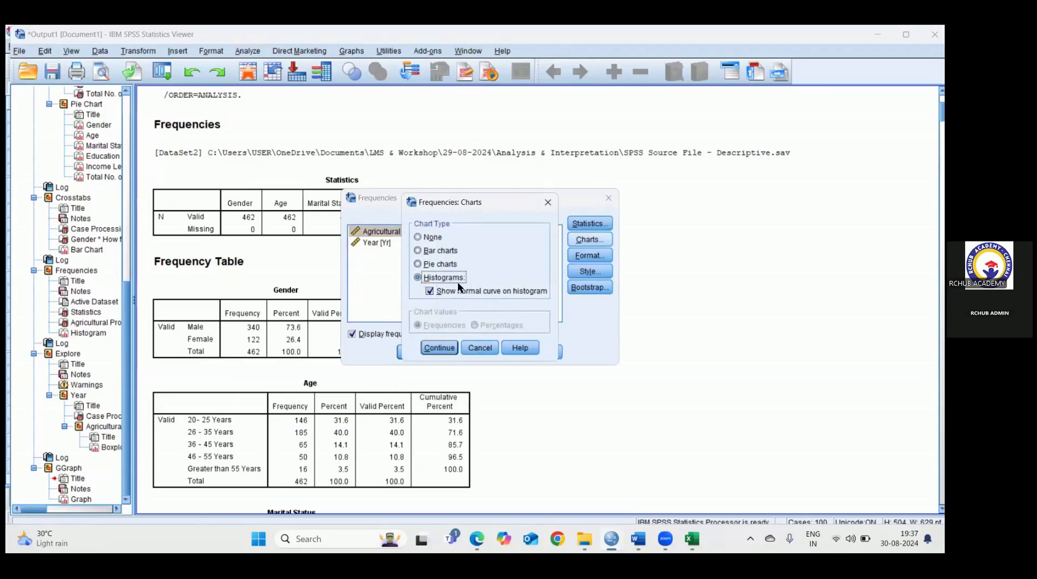
{"action": "left_click", "coordinate": [548, 202]}
{"action": "left_click", "coordinate": [606, 198]}
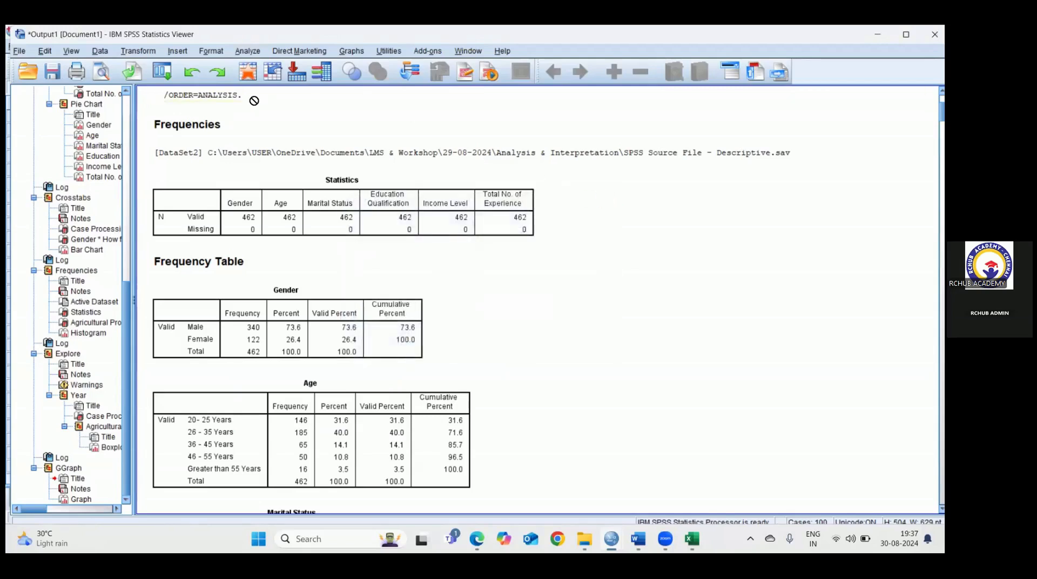
- Open the Chart Builder and place a Simple Line chart in the preview canvas
{"action": "left_click", "coordinate": [352, 50]}
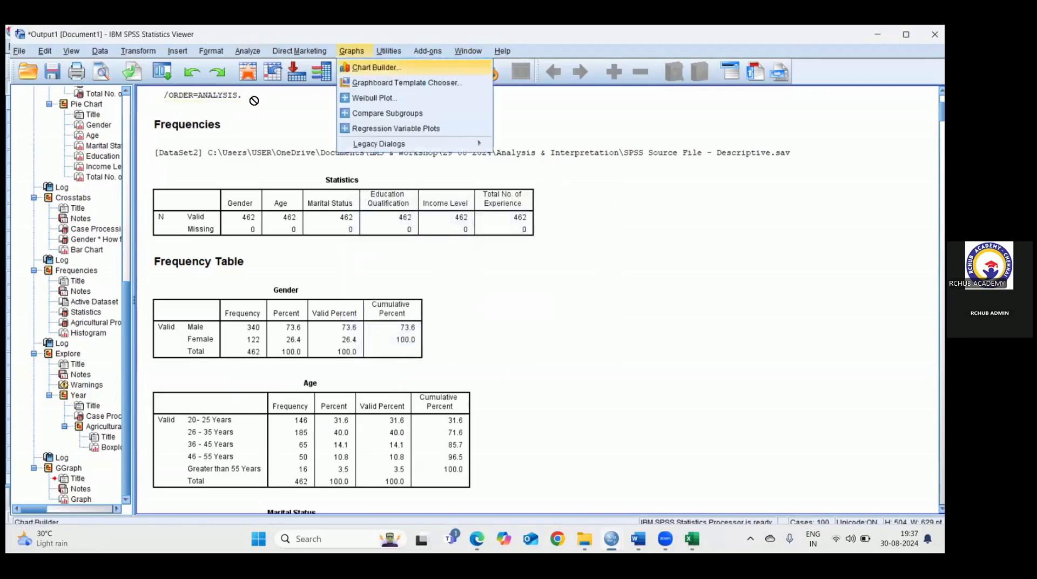
{"action": "left_click", "coordinate": [376, 67]}
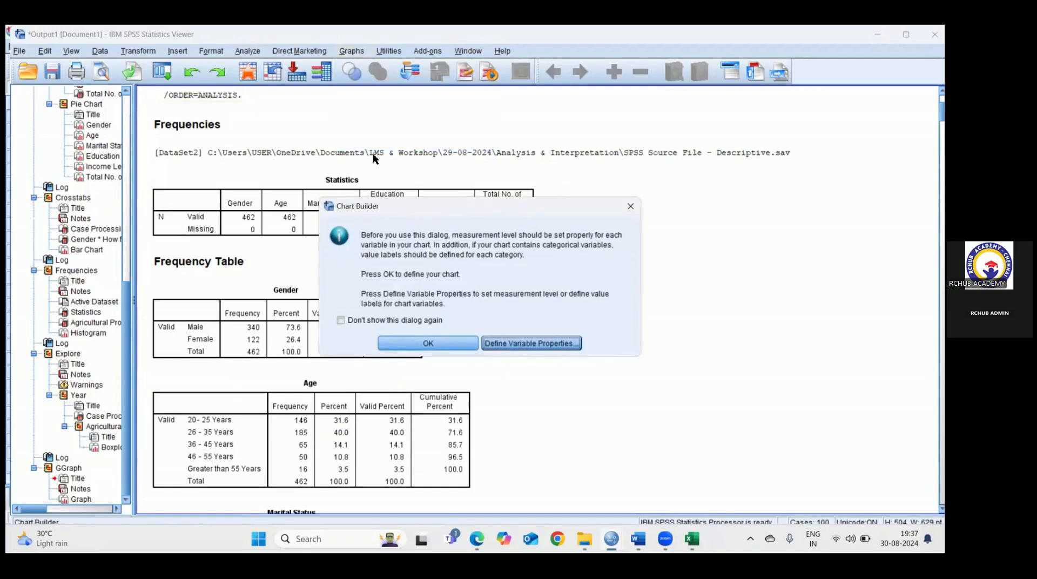
{"action": "left_click", "coordinate": [429, 344]}
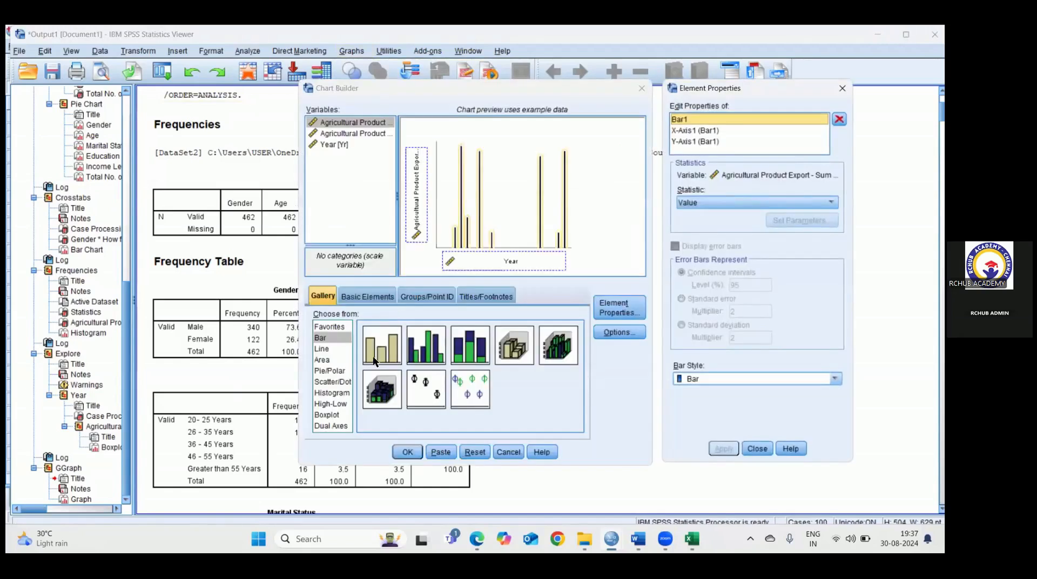
{"action": "left_click", "coordinate": [319, 350]}
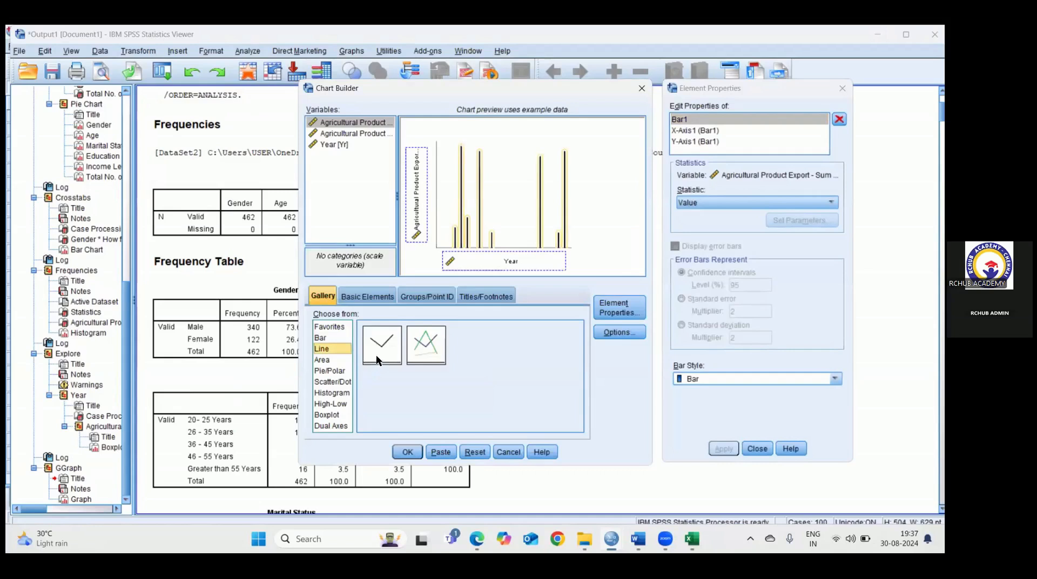
{"action": "left_click_drag", "start_coordinate": [376, 356], "coordinate": [497, 216]}
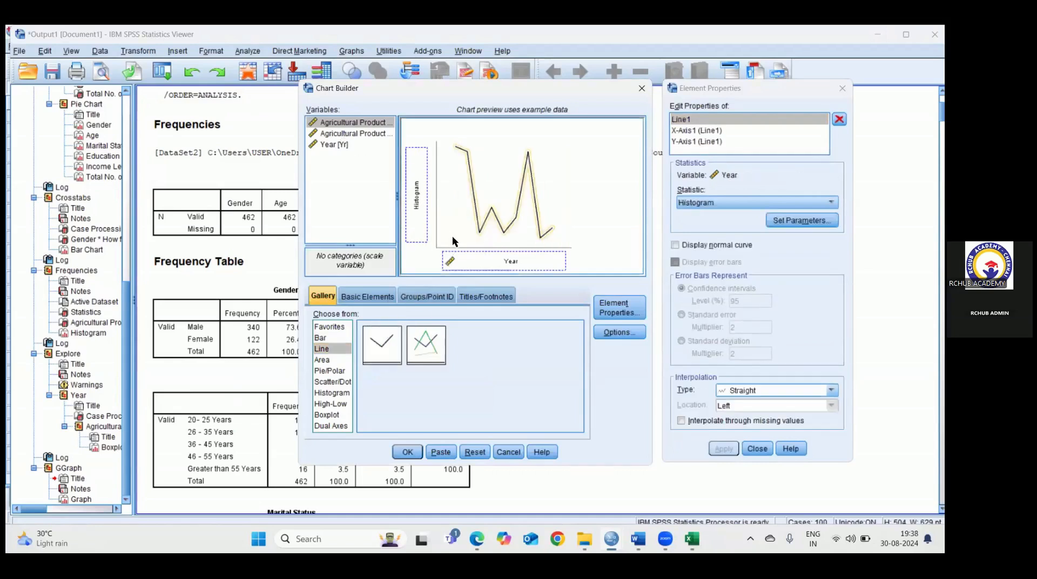
- Assign Year to the X-axis and Agricultural Product Export - Sum of Qty (MT) to the Y-axis, and generate the line chart
{"action": "left_click_drag", "start_coordinate": [335, 142], "coordinate": [478, 258]}
{"action": "left_click_drag", "start_coordinate": [354, 130], "coordinate": [412, 176]}
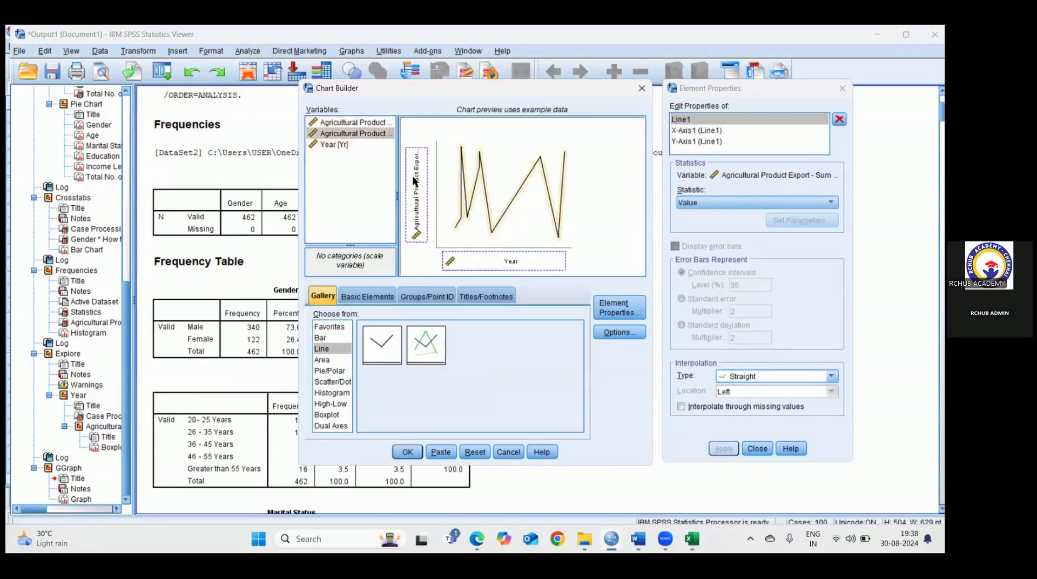
{"action": "left_click", "coordinate": [407, 452]}
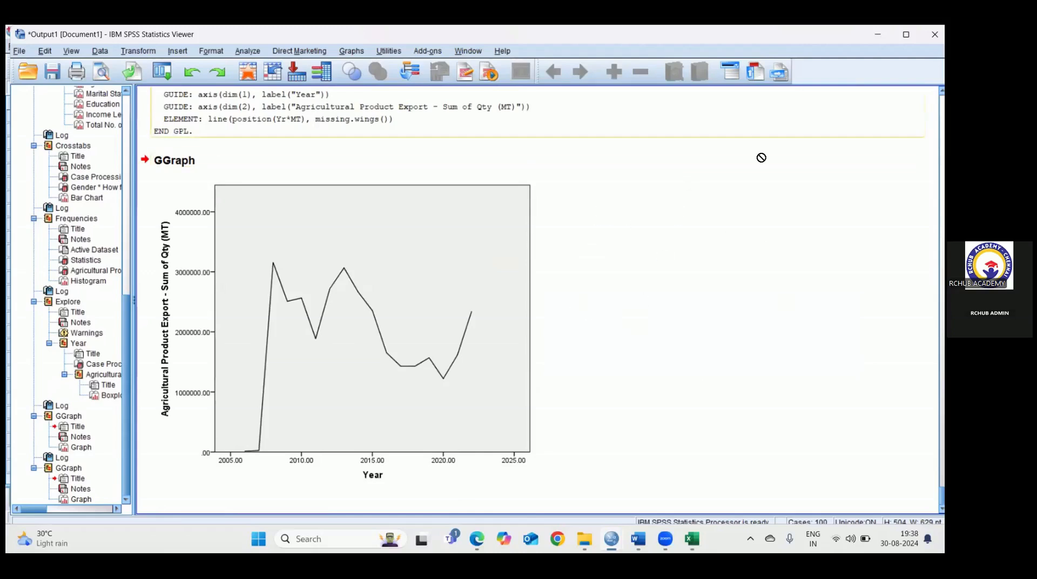
- Close the output viewer without saving its contents and return to the analytical dataset
{"action": "left_click", "coordinate": [935, 34]}
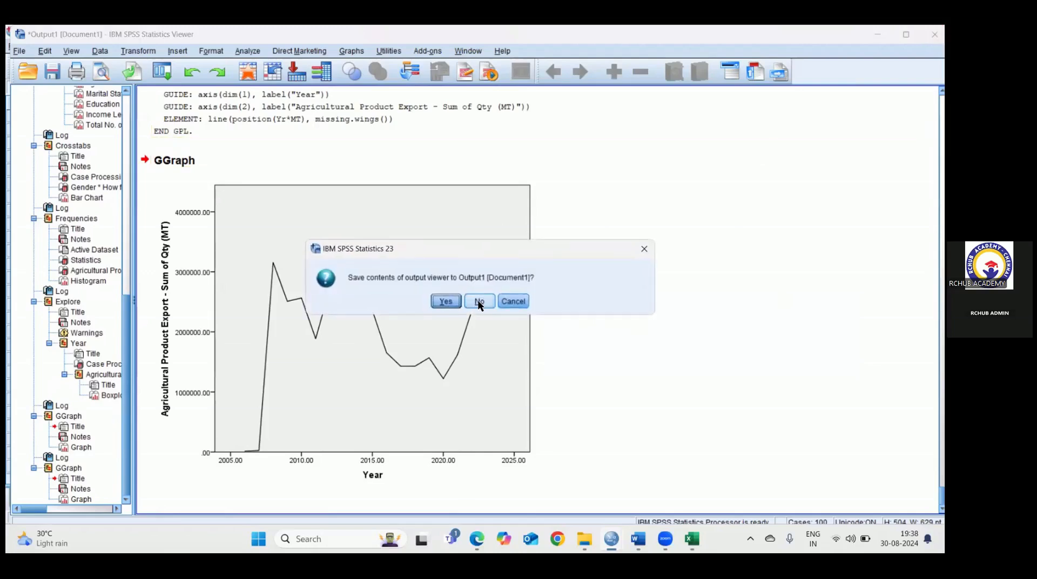
{"action": "left_click", "coordinate": [478, 302]}
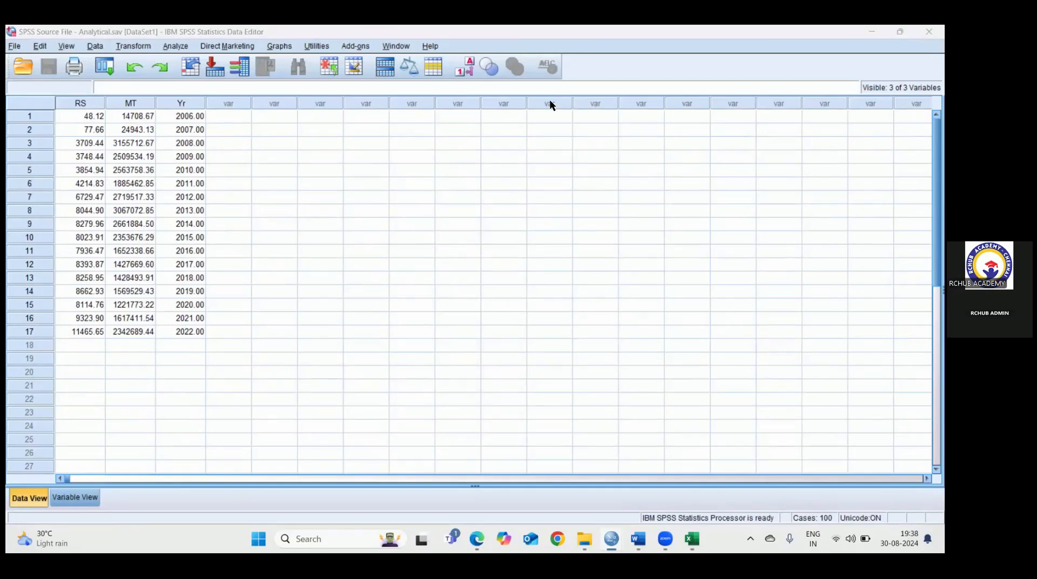
{"action": "left_click", "coordinate": [649, 292]}
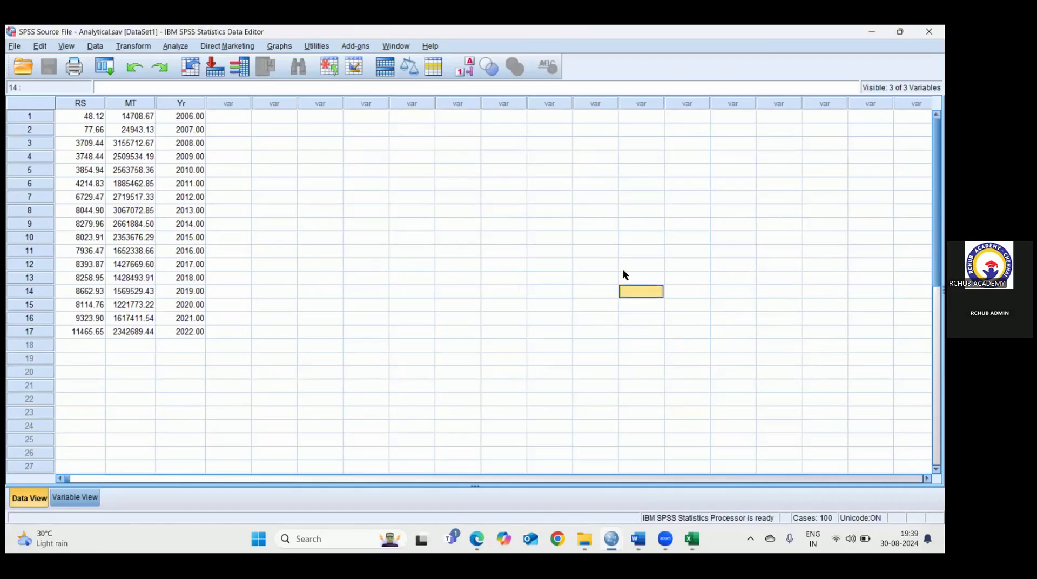
{"action": "left_click", "coordinate": [272, 170]}
{"action": "left_click", "coordinate": [568, 123]}
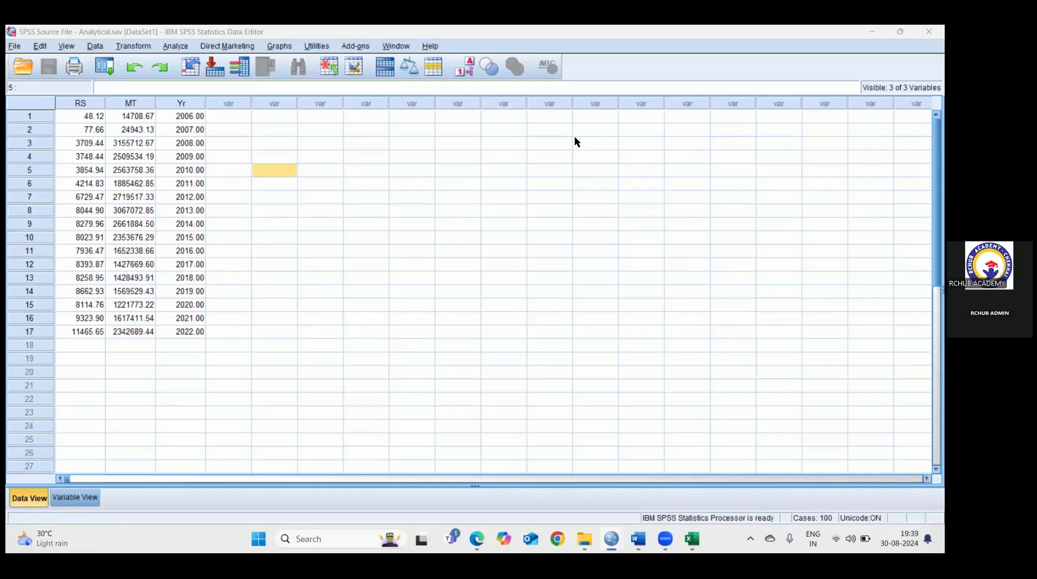
- Switch to Day-2.pdf in Edge, review the slides on types of statistics, descriptive statistics and inferential statistics, and exit full screen
{"action": "left_click", "coordinate": [477, 538]}
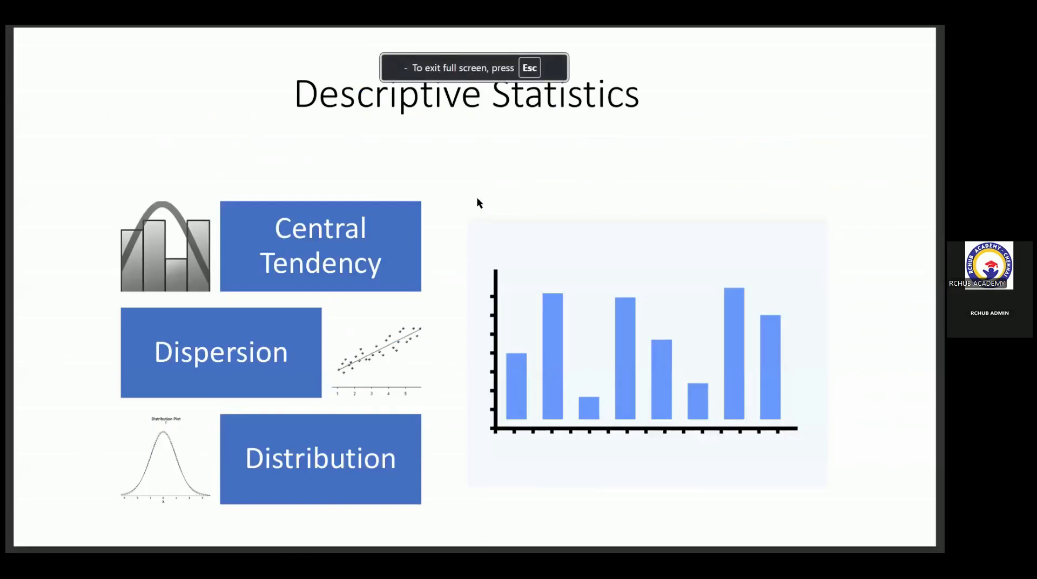
{"action": "key", "text": "Left"}
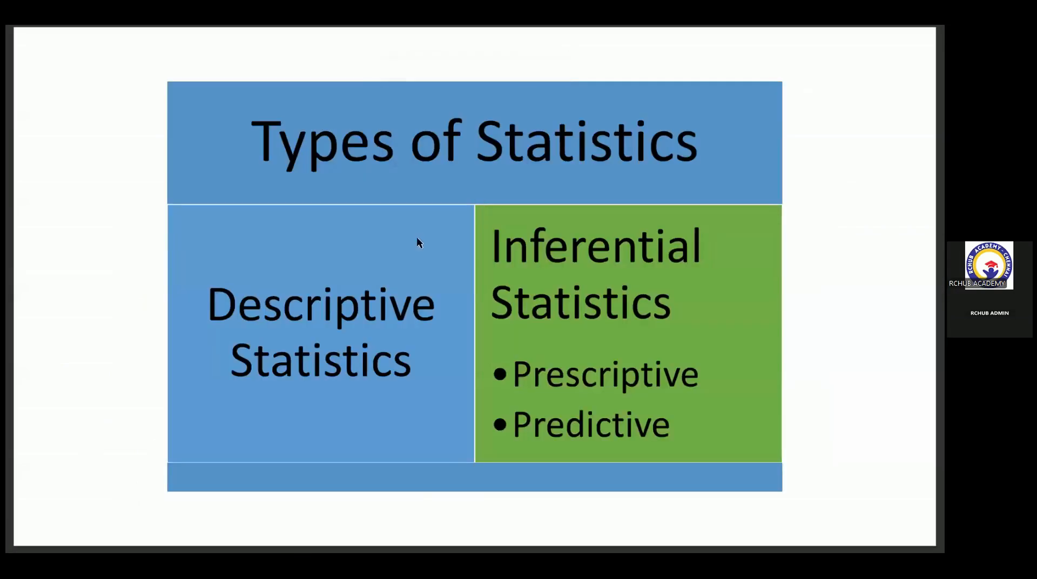
{"action": "key", "text": "Right"}
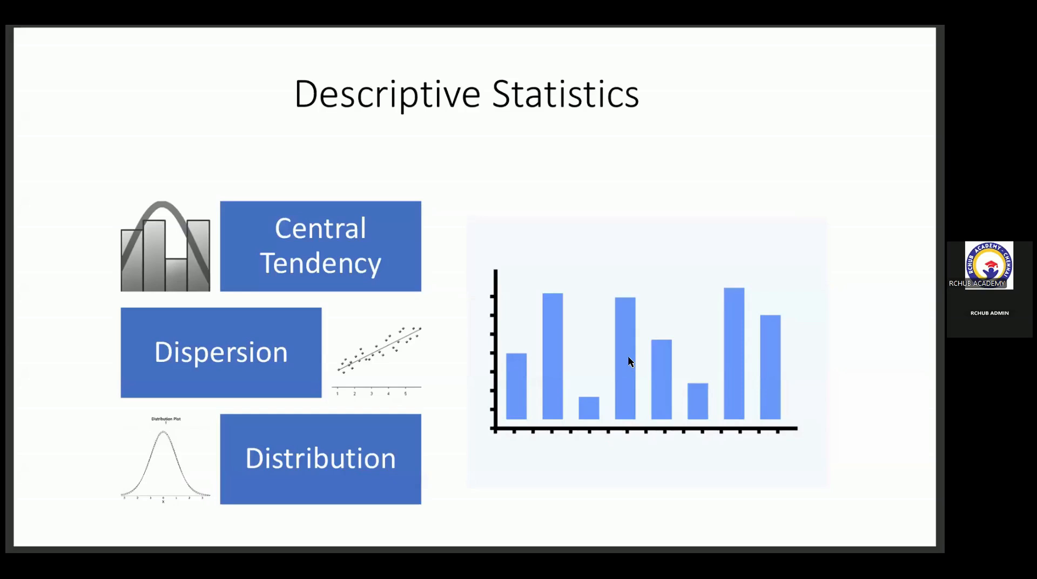
{"action": "key", "text": "Right"}
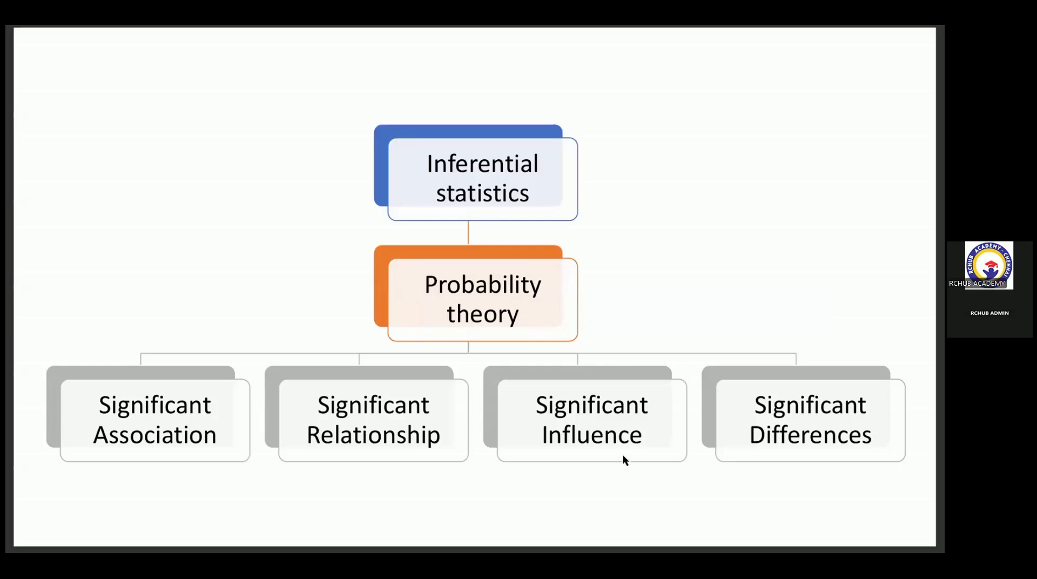
{"action": "key", "text": "Escape"}
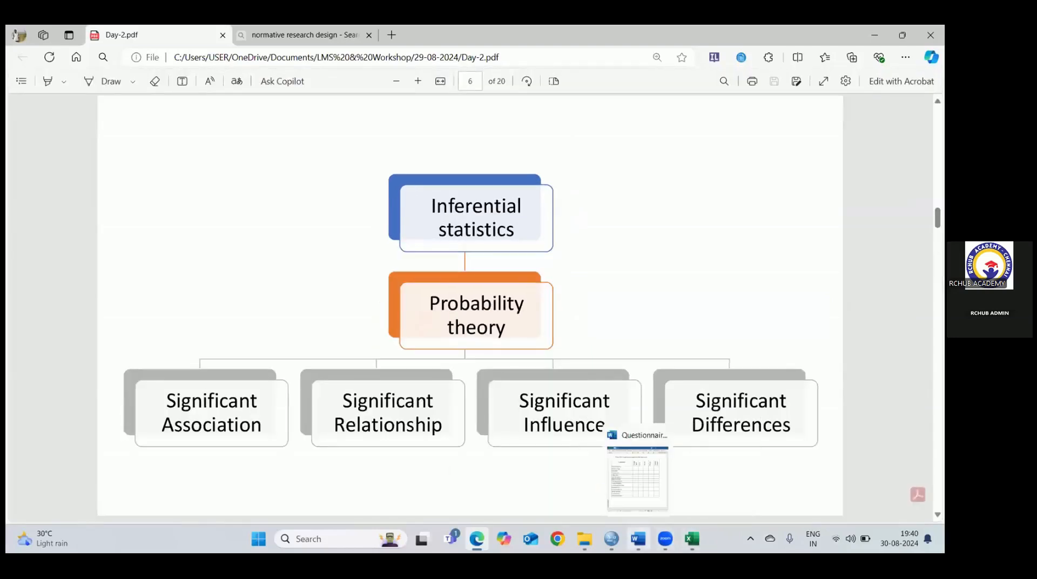
- Switch back to the analytical dataset in SPSS and inspect the statistics options of the Descriptives analysis, closing it without running
{"action": "mouse_move", "coordinate": [611, 538]}
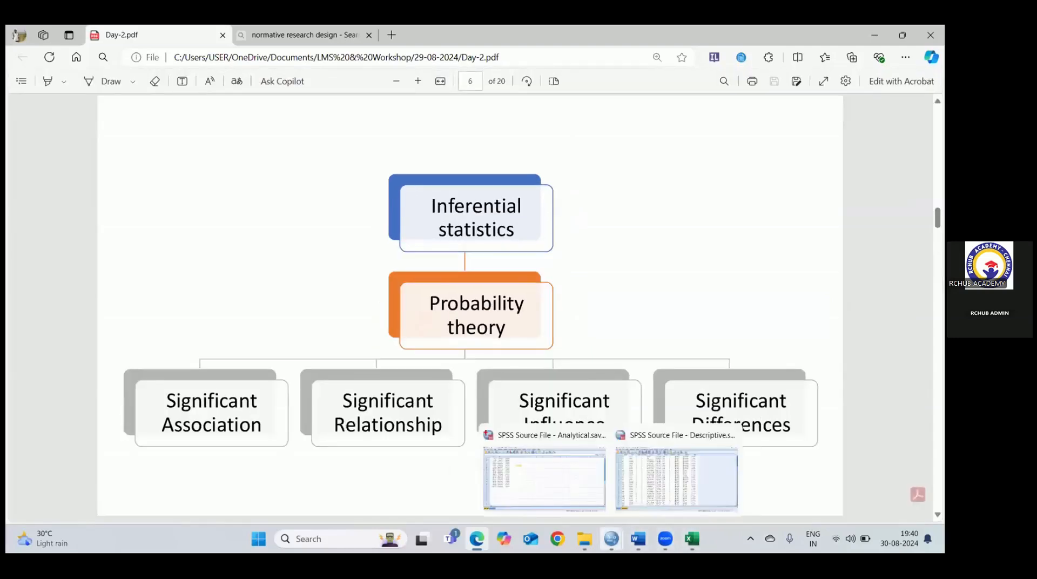
{"action": "left_click", "coordinate": [563, 472]}
{"action": "left_click", "coordinate": [176, 46]}
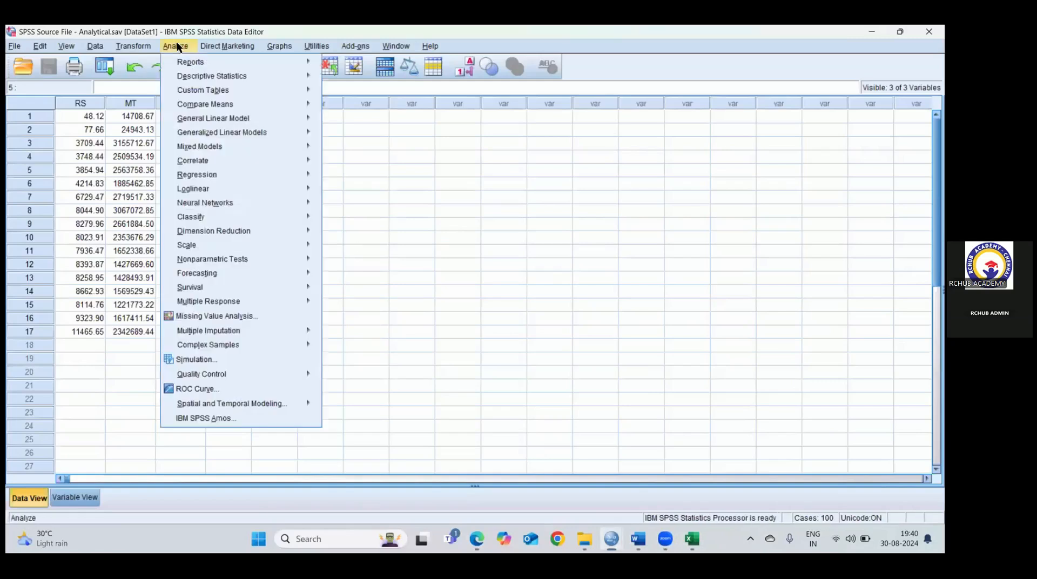
{"action": "mouse_move", "coordinate": [200, 68]}
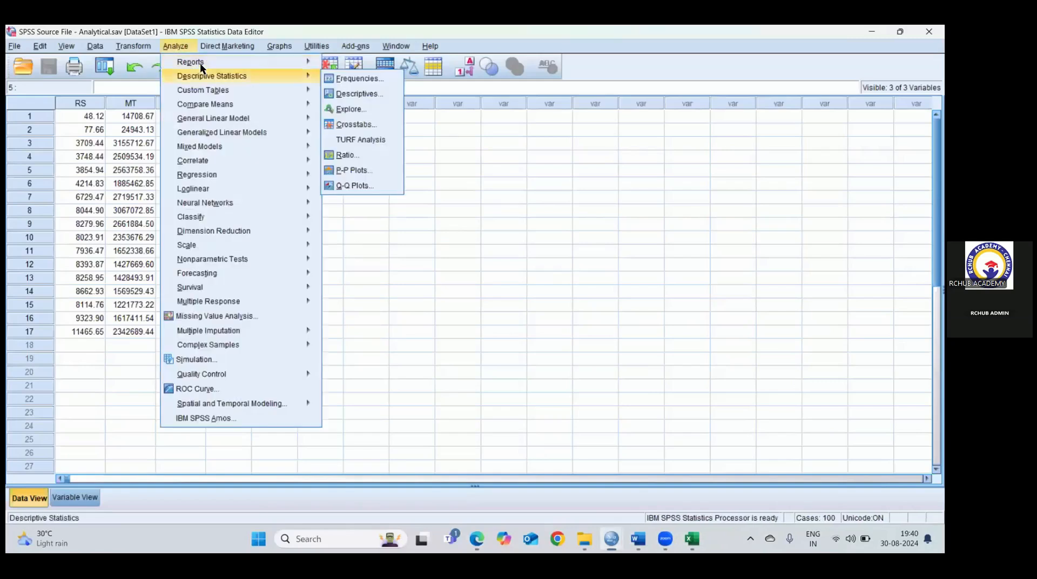
{"action": "left_click", "coordinate": [356, 95]}
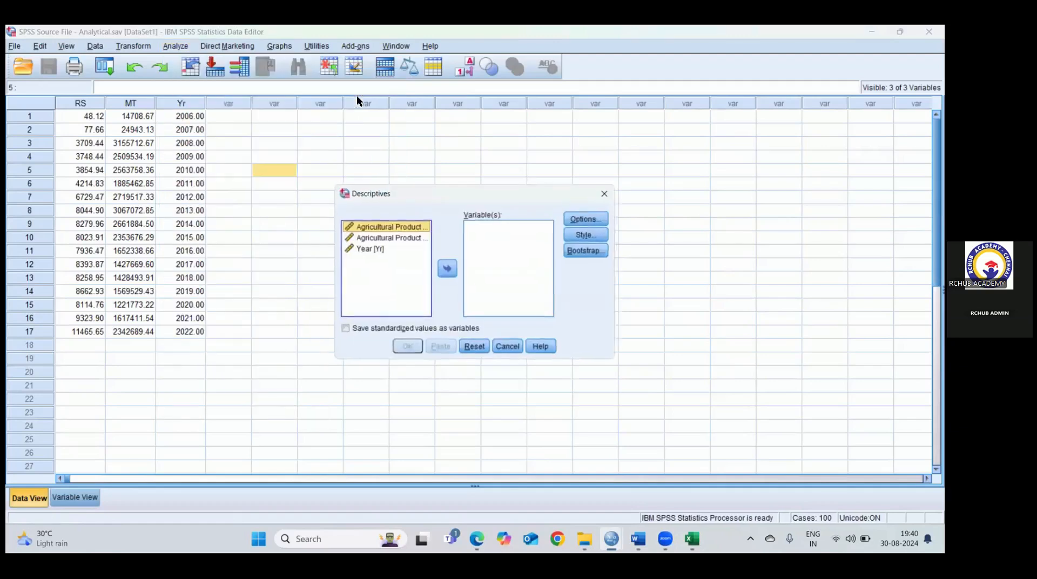
{"action": "left_click", "coordinate": [591, 219]}
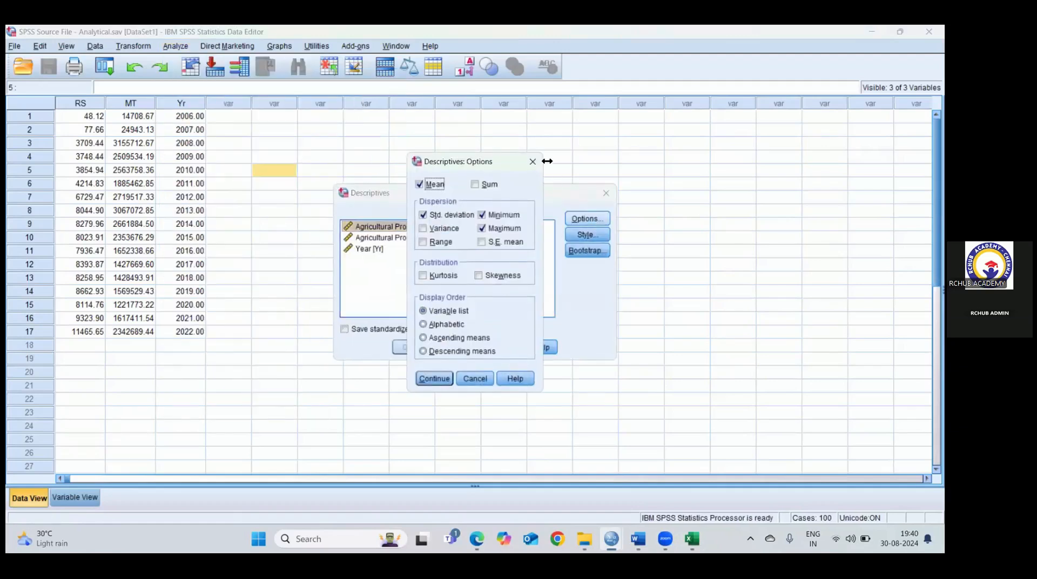
{"action": "left_click", "coordinate": [534, 163]}
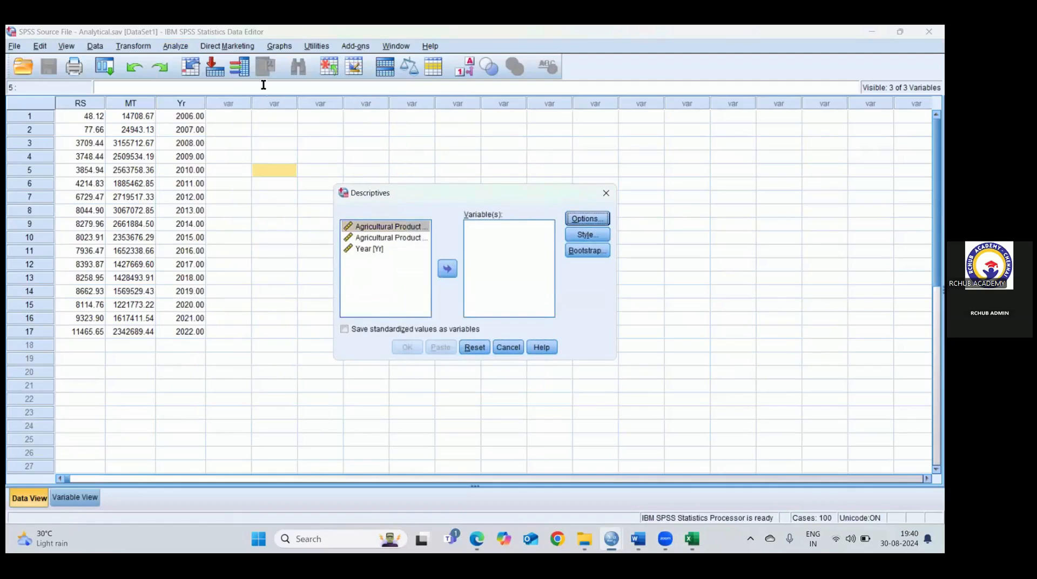
{"action": "left_click", "coordinate": [606, 193]}
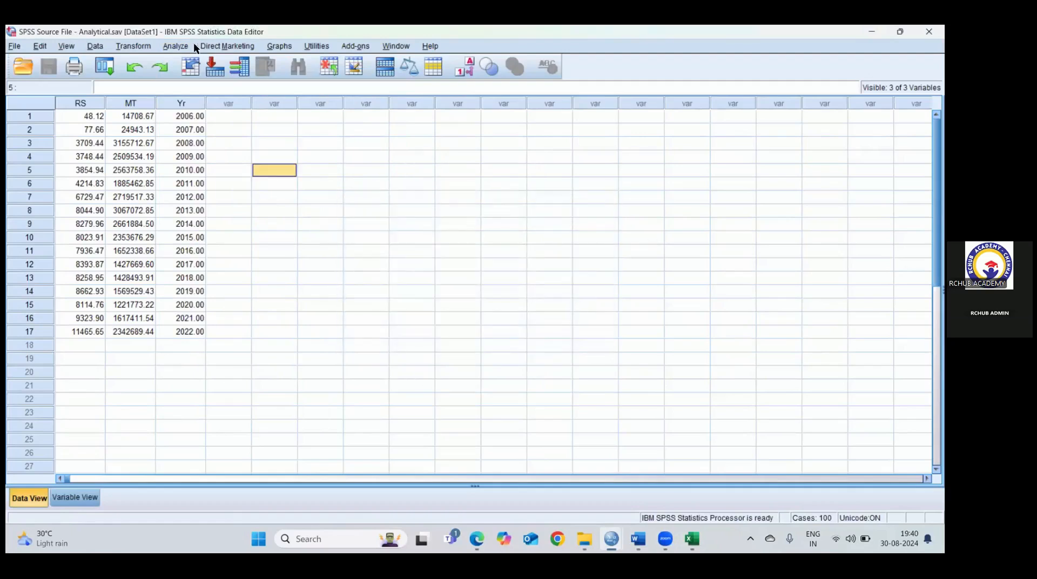
- Set up a Descriptives analysis with only Agricultural Product Export - Sum of Rs. Crore as the analysis variable
{"action": "left_click", "coordinate": [175, 47]}
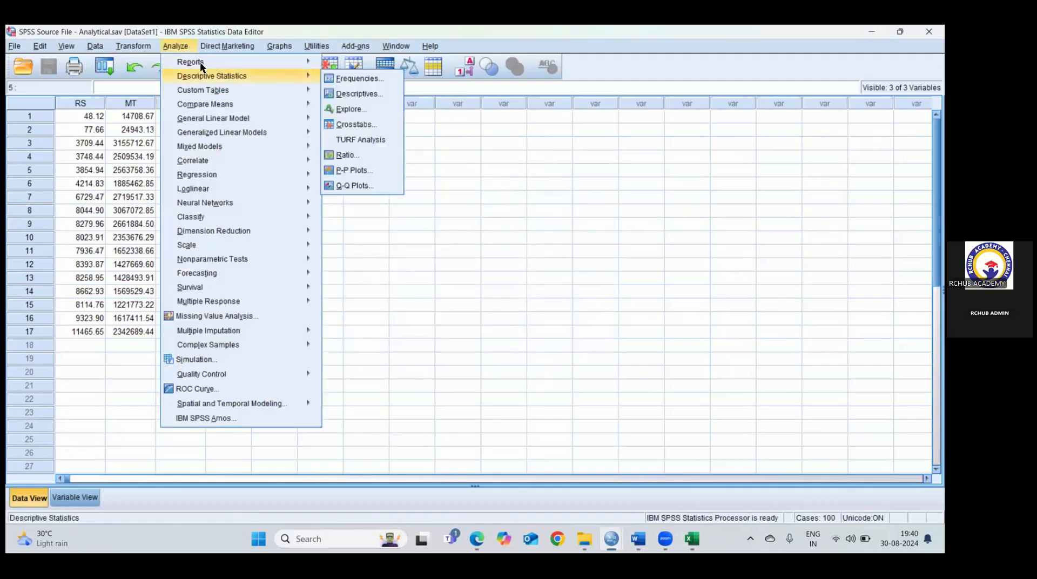
{"action": "left_click", "coordinate": [366, 95]}
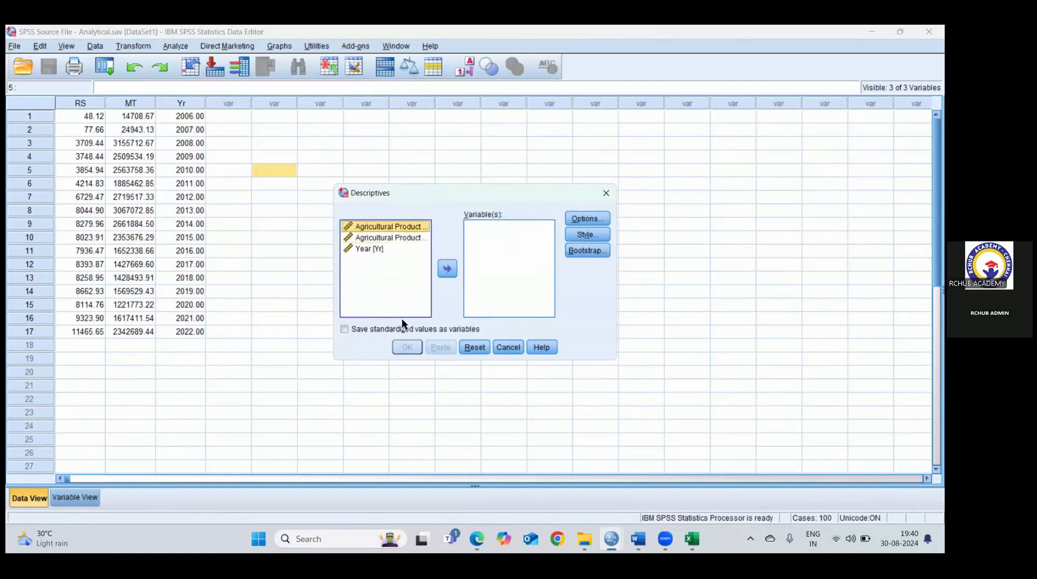
{"action": "key", "text": "shift+Down"}
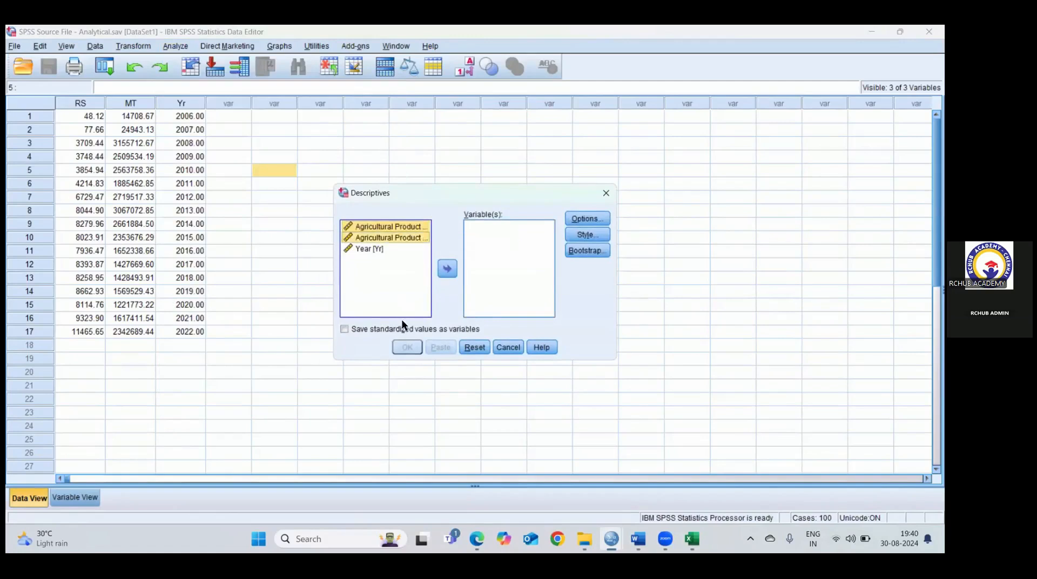
{"action": "left_click", "coordinate": [447, 268]}
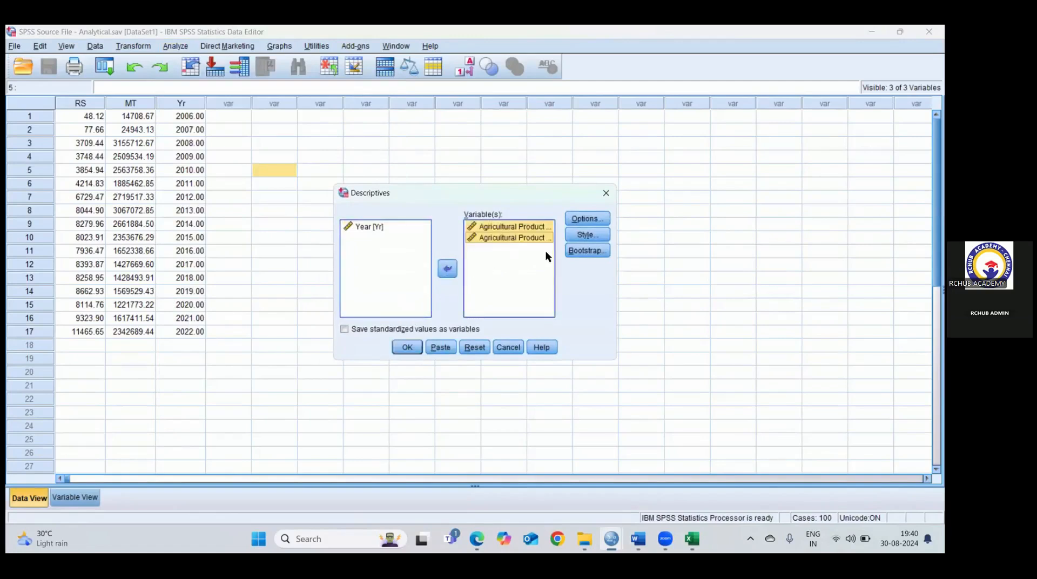
{"action": "left_click", "coordinate": [527, 239]}
{"action": "left_click", "coordinate": [448, 268]}
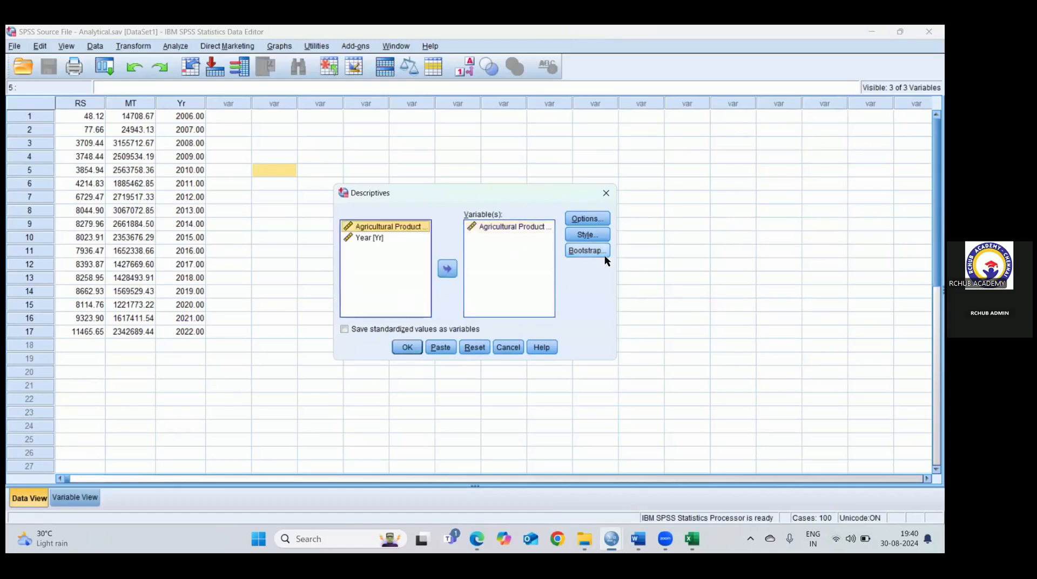
{"action": "left_click", "coordinate": [591, 217]}
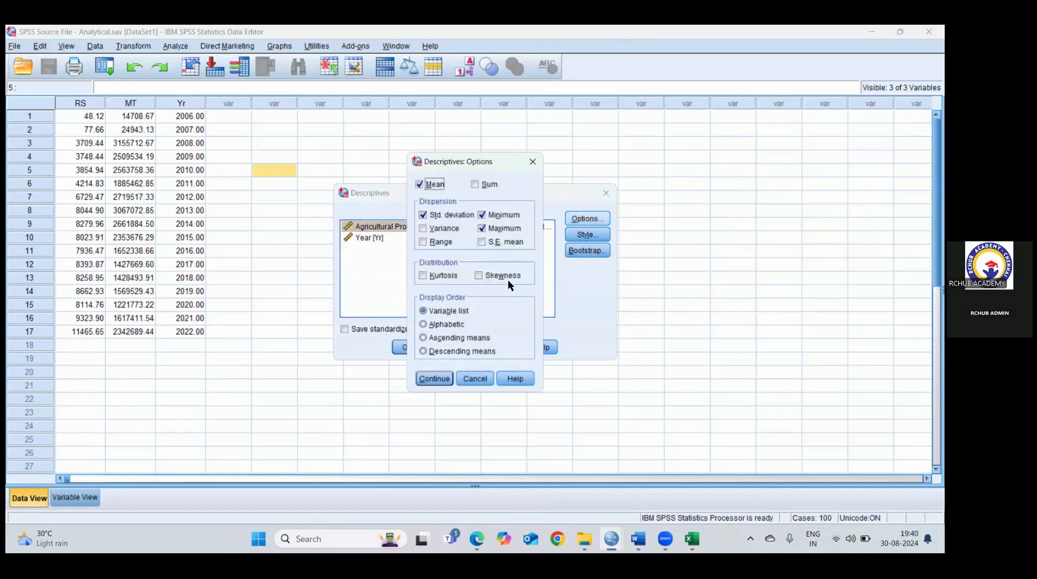
{"action": "left_click", "coordinate": [479, 276]}
{"action": "left_click", "coordinate": [428, 274]}
{"action": "left_click", "coordinate": [423, 243]}
{"action": "left_click", "coordinate": [497, 243]}
{"action": "left_click", "coordinate": [433, 228]}
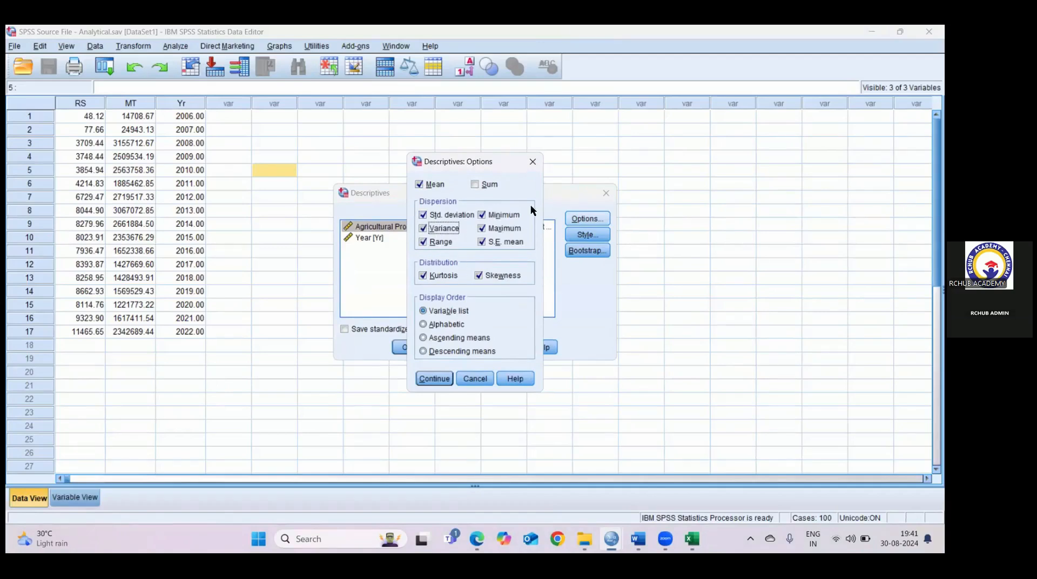
{"action": "left_click", "coordinate": [533, 162]}
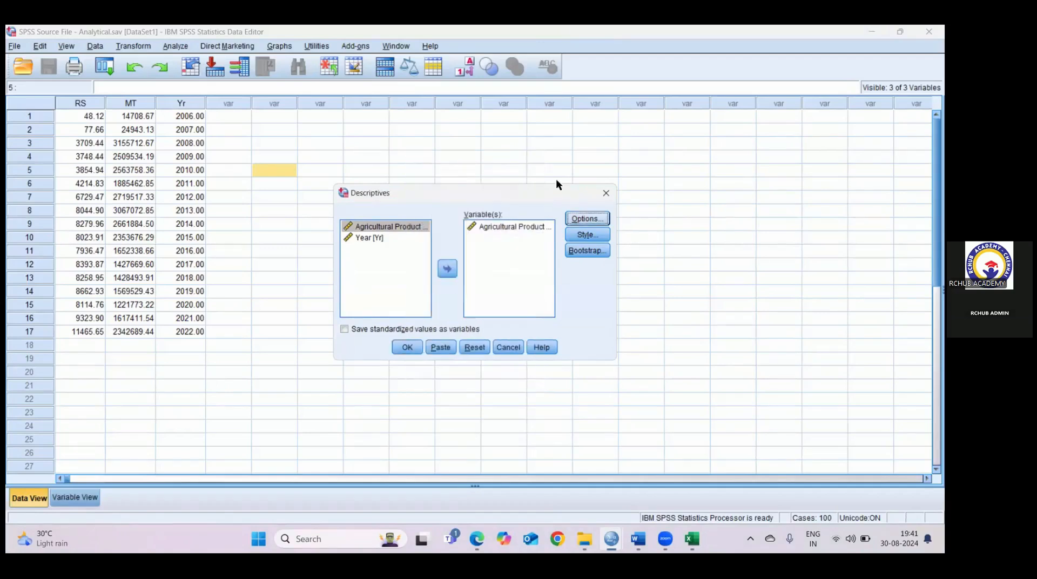
{"action": "left_click", "coordinate": [606, 194]}
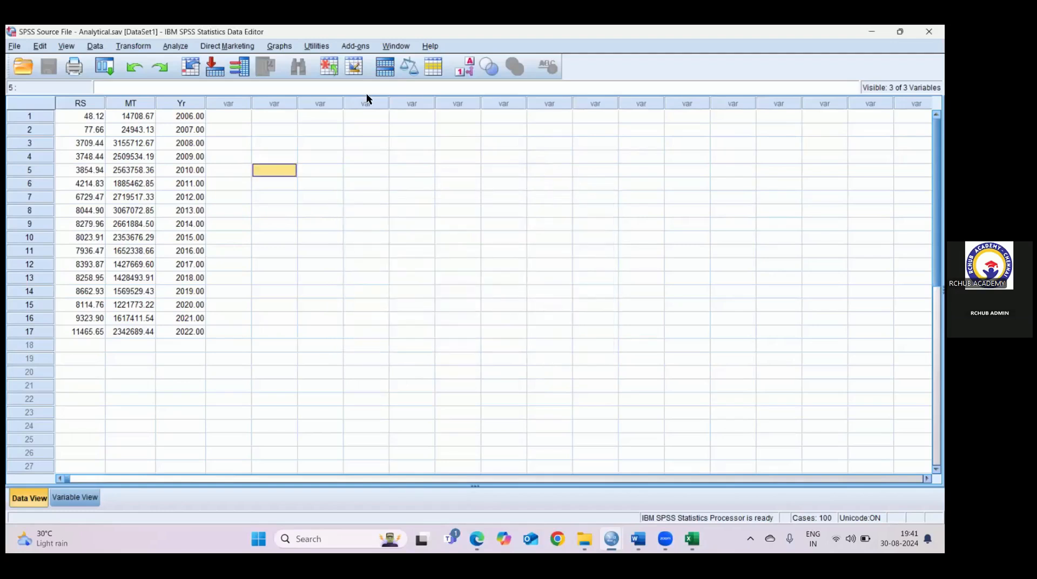
- Set up a Frequencies analysis of Agricultural Product Export - Sum of Qty (MT) with mean, median and mode as central tendency statistics
{"action": "left_click", "coordinate": [175, 46]}
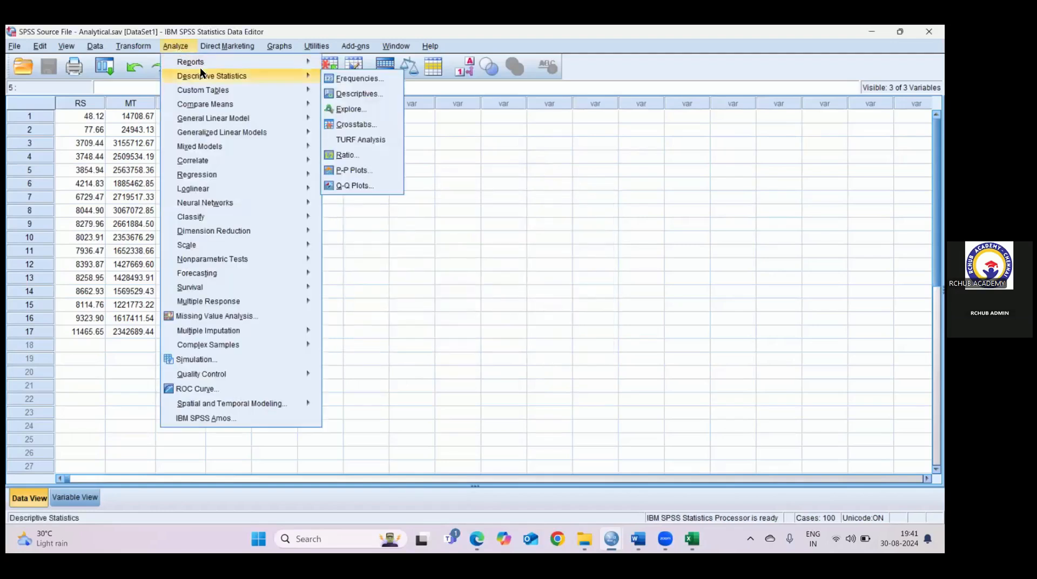
{"action": "key", "text": "Return"}
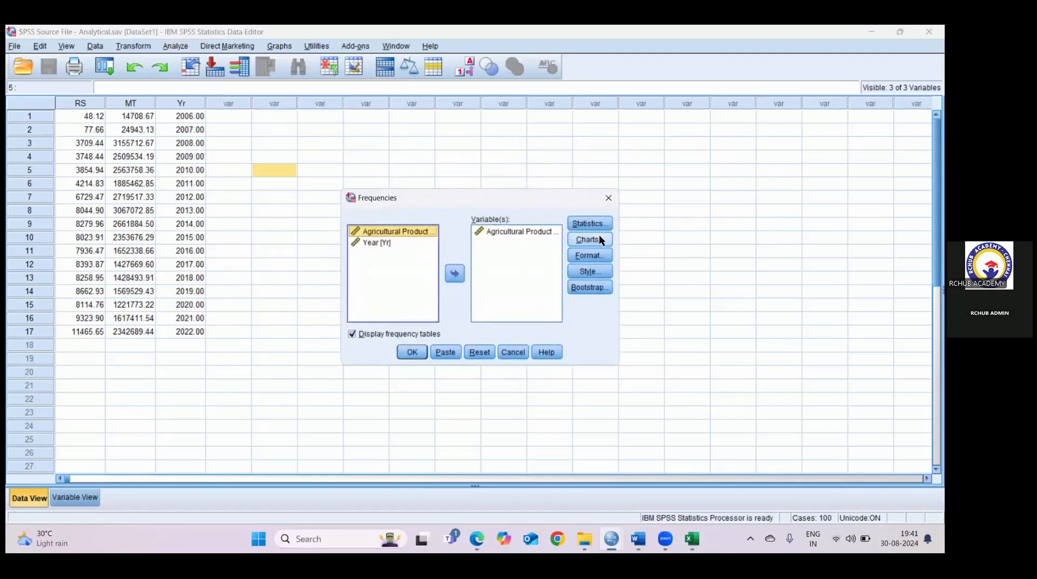
{"action": "left_click", "coordinate": [590, 224]}
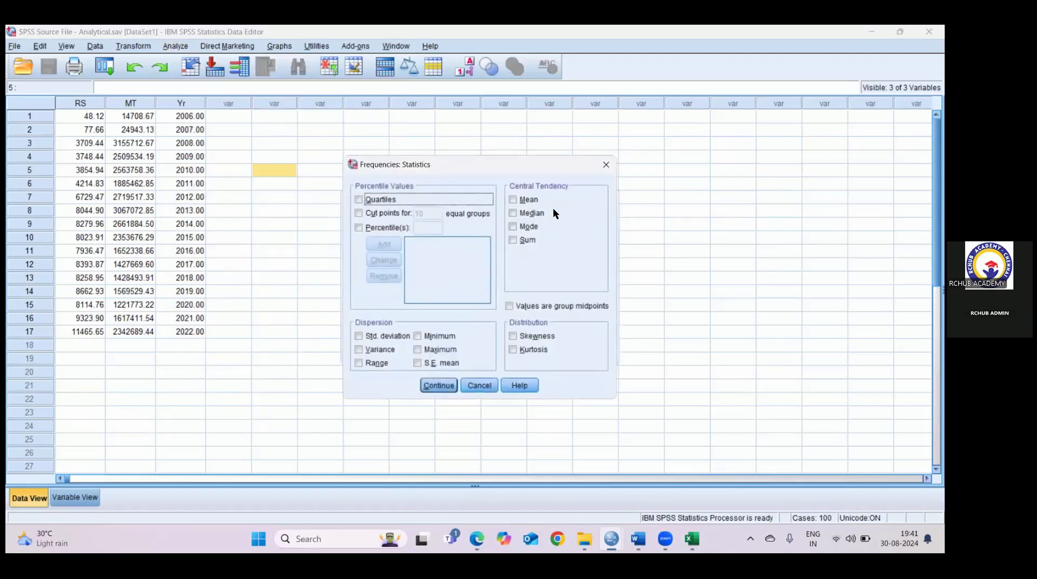
{"action": "left_click", "coordinate": [528, 197]}
{"action": "left_click", "coordinate": [533, 214]}
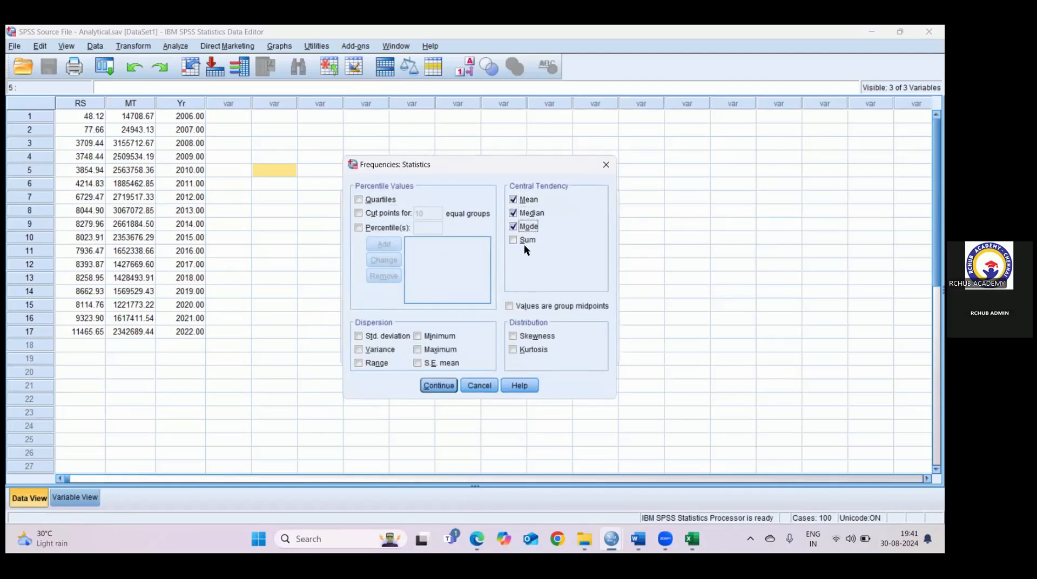
- Add the sum, all six dispersion measures, skewness and kurtosis to the Frequencies statistics and run the analysis
{"action": "left_click", "coordinate": [371, 332]}
{"action": "left_click", "coordinate": [423, 335]}
{"action": "left_click", "coordinate": [428, 348]}
{"action": "left_click", "coordinate": [364, 361]}
{"action": "left_click", "coordinate": [360, 349]}
{"action": "left_click", "coordinate": [422, 364]}
{"action": "left_click", "coordinate": [530, 348]}
{"action": "left_click", "coordinate": [440, 385]}
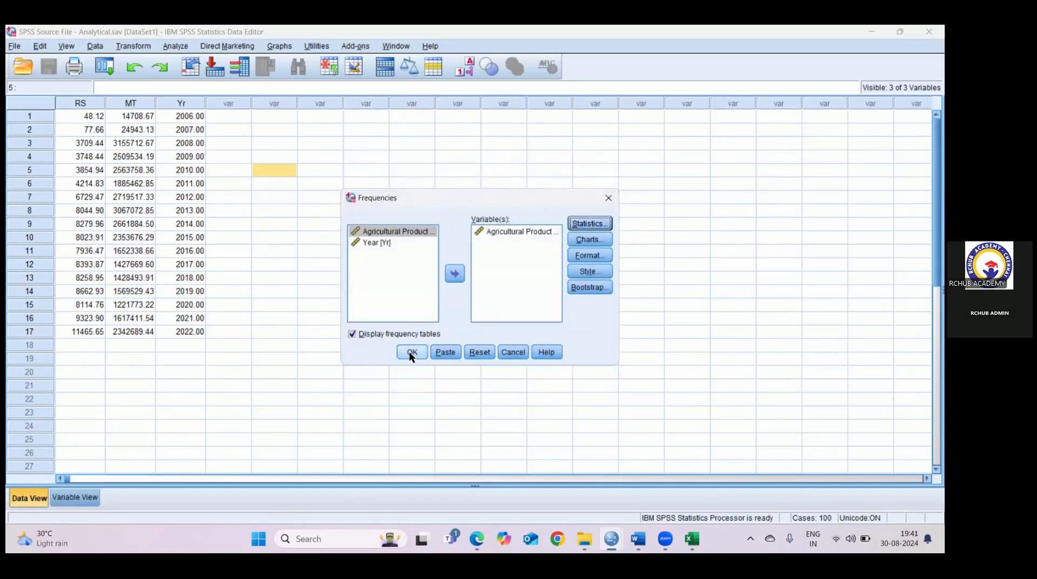
{"action": "left_click", "coordinate": [410, 353]}
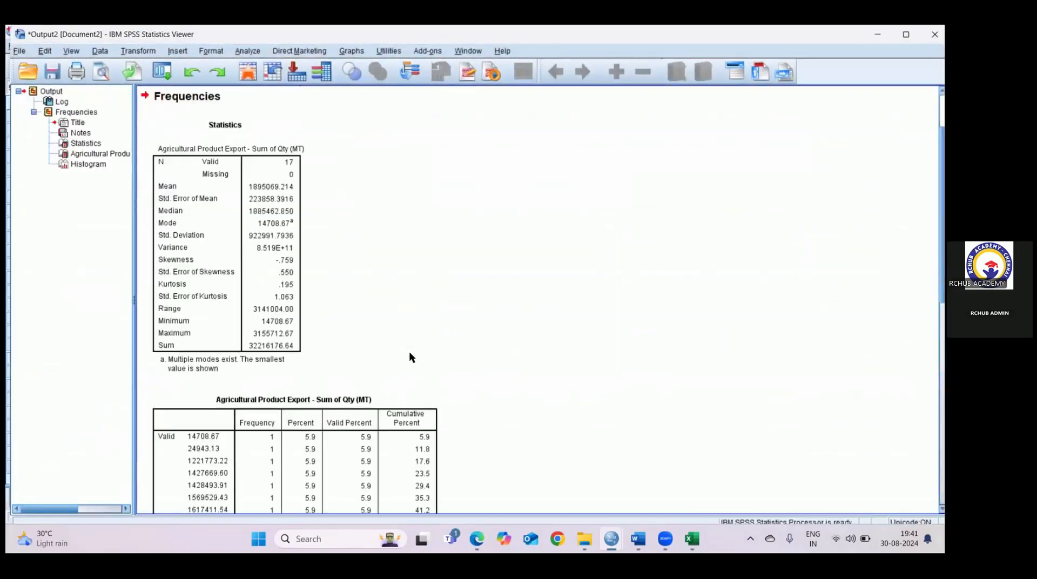
- Review the Statistics table of the Qty (MT) Frequencies output, from the mean through skewness and kurtosis to the sum
{"action": "left_click", "coordinate": [289, 226]}
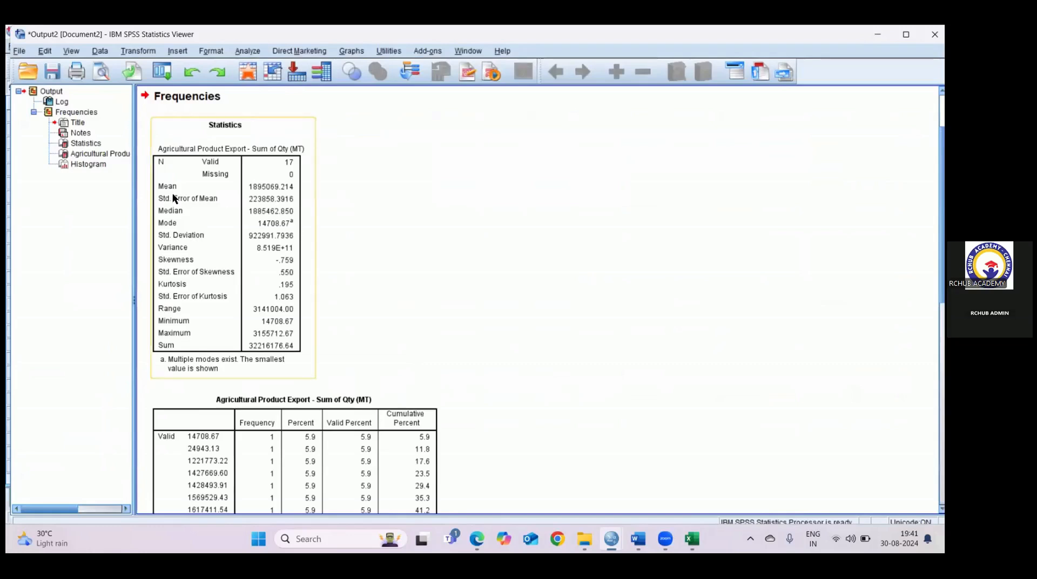
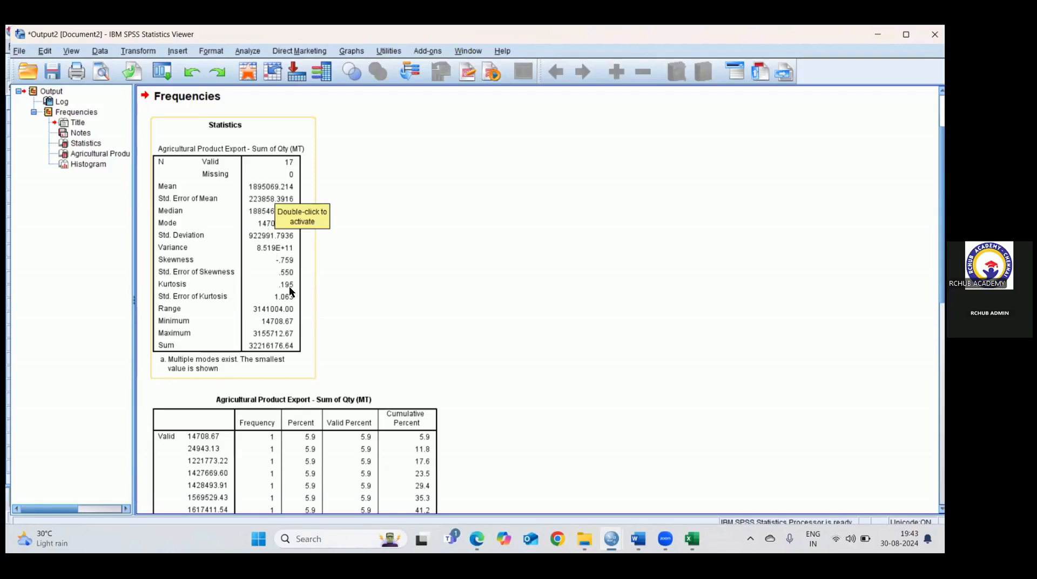
{"action": "left_click", "coordinate": [480, 369]}
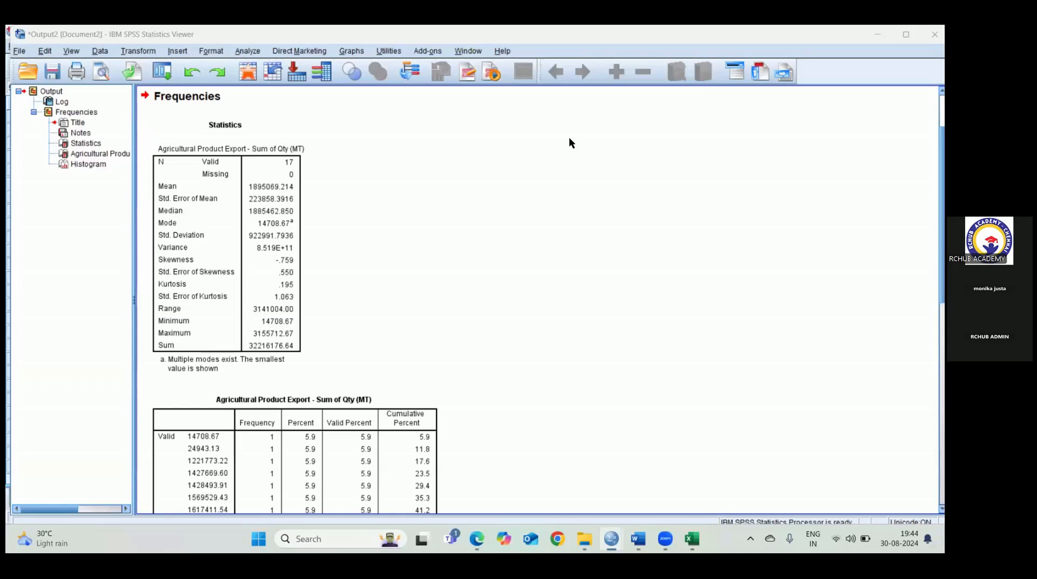
{"action": "left_click", "coordinate": [243, 206]}
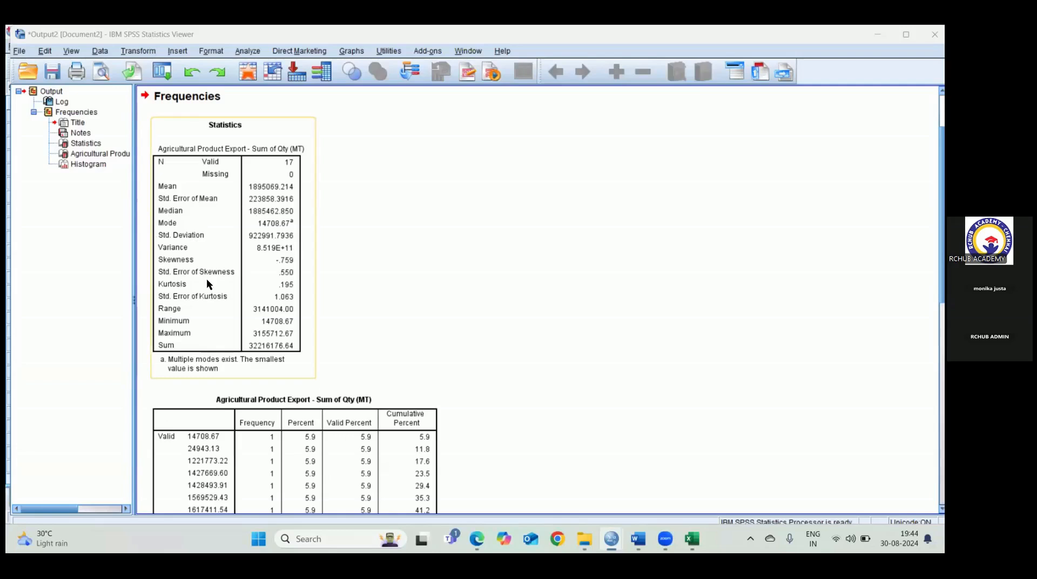
{"action": "left_click", "coordinate": [436, 316]}
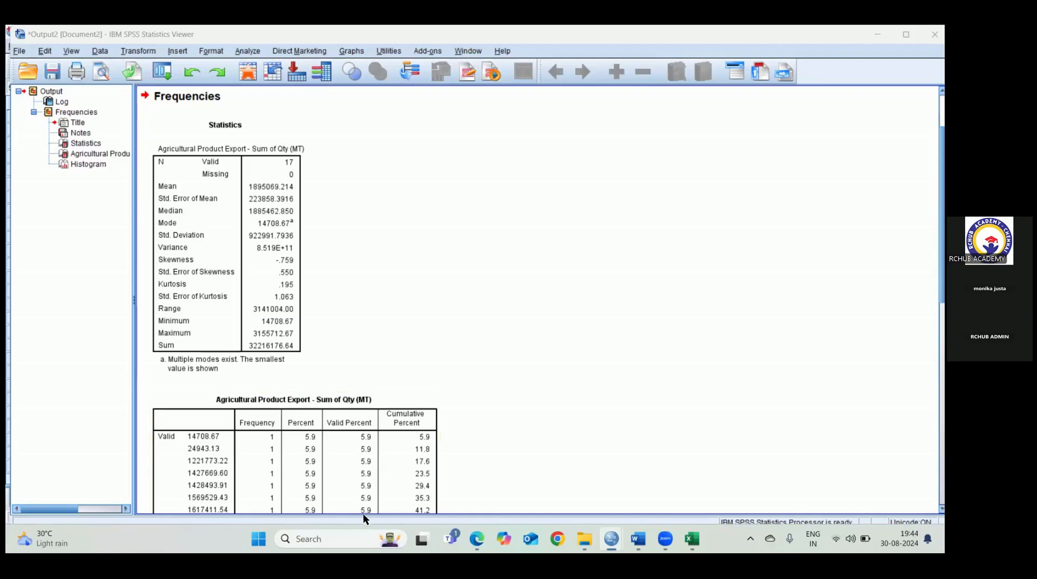
- Open Paint and draw a freehand horizontal line crossed by a vertical line near the middle of the canvas
{"action": "left_click", "coordinate": [324, 539]}
{"action": "type", "text": "paint"}
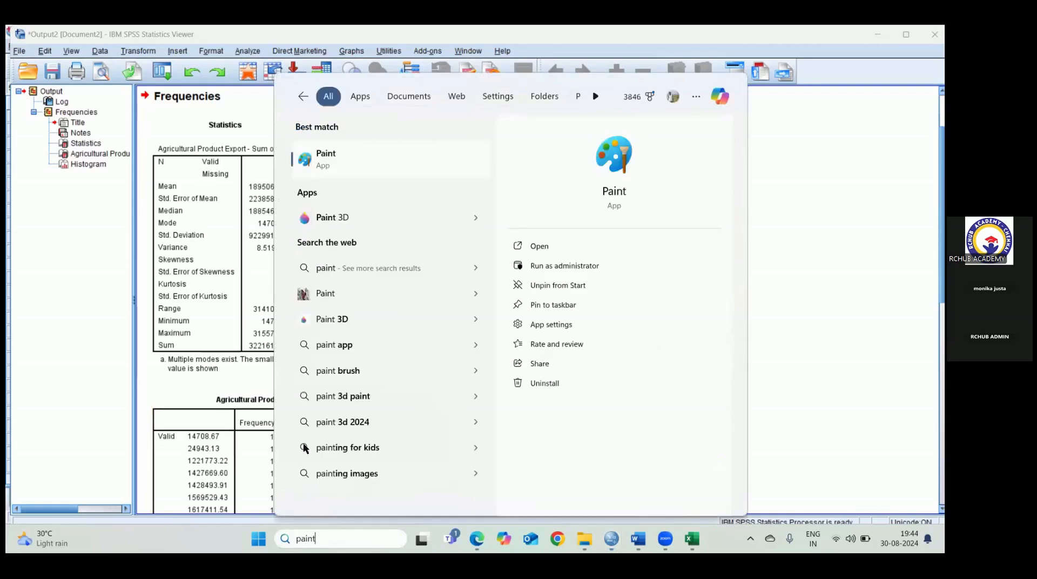
{"action": "left_click", "coordinate": [419, 160]}
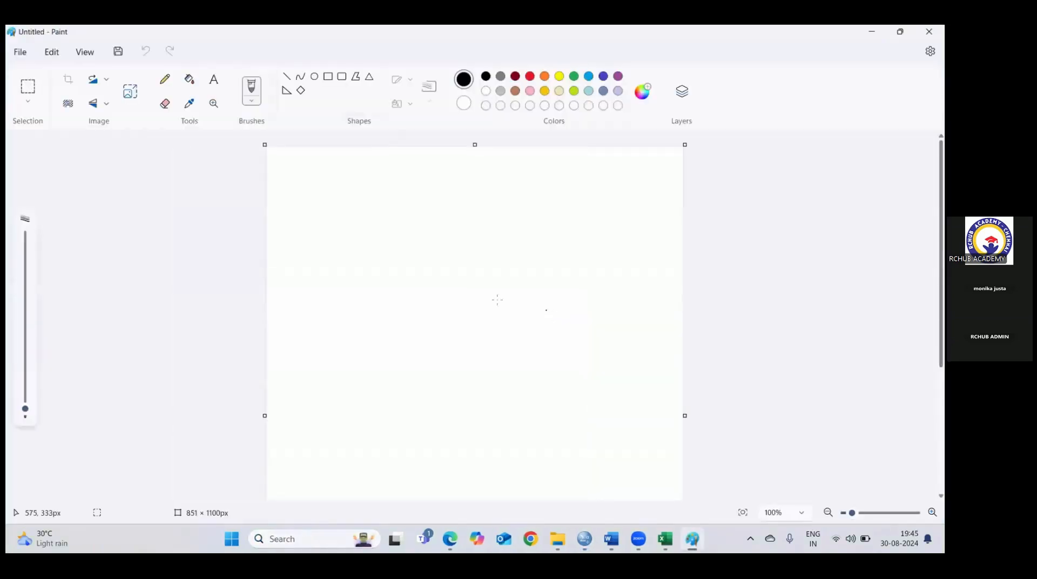
{"action": "left_click_drag", "start_coordinate": [329, 324], "coordinate": [624, 317]}
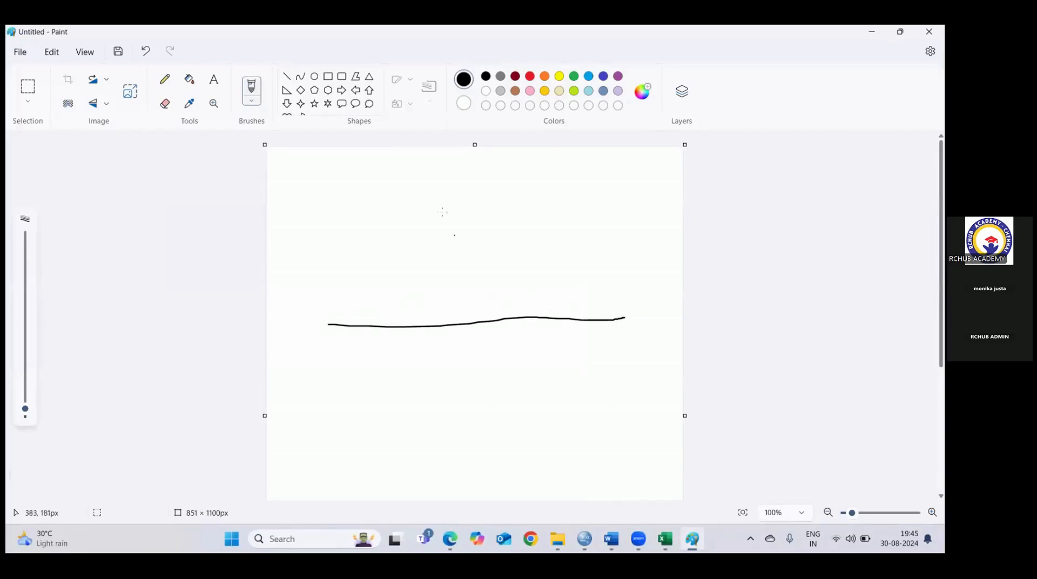
{"action": "left_click_drag", "start_coordinate": [457, 189], "coordinate": [476, 430]}
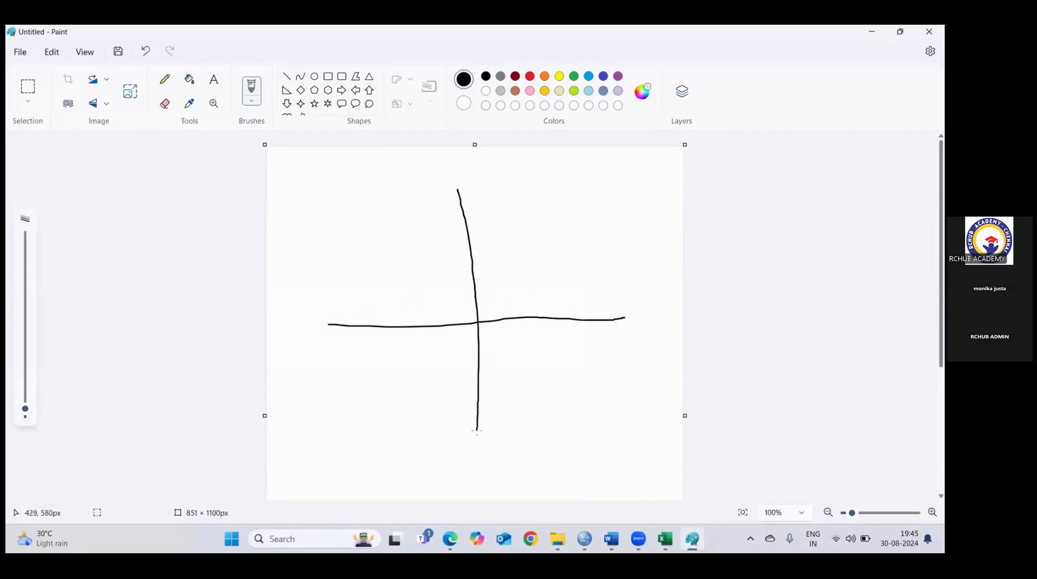
- Sketch a bell curve over the axes with a vertical cut-off line on each side, writing 30 and 80 beneath its ends
{"action": "mouse_move", "coordinate": [344, 305]}
{"action": "left_mouse_down"}
{"action": "mouse_move", "coordinate": [377, 297]}
{"action": "mouse_move", "coordinate": [425, 242]}
{"action": "mouse_move", "coordinate": [498, 235]}
{"action": "mouse_move", "coordinate": [565, 290]}
{"action": "mouse_move", "coordinate": [606, 298]}
{"action": "left_mouse_up"}
{"action": "mouse_move", "coordinate": [521, 227]}
{"action": "left_mouse_down"}
{"action": "mouse_move", "coordinate": [549, 347]}
{"action": "mouse_move", "coordinate": [594, 346]}
{"action": "mouse_move", "coordinate": [614, 378]}
{"action": "mouse_move", "coordinate": [654, 348]}
{"action": "mouse_move", "coordinate": [618, 361]}
{"action": "left_mouse_up"}
{"action": "left_click_drag", "start_coordinate": [385, 267], "coordinate": [387, 336]}
{"action": "mouse_move", "coordinate": [316, 366]}
{"action": "left_mouse_down"}
{"action": "mouse_move", "coordinate": [342, 354]}
{"action": "mouse_move", "coordinate": [368, 365]}
{"action": "mouse_move", "coordinate": [352, 395]}
{"action": "left_mouse_up"}
{"action": "mouse_move", "coordinate": [357, 353]}
{"action": "left_mouse_down"}
{"action": "mouse_move", "coordinate": [371, 342]}
{"action": "mouse_move", "coordinate": [361, 346]}
{"action": "left_mouse_up"}
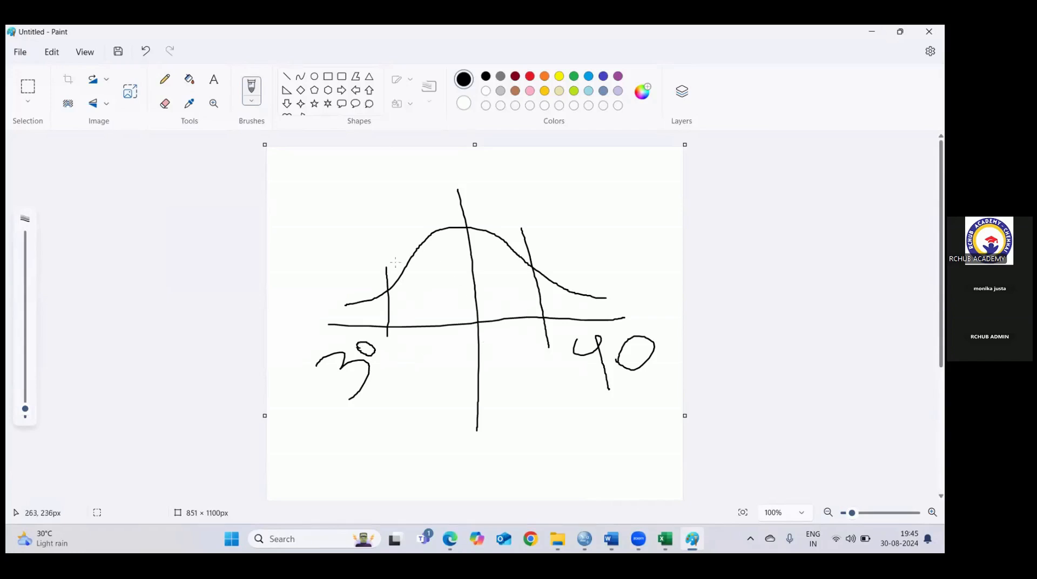
{"action": "mouse_move", "coordinate": [412, 345]}
{"action": "left_mouse_down"}
{"action": "mouse_move", "coordinate": [604, 341]}
{"action": "mouse_move", "coordinate": [572, 380]}
{"action": "mouse_move", "coordinate": [616, 361]}
{"action": "mouse_move", "coordinate": [600, 351]}
{"action": "left_mouse_up"}
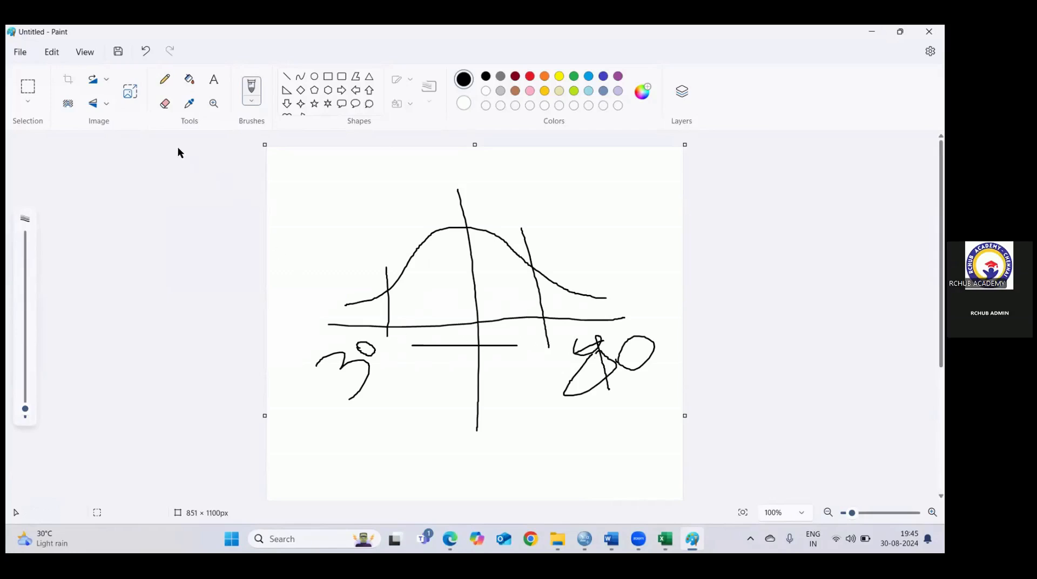
- Discard the bell-curve sketch for a new canvas and draw crossed axes with one curve peaking on each side of the vertical line
{"action": "left_click", "coordinate": [22, 54]}
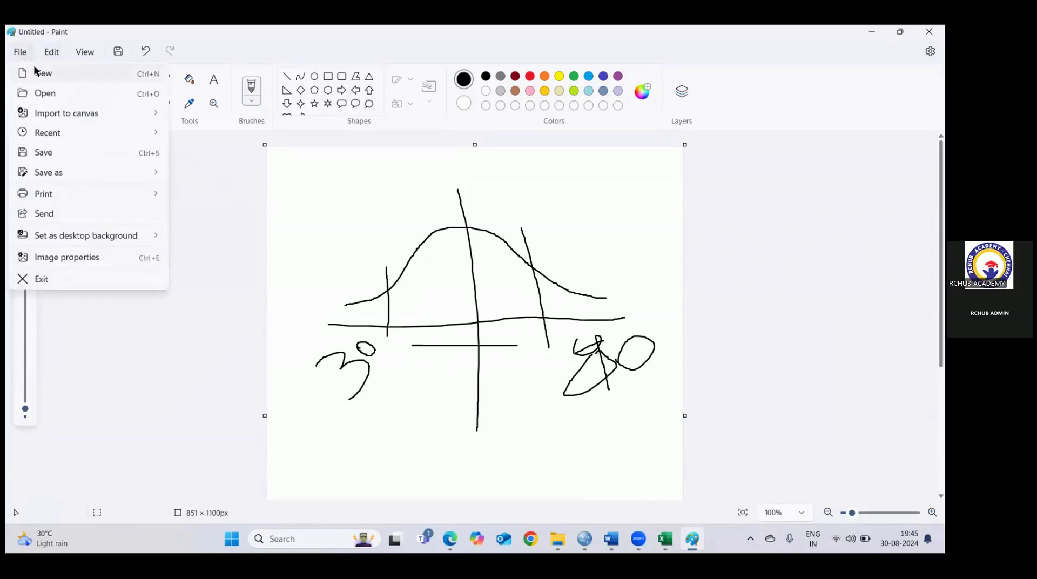
{"action": "left_click", "coordinate": [38, 71]}
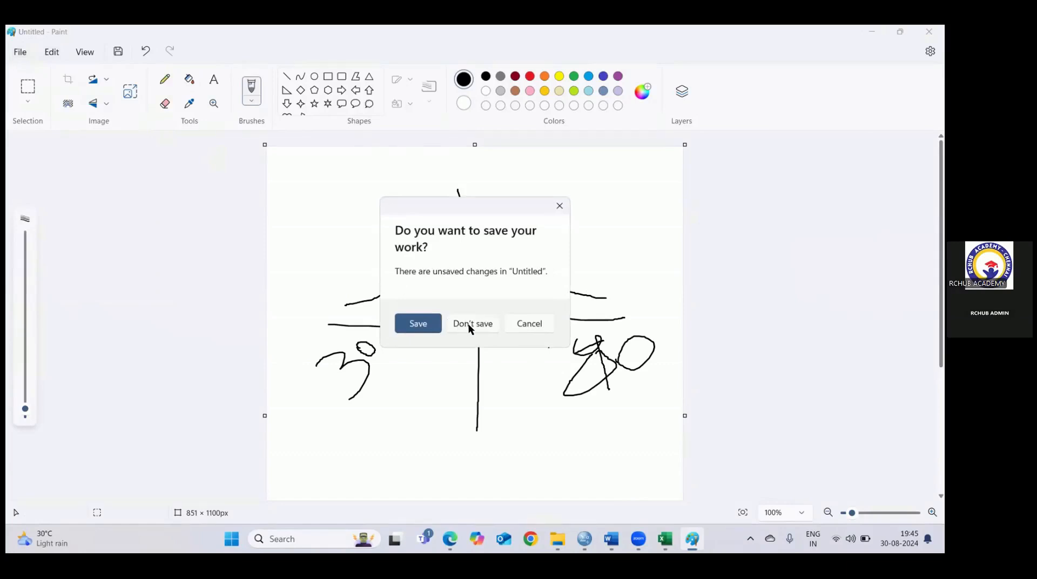
{"action": "left_click", "coordinate": [468, 323]}
{"action": "left_click_drag", "start_coordinate": [475, 187], "coordinate": [486, 378]}
{"action": "left_click_drag", "start_coordinate": [322, 322], "coordinate": [640, 330]}
{"action": "mouse_move", "coordinate": [346, 230]}
{"action": "left_mouse_down"}
{"action": "mouse_move", "coordinate": [408, 210]}
{"action": "mouse_move", "coordinate": [454, 229]}
{"action": "mouse_move", "coordinate": [522, 290]}
{"action": "mouse_move", "coordinate": [633, 311]}
{"action": "left_mouse_up"}
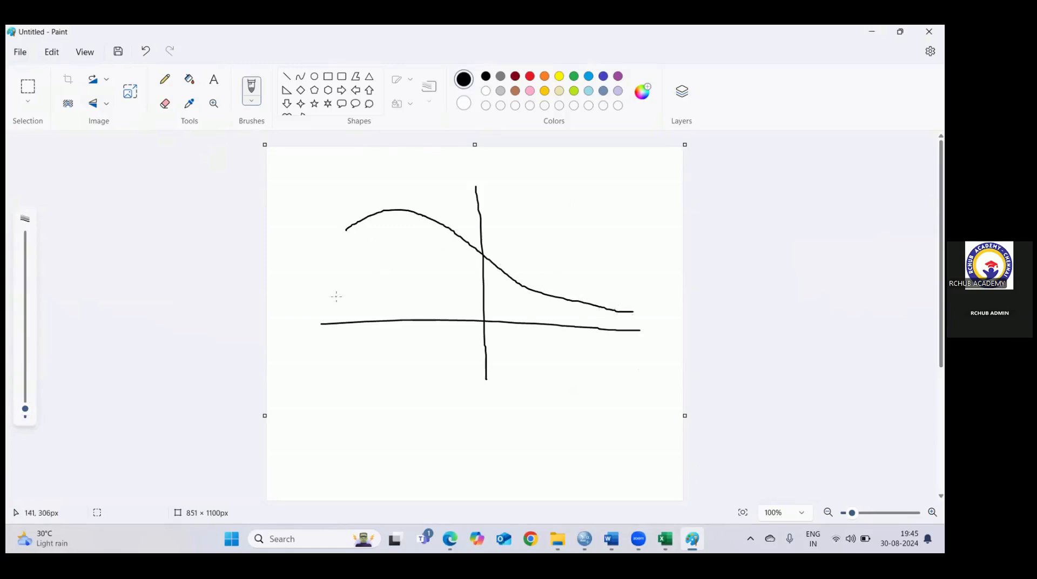
{"action": "mouse_move", "coordinate": [337, 296]}
{"action": "left_mouse_down"}
{"action": "mouse_move", "coordinate": [424, 286]}
{"action": "mouse_move", "coordinate": [524, 213]}
{"action": "mouse_move", "coordinate": [603, 224]}
{"action": "left_mouse_up"}
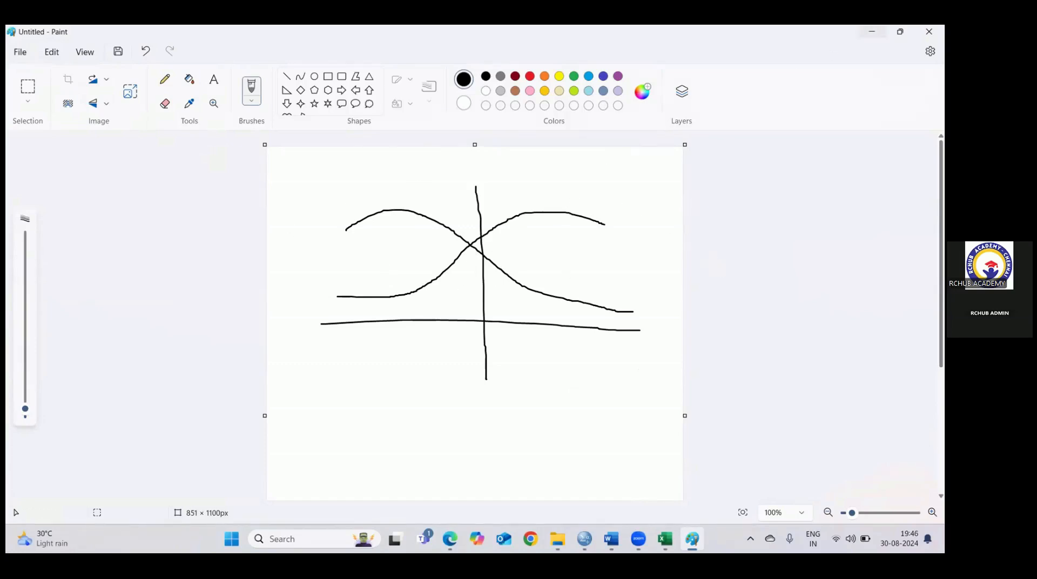
- Minimize Paint and go back over the Statistics table in the SPSS output viewer
{"action": "left_click", "coordinate": [872, 32]}
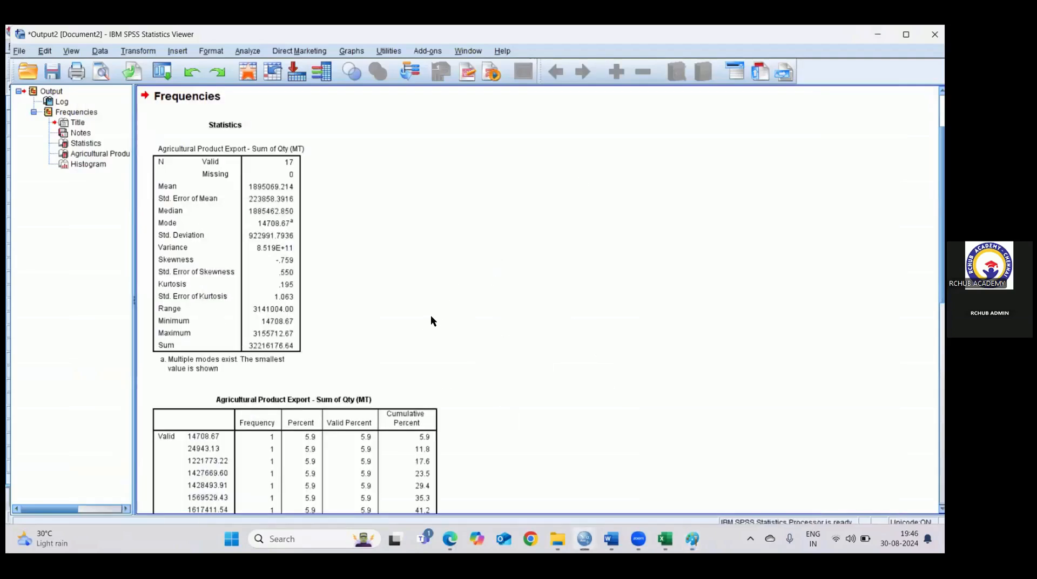
{"action": "left_click", "coordinate": [279, 316]}
{"action": "left_click", "coordinate": [313, 301]}
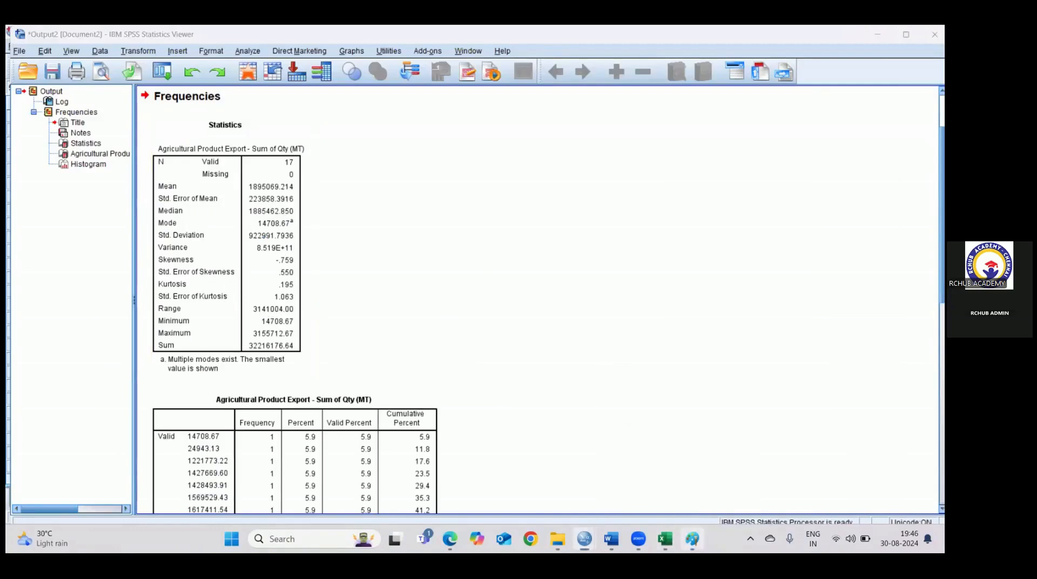
- Switch to Paint and start a new blank canvas without saving the drawing
{"action": "left_click", "coordinate": [692, 539]}
{"action": "left_click", "coordinate": [20, 52]}
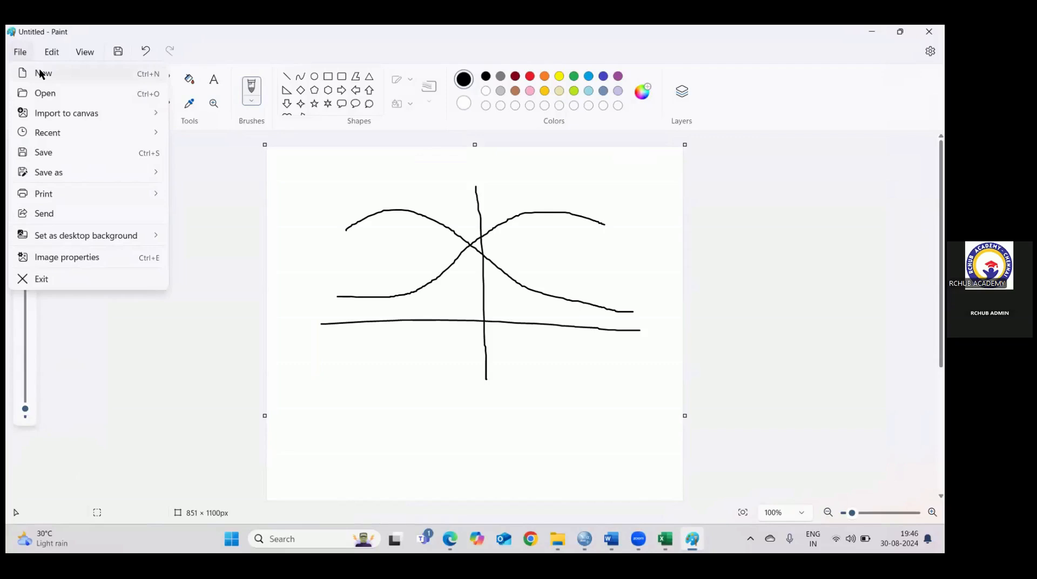
{"action": "left_click", "coordinate": [40, 74]}
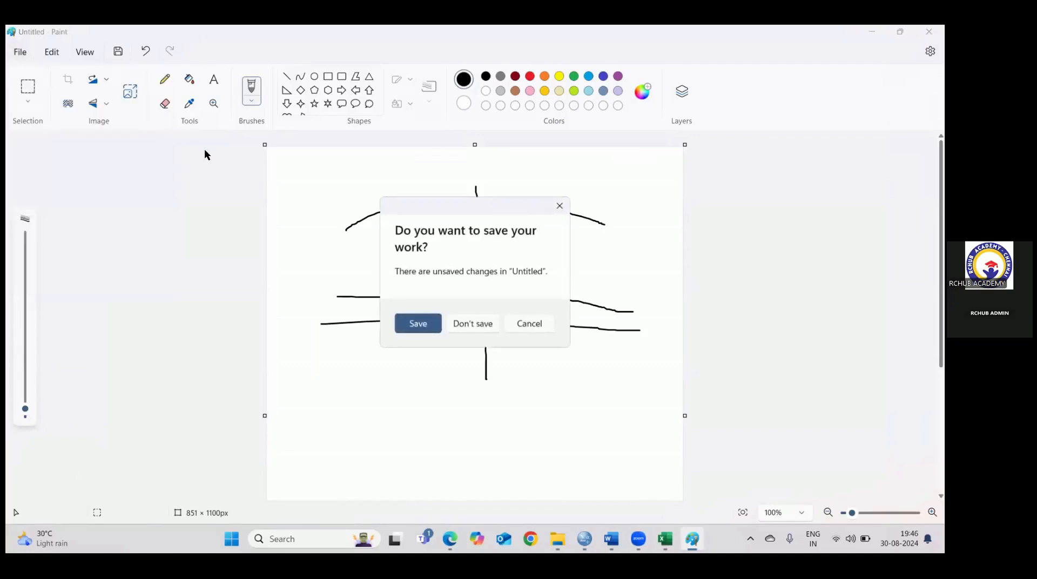
{"action": "left_click", "coordinate": [461, 323]}
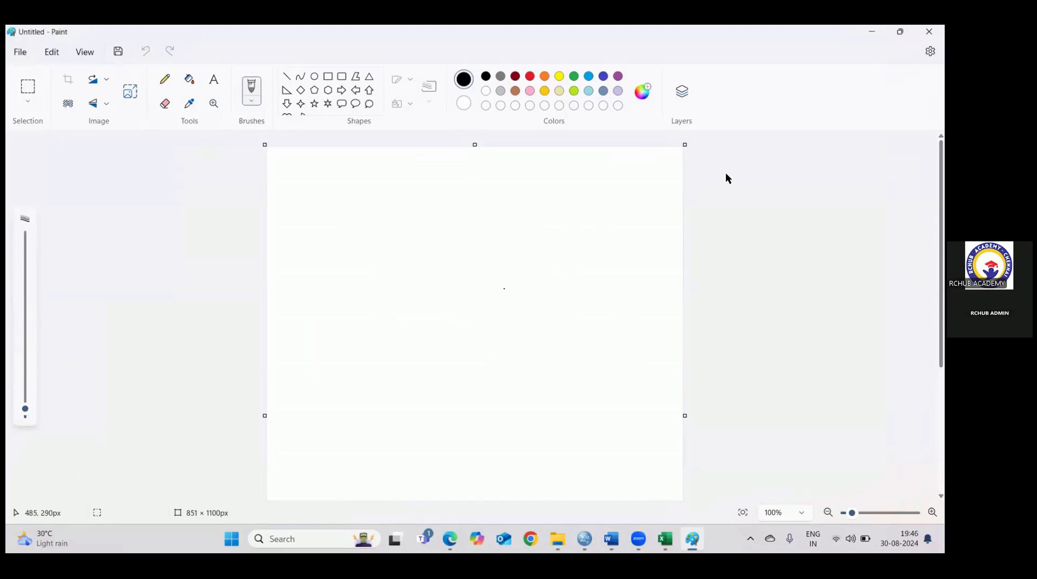
- Switch back to SPSS, bring up the Analytical.sav data editor and select the entire MT column
{"action": "key", "text": "alt+Tab"}
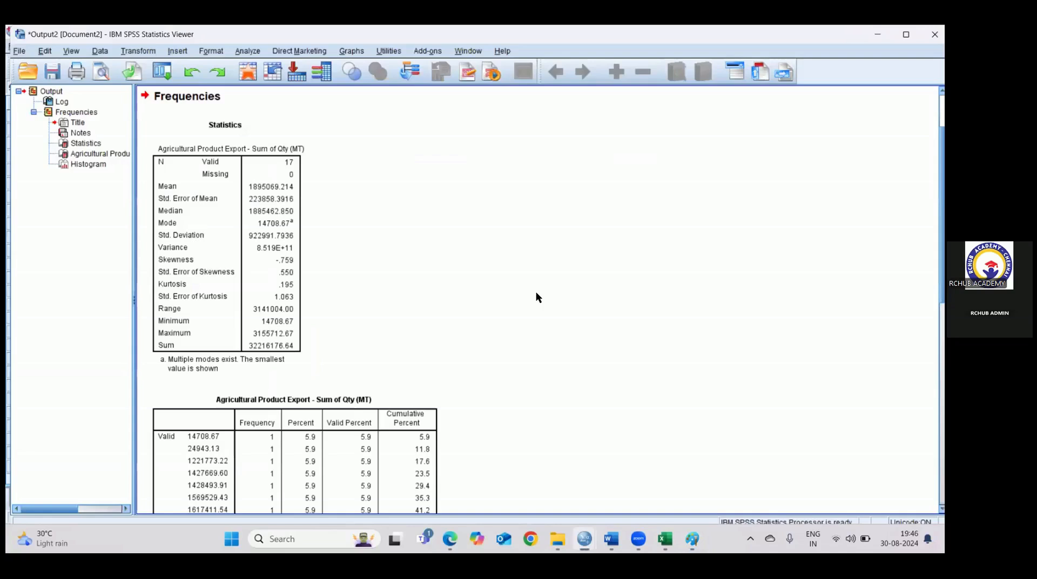
{"action": "left_click", "coordinate": [226, 171]}
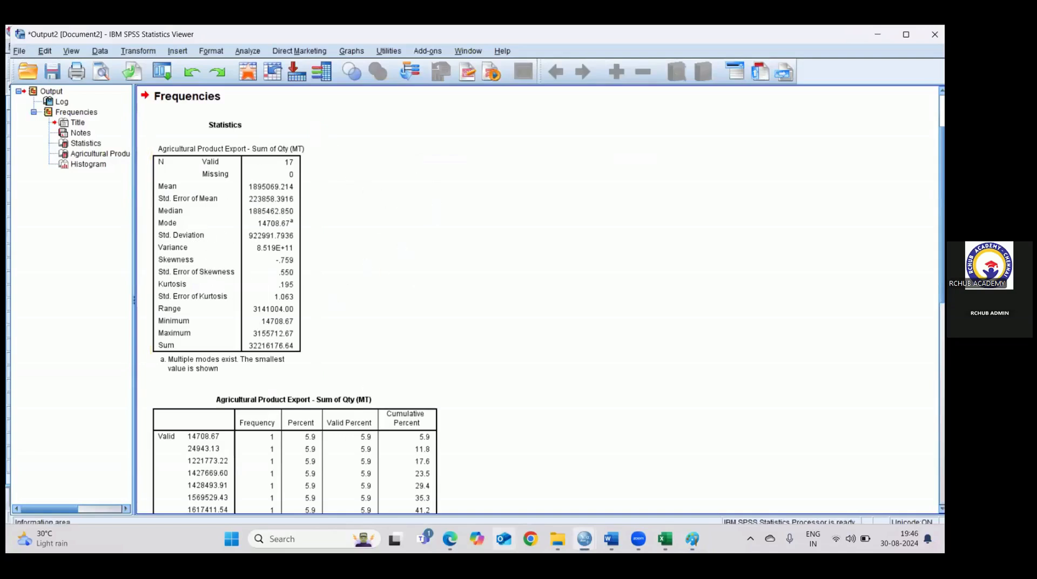
{"action": "mouse_move", "coordinate": [585, 538]}
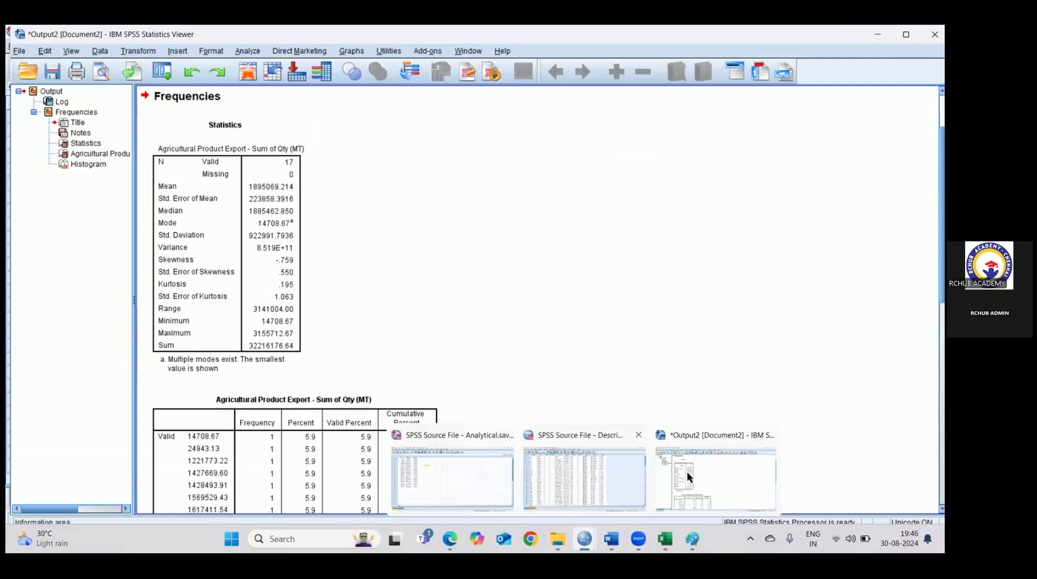
{"action": "left_click", "coordinate": [458, 483]}
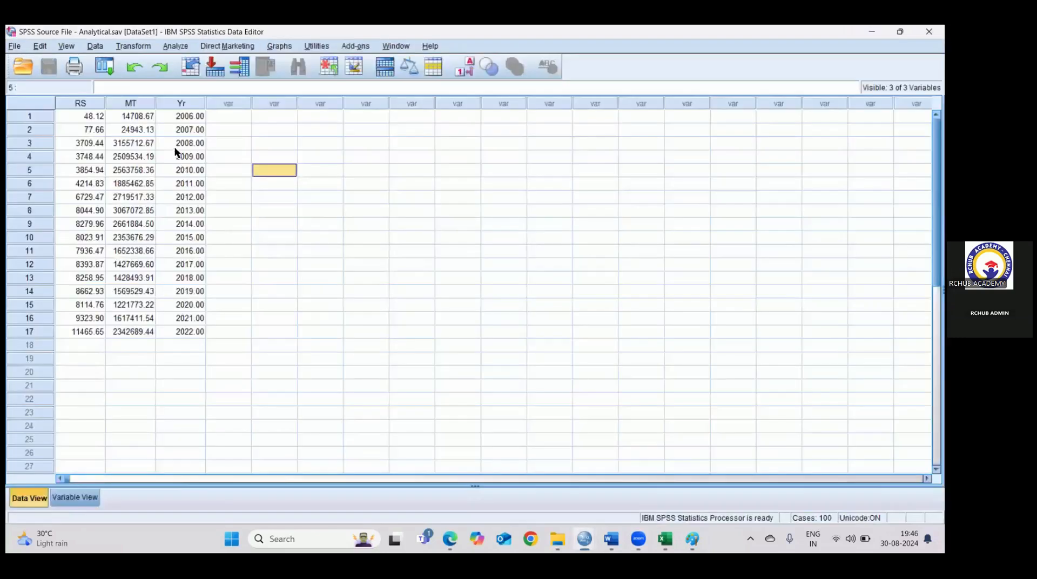
{"action": "left_click", "coordinate": [134, 103]}
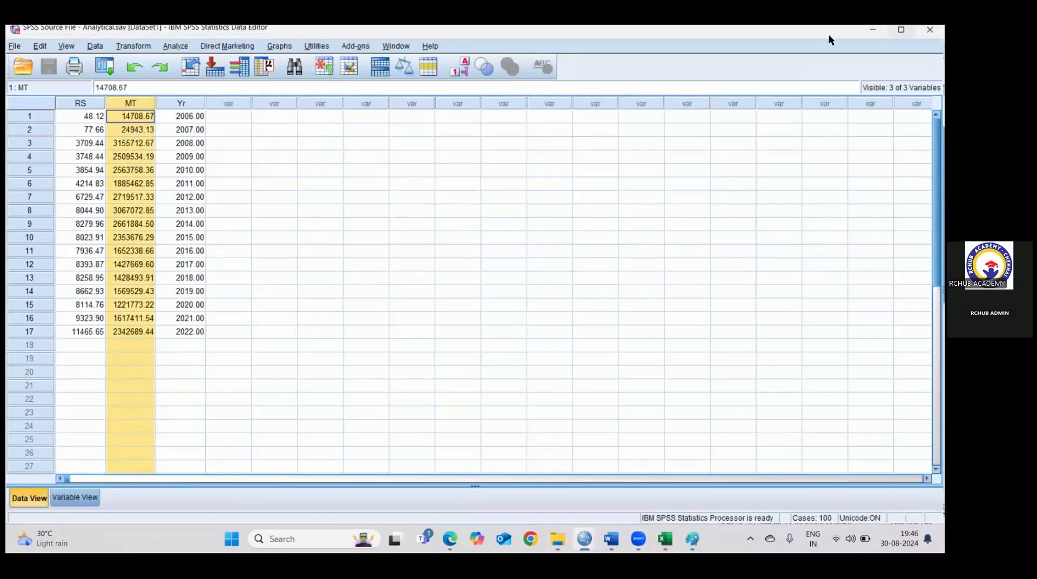
- Arrange the SPSS output viewer and the Analytical.sav data editor side by side at full screen height
{"action": "left_click_drag", "start_coordinate": [828, 36], "coordinate": [506, 102]}
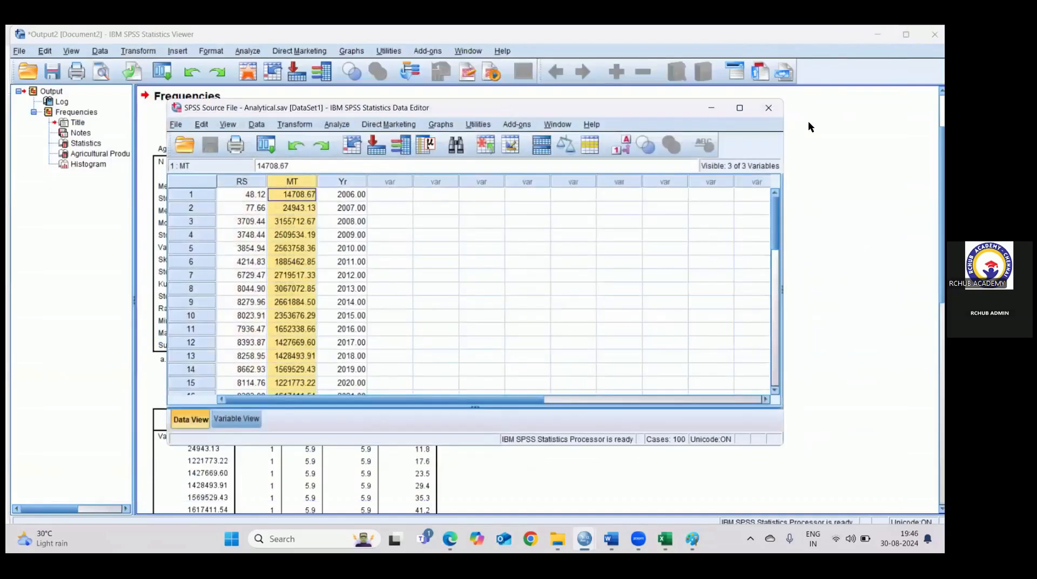
{"action": "key", "text": "super+Right"}
{"action": "key", "text": "super+Up"}
{"action": "left_click", "coordinate": [92, 102]}
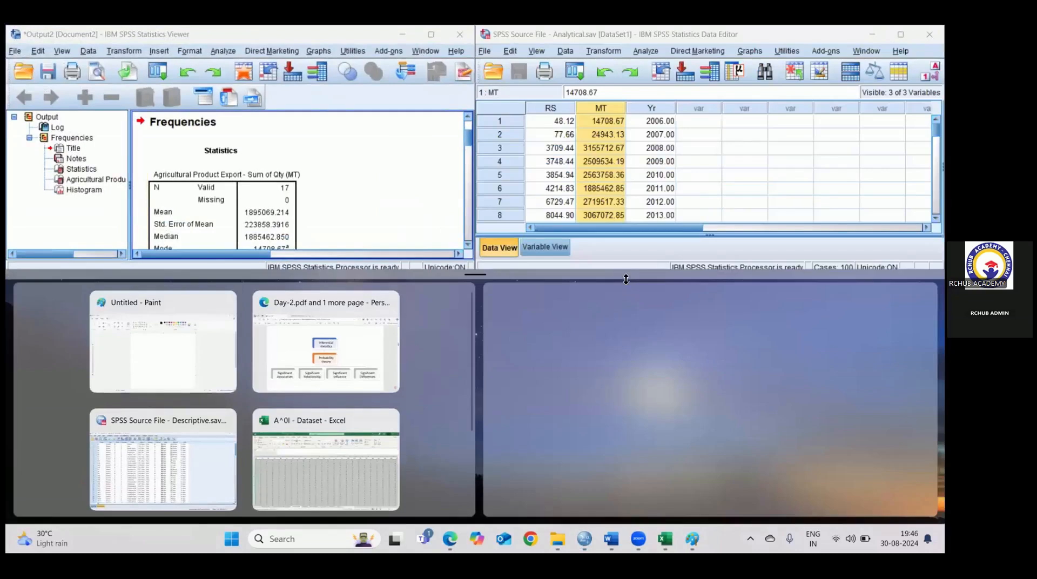
{"action": "left_click_drag", "start_coordinate": [623, 281], "coordinate": [647, 519]}
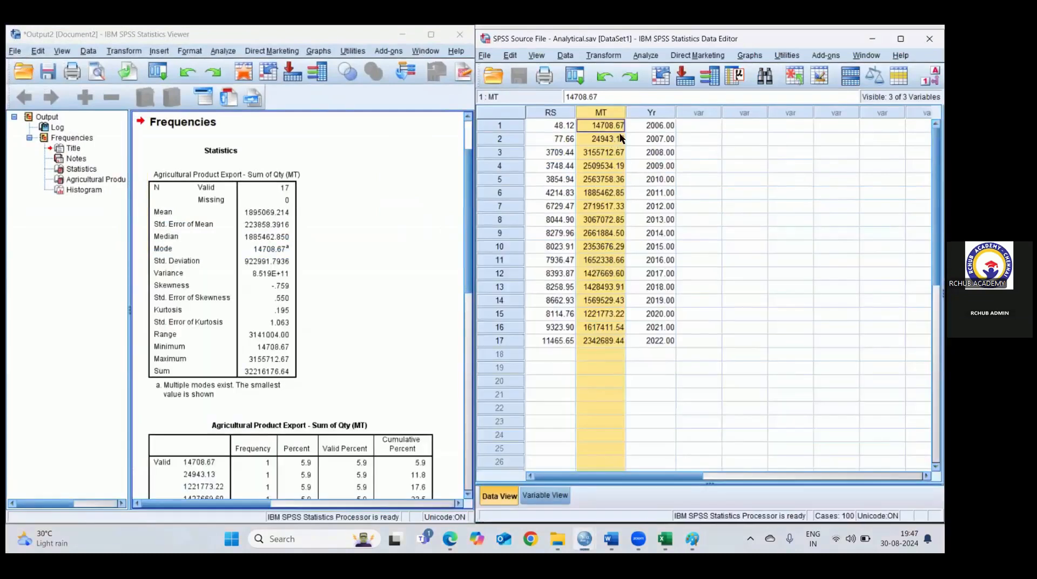
- Select the MT values in rows 1 to 17 of the Analytical.sav data editor
{"action": "left_click", "coordinate": [210, 286]}
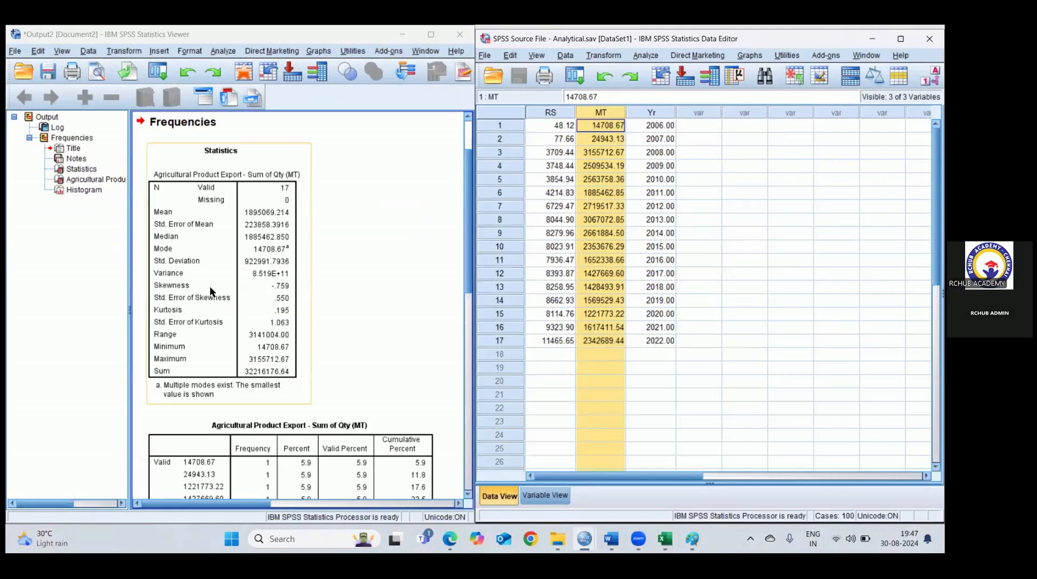
{"action": "left_click", "coordinate": [690, 330]}
{"action": "left_click", "coordinate": [267, 253]}
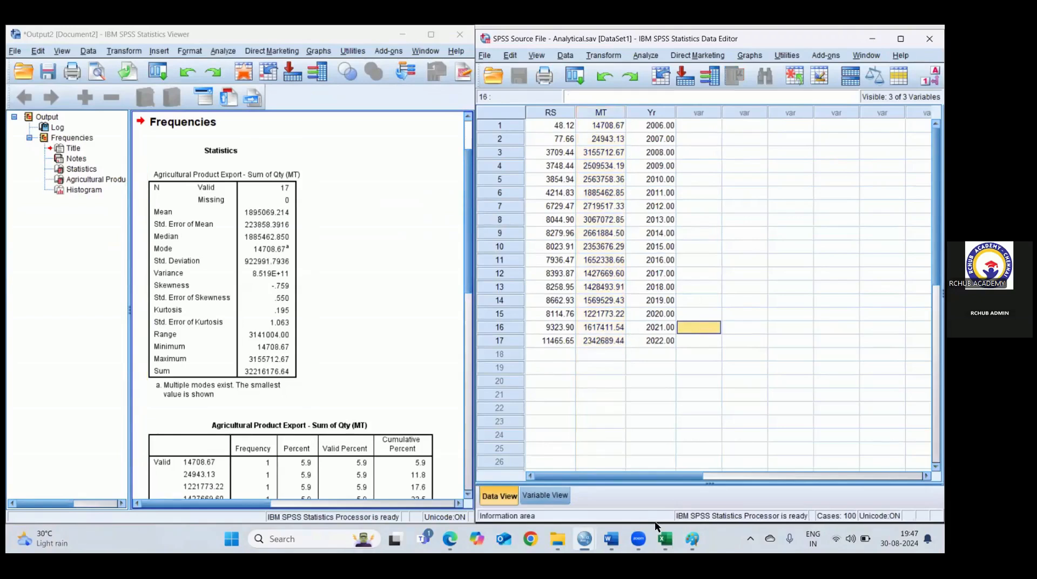
{"action": "left_click", "coordinate": [606, 126]}
{"action": "left_click_drag", "start_coordinate": [607, 130], "coordinate": [607, 327]}
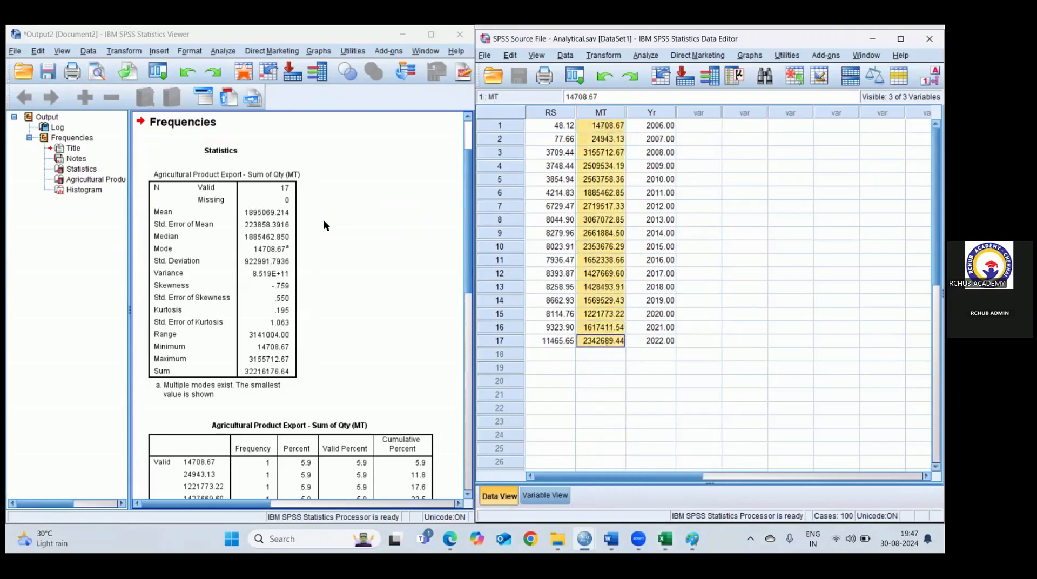
- Switch to the Excel dataset workbook and add a blank worksheet after the Suggestive B sheet
{"action": "left_click", "coordinate": [664, 538]}
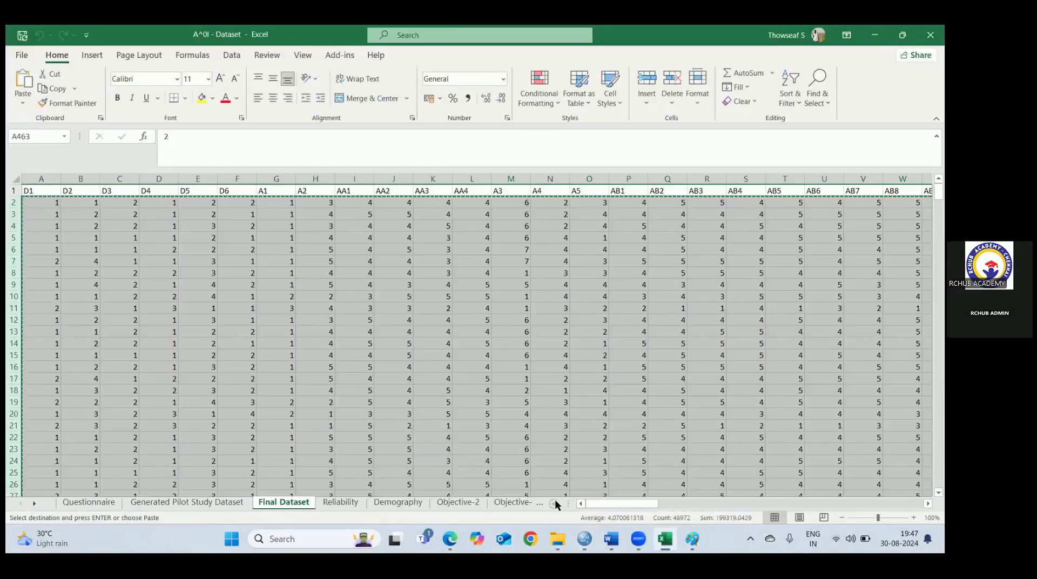
{"action": "left_click", "coordinate": [515, 502]}
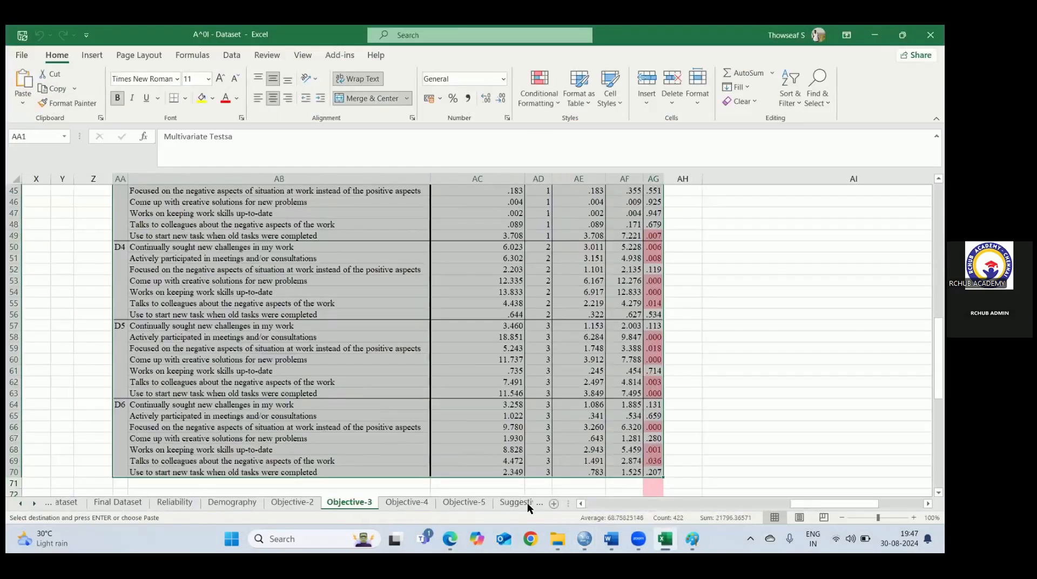
{"action": "left_click", "coordinate": [527, 502]}
{"action": "left_click", "coordinate": [527, 501]}
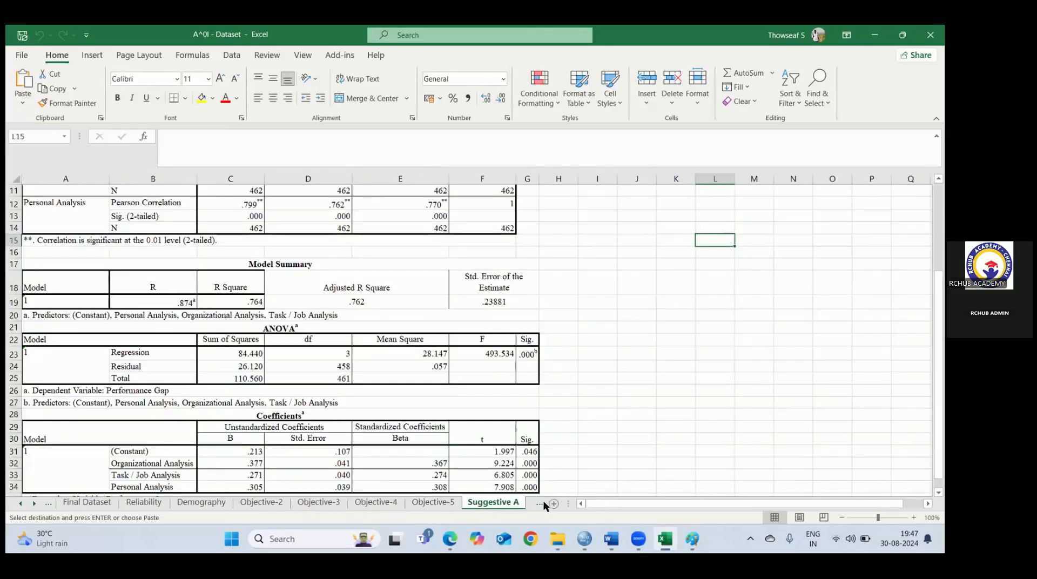
{"action": "left_click", "coordinate": [534, 500]}
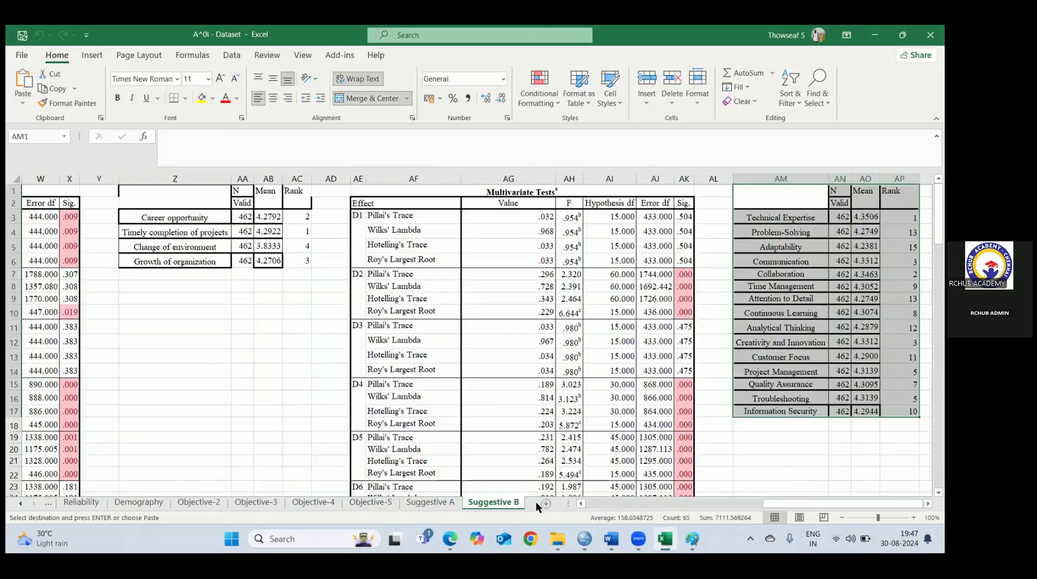
{"action": "left_click", "coordinate": [545, 503]}
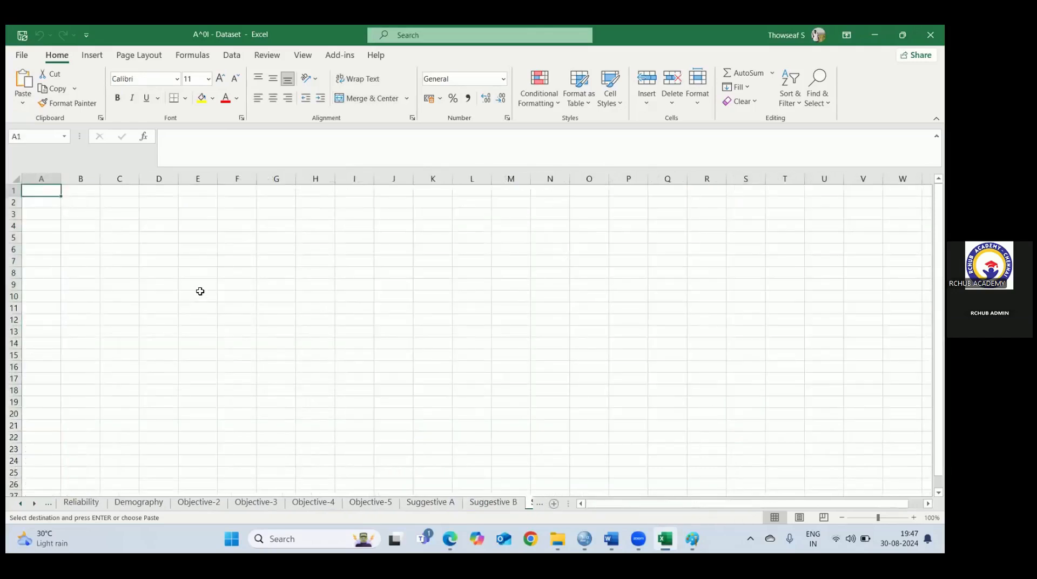
- Try to paste the MT values into the blank sheet starting at cell A2
{"action": "left_click", "coordinate": [49, 202]}
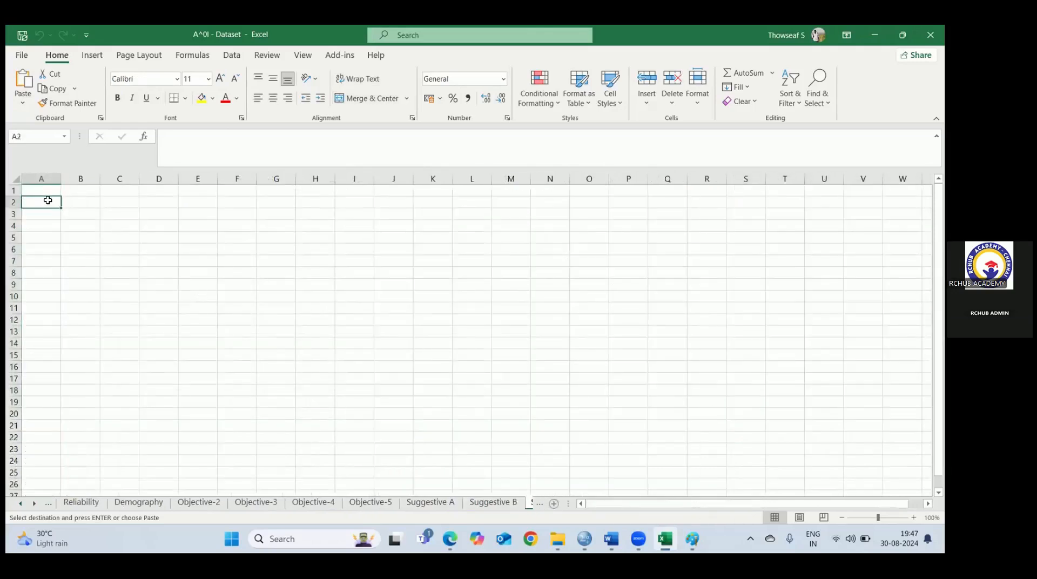
{"action": "key", "text": "ctrl+v"}
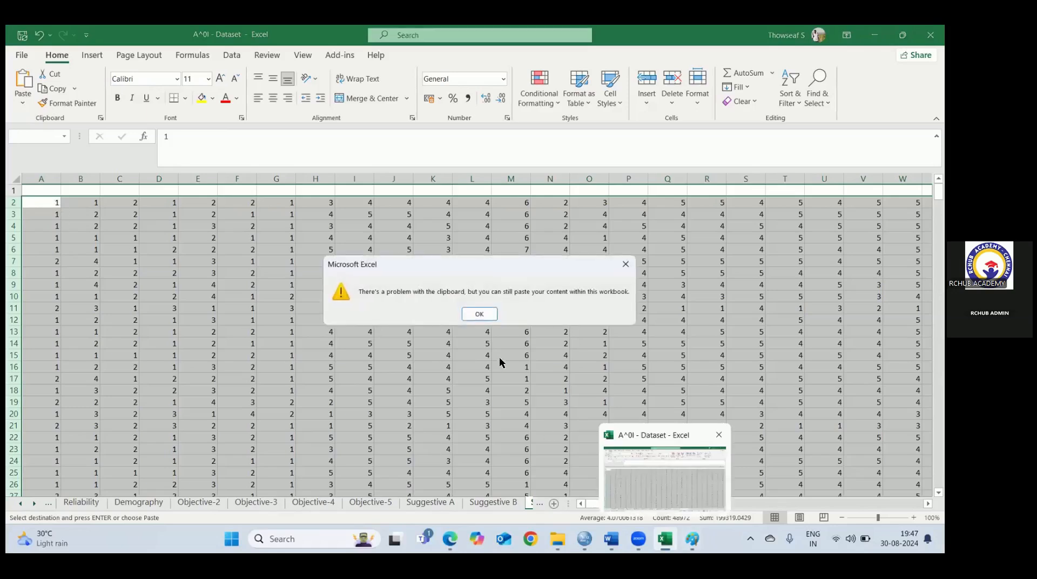
{"action": "left_click", "coordinate": [480, 314]}
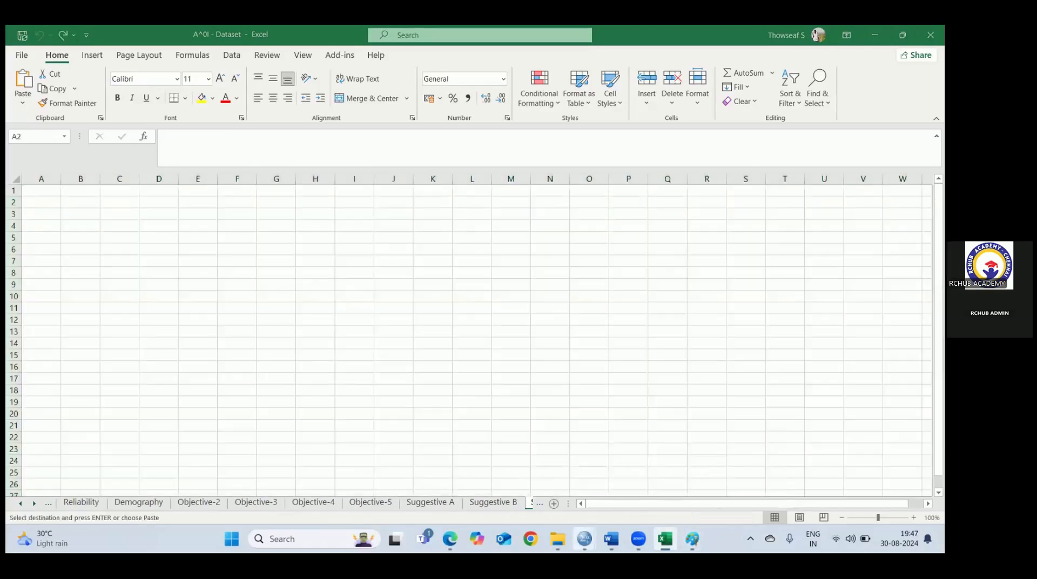
- Copy the MT values of rows 1 to 17 from the SPSS data editor and paste them into the Excel sheet at B2
{"action": "mouse_move", "coordinate": [585, 539]}
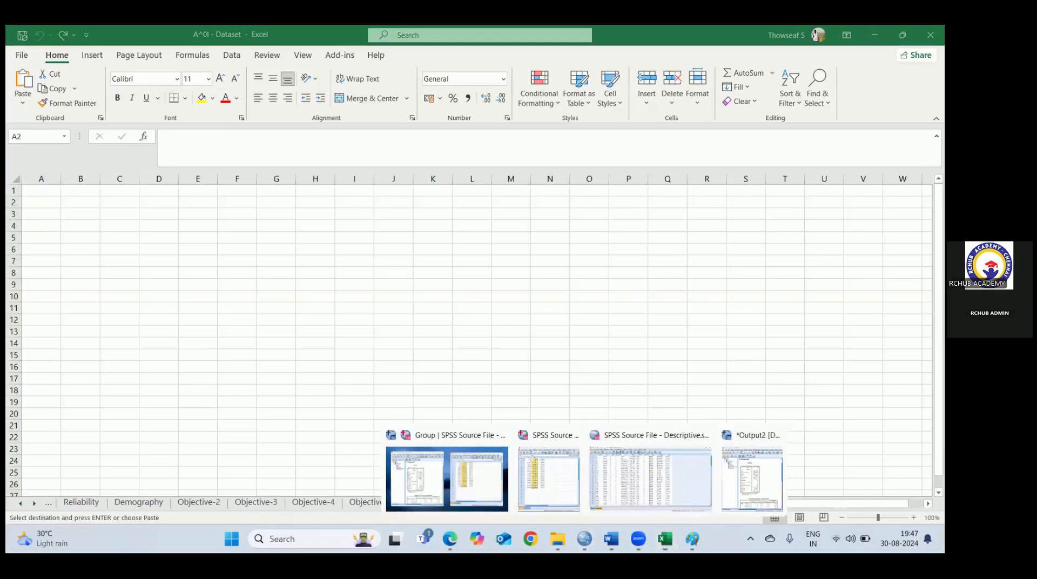
{"action": "left_click", "coordinate": [471, 459]}
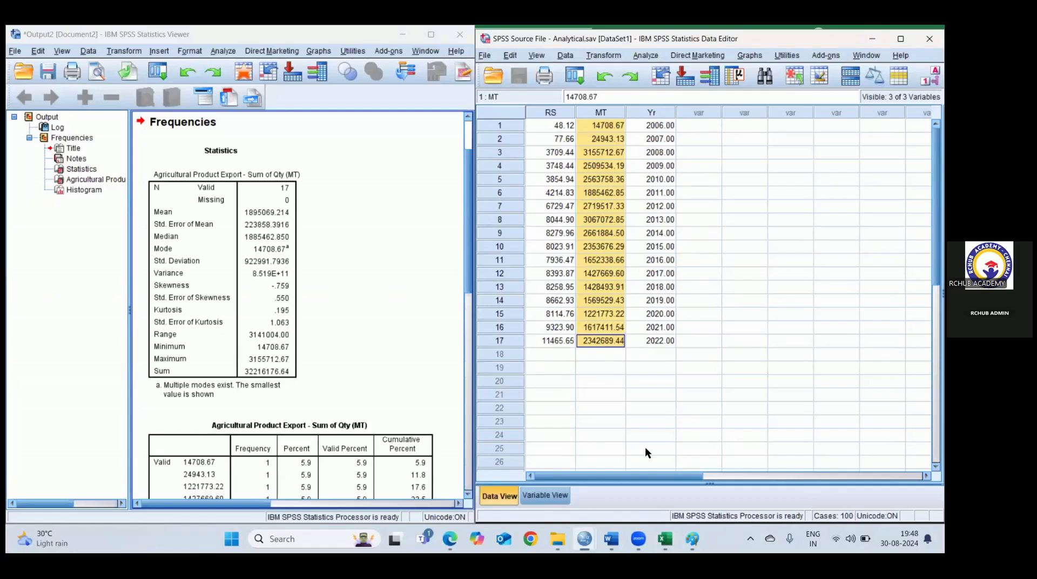
{"action": "left_click", "coordinate": [654, 425]}
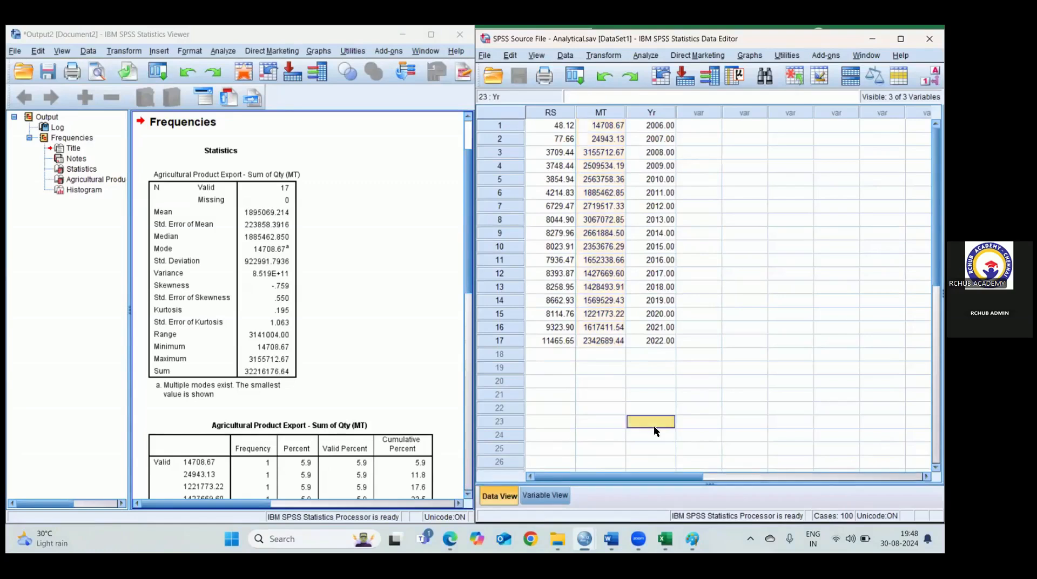
{"action": "left_click_drag", "start_coordinate": [604, 128], "coordinate": [616, 337]}
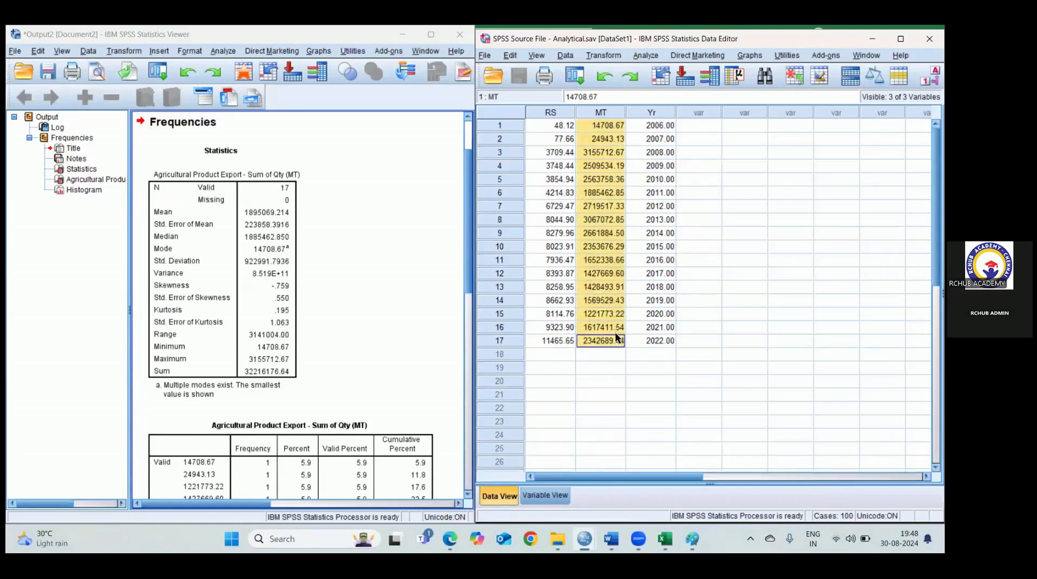
{"action": "left_click", "coordinate": [665, 538]}
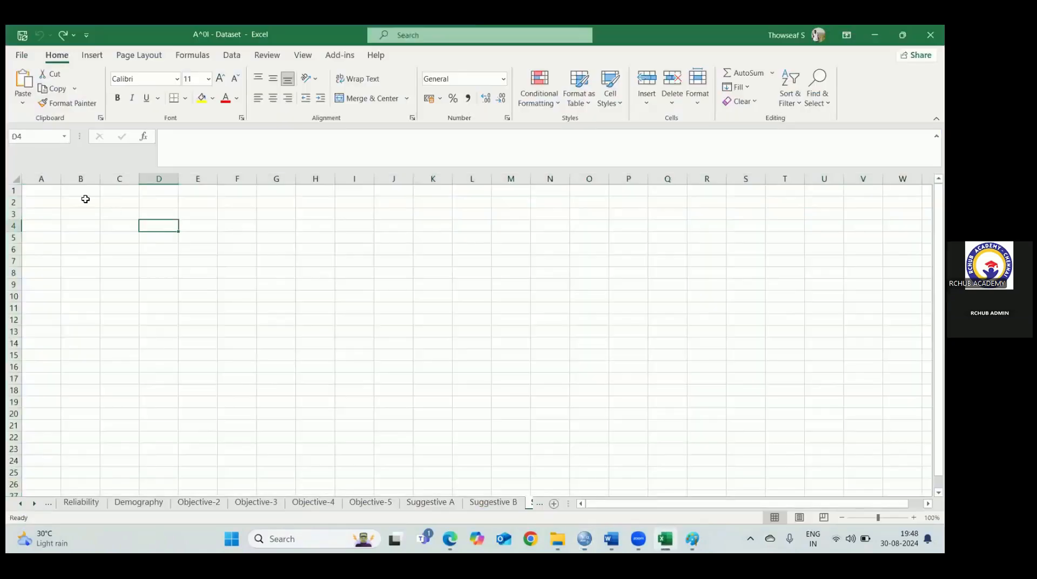
{"action": "left_click", "coordinate": [83, 201]}
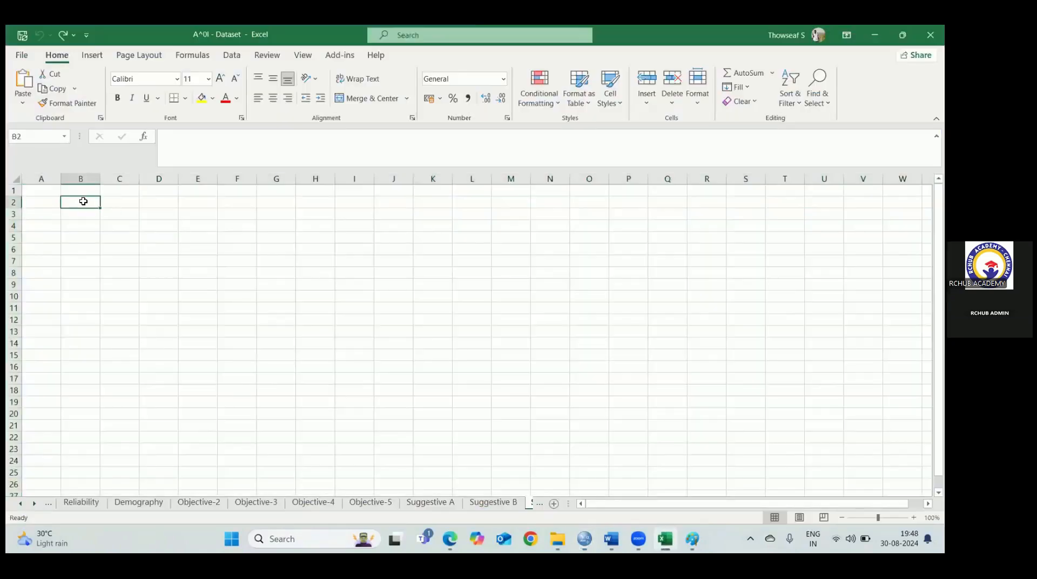
{"action": "key", "text": "ctrl+v"}
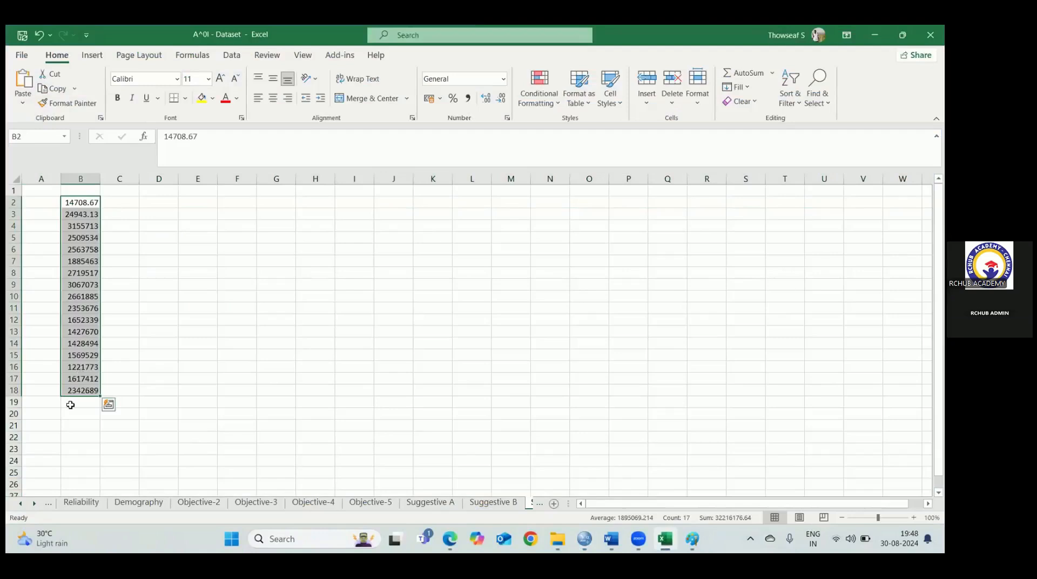
- Calculate the mean of the pasted values in cell B19 with =AVERAGE(B2:B18)
{"action": "left_click", "coordinate": [70, 405]}
{"action": "type", "text": "=Ave"}
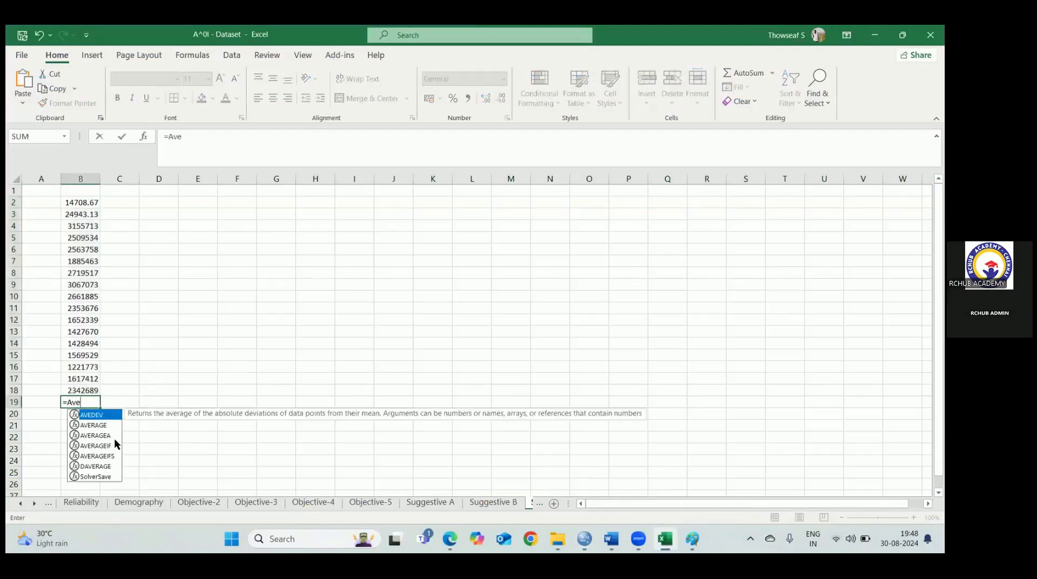
{"action": "double_click", "coordinate": [97, 426]}
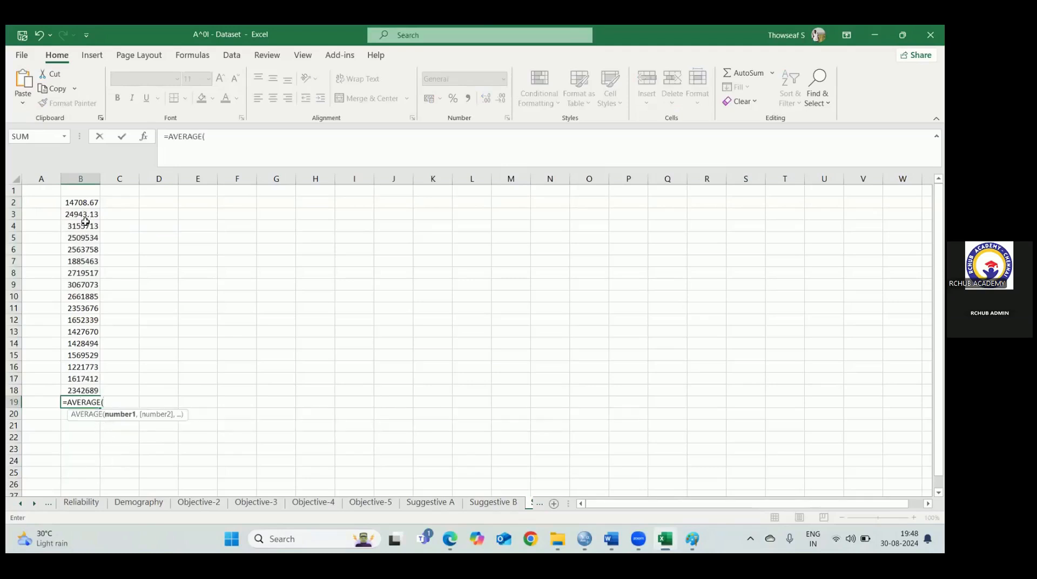
{"action": "left_click_drag", "start_coordinate": [78, 202], "coordinate": [87, 391]}
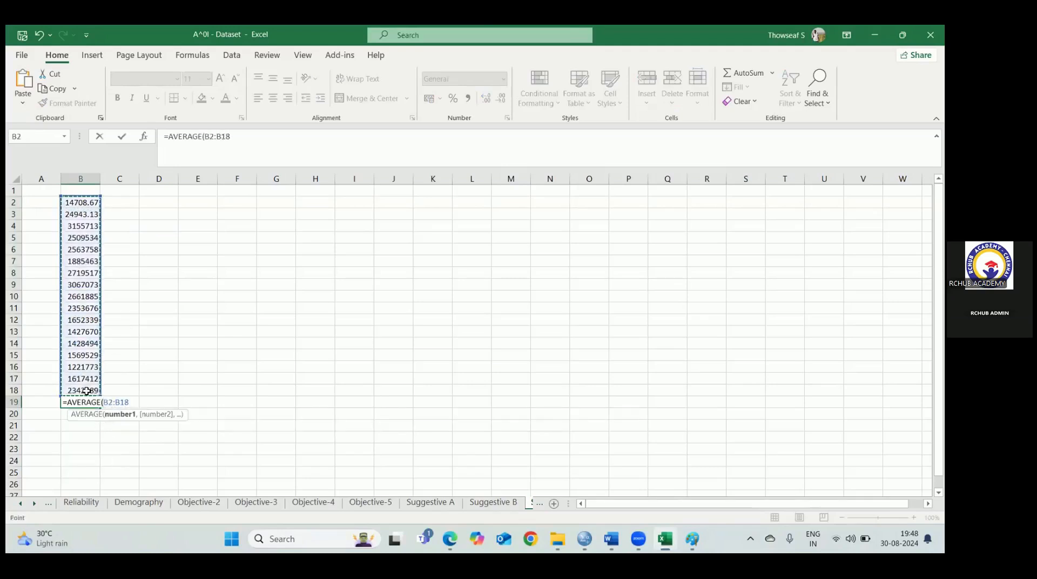
{"action": "type", "text": ")"}
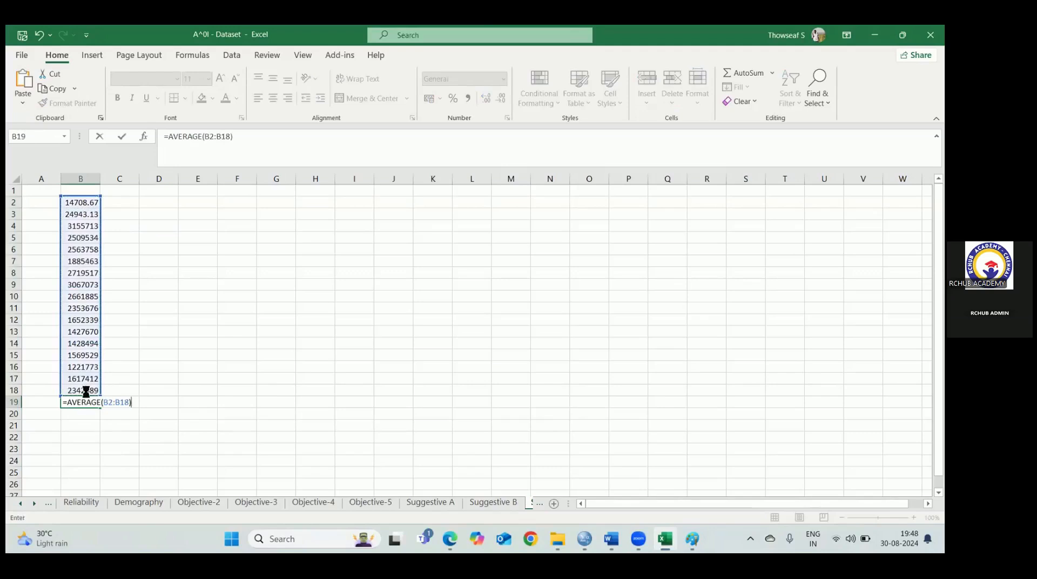
{"action": "key", "text": "Return"}
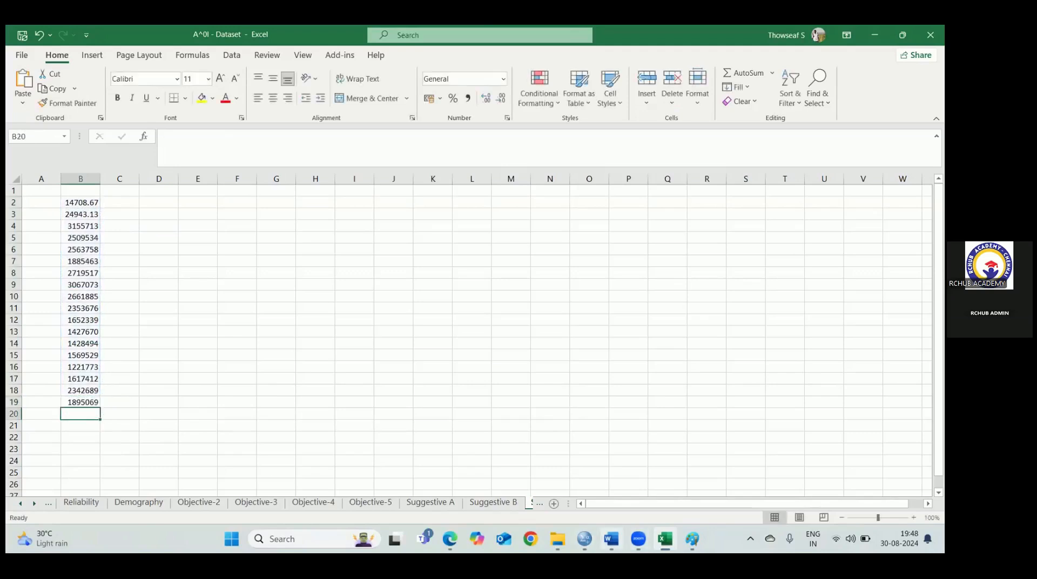
- Switch back to the paired SPSS windows and check the mean in the Statistics table
{"action": "mouse_move", "coordinate": [582, 534]}
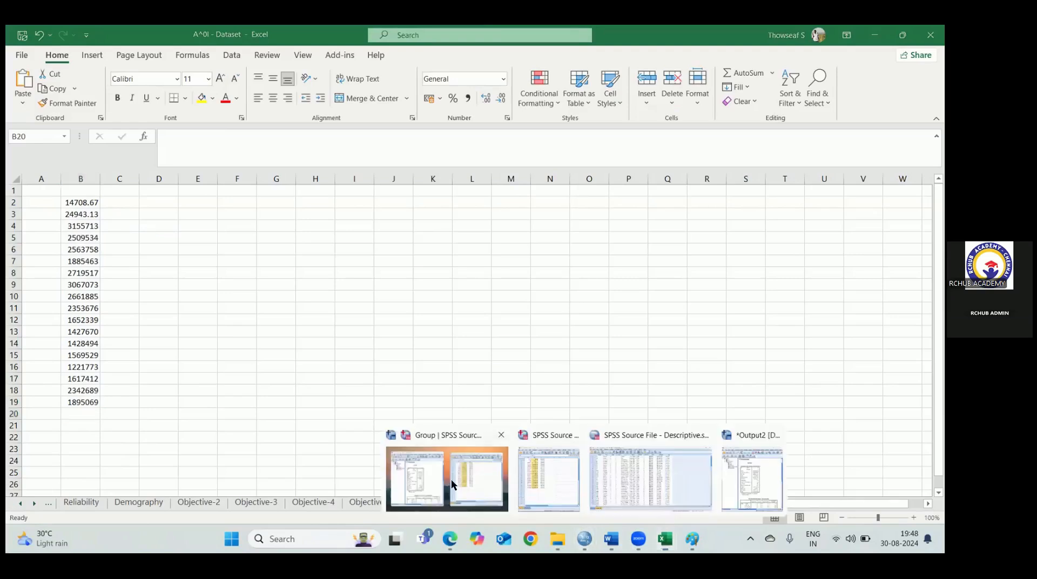
{"action": "left_click", "coordinate": [453, 485]}
{"action": "left_click", "coordinate": [255, 217]}
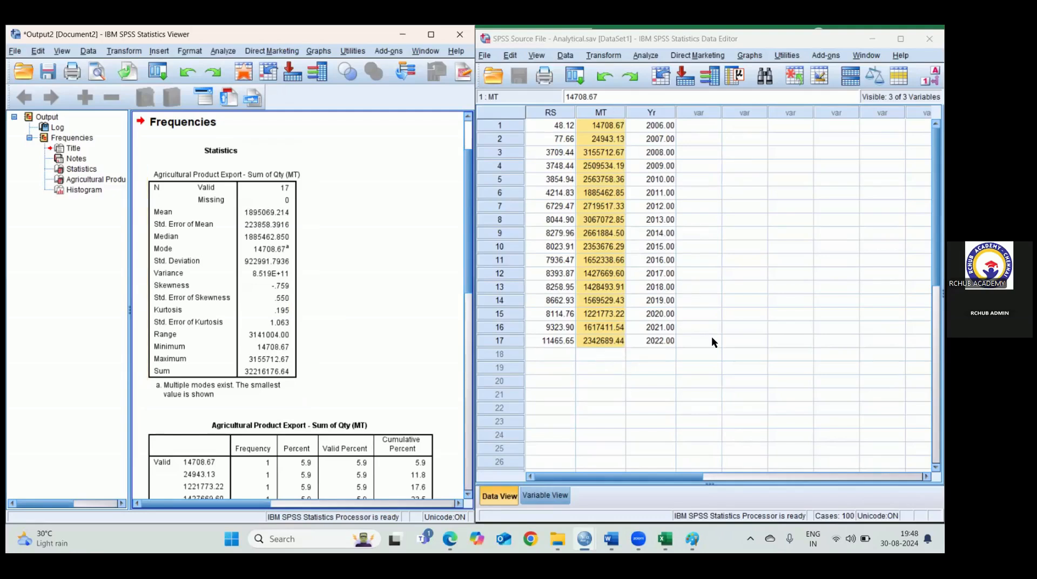
- Return to Excel, delete the average in B19 and enter the header Values in cell B1
{"action": "left_click", "coordinate": [665, 538]}
{"action": "left_click", "coordinate": [81, 402]}
{"action": "key", "text": "Delete"}
{"action": "left_click", "coordinate": [85, 189]}
{"action": "type", "text": "Values"}
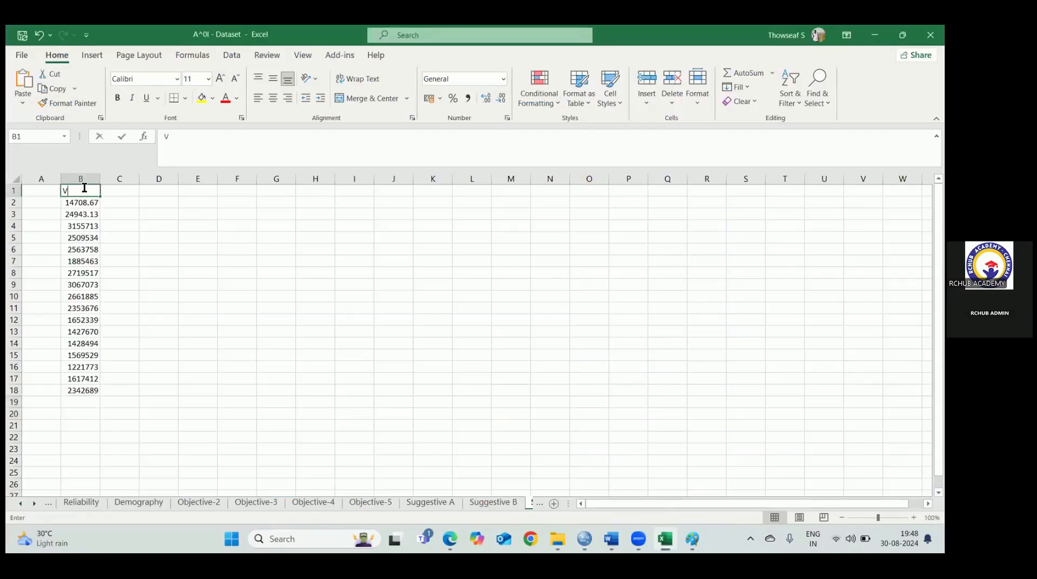
{"action": "left_click", "coordinate": [143, 237]}
- Sort column B from smallest to largest
{"action": "left_click", "coordinate": [80, 178]}
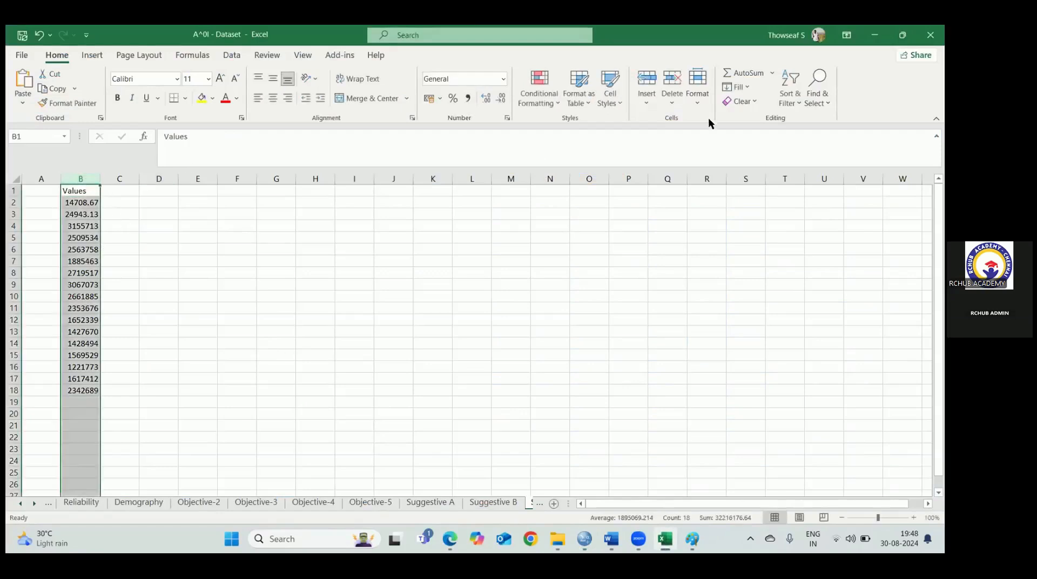
{"action": "left_click", "coordinate": [790, 100]}
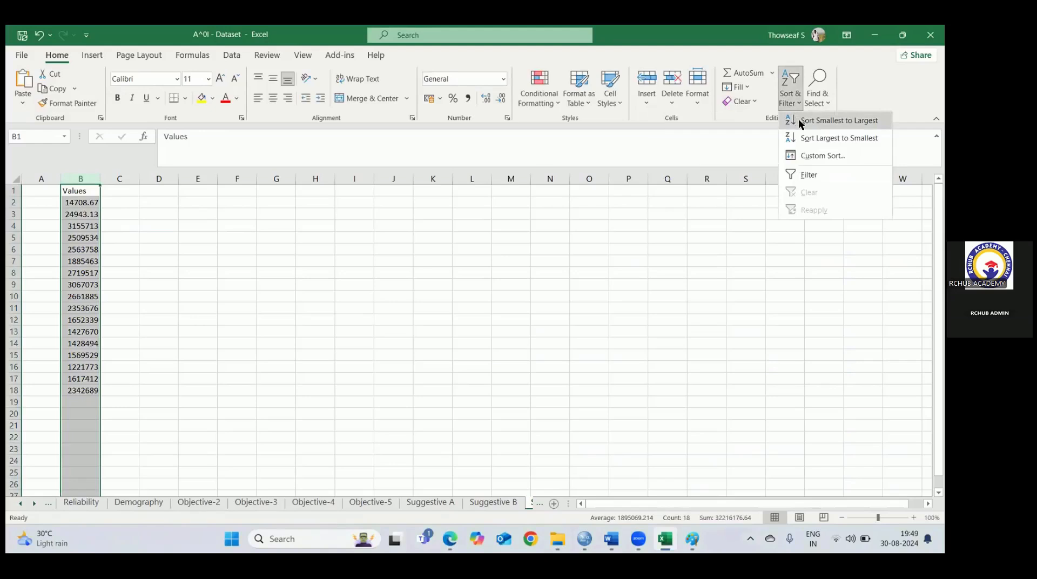
{"action": "left_click", "coordinate": [240, 338]}
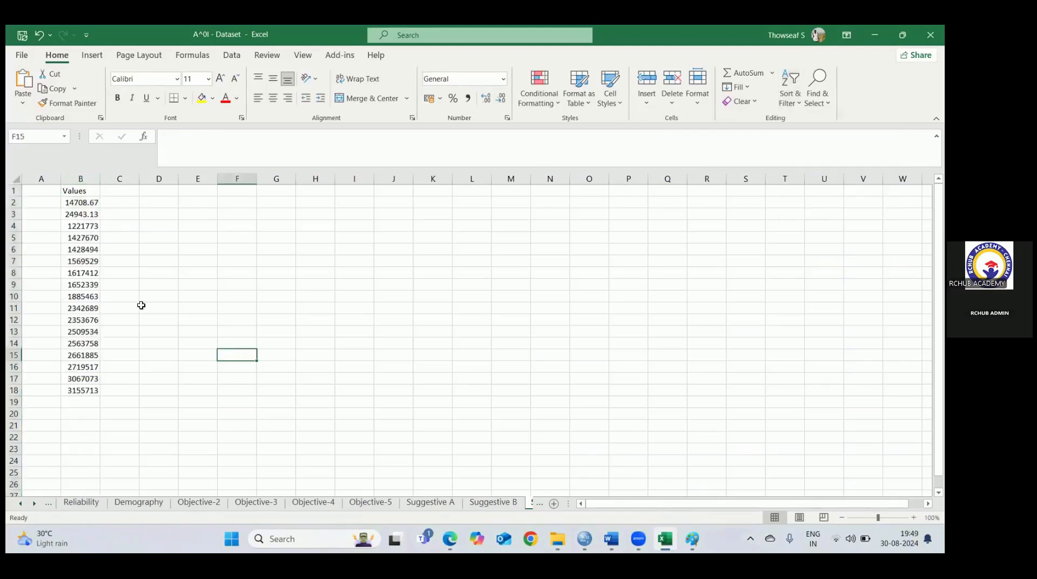
- Number the sorted values 1 to 17 in cells A2:A18 and select row 10, which holds the ninth value
{"action": "left_click", "coordinate": [37, 203]}
{"action": "type", "text": "1"}
{"action": "key", "text": "Return"}
{"action": "type", "text": "2"}
{"action": "key", "text": "Return"}
{"action": "type", "text": "3"}
{"action": "key", "text": "Return"}
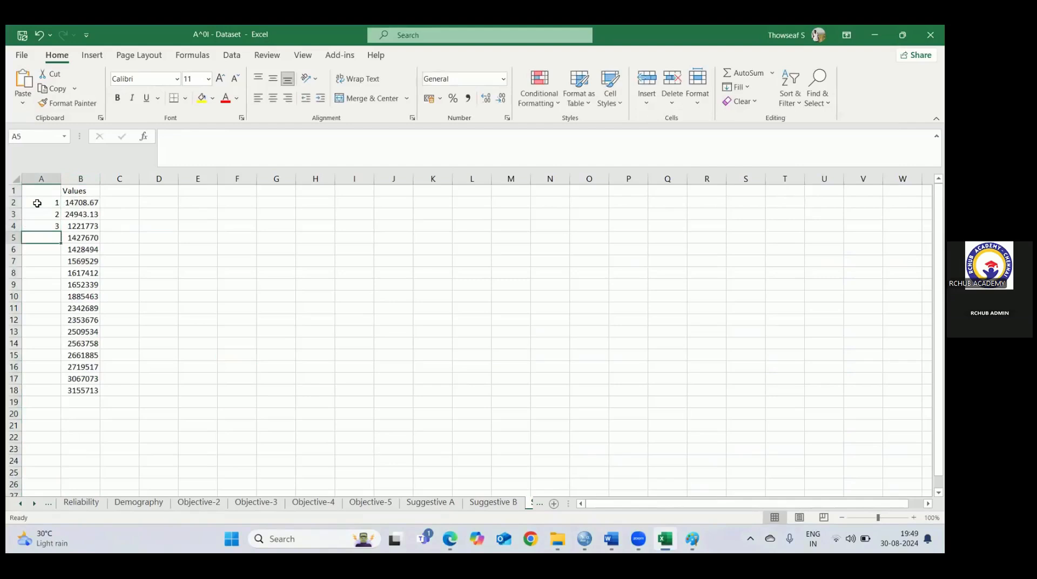
{"action": "left_click_drag", "start_coordinate": [37, 203], "coordinate": [61, 397]}
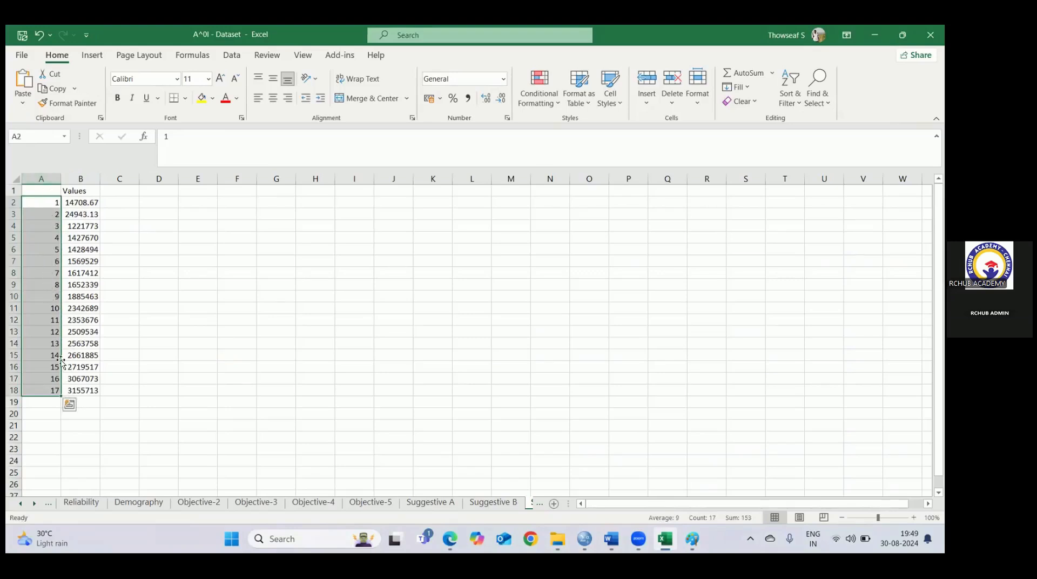
{"action": "left_click", "coordinate": [14, 295]}
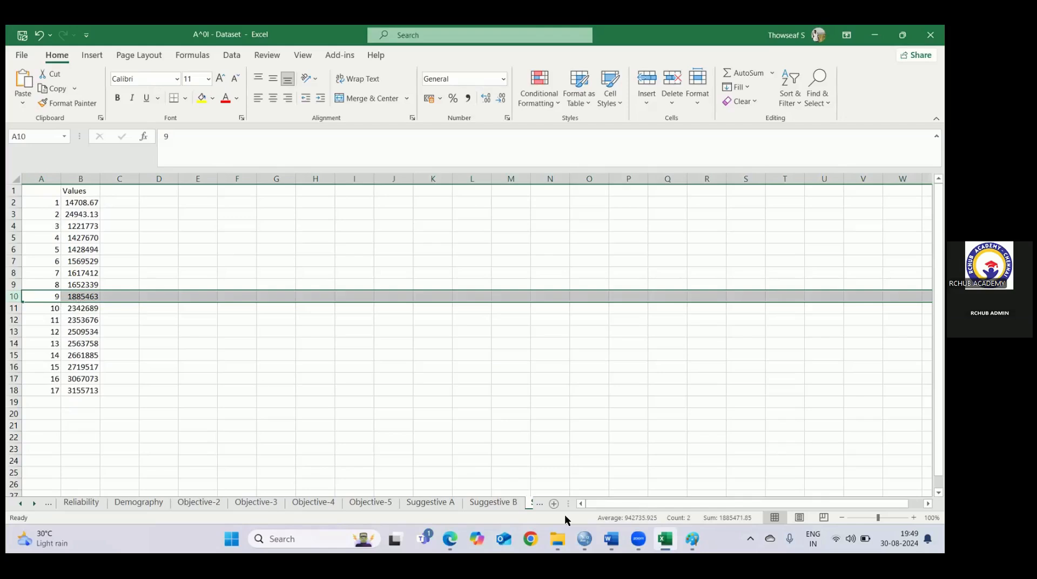
- Switch to the paired SPSS windows and compare the Statistics table's minimum and maximum with the MT values in rows 1 and 3
{"action": "mouse_move", "coordinate": [584, 539]}
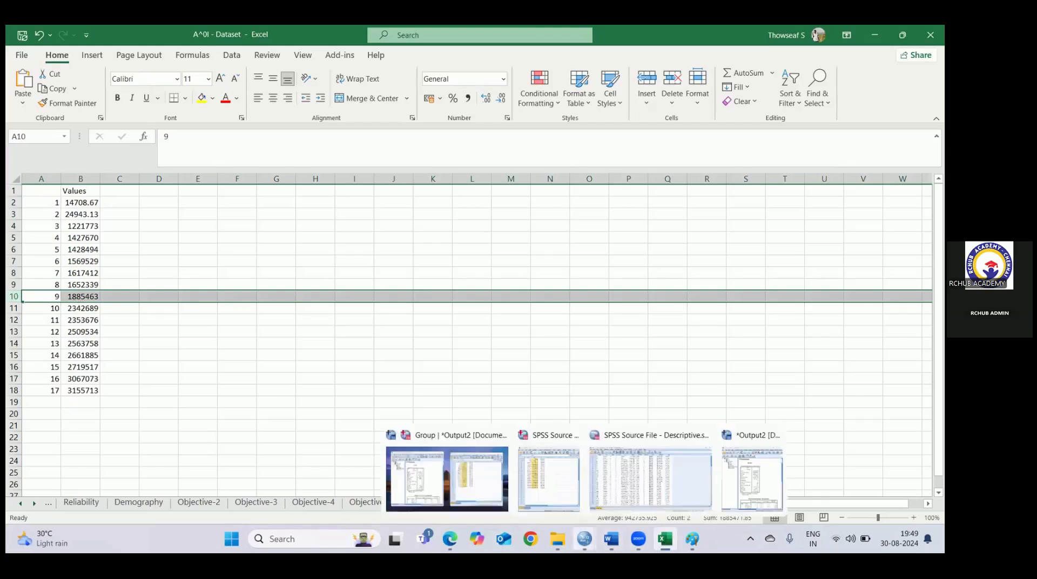
{"action": "left_click", "coordinate": [459, 476]}
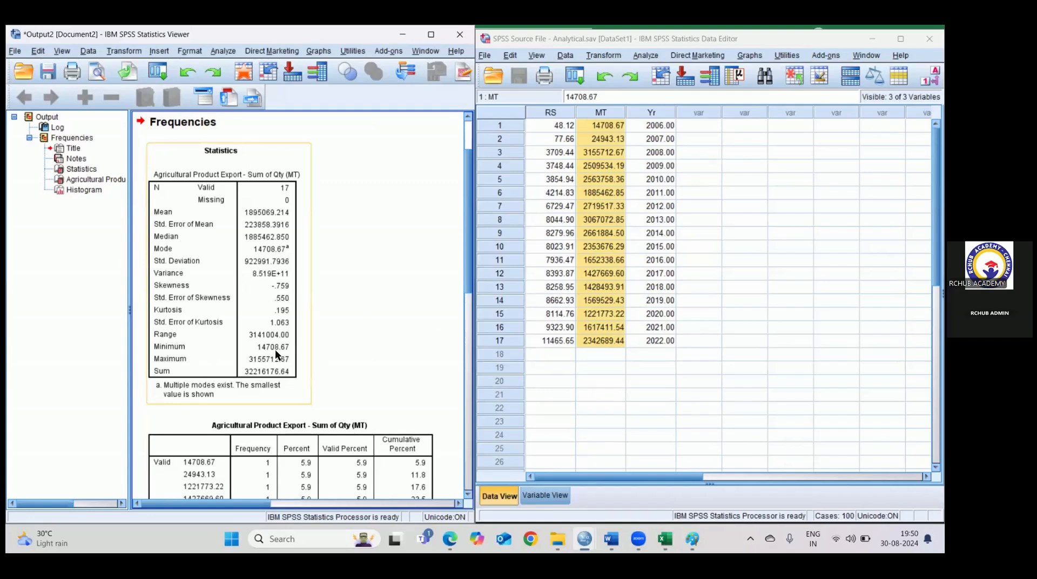
{"action": "left_click", "coordinate": [609, 129]}
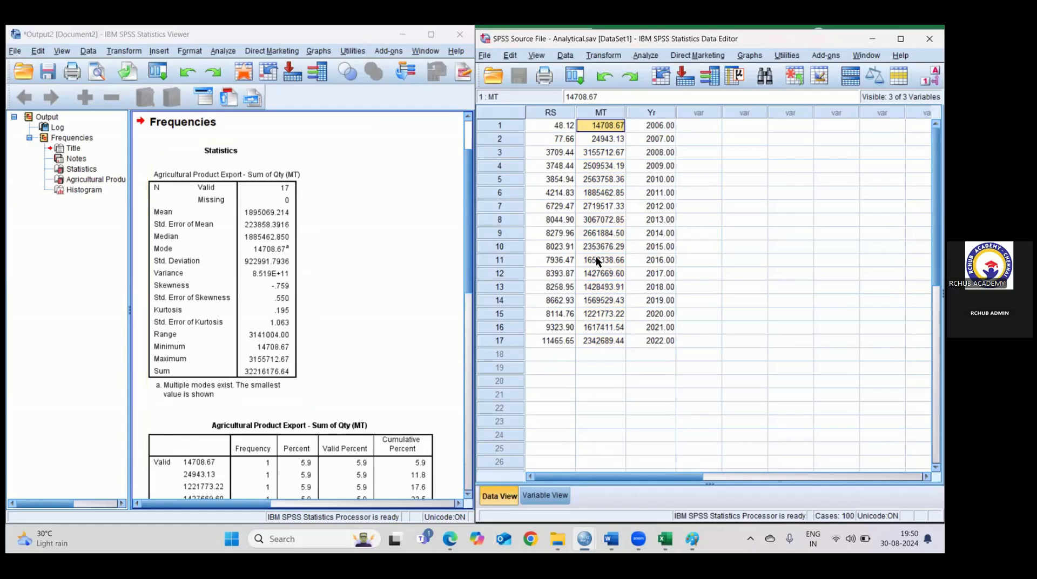
{"action": "left_click", "coordinate": [598, 153]}
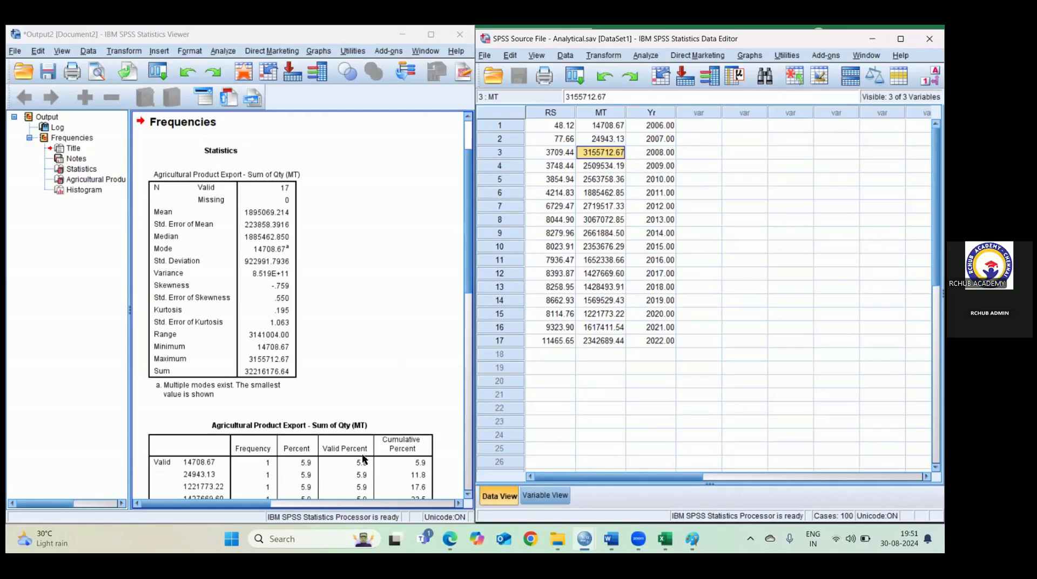
- Switch to Day-2.pdf in Edge and review the slides on types of statistics, descriptive statistics and inferential statistics
{"action": "left_click", "coordinate": [450, 539]}
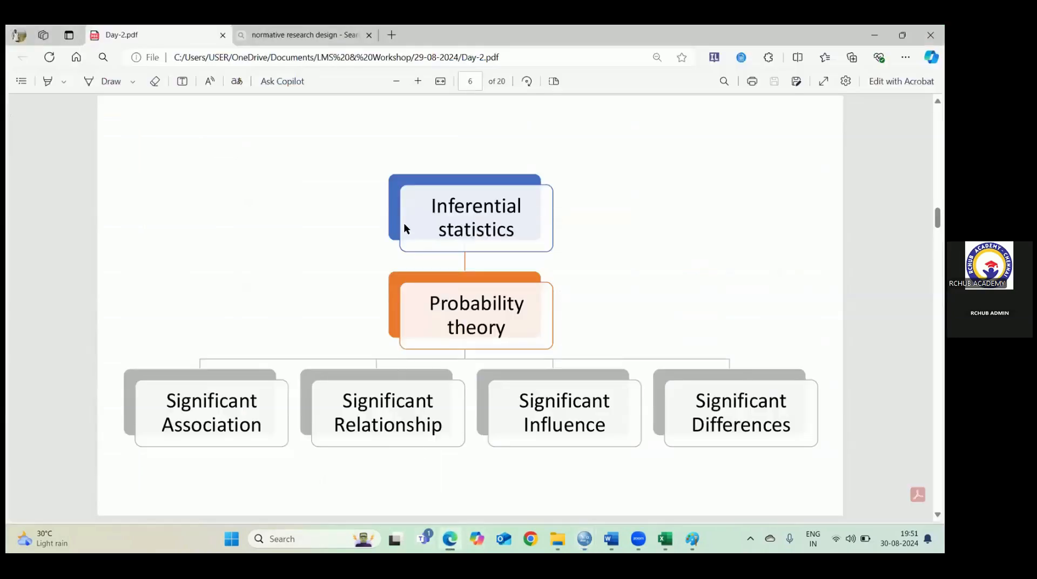
{"action": "scroll", "coordinate": [411, 231], "scroll_direction": "up", "scroll_amount": 15}
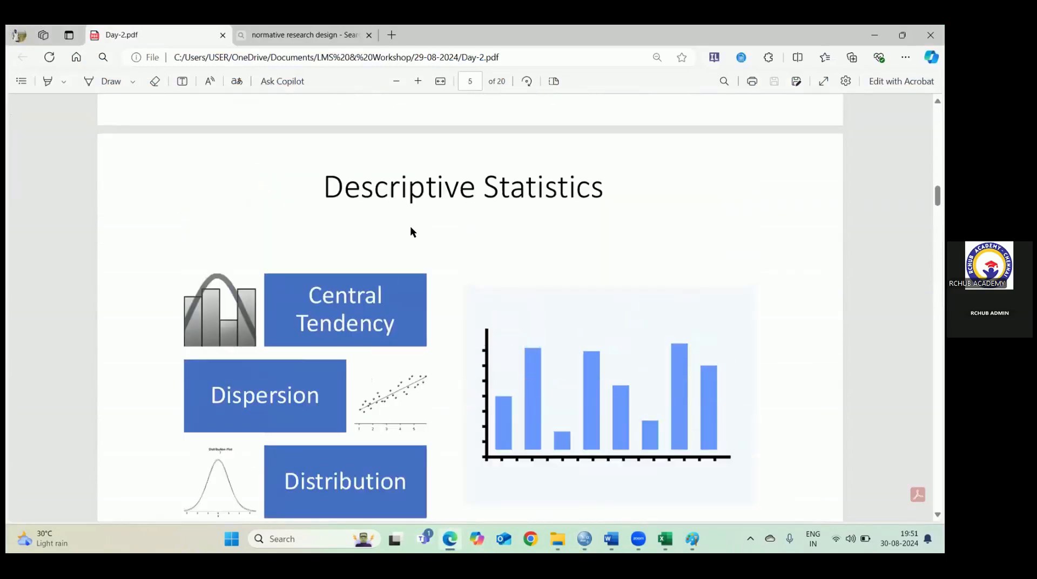
{"action": "scroll", "coordinate": [410, 231], "scroll_direction": "down", "scroll_amount": 1}
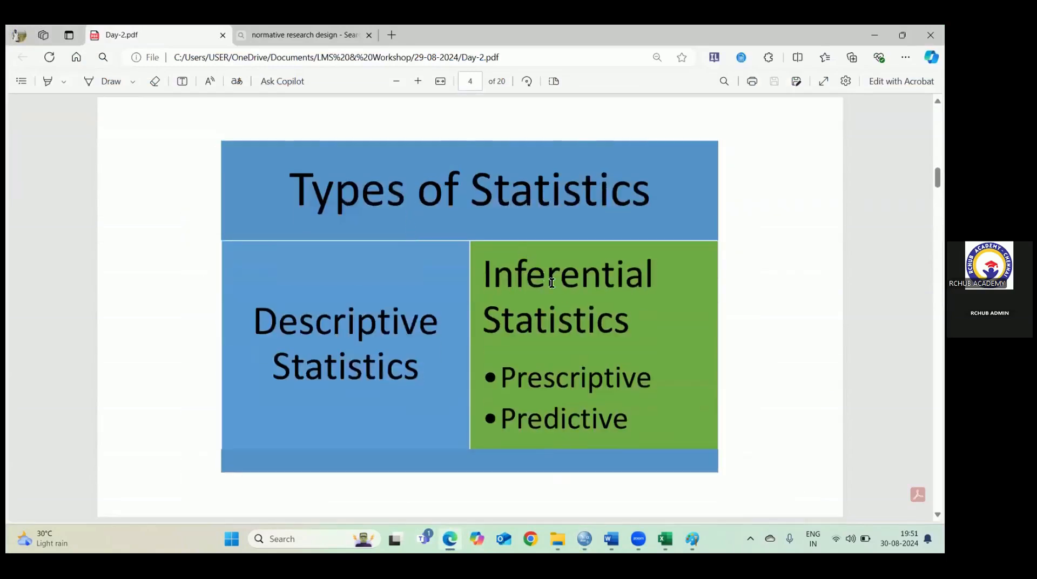
{"action": "scroll", "coordinate": [557, 291], "scroll_direction": "down", "scroll_amount": 10}
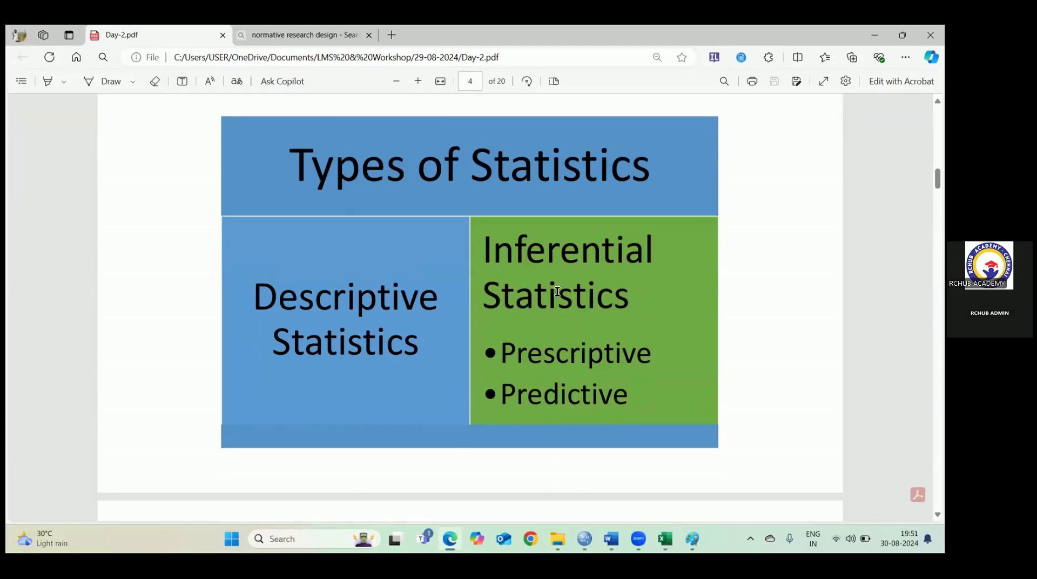
{"action": "scroll", "coordinate": [557, 291], "scroll_direction": "down", "scroll_amount": 14}
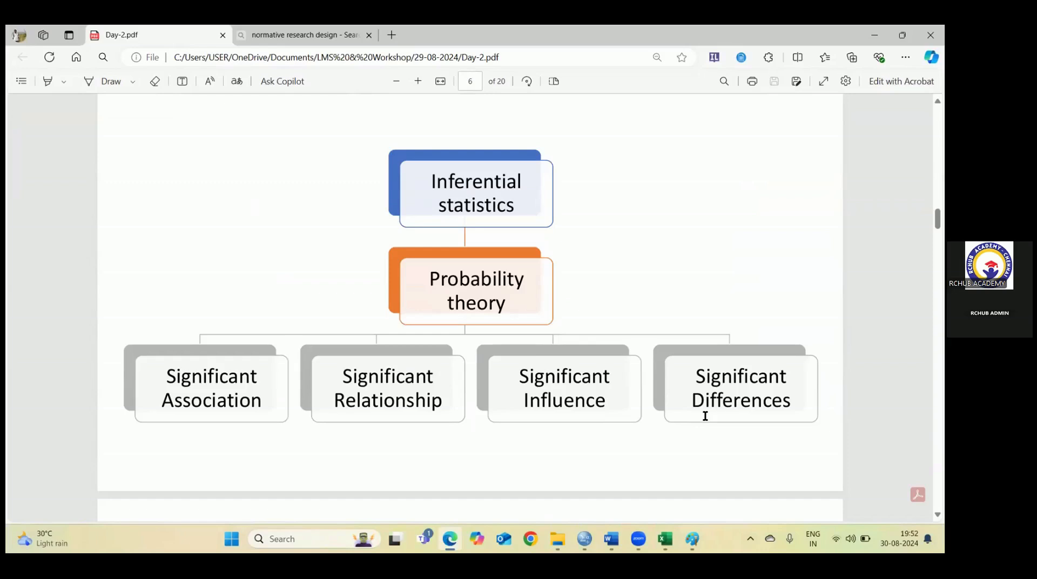
- Close the blank untitled Paint window, switch to Excel and select cell B19
{"action": "mouse_move", "coordinate": [692, 539]}
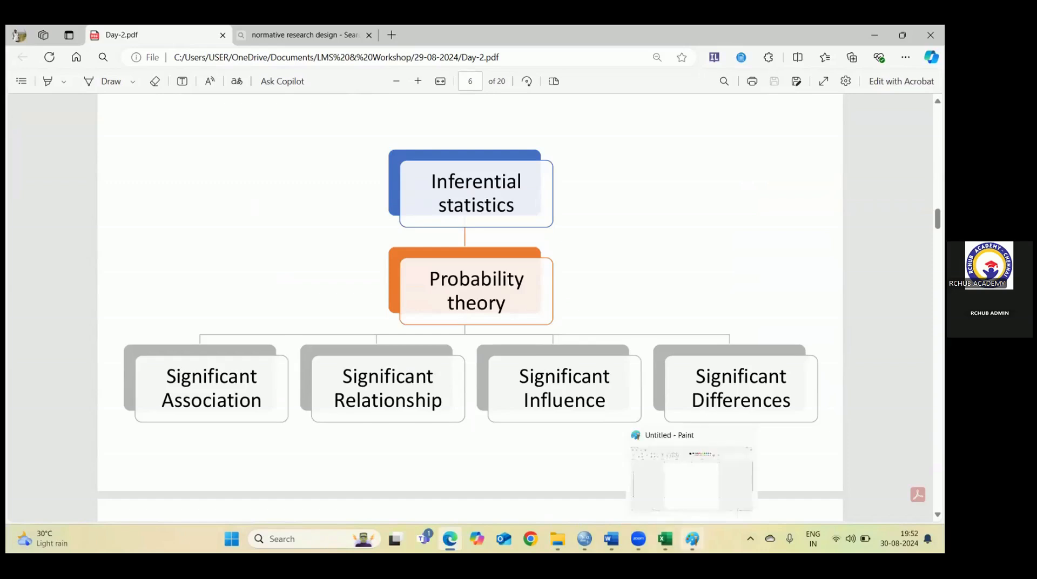
{"action": "left_click", "coordinate": [682, 478]}
{"action": "left_click", "coordinate": [929, 31]}
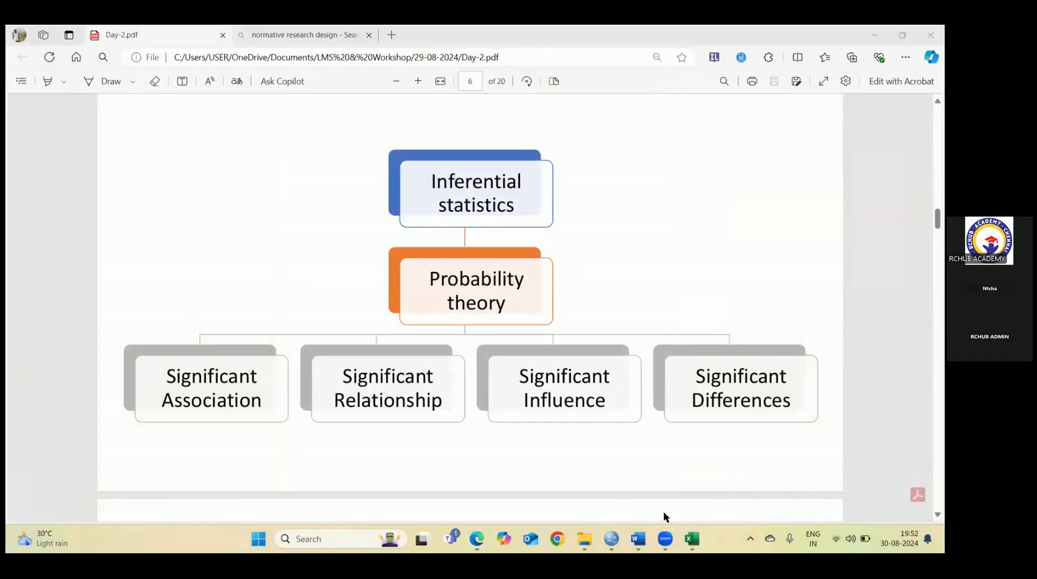
{"action": "left_click", "coordinate": [694, 538]}
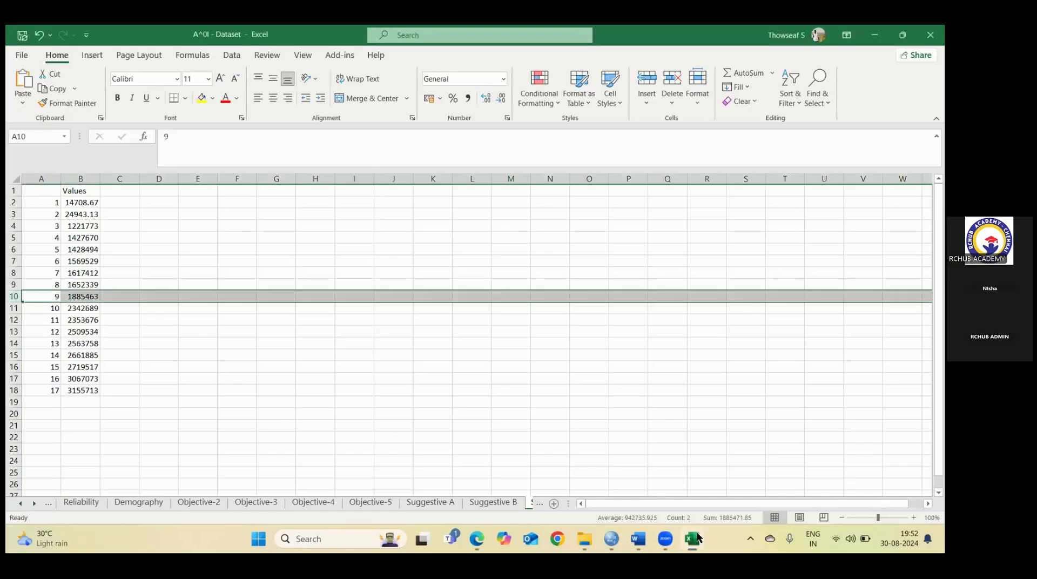
{"action": "left_click", "coordinate": [79, 400]}
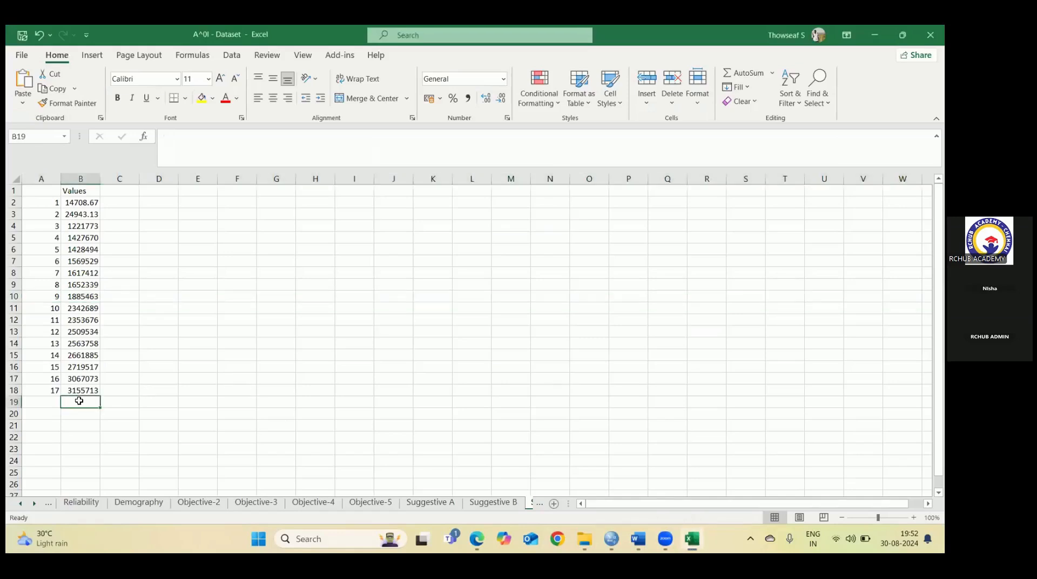
- Launch Paint and draw a freehand bell curve over a crossed vertical line and horizontal baseline
{"action": "left_click", "coordinate": [329, 538]}
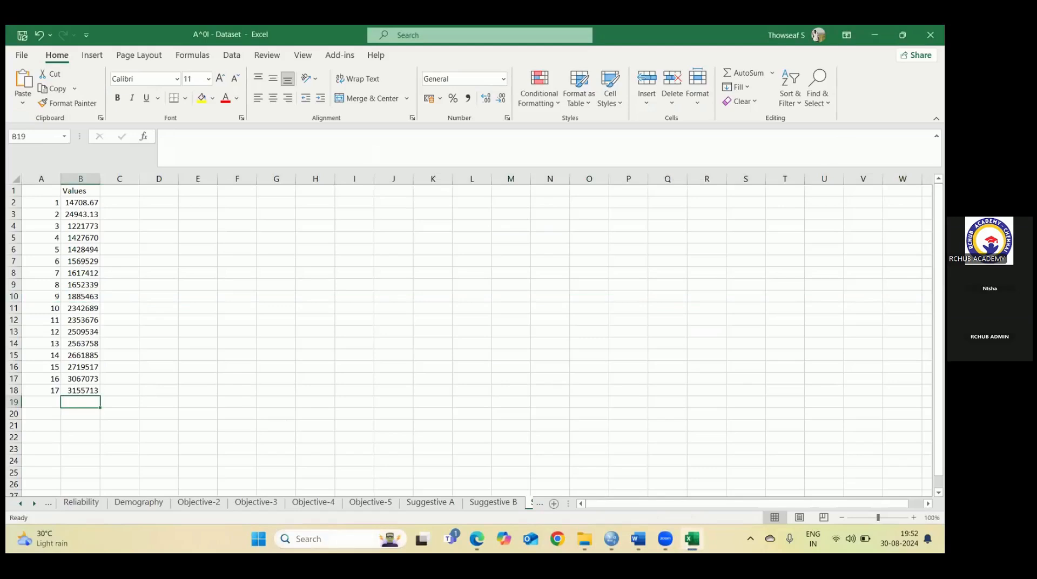
{"action": "type", "text": "pai"}
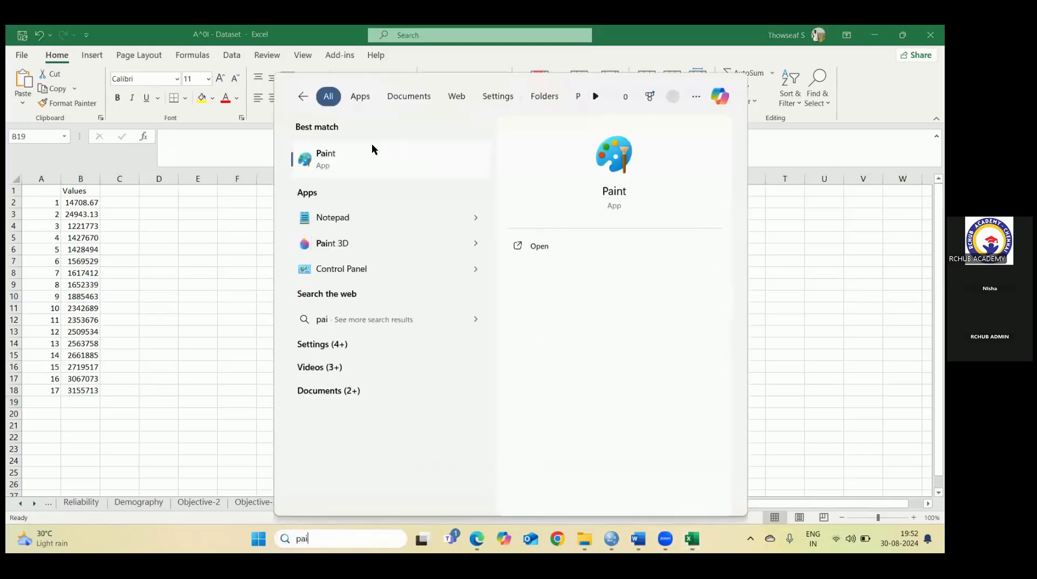
{"action": "key", "text": "Return"}
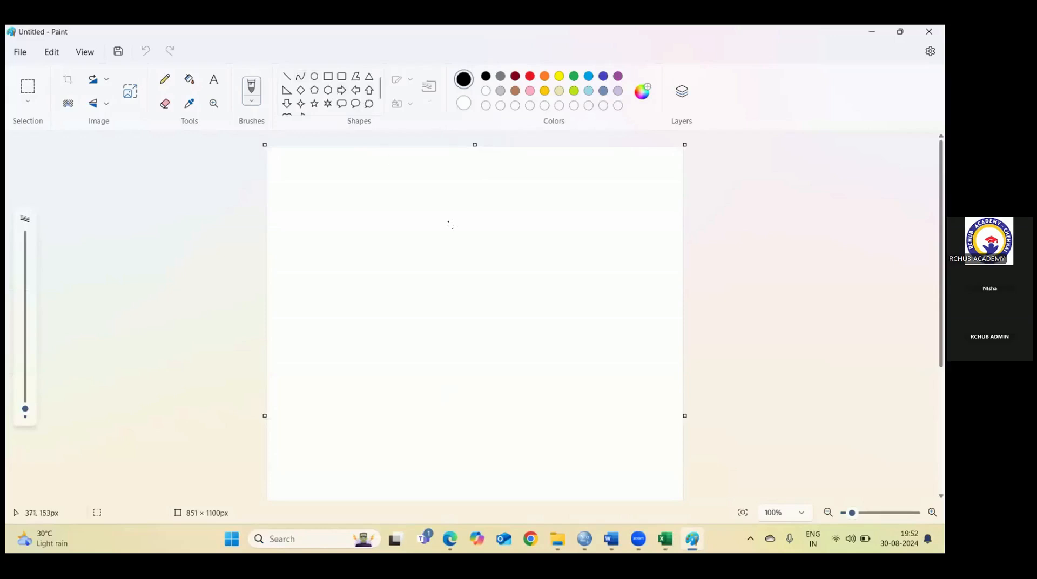
{"action": "left_click_drag", "start_coordinate": [477, 190], "coordinate": [476, 427]}
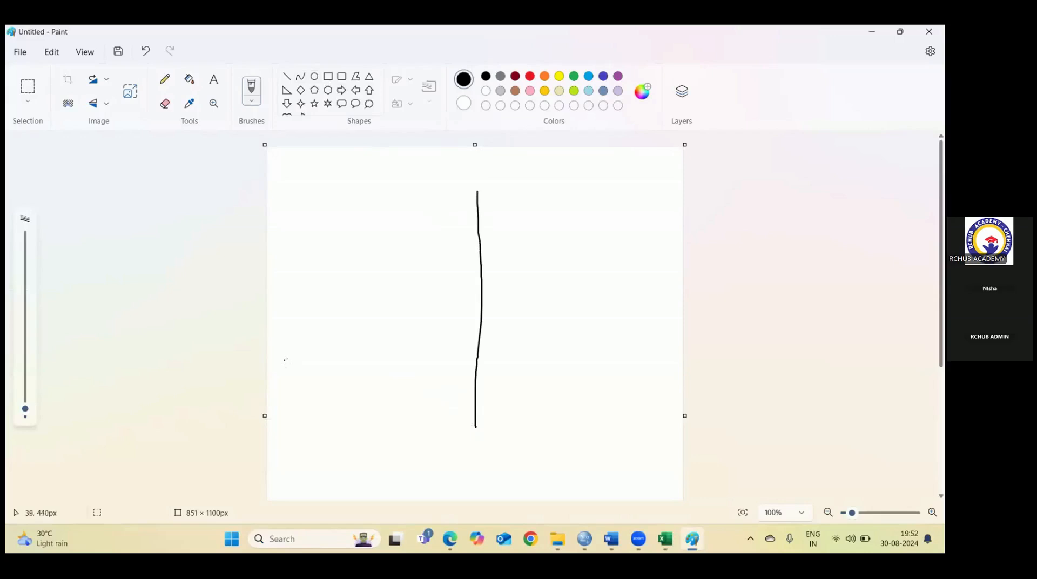
{"action": "left_click_drag", "start_coordinate": [290, 374], "coordinate": [674, 365]}
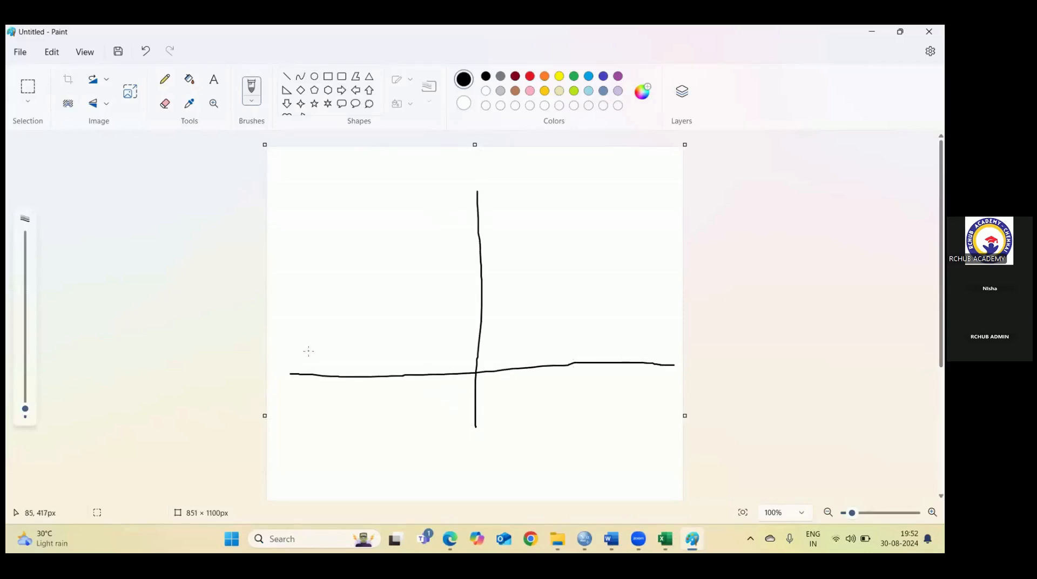
{"action": "mouse_move", "coordinate": [308, 353]}
{"action": "left_mouse_down"}
{"action": "mouse_move", "coordinate": [344, 337]}
{"action": "mouse_move", "coordinate": [398, 249]}
{"action": "mouse_move", "coordinate": [451, 204]}
{"action": "mouse_move", "coordinate": [504, 198]}
{"action": "mouse_move", "coordinate": [601, 307]}
{"action": "mouse_move", "coordinate": [664, 349]}
{"action": "left_mouse_up"}
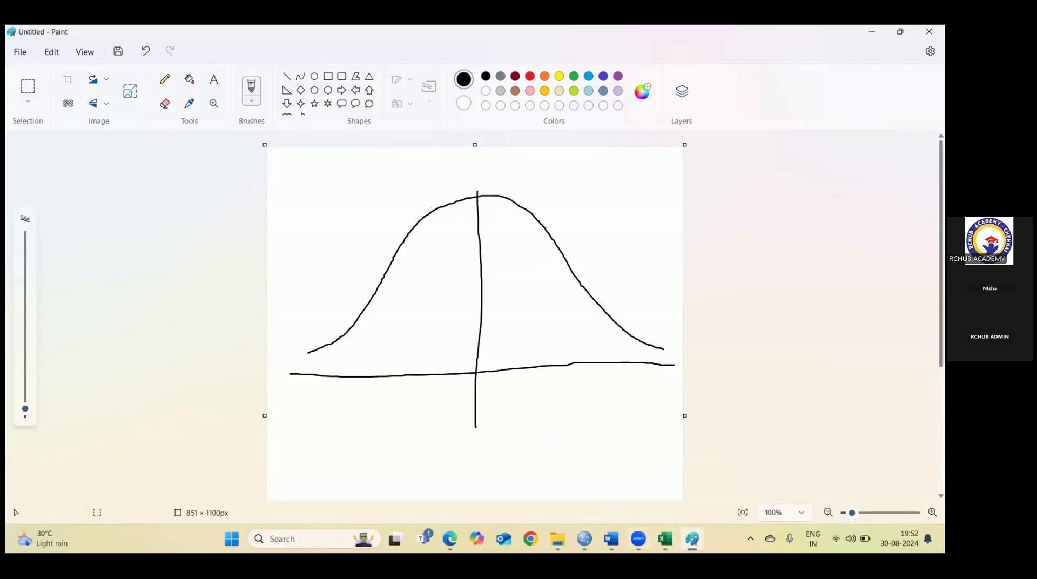
- Bring up the paired SPSS windows and place a smaller, resized Paint window with the bell curve over them
{"action": "left_click", "coordinate": [584, 538]}
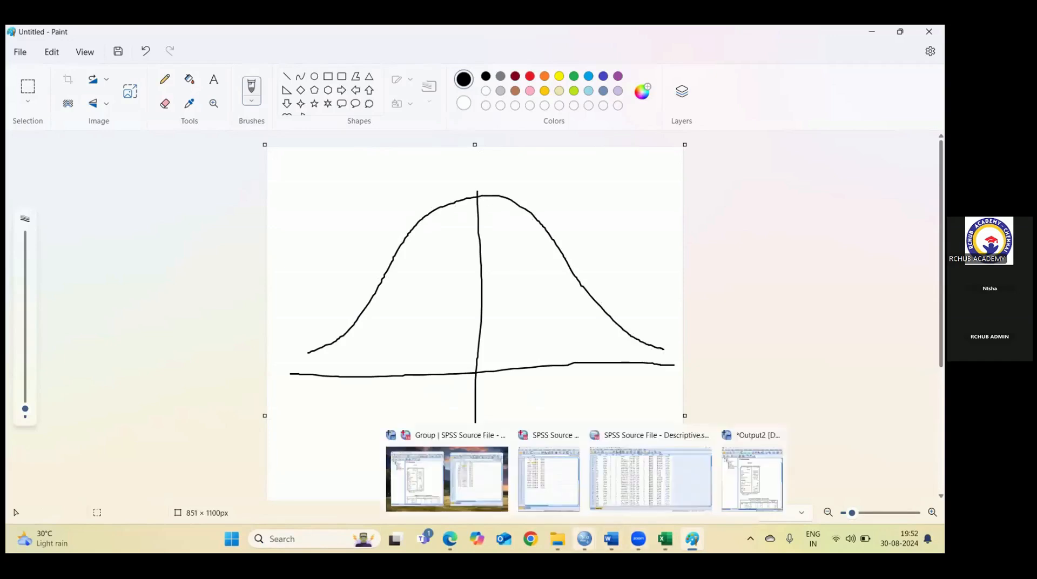
{"action": "left_click", "coordinate": [471, 478]}
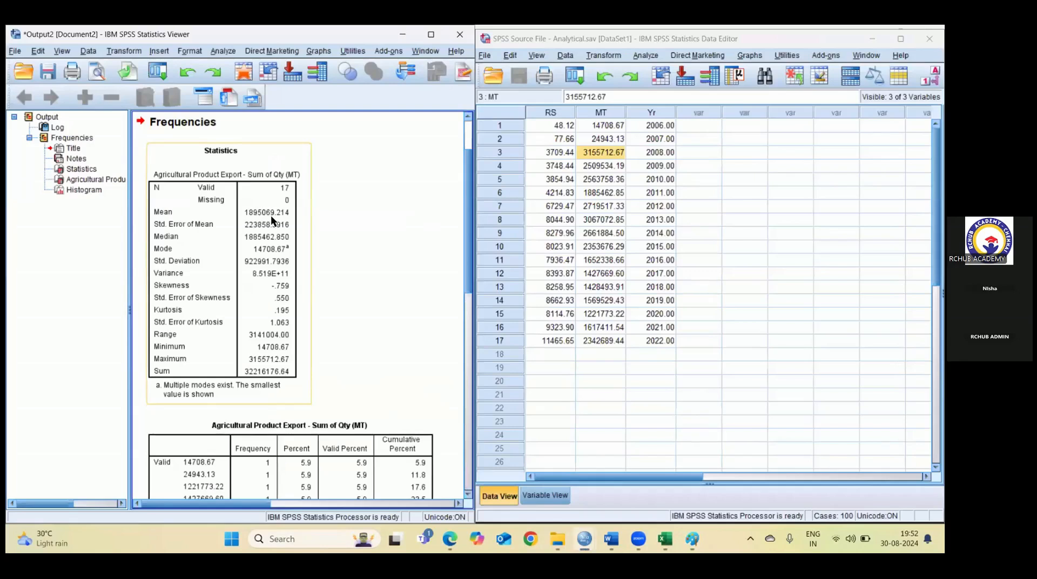
{"action": "mouse_move", "coordinate": [634, 534]}
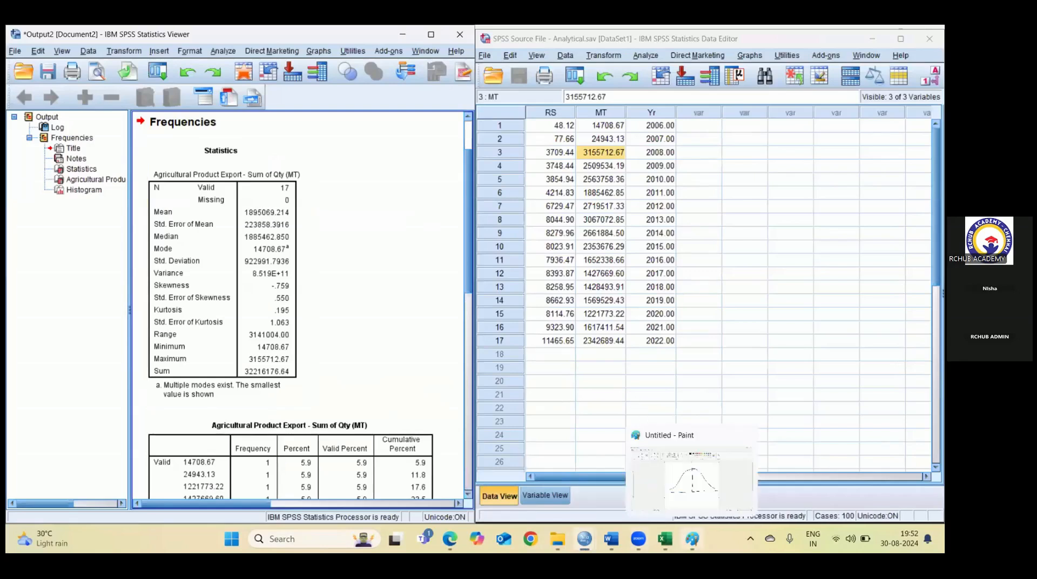
{"action": "left_click", "coordinate": [693, 538]}
{"action": "left_click_drag", "start_coordinate": [376, 34], "coordinate": [392, 106]}
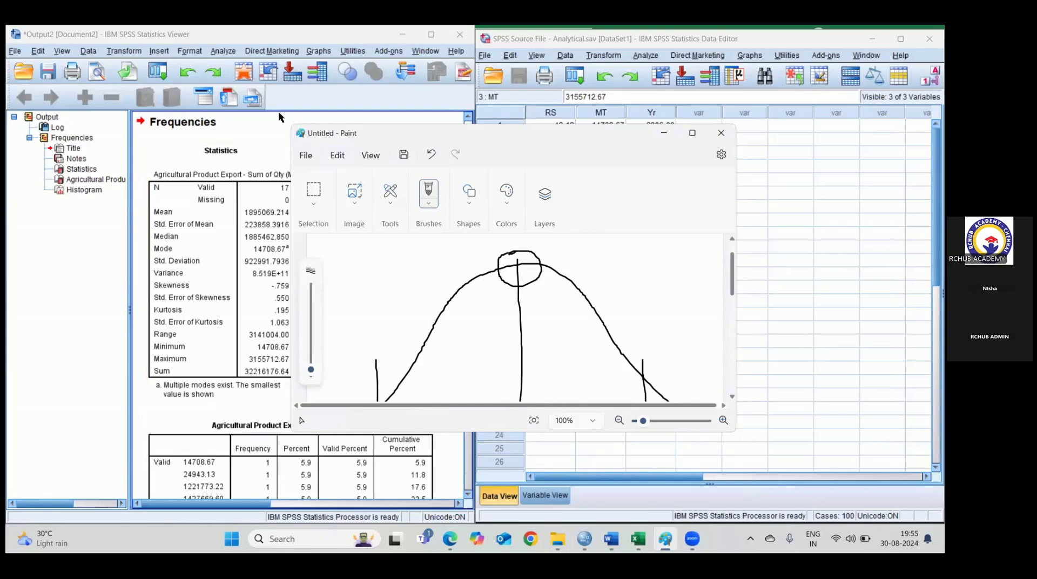
{"action": "left_click_drag", "start_coordinate": [277, 111], "coordinate": [234, 77]}
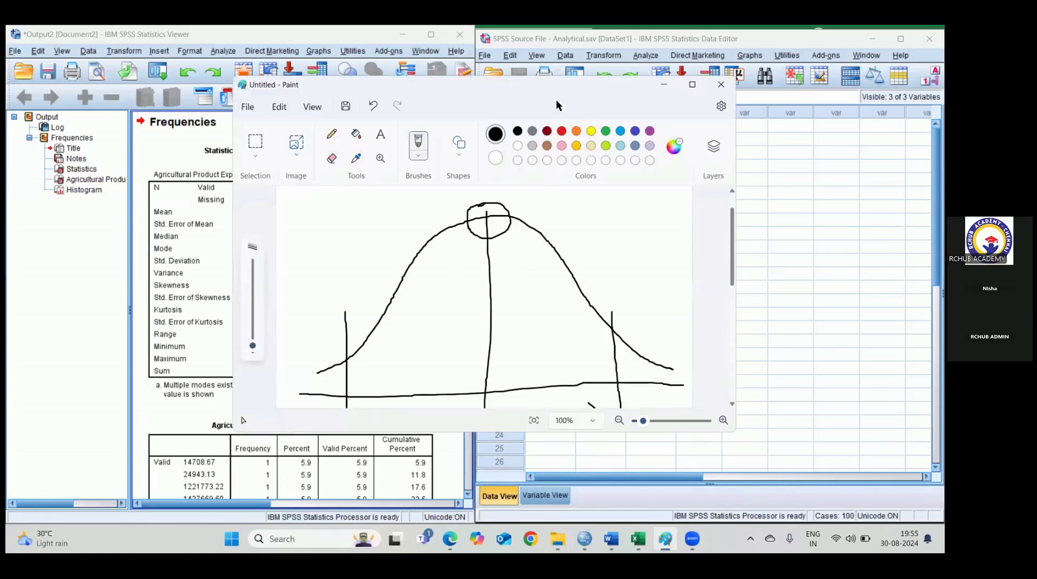
{"action": "left_click_drag", "start_coordinate": [552, 93], "coordinate": [632, 214]}
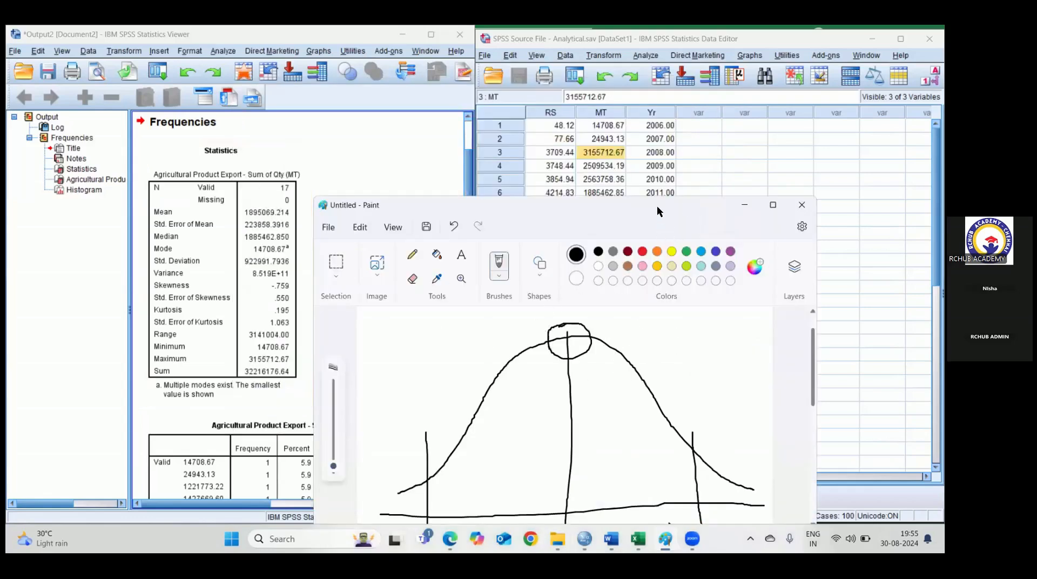
{"action": "left_click_drag", "start_coordinate": [656, 206], "coordinate": [648, 118]}
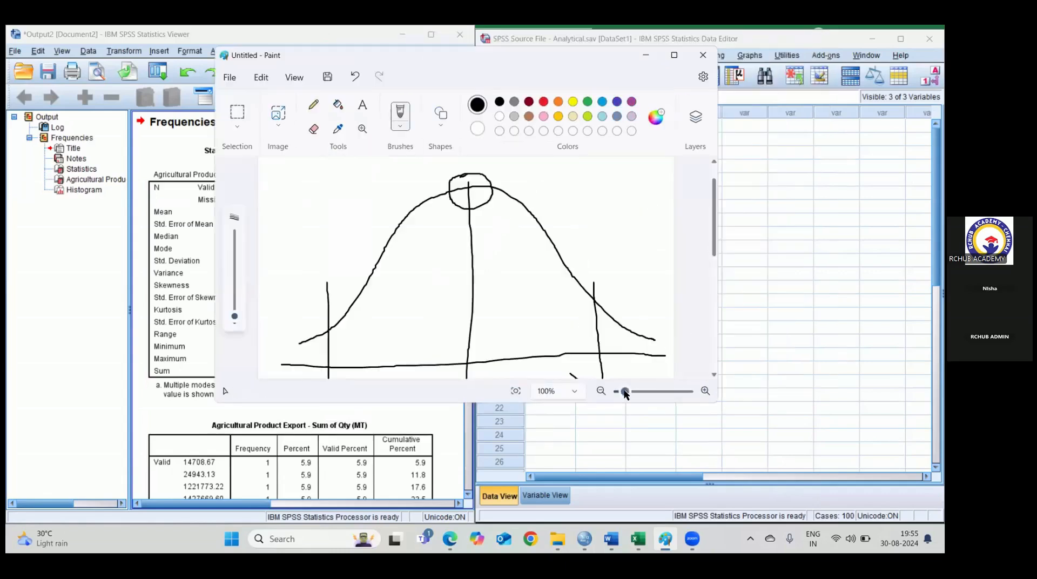
- Write -ve under the left-pointing arrow below the bell curve and add a matching mark under the right-pointing arrow
{"action": "left_click_drag", "start_coordinate": [712, 244], "coordinate": [713, 274]}
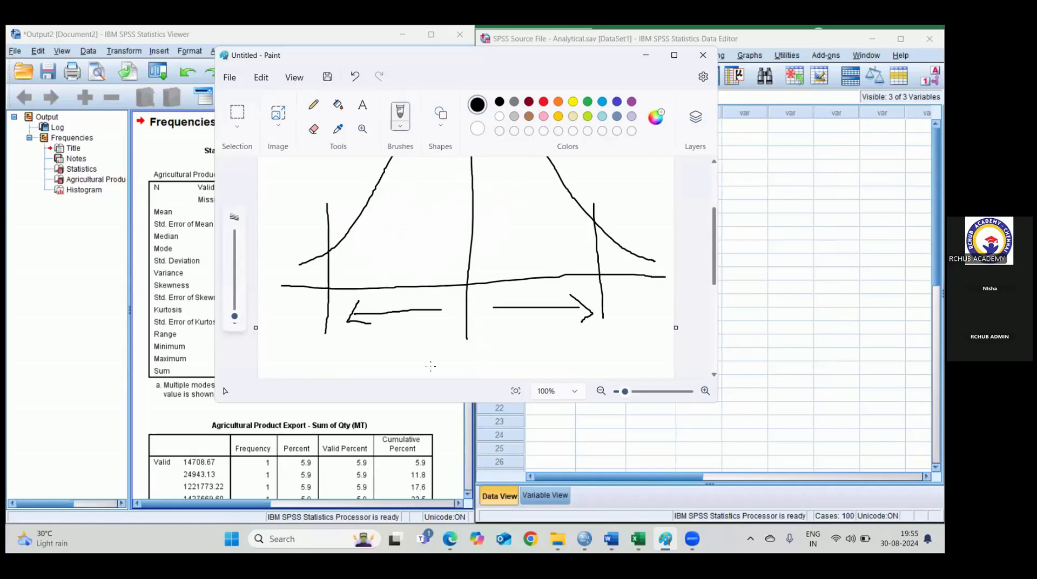
{"action": "mouse_move", "coordinate": [451, 341]}
{"action": "left_mouse_down"}
{"action": "mouse_move", "coordinate": [486, 348]}
{"action": "mouse_move", "coordinate": [486, 322]}
{"action": "mouse_move", "coordinate": [517, 336]}
{"action": "left_mouse_up"}
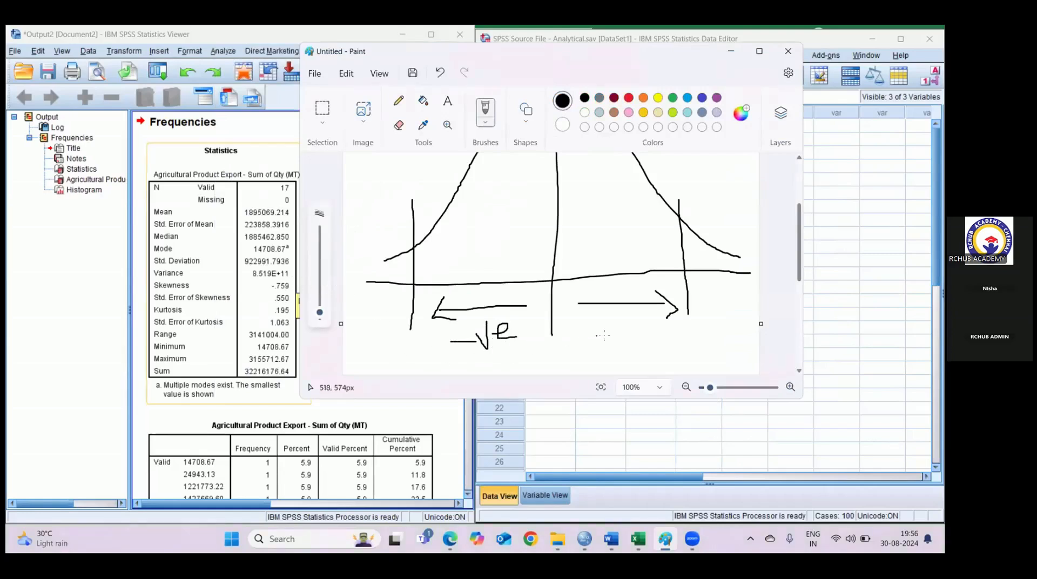
{"action": "mouse_move", "coordinate": [597, 333]}
{"action": "left_mouse_down"}
{"action": "mouse_move", "coordinate": [605, 356]}
{"action": "mouse_move", "coordinate": [626, 337]}
{"action": "left_mouse_up"}
- Switch to Excel and calculate the average of B2:B18 in cell B19
{"action": "left_click", "coordinate": [638, 538]}
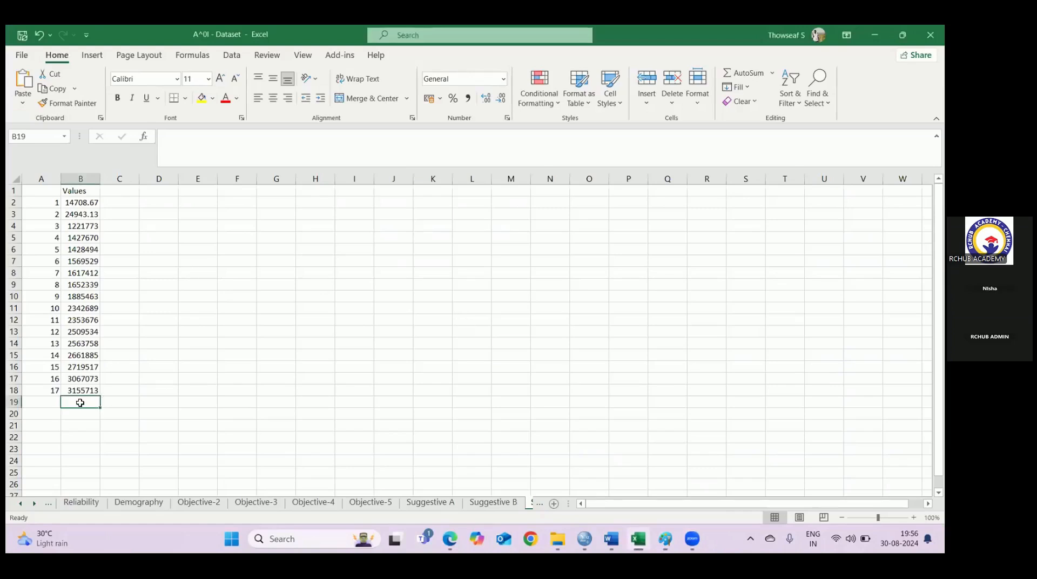
{"action": "type", "text": "=Av"}
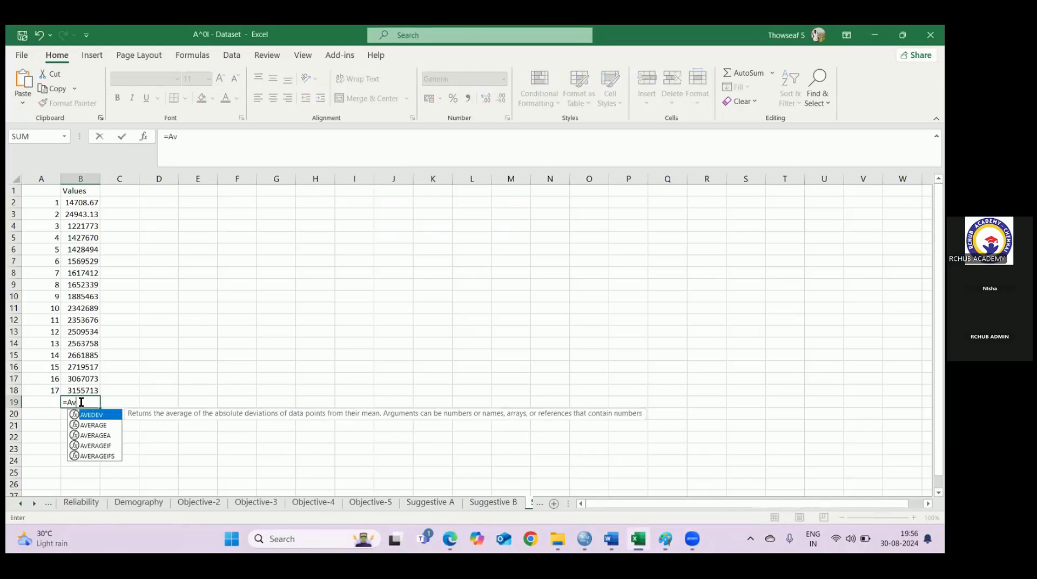
{"action": "double_click", "coordinate": [104, 424]}
{"action": "left_click_drag", "start_coordinate": [82, 203], "coordinate": [82, 390]}
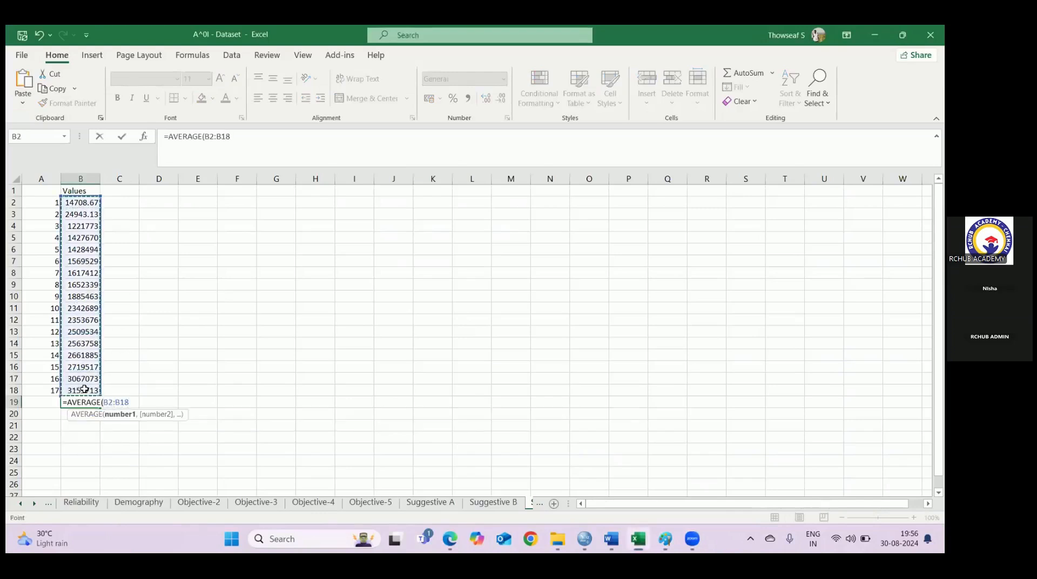
{"action": "type", "text": ")"}
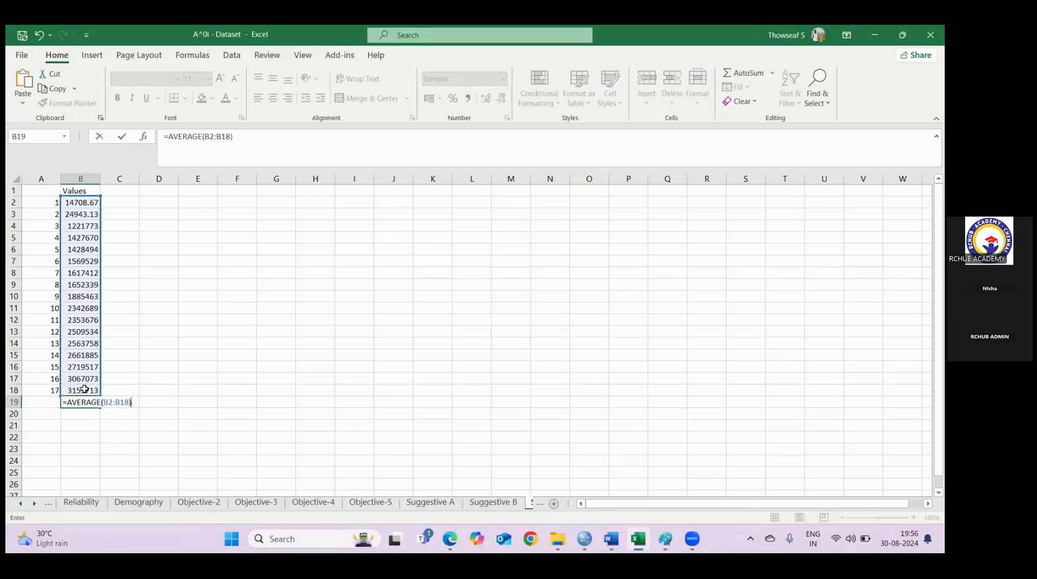
{"action": "key", "text": "Return"}
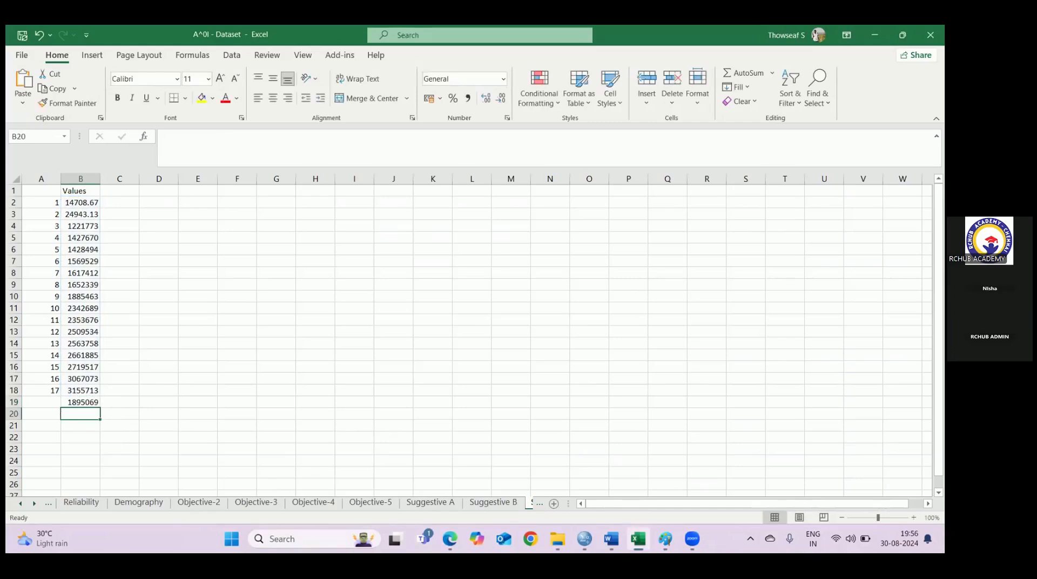
- Return to the paired SPSS windows and copy the Statistics table from the output
{"action": "mouse_move", "coordinate": [585, 539]}
{"action": "left_click", "coordinate": [413, 478]}
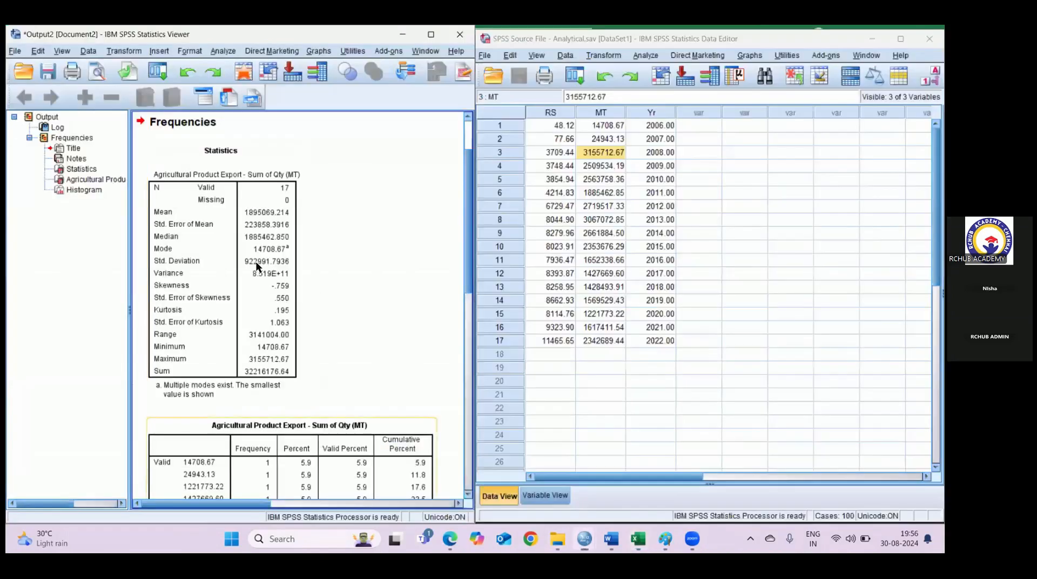
{"action": "left_click", "coordinate": [257, 266]}
{"action": "right_click", "coordinate": [257, 269]}
{"action": "left_click", "coordinate": [283, 290]}
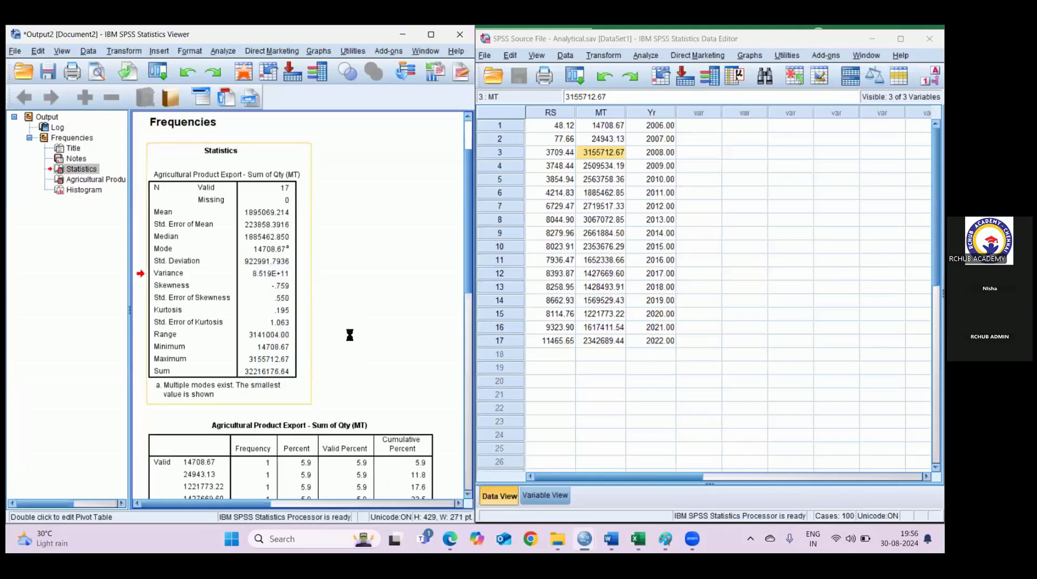
- Switch to Excel, paste the copied Statistics table at G1 and widen column I to fit its values
{"action": "left_click", "coordinate": [638, 539]}
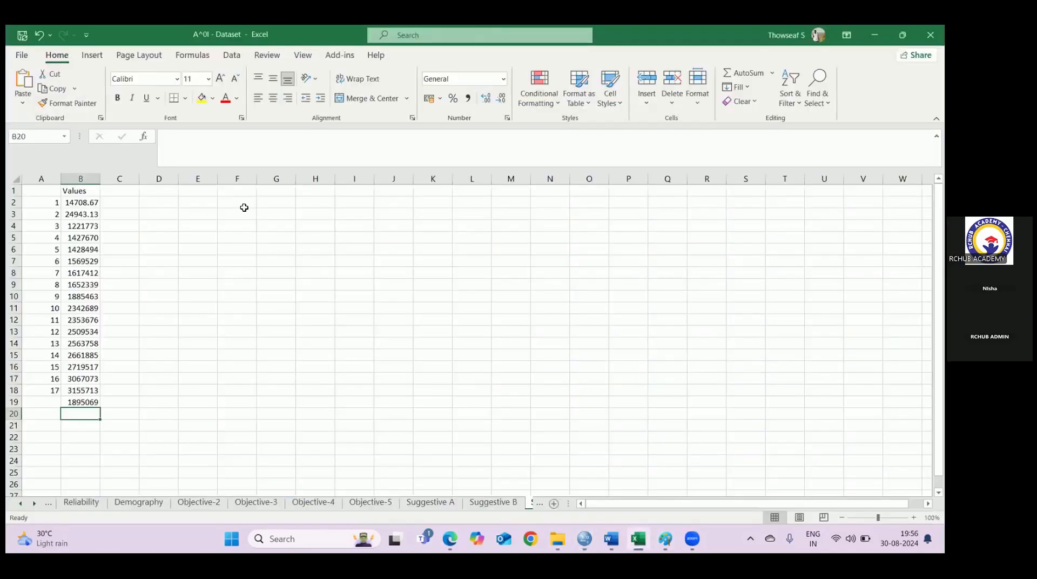
{"action": "left_click", "coordinate": [274, 190]}
{"action": "key", "text": "ctrl+v"}
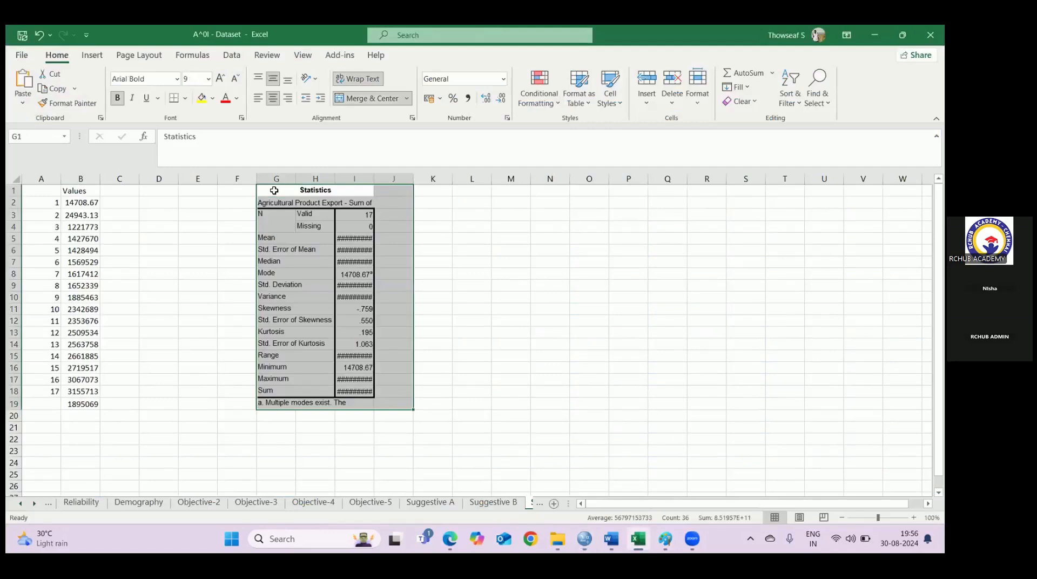
{"action": "left_click", "coordinate": [493, 332]}
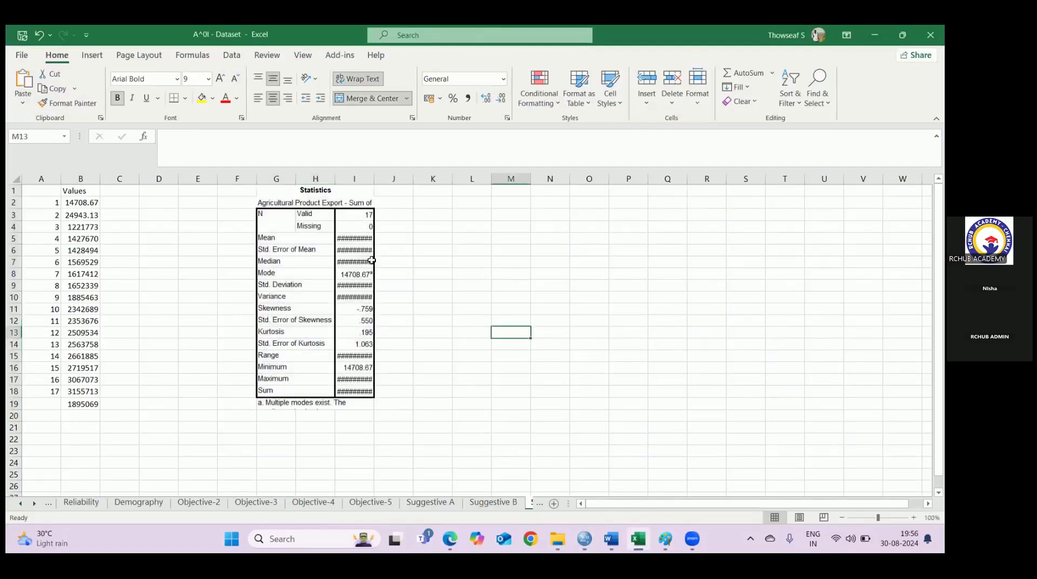
{"action": "double_click", "coordinate": [372, 181]}
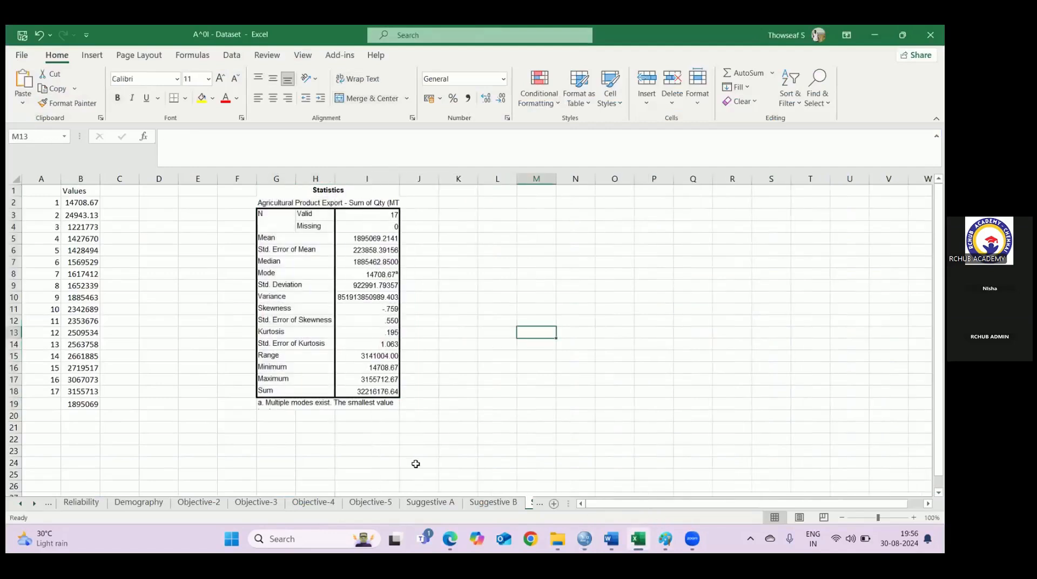
- In cell B20, subtract the pasted standard deviation in I9 from the average in B19
{"action": "left_click", "coordinate": [78, 417]}
{"action": "type", "text": "="}
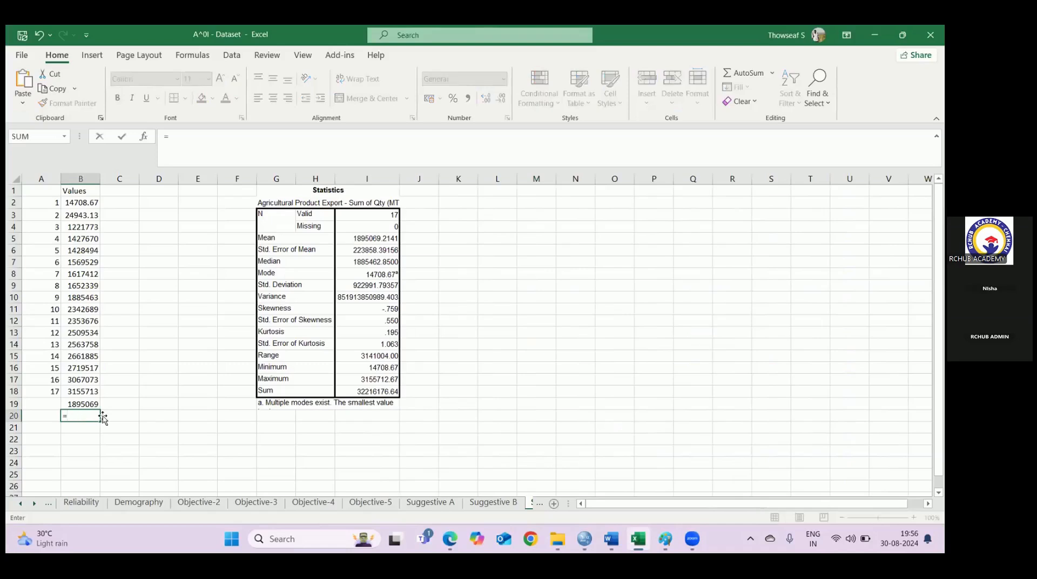
{"action": "left_click", "coordinate": [84, 404]}
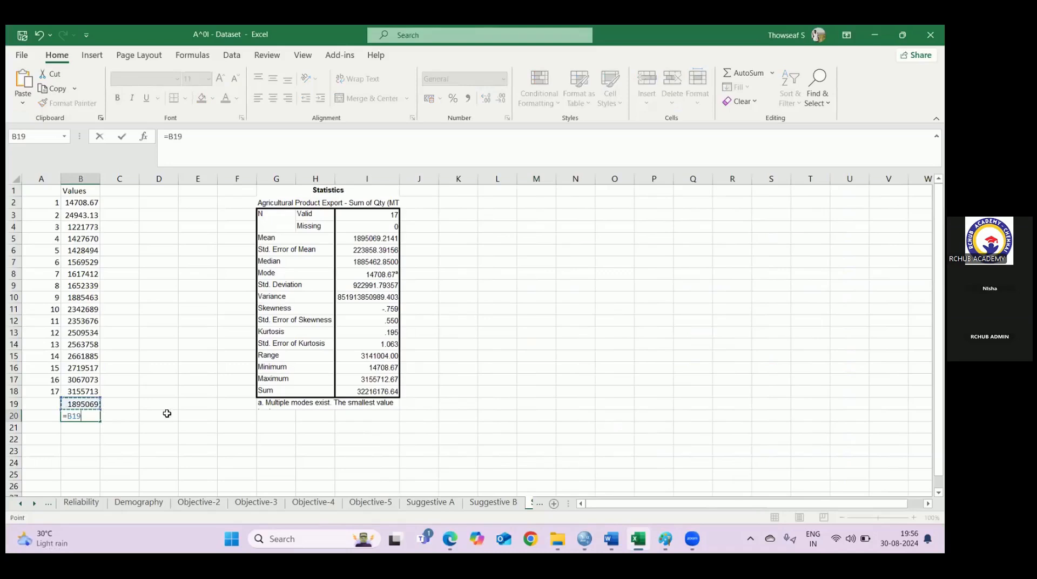
{"action": "type", "text": "-"}
{"action": "left_click", "coordinate": [387, 286]}
{"action": "key", "text": "Return"}
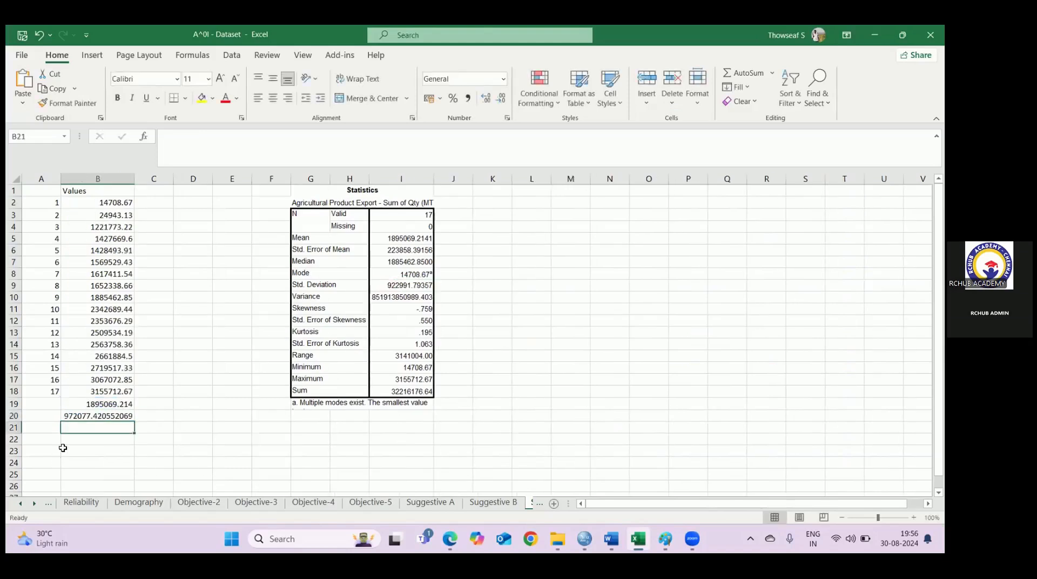
- In cell B21, add the pasted standard deviation in I9 to the average in B19
{"action": "type", "text": "="}
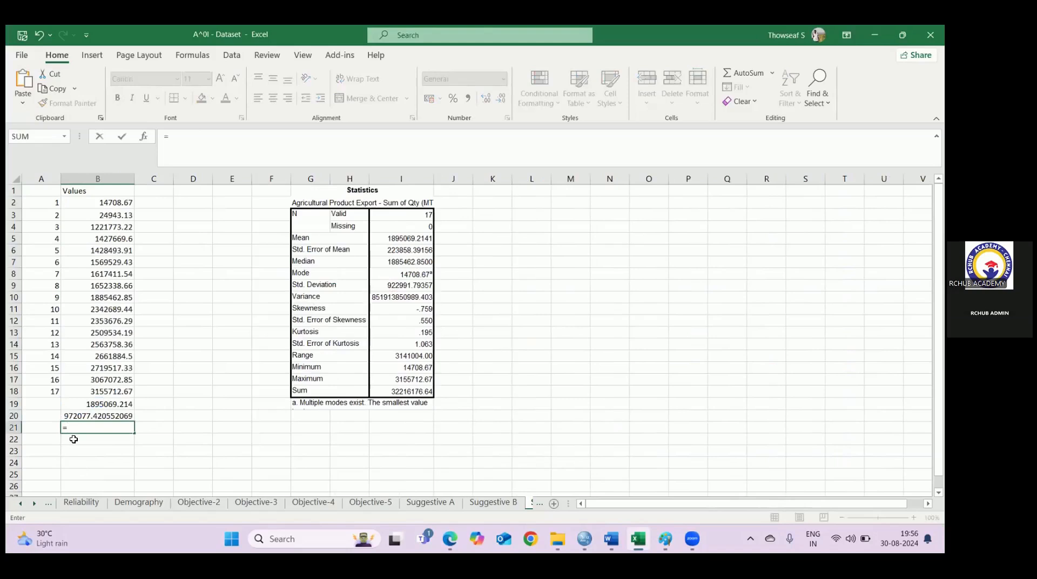
{"action": "left_click", "coordinate": [109, 403]}
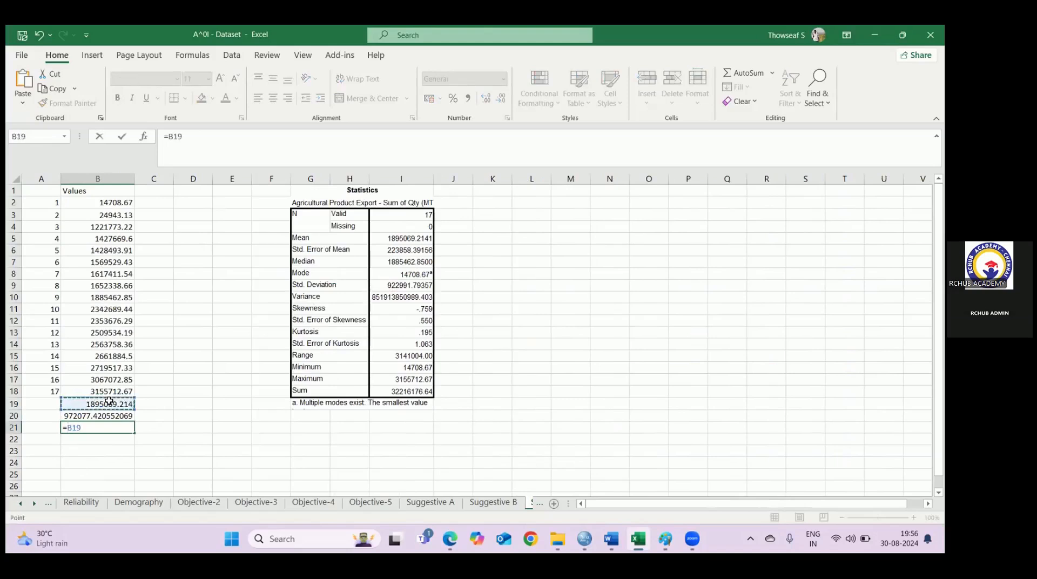
{"action": "type", "text": "+"}
{"action": "left_click", "coordinate": [415, 289]}
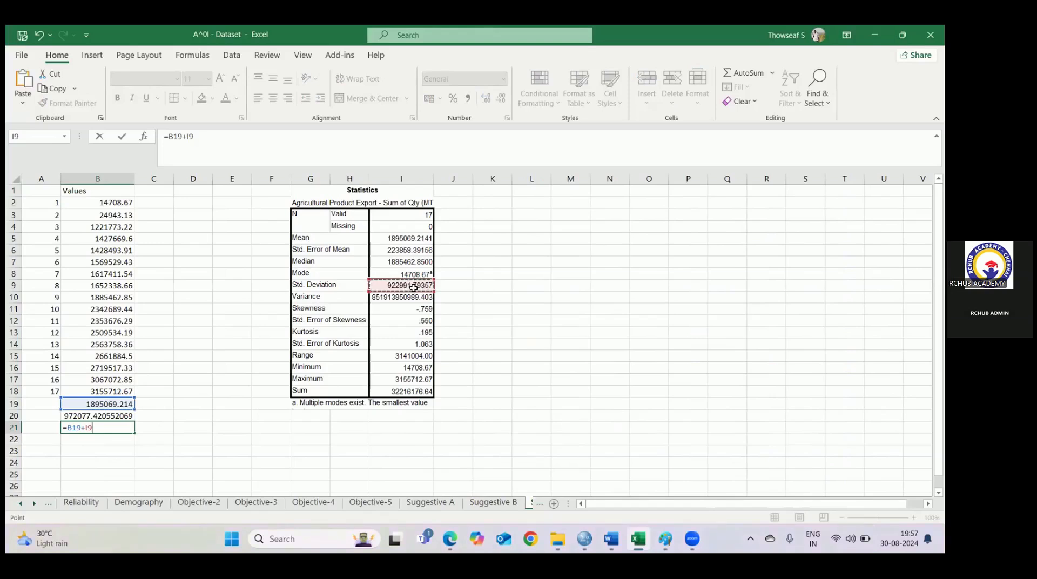
{"action": "key", "text": "Return"}
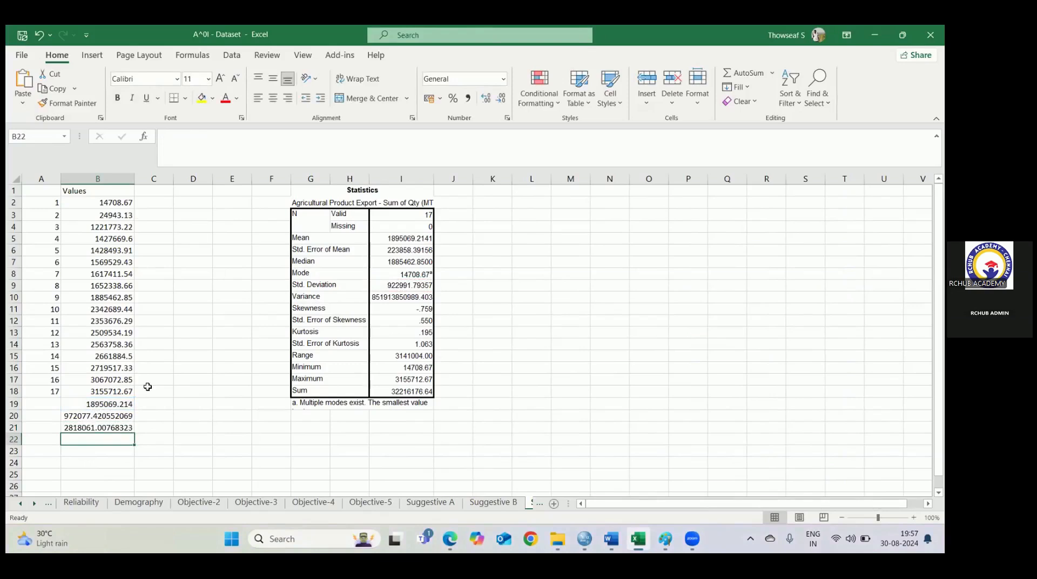
- Highlight the values in B2:B18 that lie between B20 and B21 with Light Red Fill with Dark Red Text
{"action": "left_click_drag", "start_coordinate": [108, 201], "coordinate": [115, 390]}
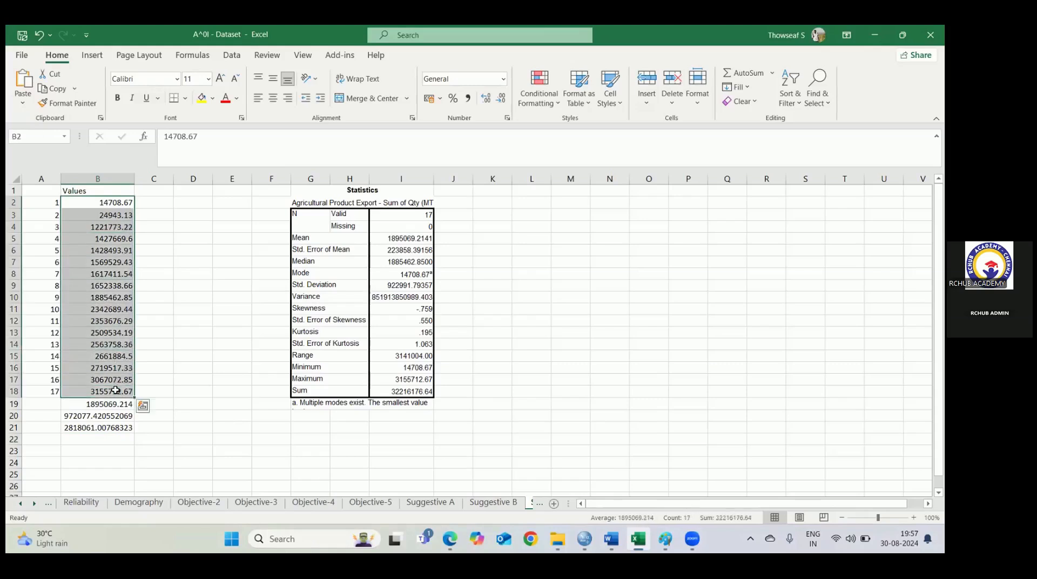
{"action": "left_click", "coordinate": [552, 104]}
{"action": "mouse_move", "coordinate": [586, 128]}
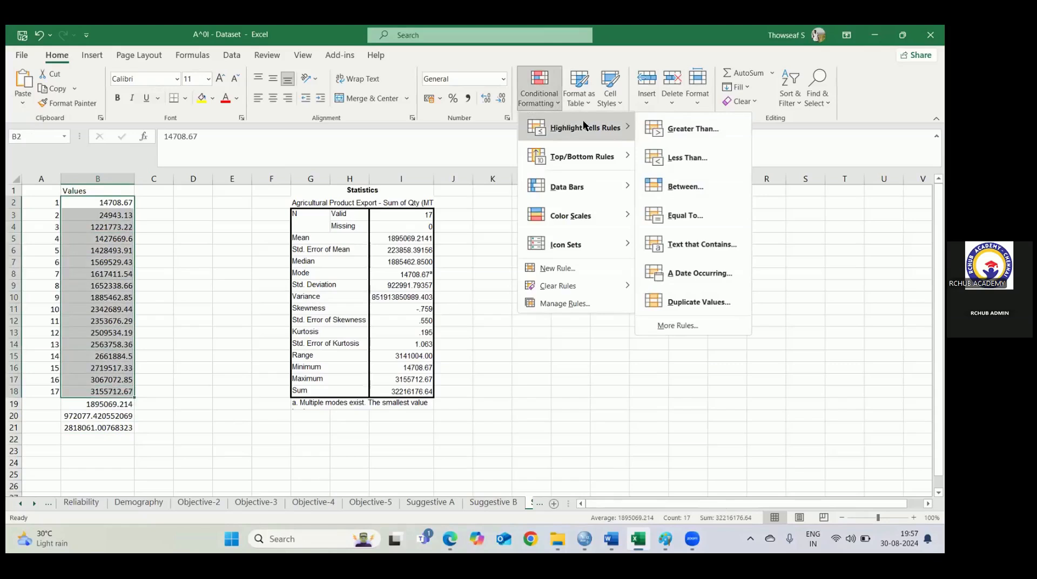
{"action": "left_click", "coordinate": [684, 178]}
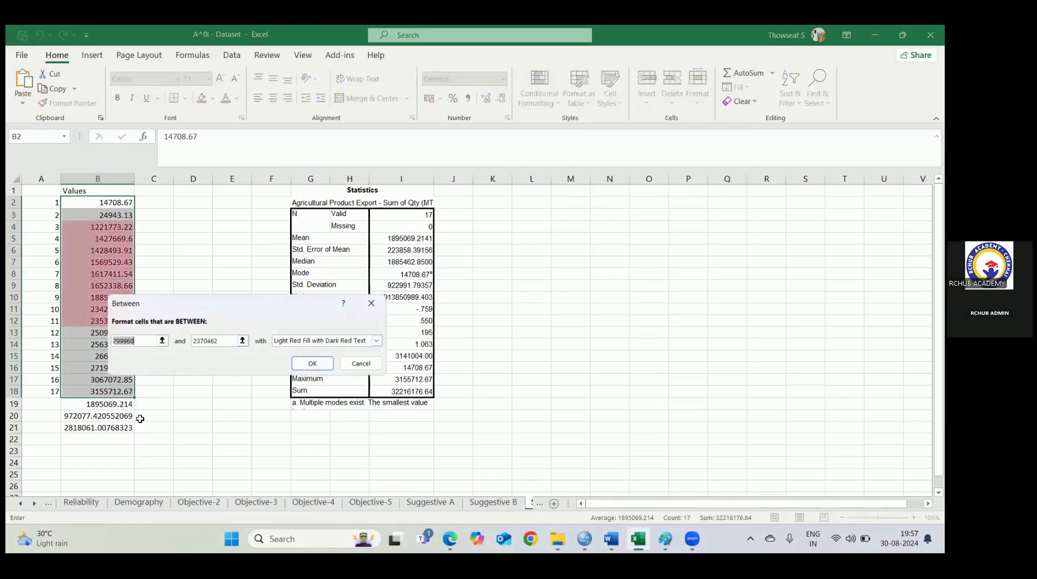
{"action": "double_click", "coordinate": [141, 344]}
{"action": "key", "text": "BackSpace"}
{"action": "left_click", "coordinate": [76, 417]}
{"action": "double_click", "coordinate": [224, 340]}
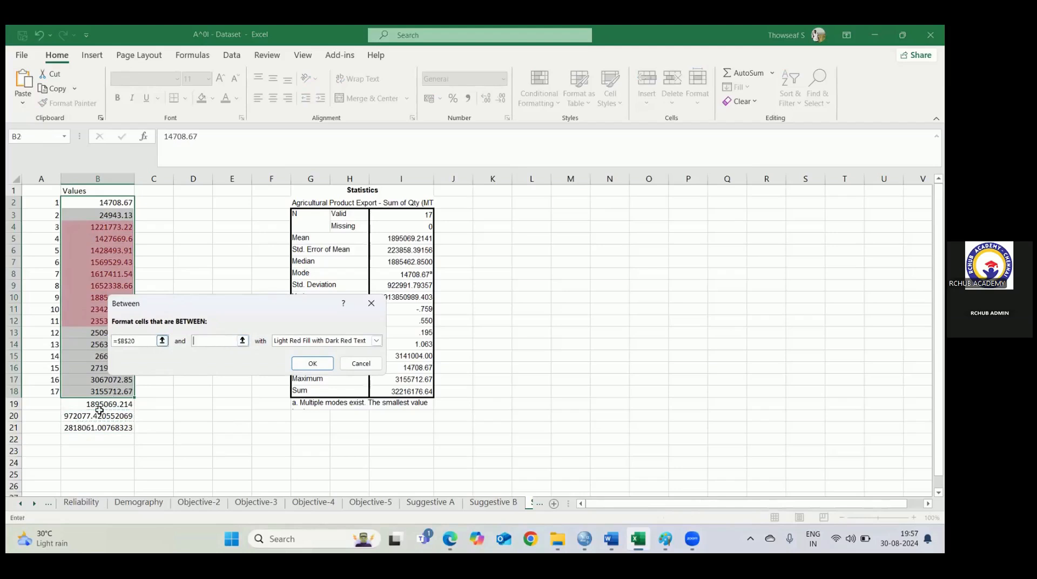
{"action": "left_click", "coordinate": [87, 436]}
{"action": "left_click", "coordinate": [85, 427]}
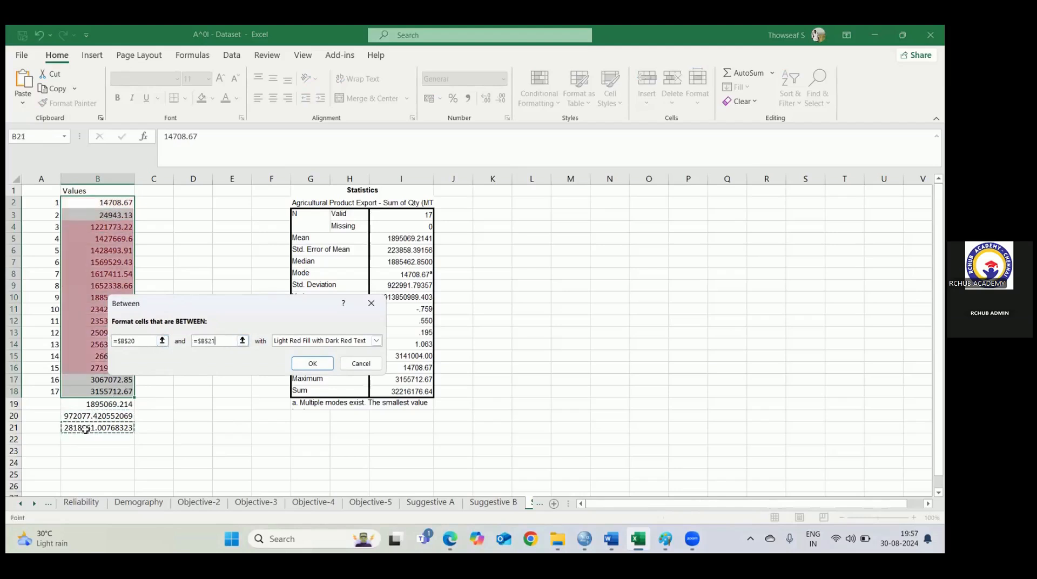
{"action": "left_click", "coordinate": [313, 363]}
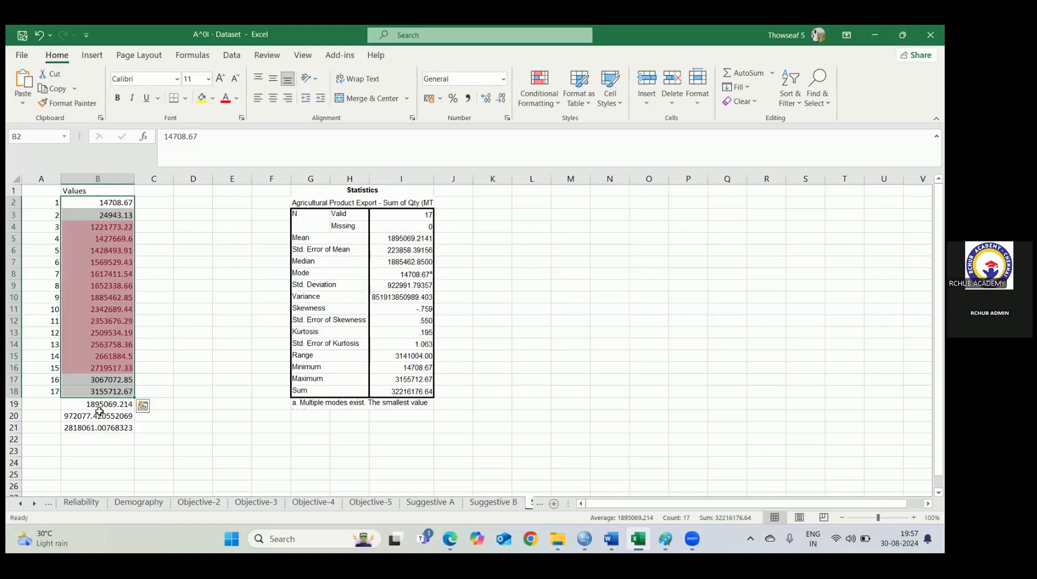
{"action": "left_click", "coordinate": [96, 406]}
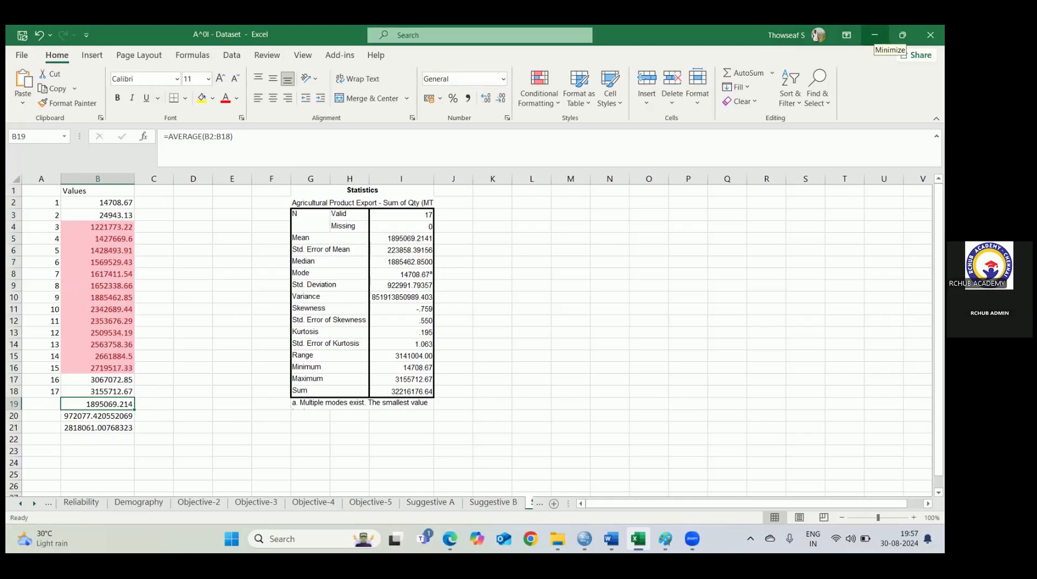
- Minimize Excel and switch to Day-2.pdf in Edge to view the inferential statistics diagram
{"action": "left_click", "coordinate": [875, 35]}
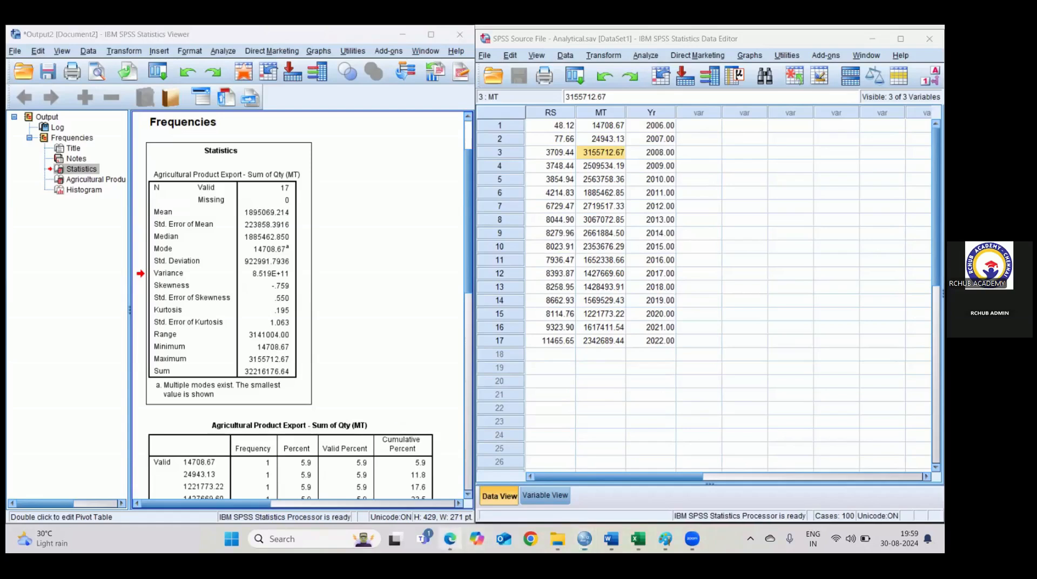
{"action": "left_click", "coordinate": [449, 538]}
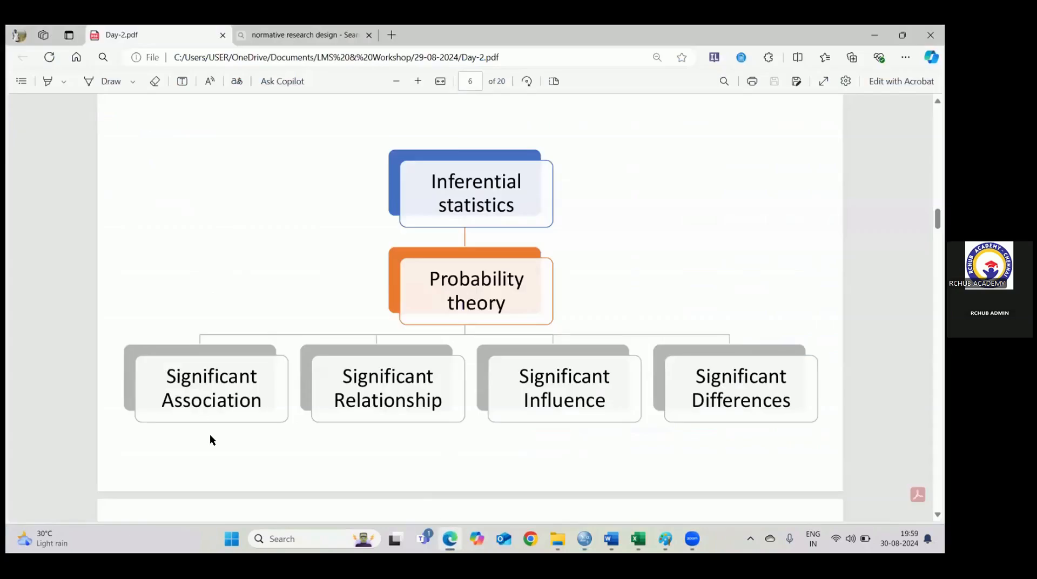